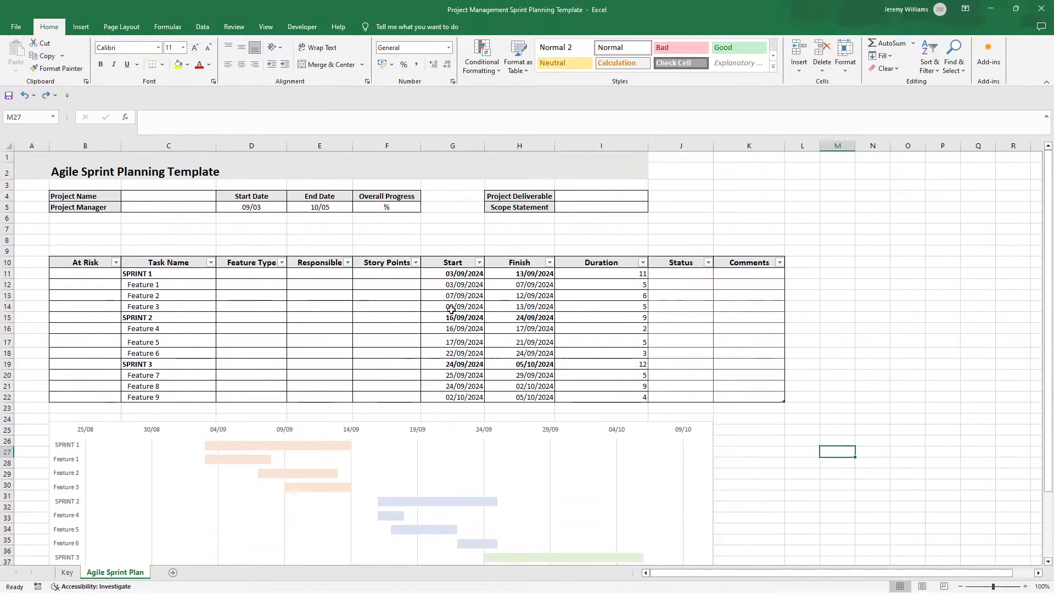
Step: Examine the option lists on the Key sheet and the Feature Type choices offered for SPRINT 1 in the Agile Sprint Plan
click(67, 572)
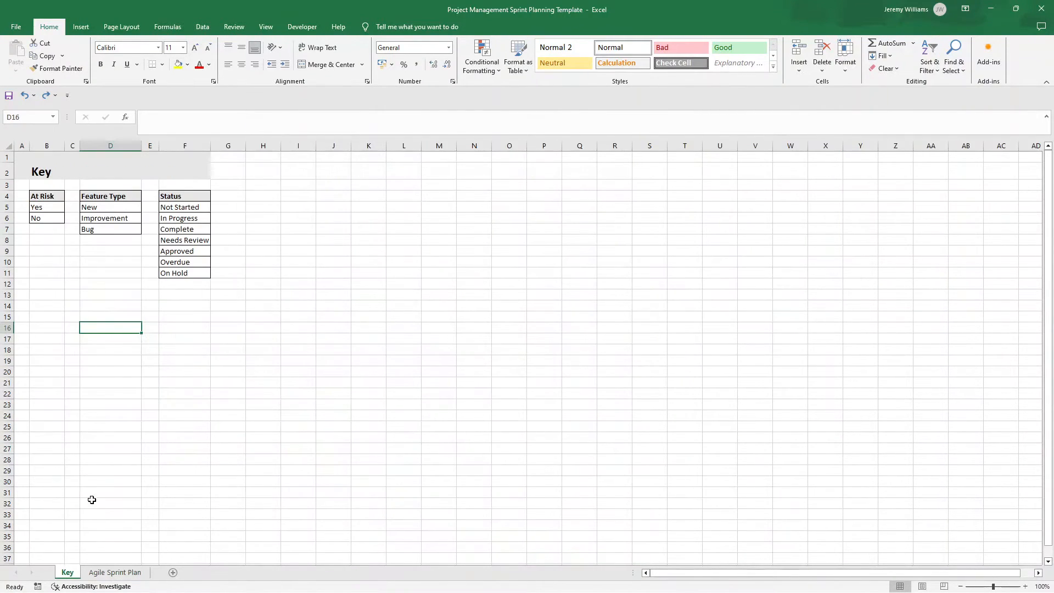
click(114, 571)
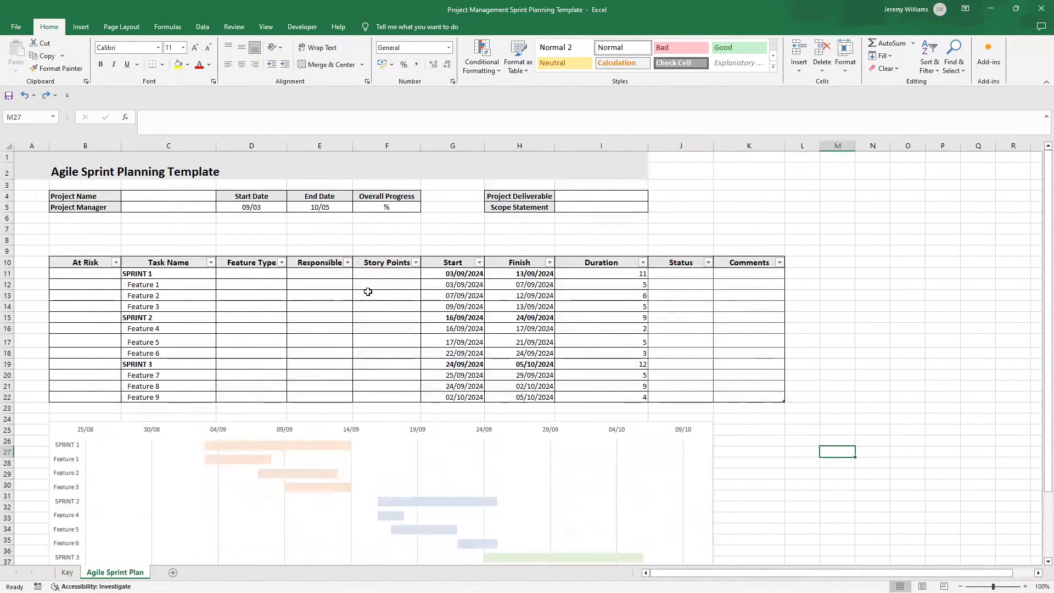
click(273, 273)
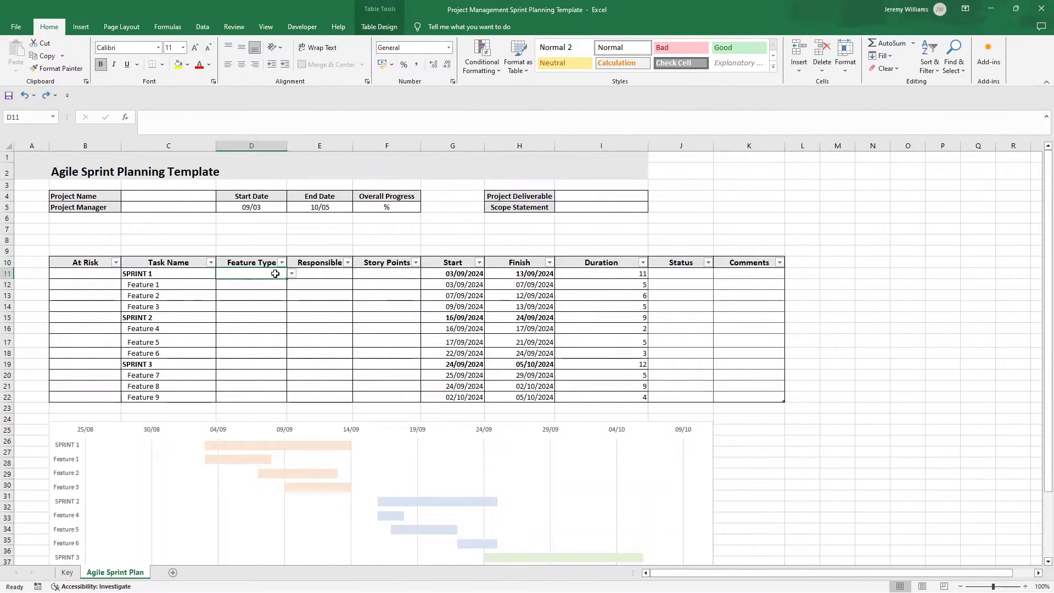
click(291, 274)
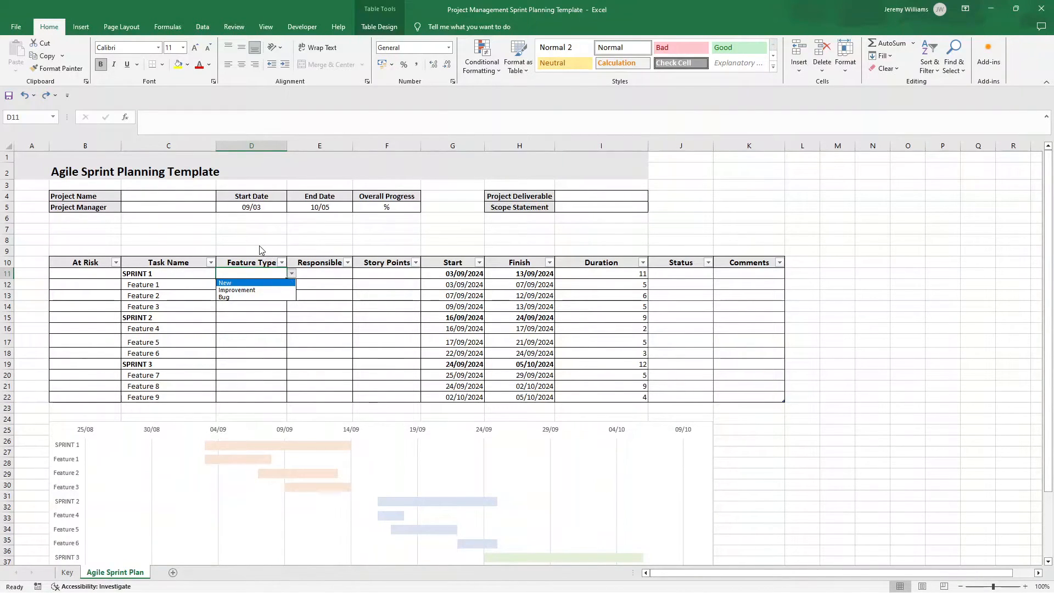
key(Escape)
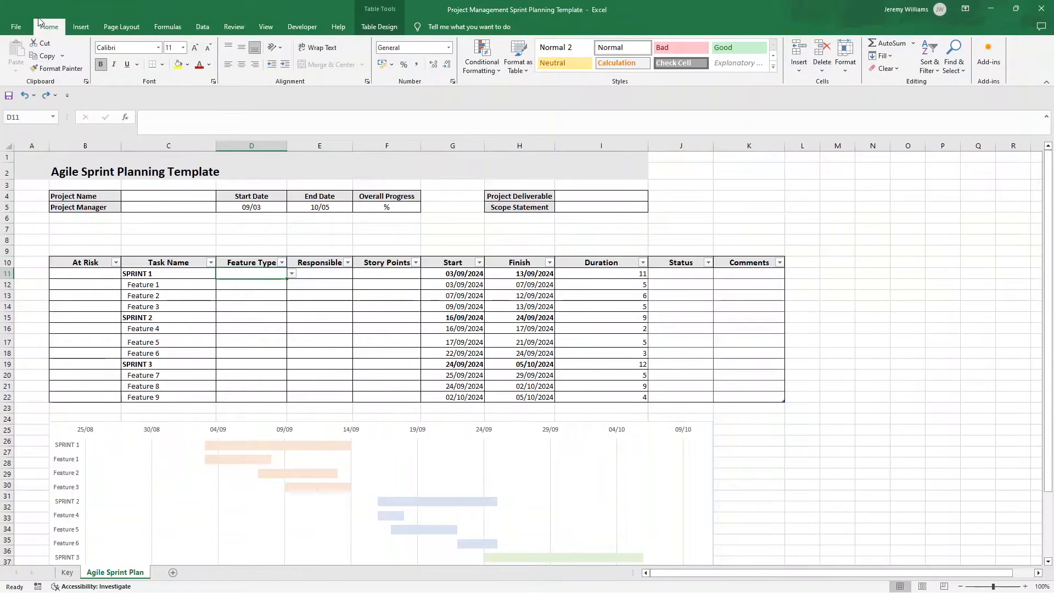
Step: Create a new blank workbook
click(16, 27)
click(50, 76)
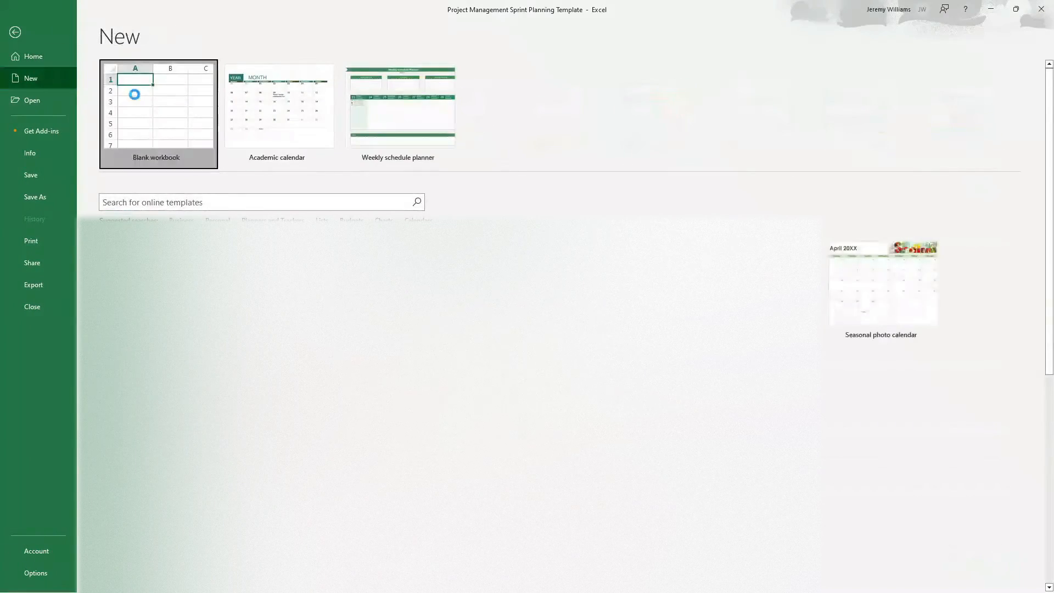
key(Escape)
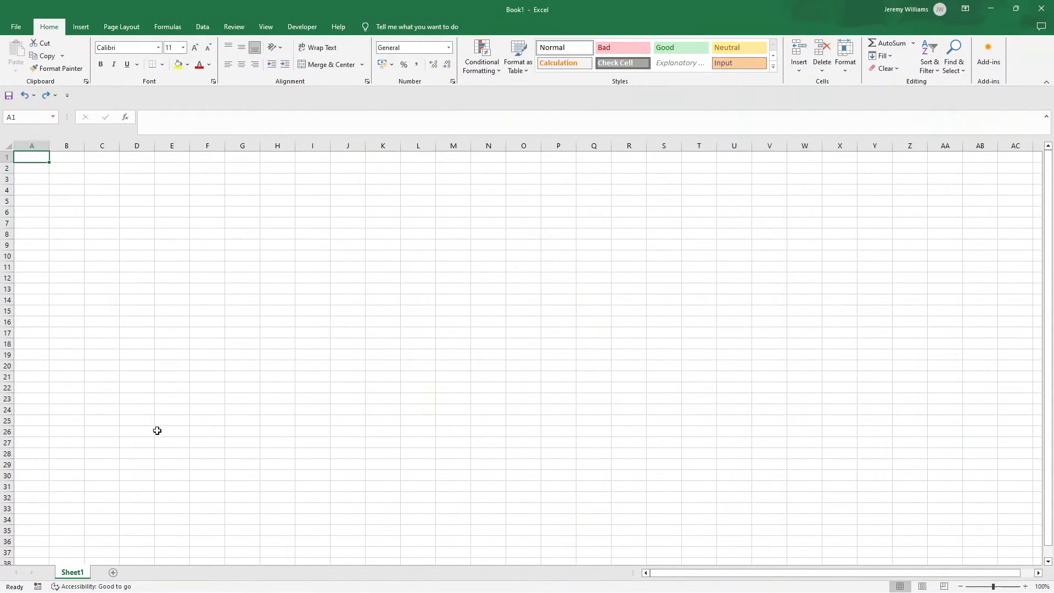
Step: Rename Sheet1 as Agile Sprint Plan
double_click(81, 573)
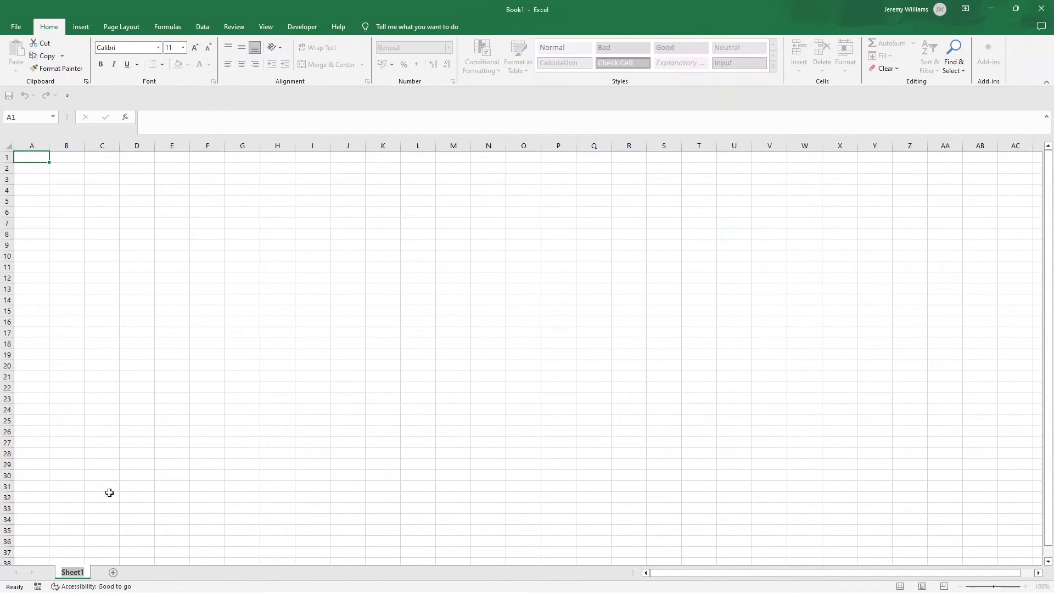
text(Agile Sprint)
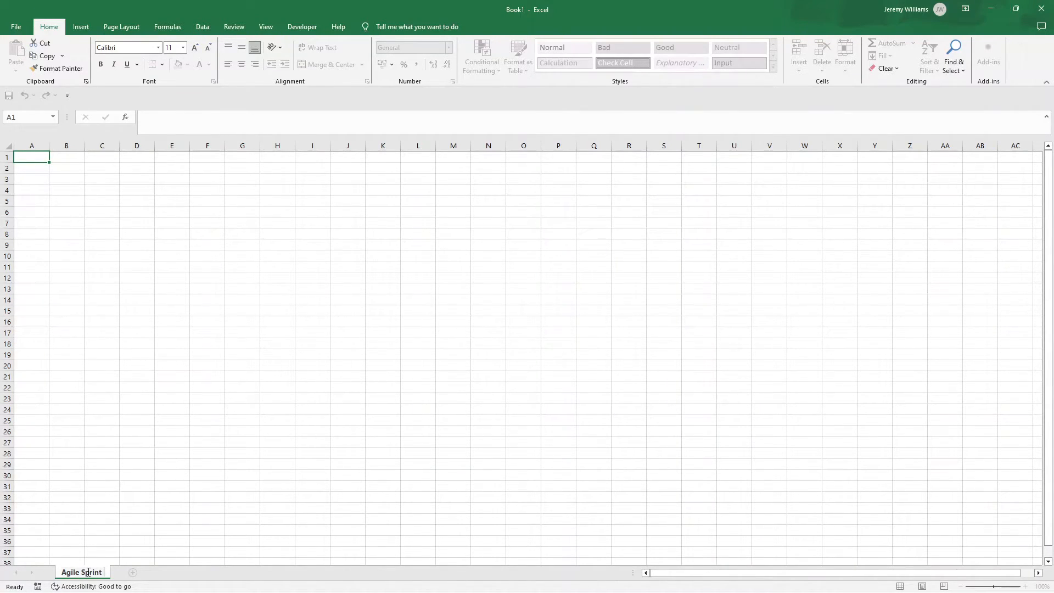
text( Plan)
click(171, 354)
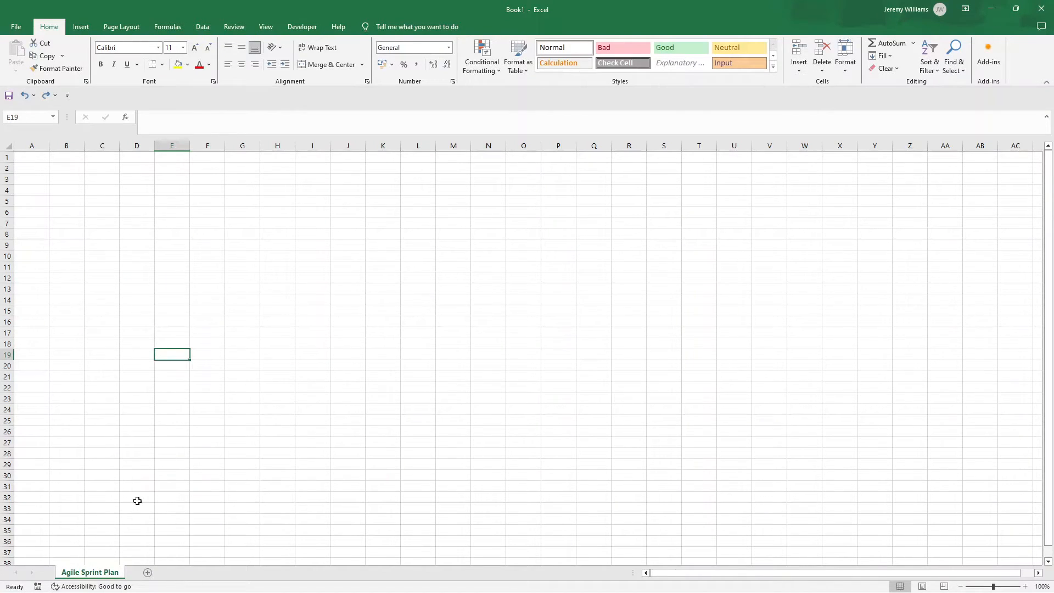
double_click(96, 571)
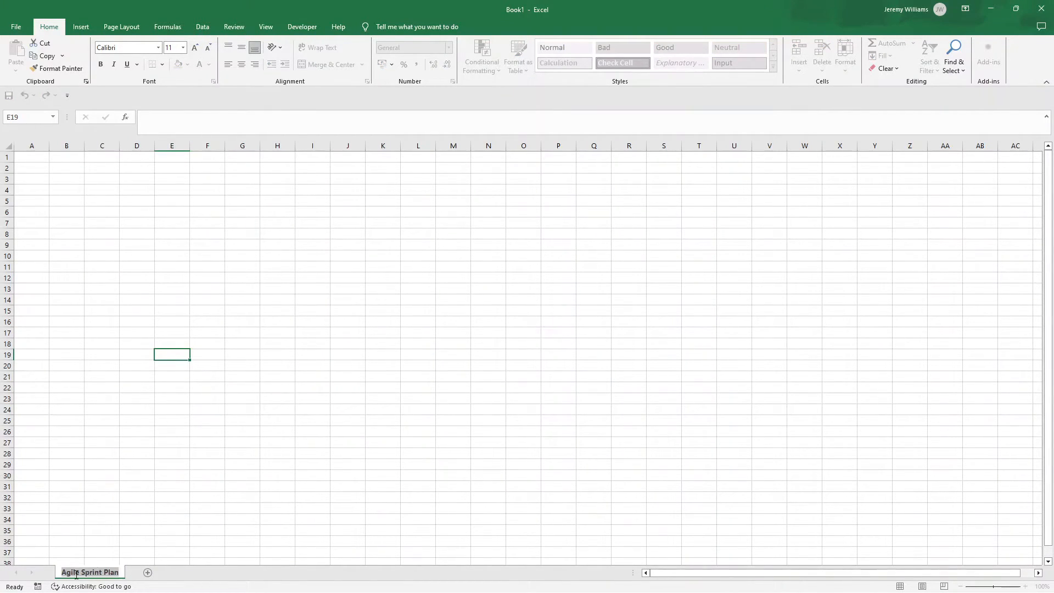
click(68, 275)
Step: Enter the title "Agile Sprint Plan" in cell B2
click(56, 164)
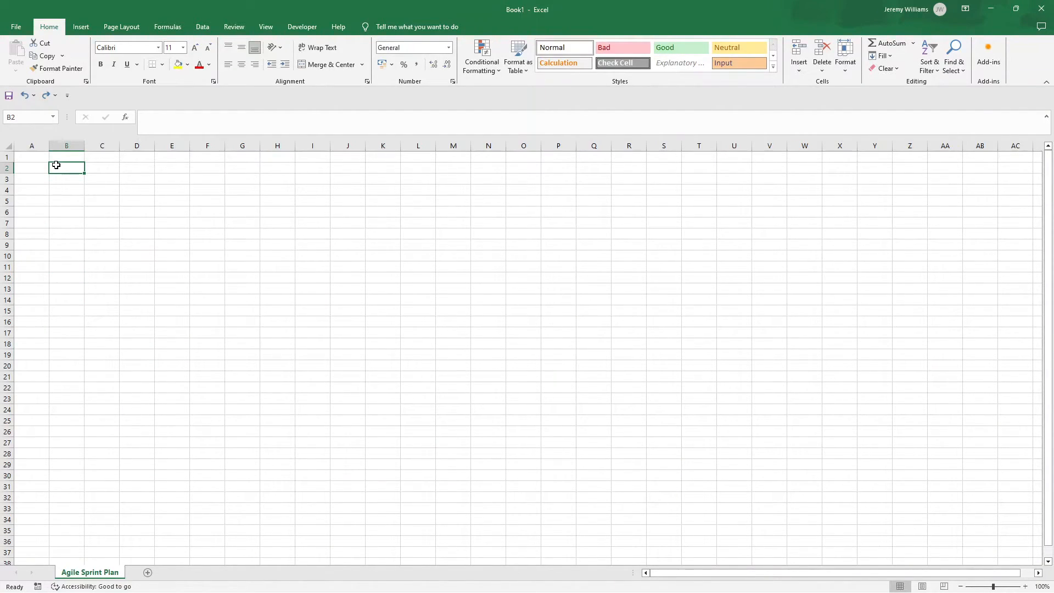
text(Agile Sprint Pla)
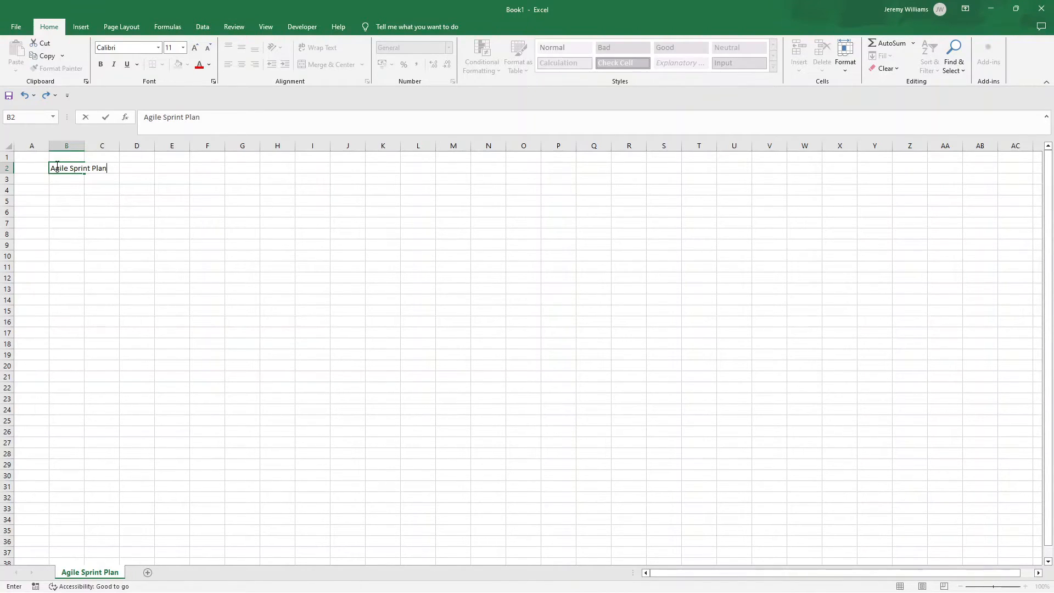
text(n)
key(Return)
Step: Format the title in B2 as bold Calibri at font size 20
click(56, 165)
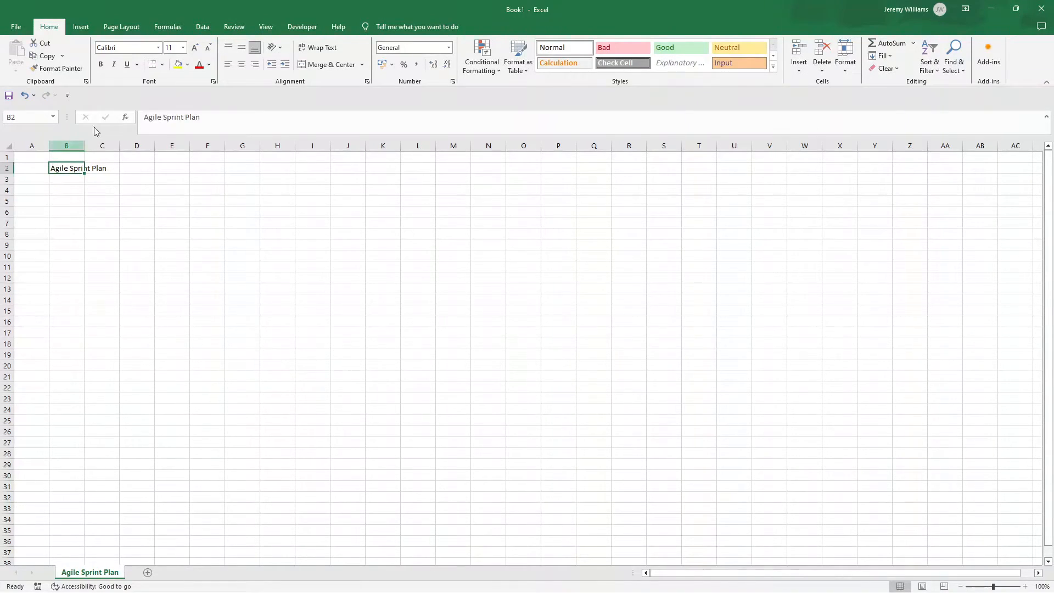
click(100, 64)
click(194, 51)
click(194, 48)
click(194, 48)
click(194, 48)
click(194, 47)
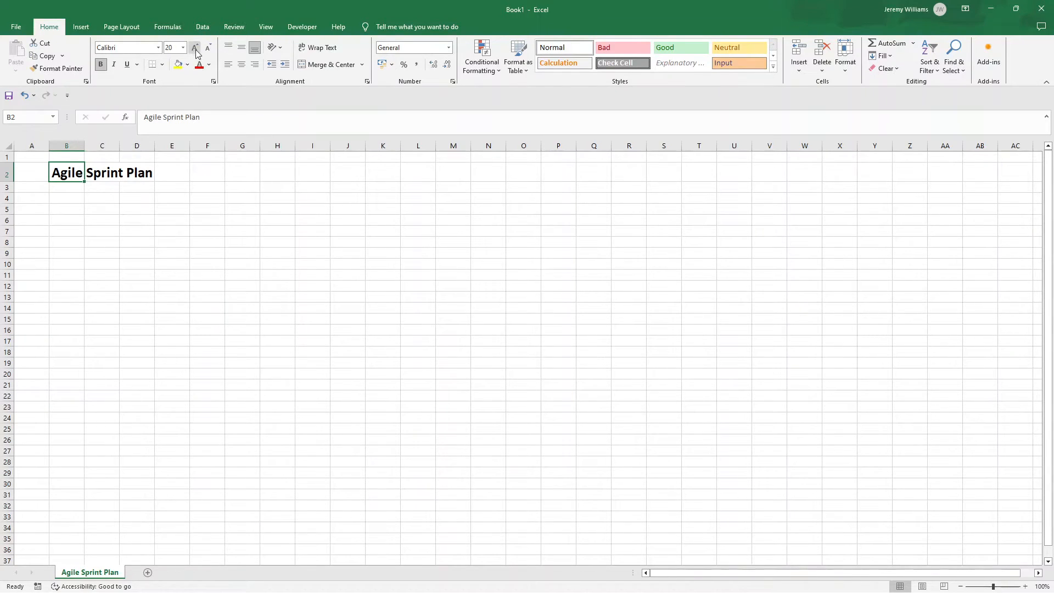
click(159, 48)
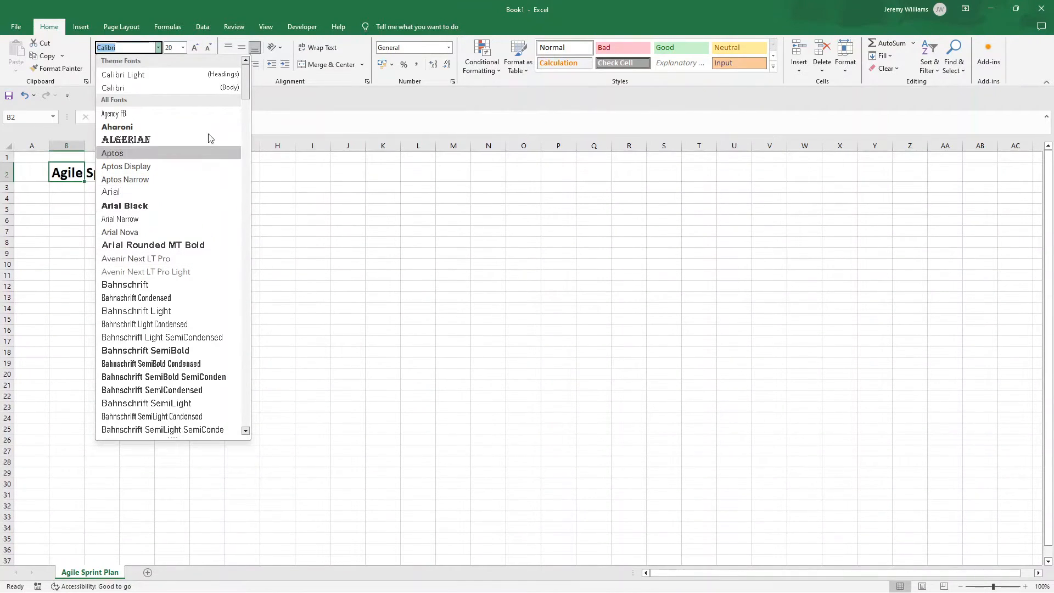
click(160, 86)
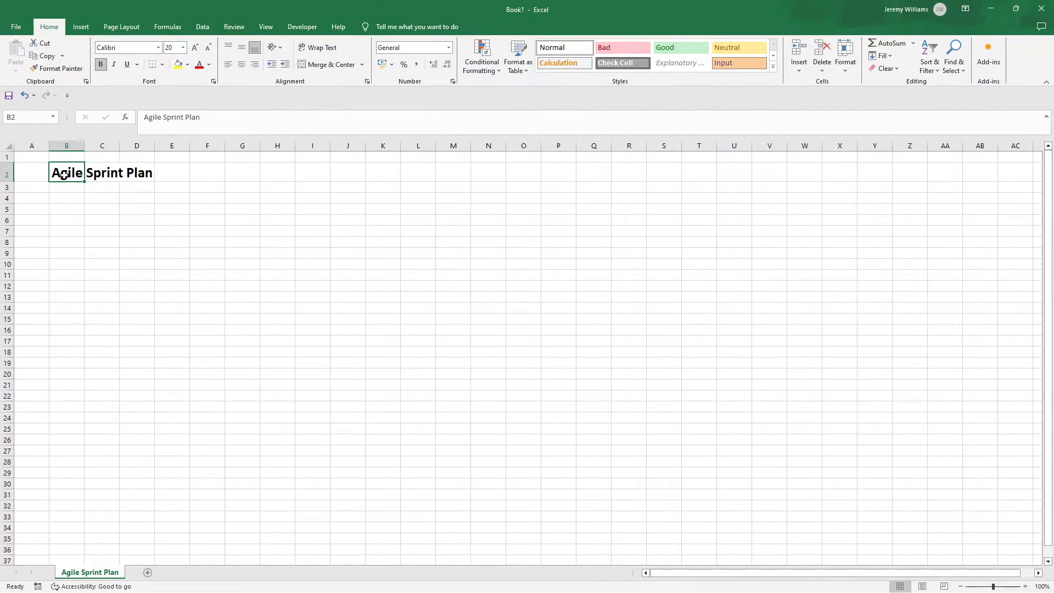
Step: Fill the title band A1:M2 with the lightest green theme color
drag(32, 157, 135, 175)
click(33, 157)
drag(33, 156, 453, 176)
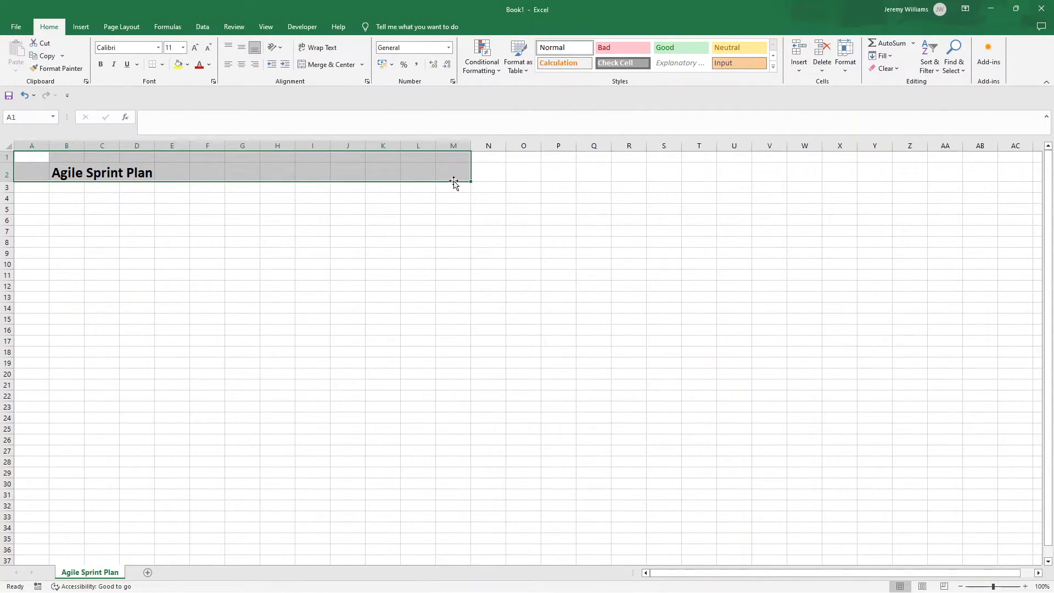
click(188, 69)
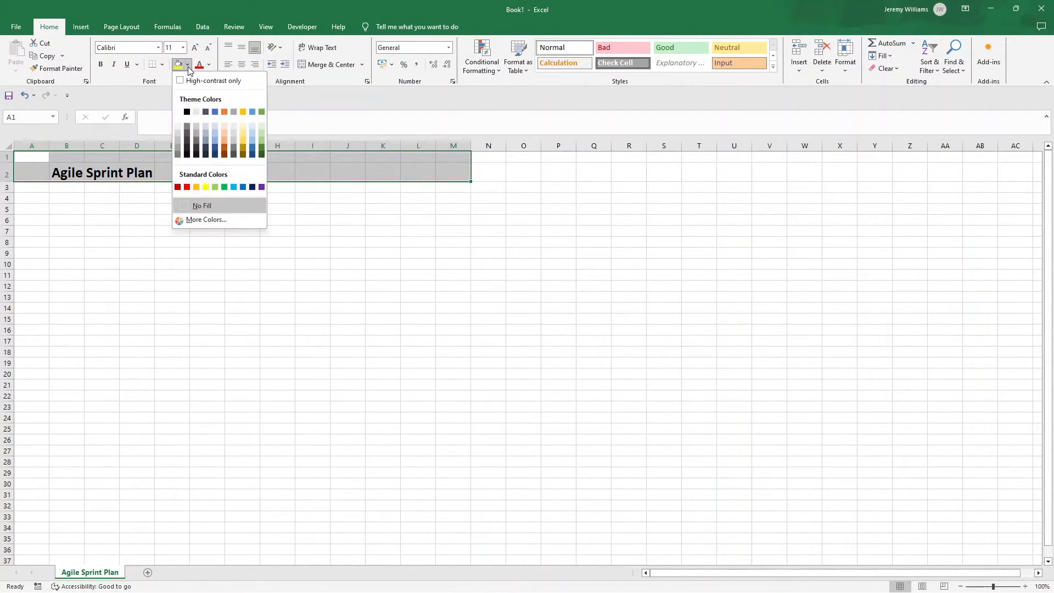
click(262, 129)
click(305, 235)
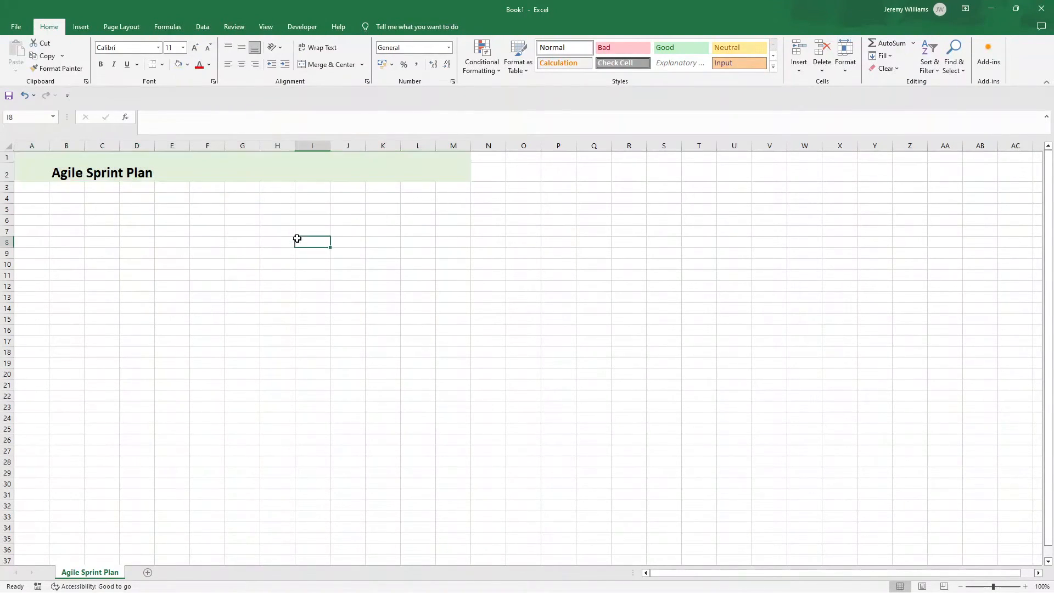
drag(28, 156, 450, 173)
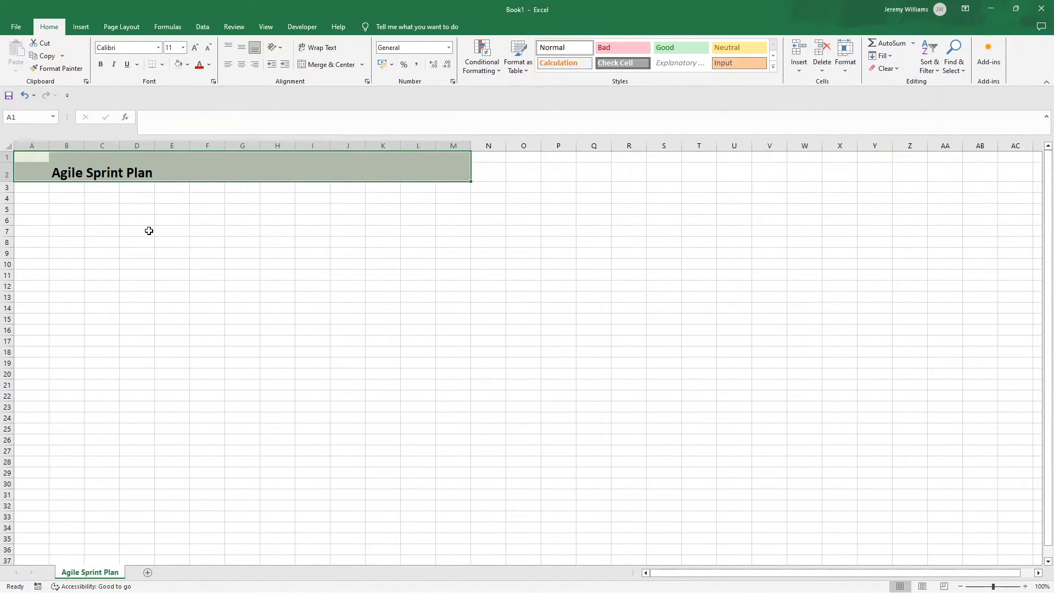
click(148, 231)
click(66, 211)
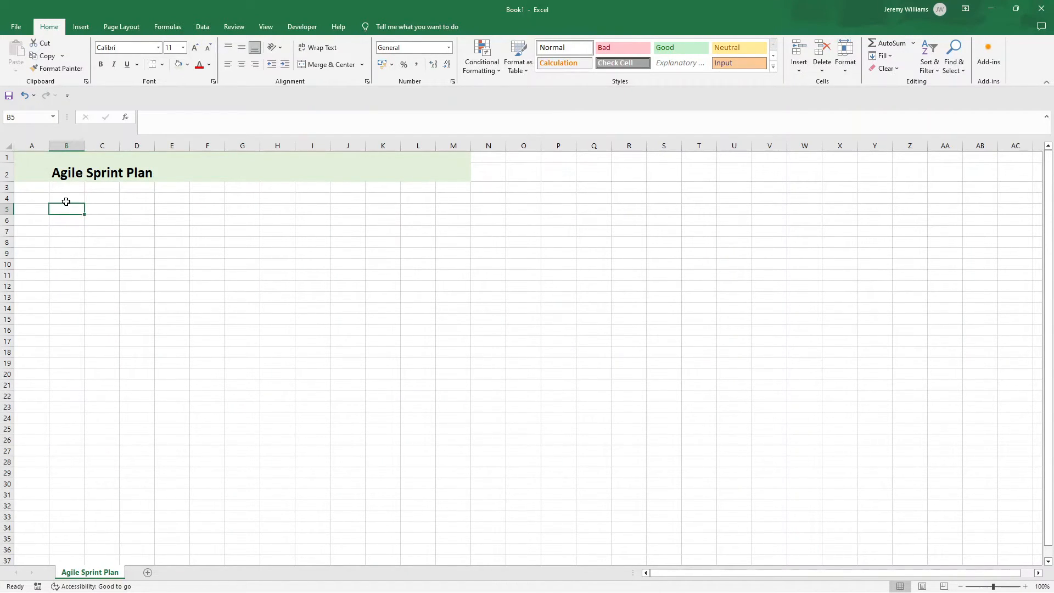
drag(28, 155, 450, 172)
Step: Enter the labels "Project Name" in B4 and "Project Manager" in B5
click(68, 201)
text(Pro)
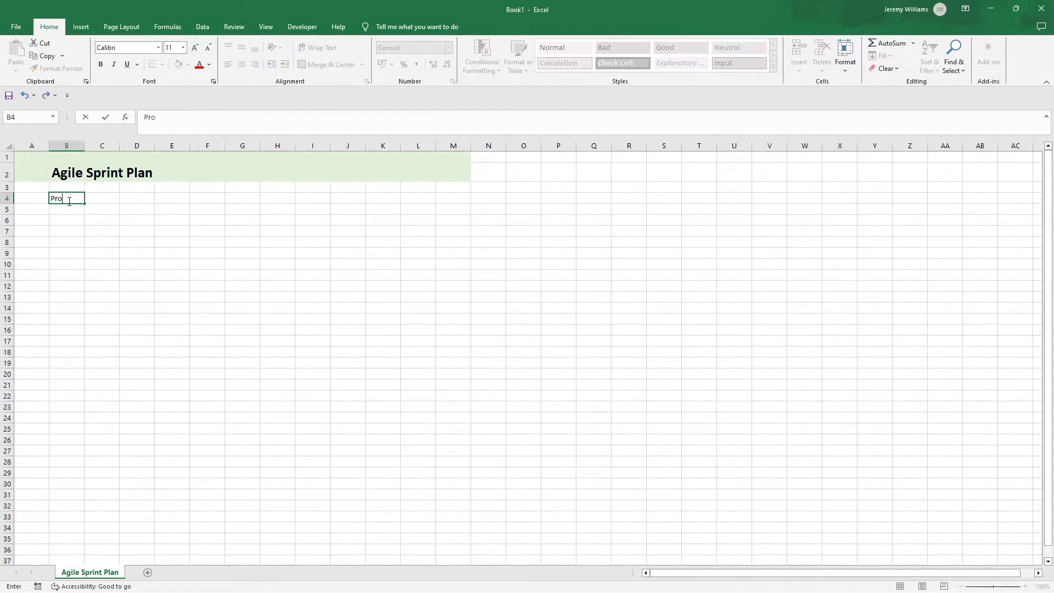
text(ject Name)
key(Return)
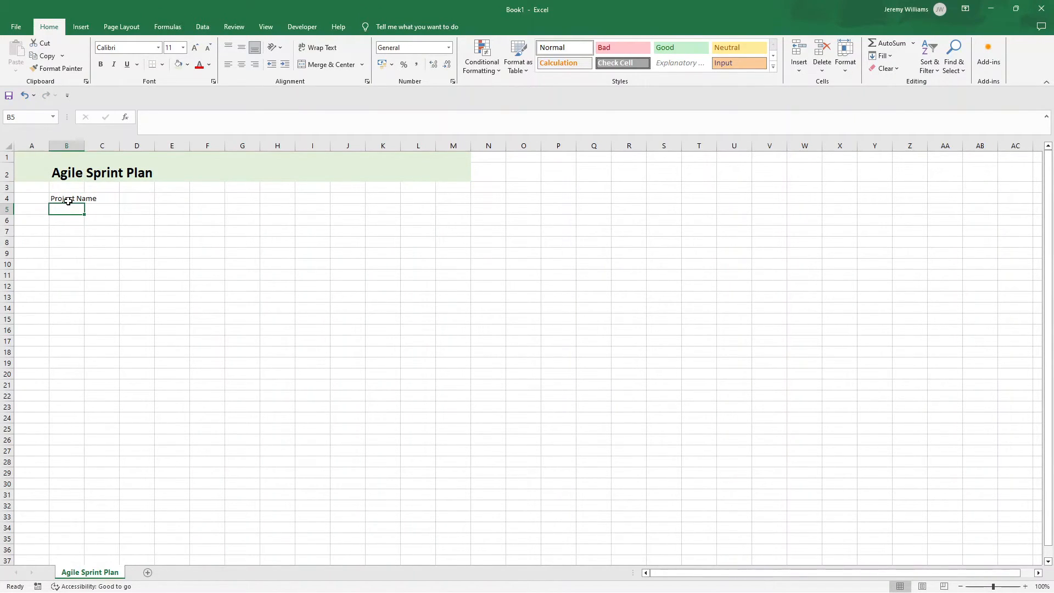
text(Project Manager)
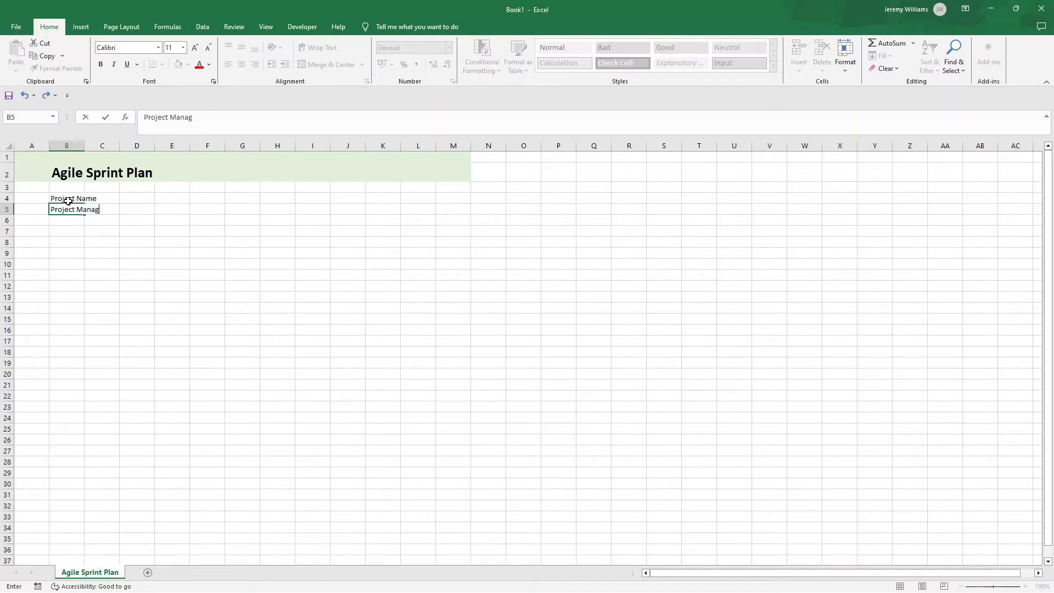
key(Return)
Step: Make the project labels bold and apply all borders to B4:C5
drag(68, 200, 105, 210)
click(100, 64)
click(162, 64)
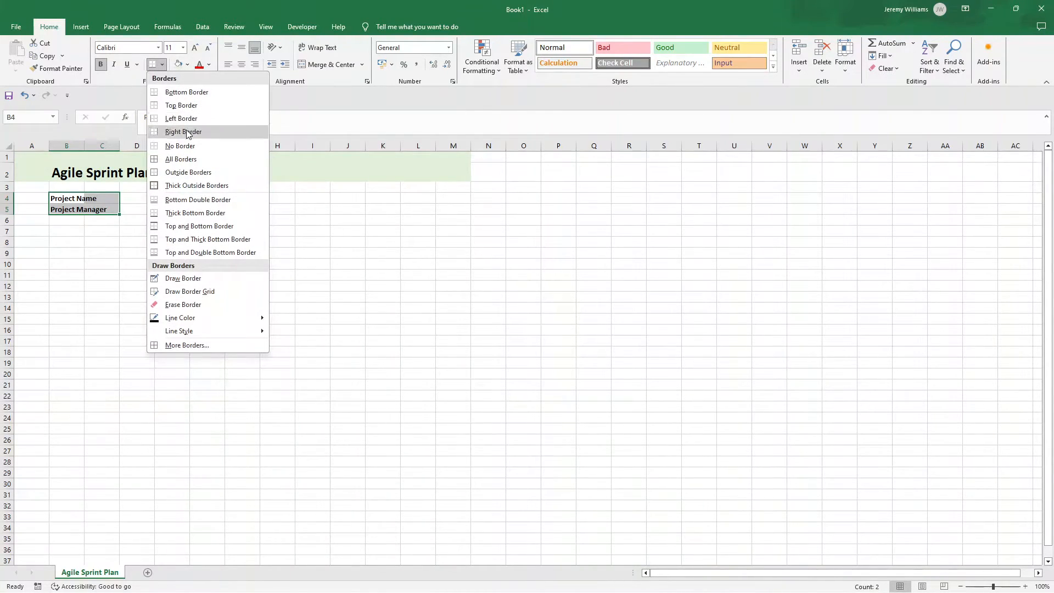
click(181, 159)
click(113, 188)
Step: Resize column B to fit the project labels and widen column C for their entries
double_click(87, 146)
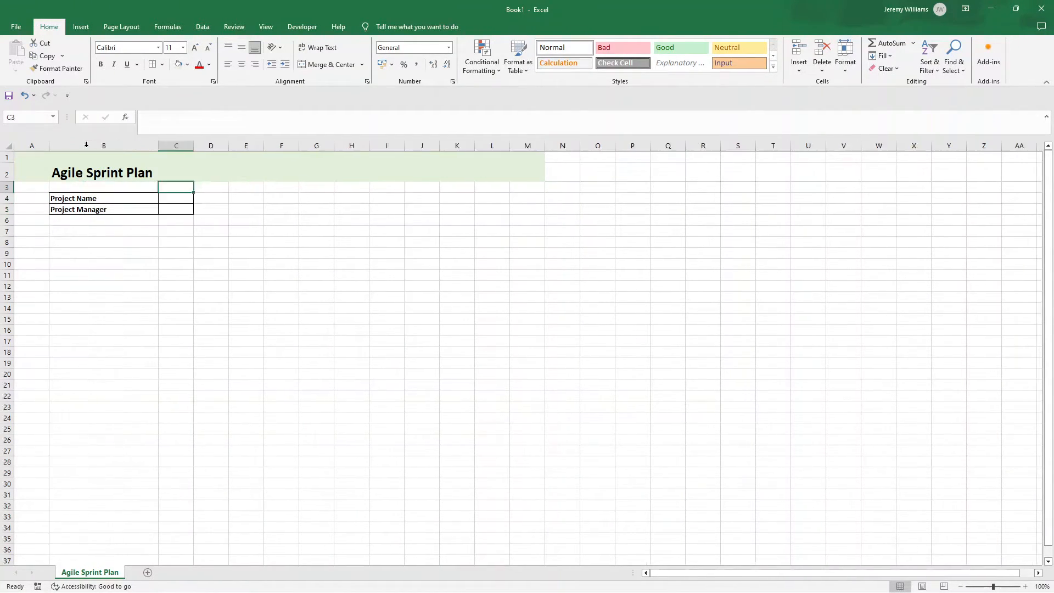
drag(158, 144, 195, 144)
click(84, 199)
click(135, 210)
mouse_move(117, 146)
mouse_down()
mouse_move(129, 146)
mouse_move(110, 146)
mouse_up()
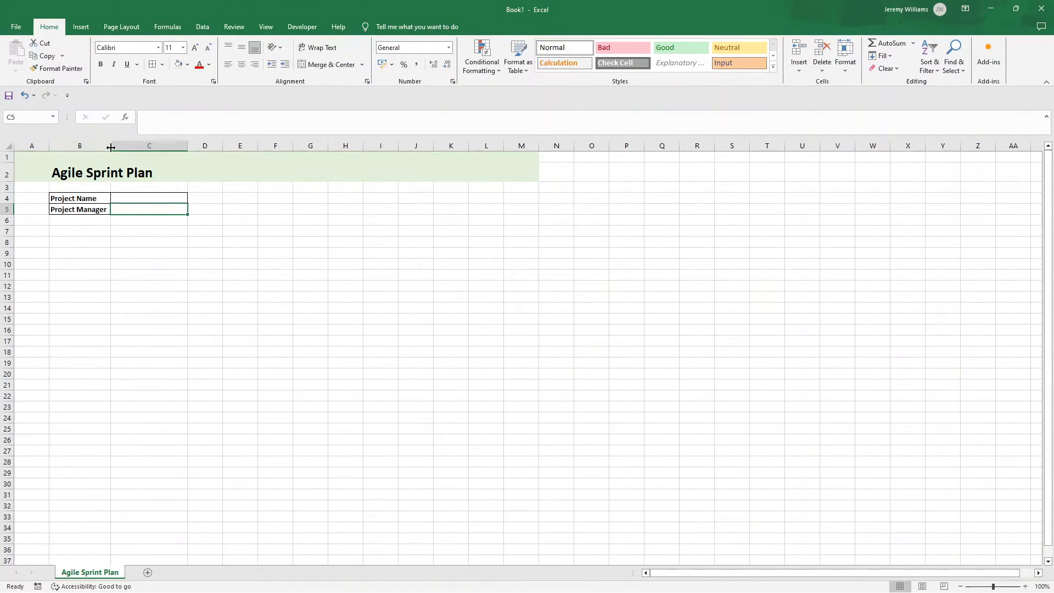
drag(110, 146, 115, 147)
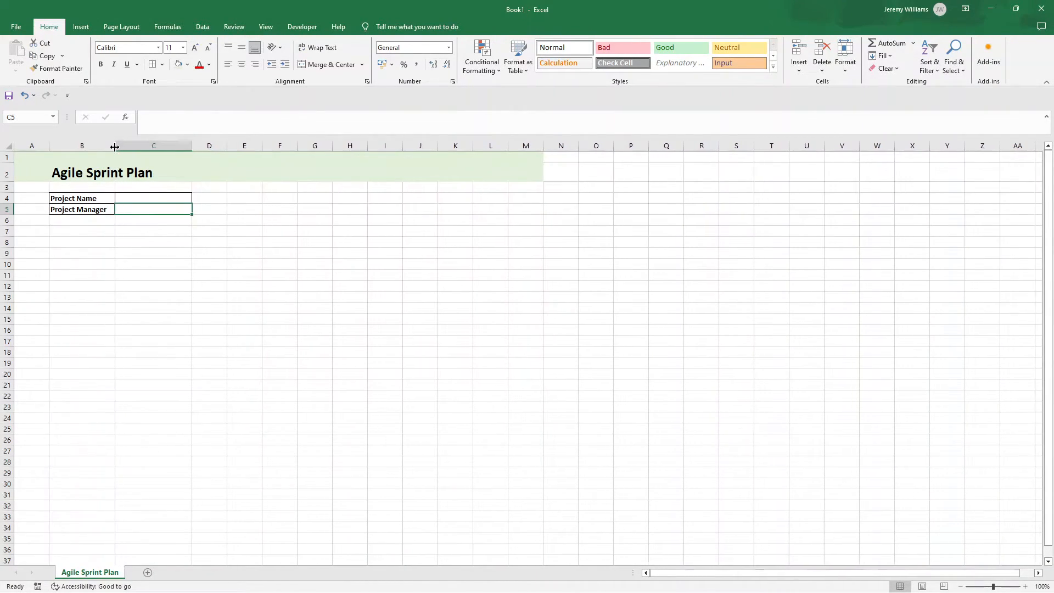
Step: Enter the heading "Start Date" in cell D4 and make it bold
click(205, 199)
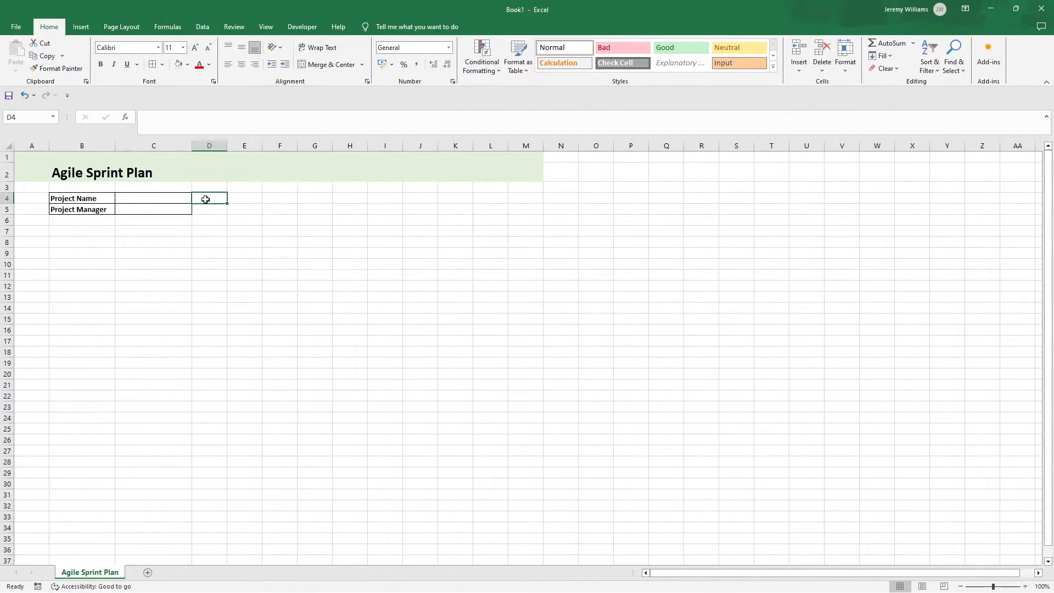
text(Start Date)
key(Return)
click(205, 199)
key(ctrl+b)
click(217, 209)
click(217, 199)
Step: Enter the heading "Finish Date" in cell E4
click(245, 199)
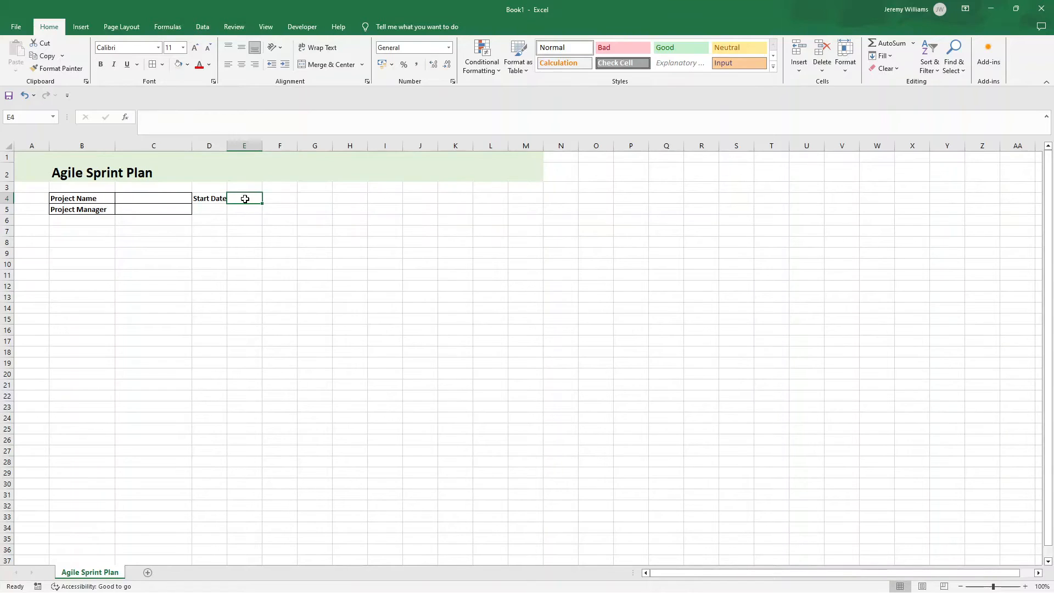
text(F)
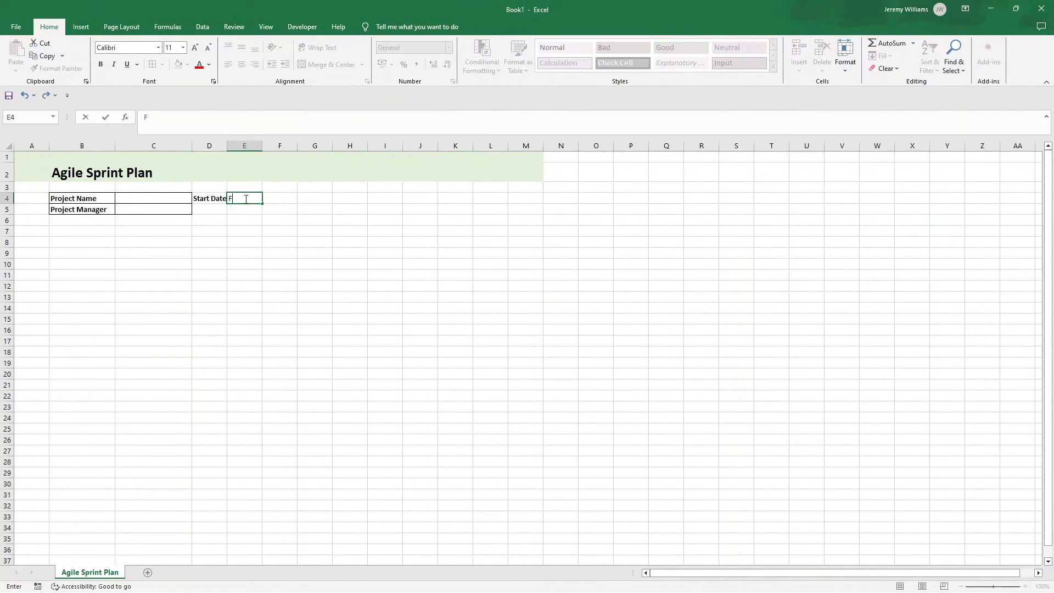
text(inish Date)
key(Return)
click(246, 198)
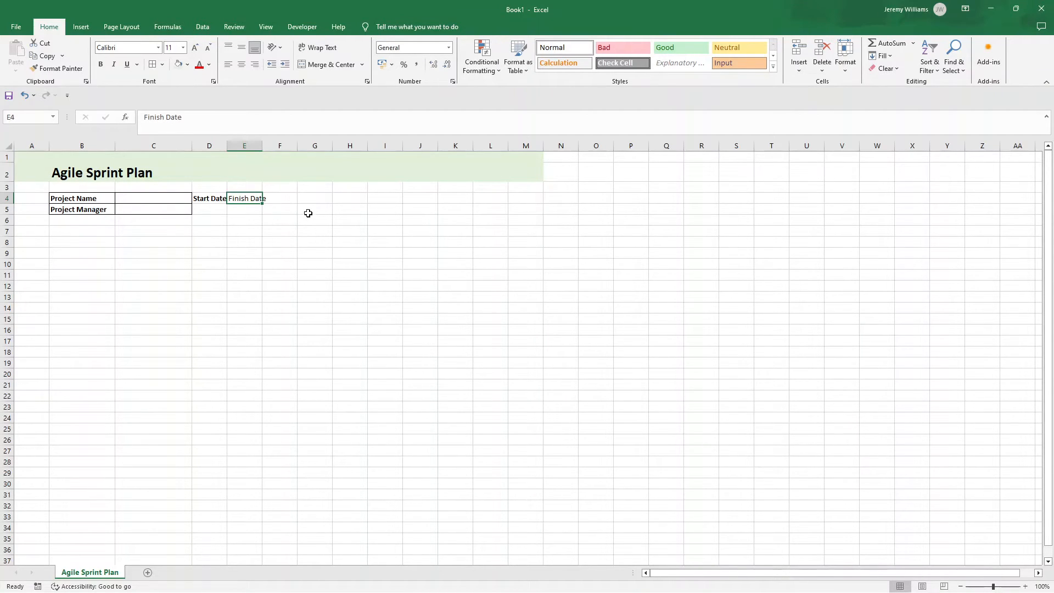
Step: Enter the heading "Overall Progress" in cell F4
click(286, 199)
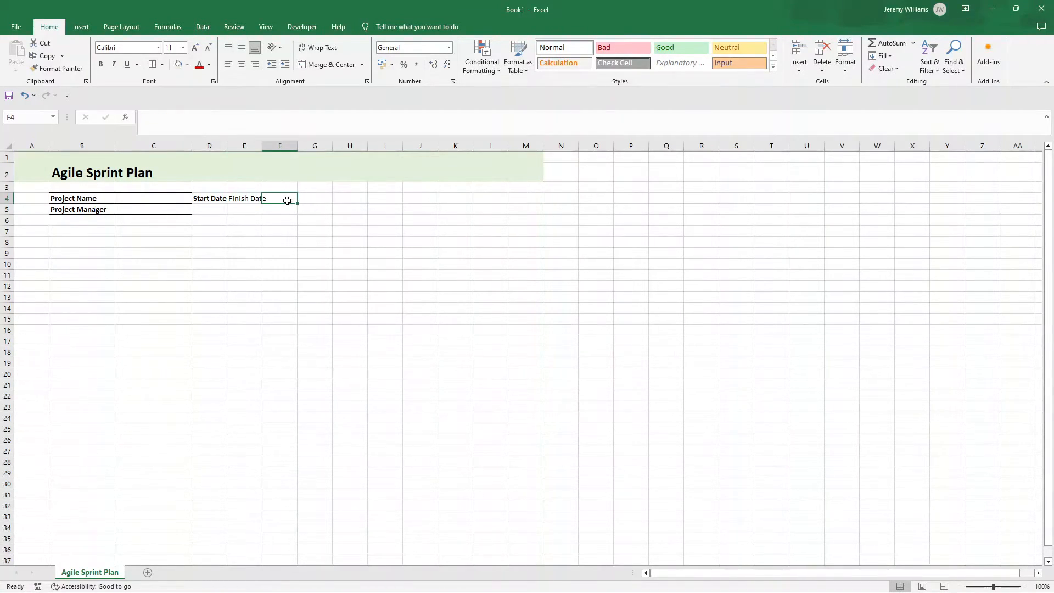
text(Overall Prog)
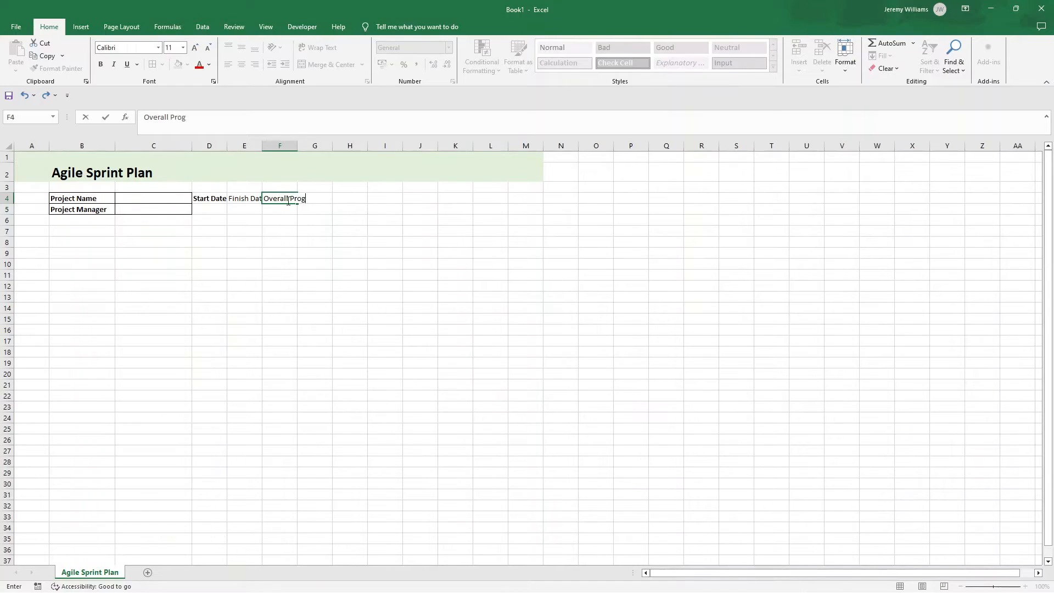
text(ress)
key(Return)
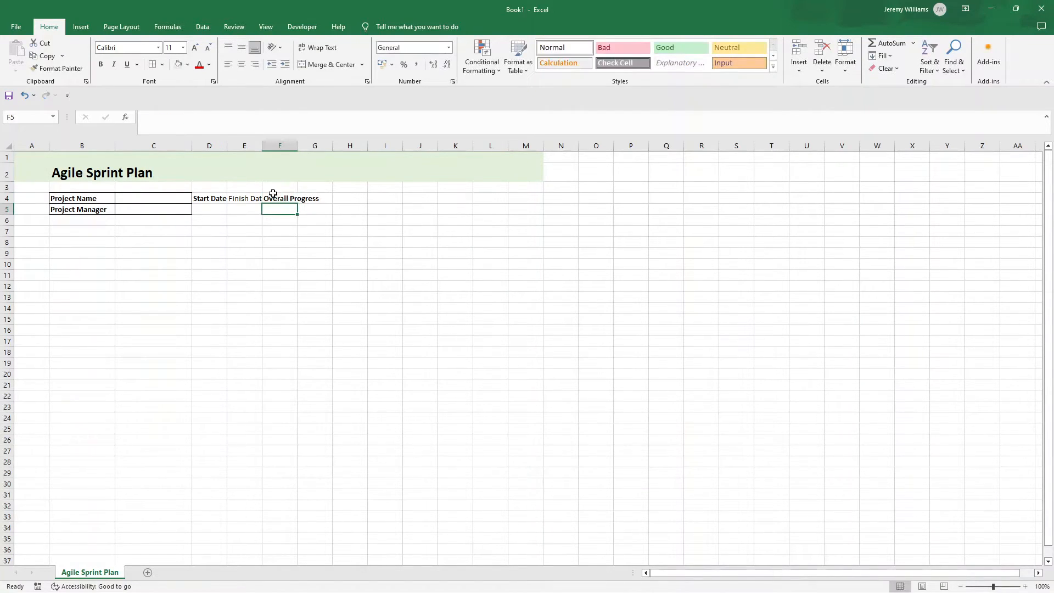
Step: Apply all borders to D4:F5 and autofit columns D, E and F to their headings
drag(201, 198, 284, 204)
click(152, 64)
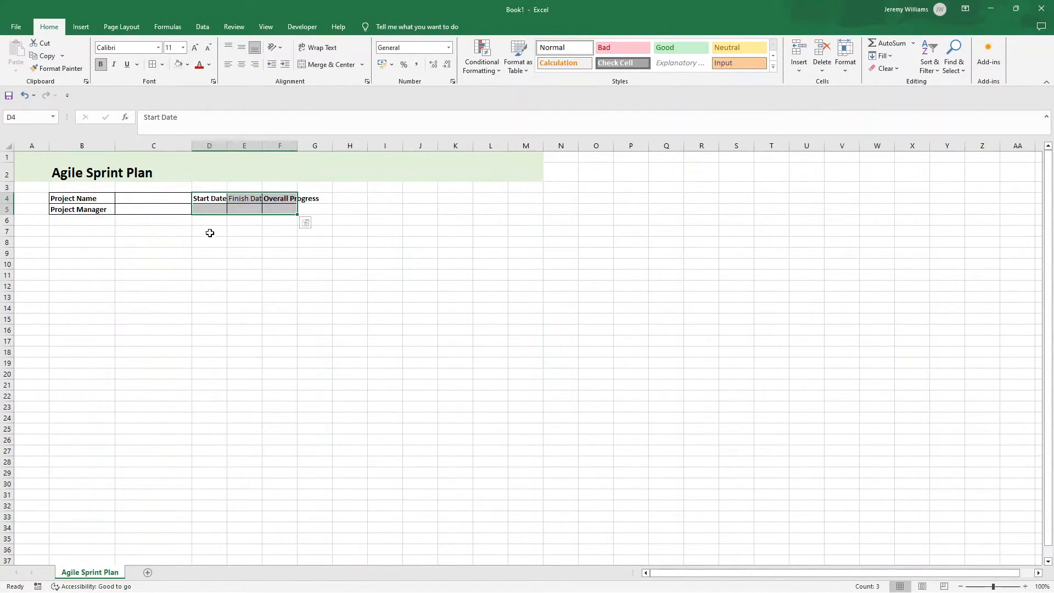
click(211, 241)
double_click(227, 149)
double_click(264, 147)
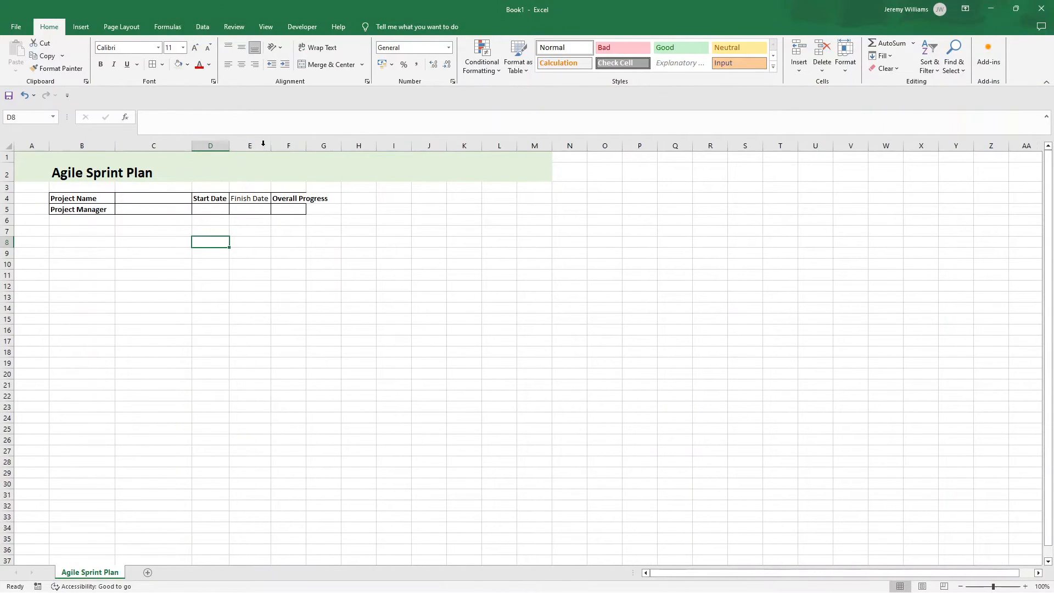
double_click(305, 145)
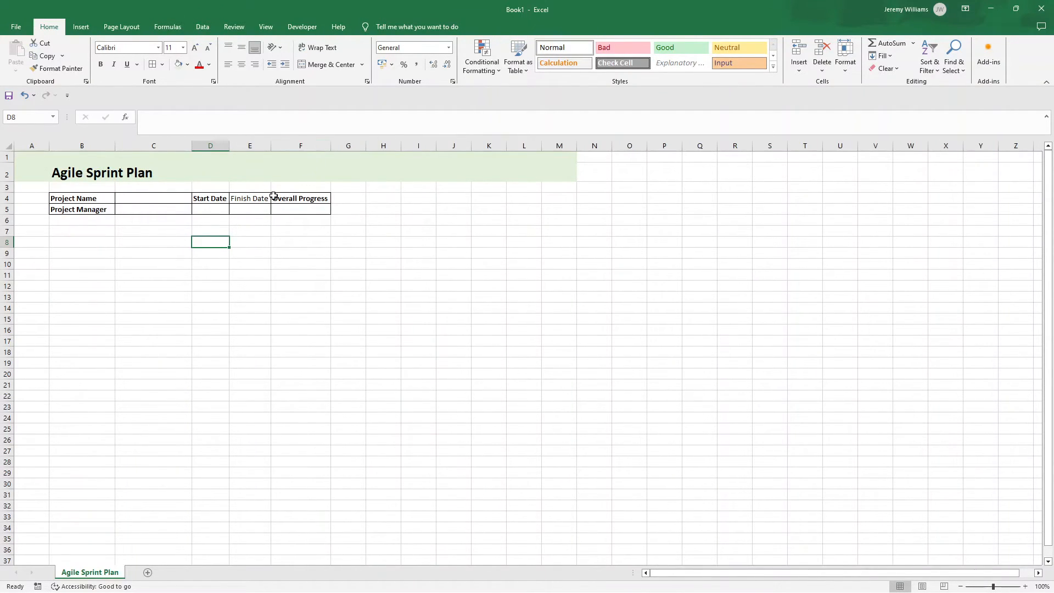
Step: Fill the labels in B4:B5 and the headings in D4:F4 with light grey, and make all three headings bold
drag(281, 201, 256, 199)
key(ctrl+b)
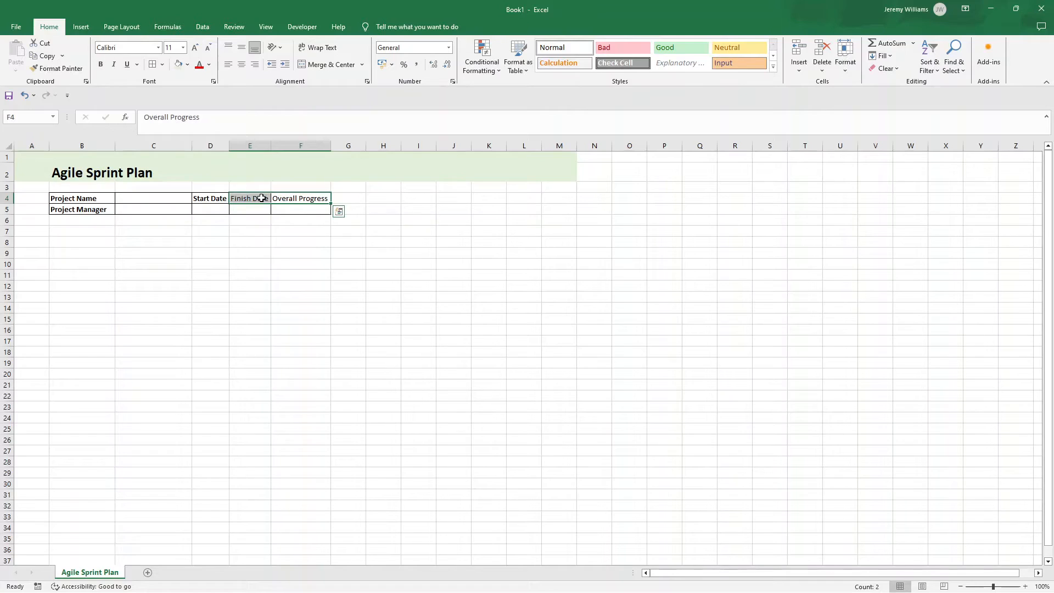
drag(98, 193, 96, 207)
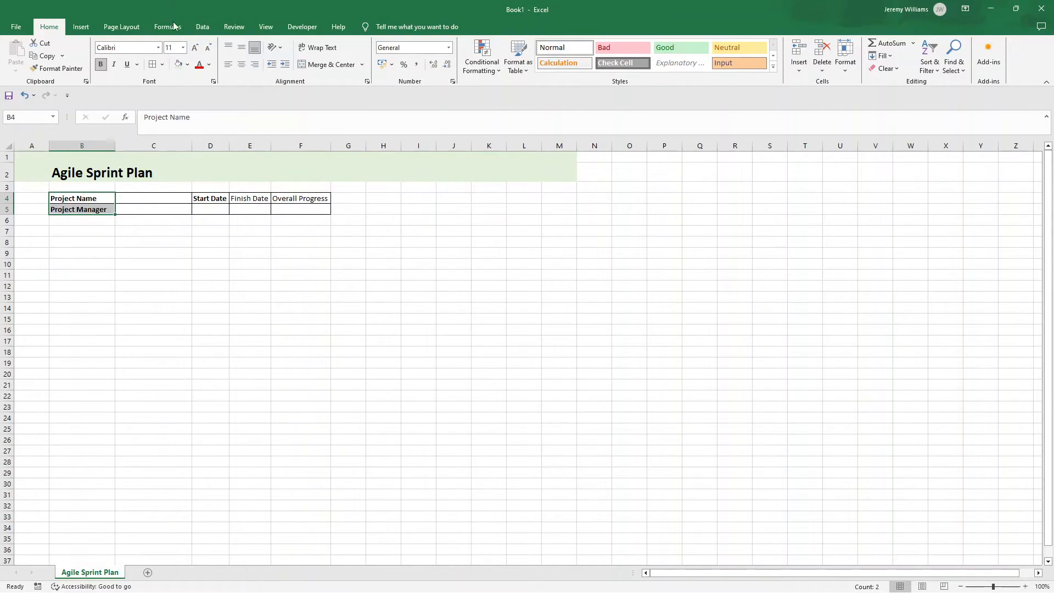
click(187, 65)
click(196, 112)
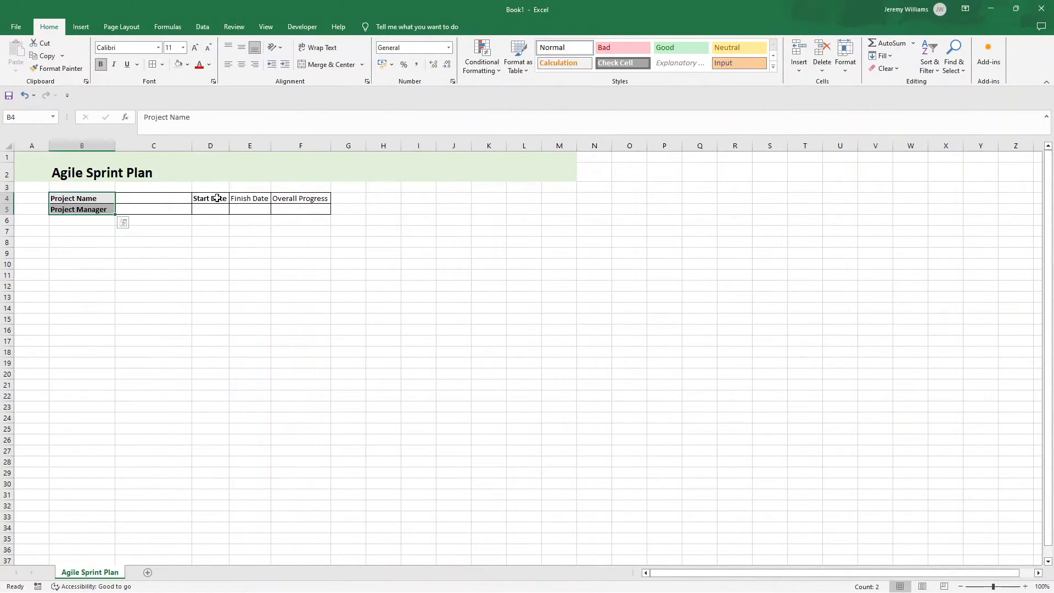
drag(218, 198, 279, 198)
click(177, 64)
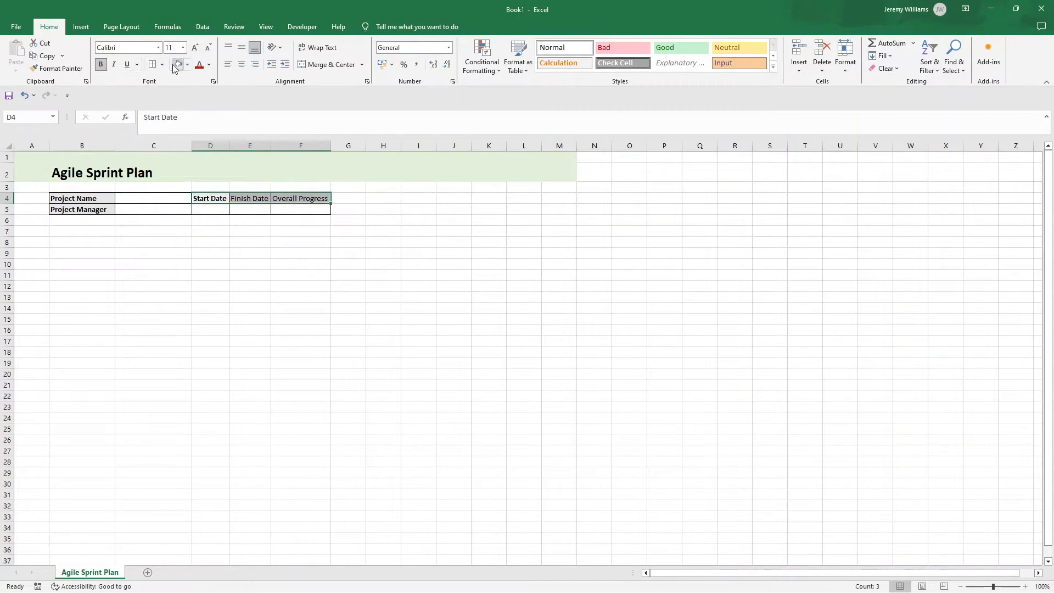
click(101, 64)
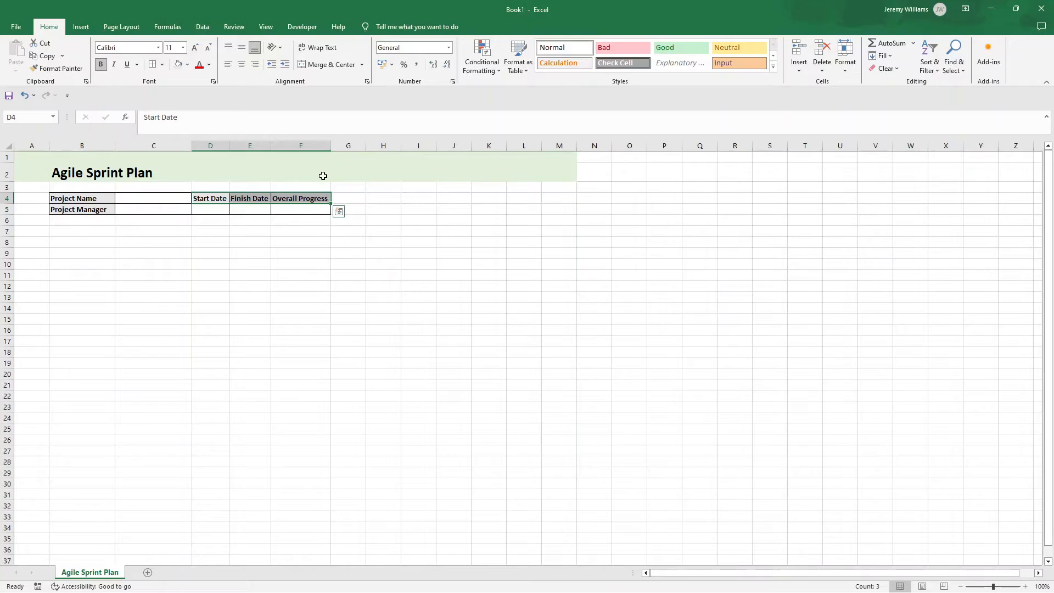
click(377, 196)
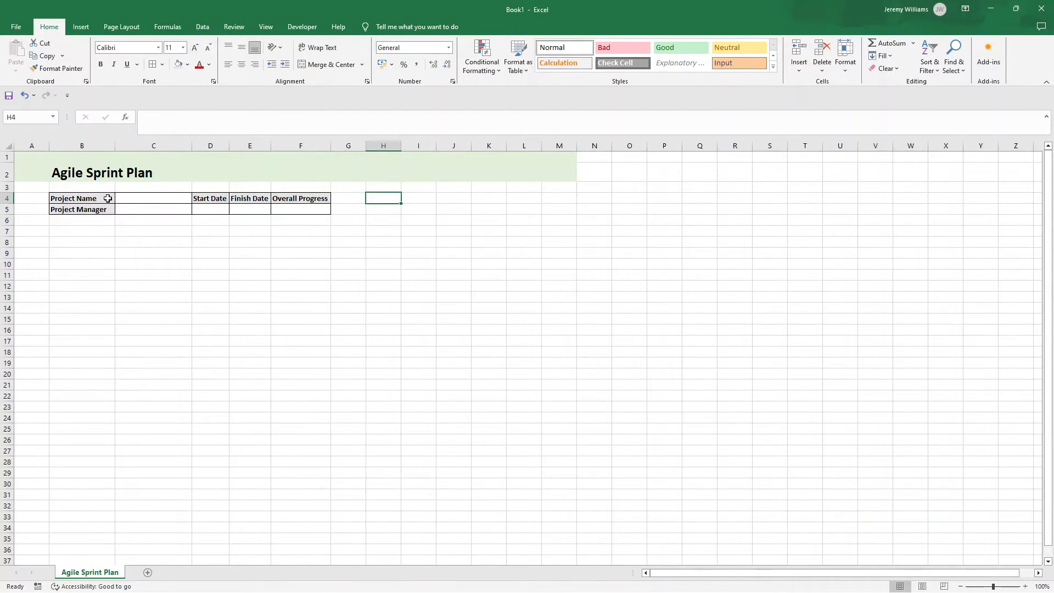
Step: Copy the project label block B4:C5 to H4 and widen column H to fit the labels
click(90, 197)
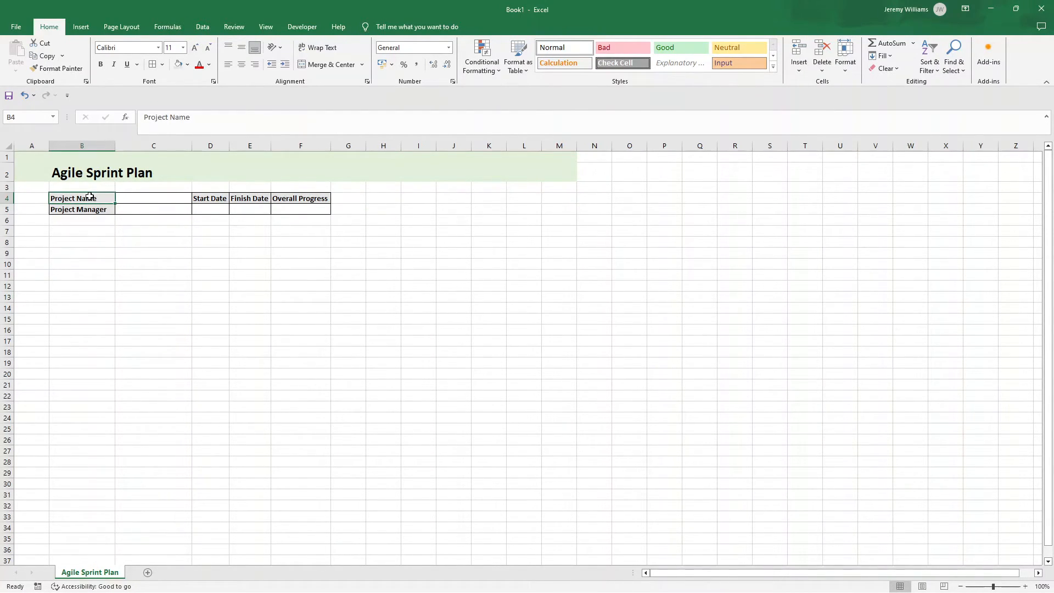
drag(90, 196, 141, 211)
click(70, 196)
drag(73, 197, 148, 209)
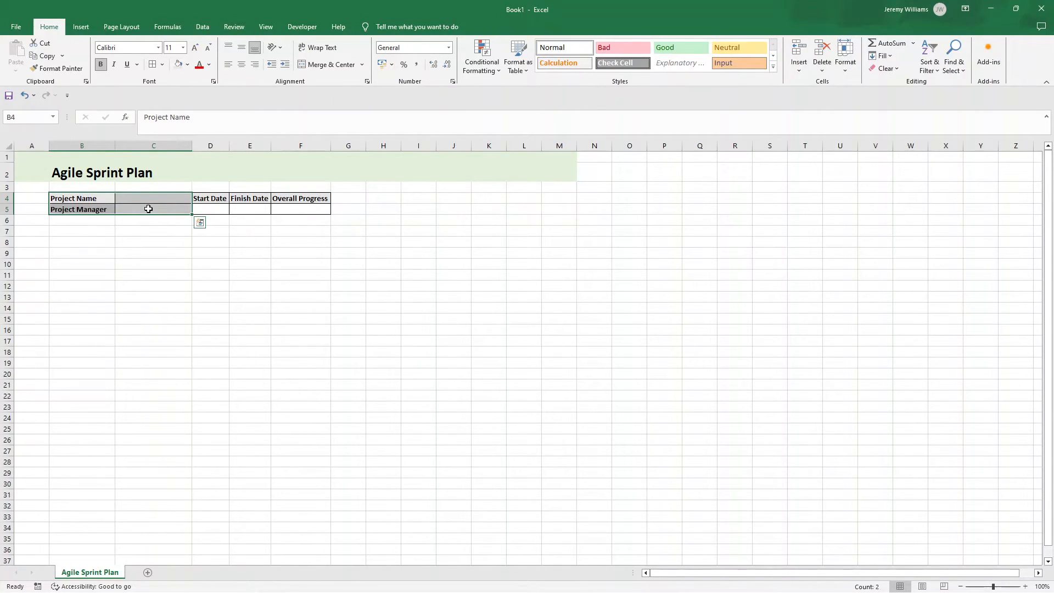
key(ctrl+c)
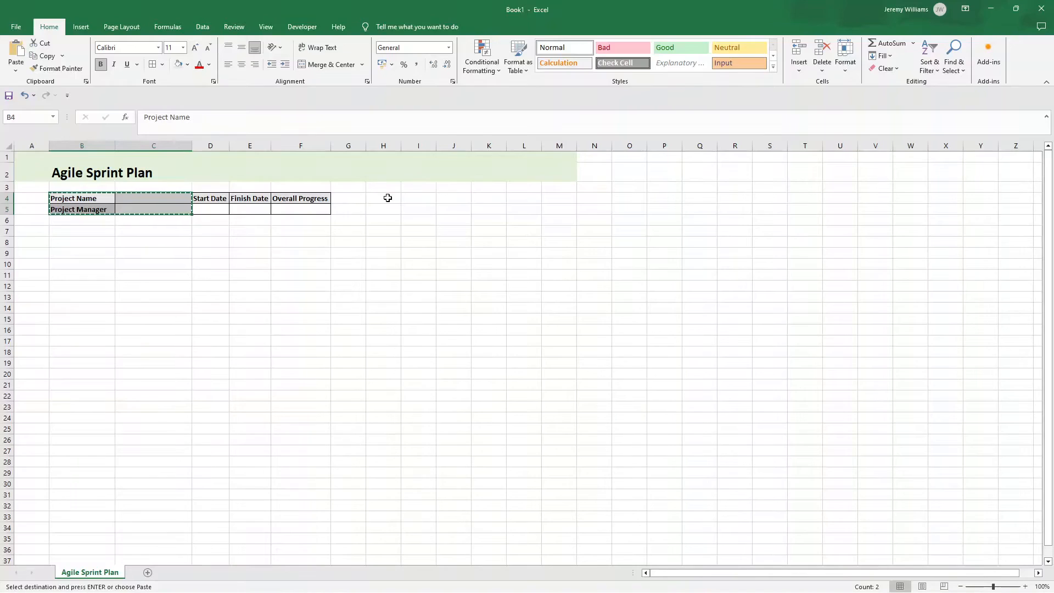
click(387, 198)
key(ctrl+v)
click(431, 205)
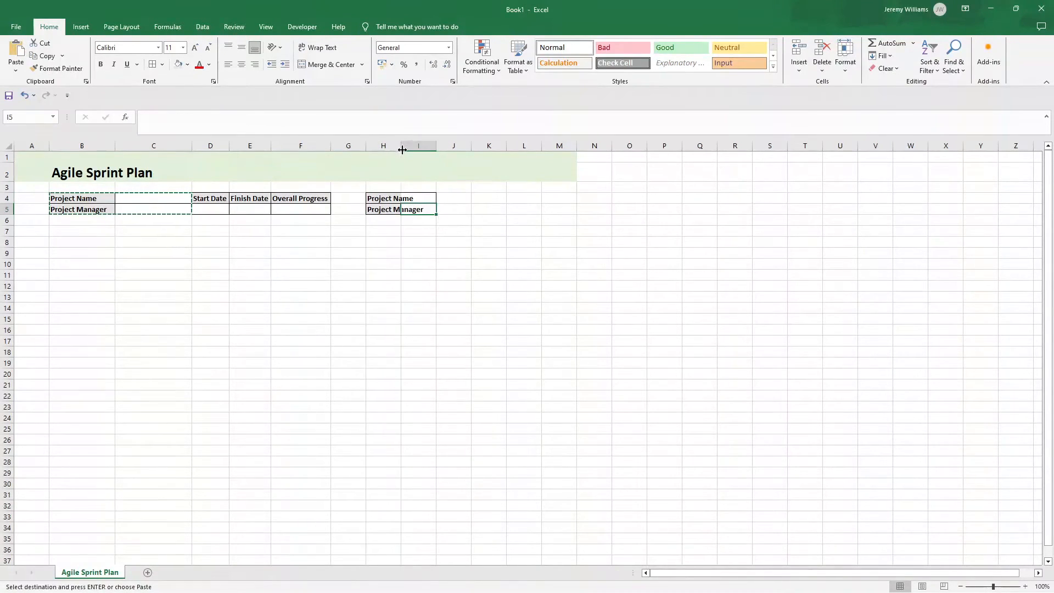
drag(400, 148, 433, 148)
Step: Change the copied label in H4 to "Project Deliveable" and widen column I for its entry
click(402, 196)
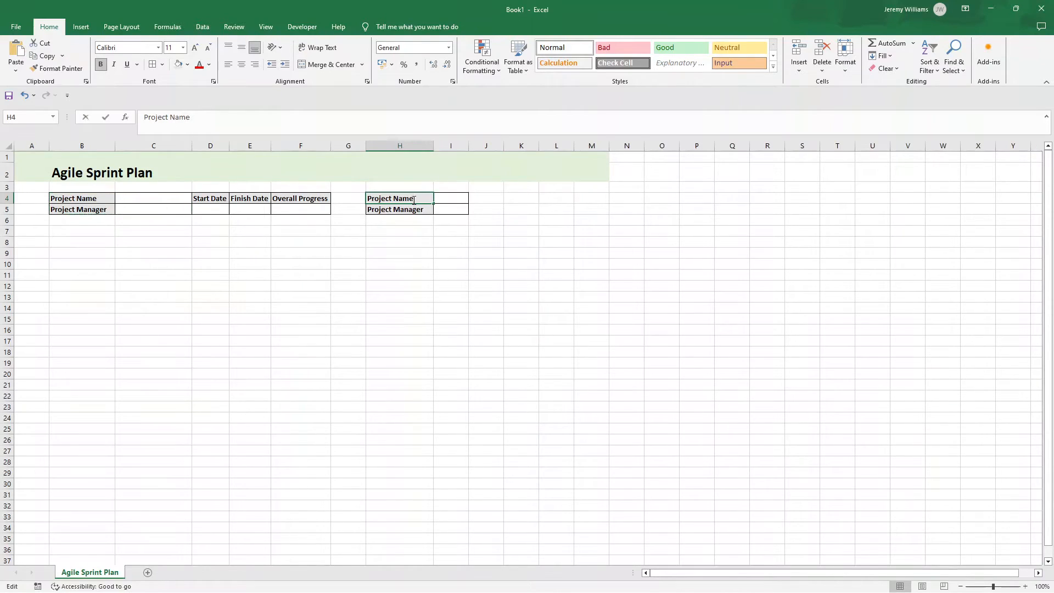
double_click(414, 200)
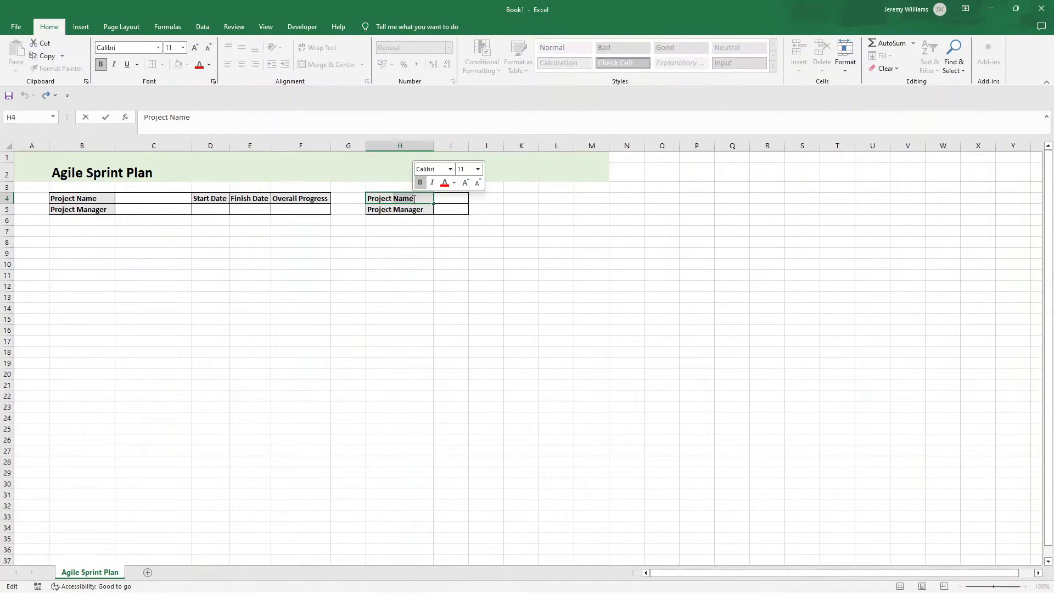
key(BackSpace)
key(BackSpace)
key(BackSpace)
key(BackSpace)
text(Deliveab)
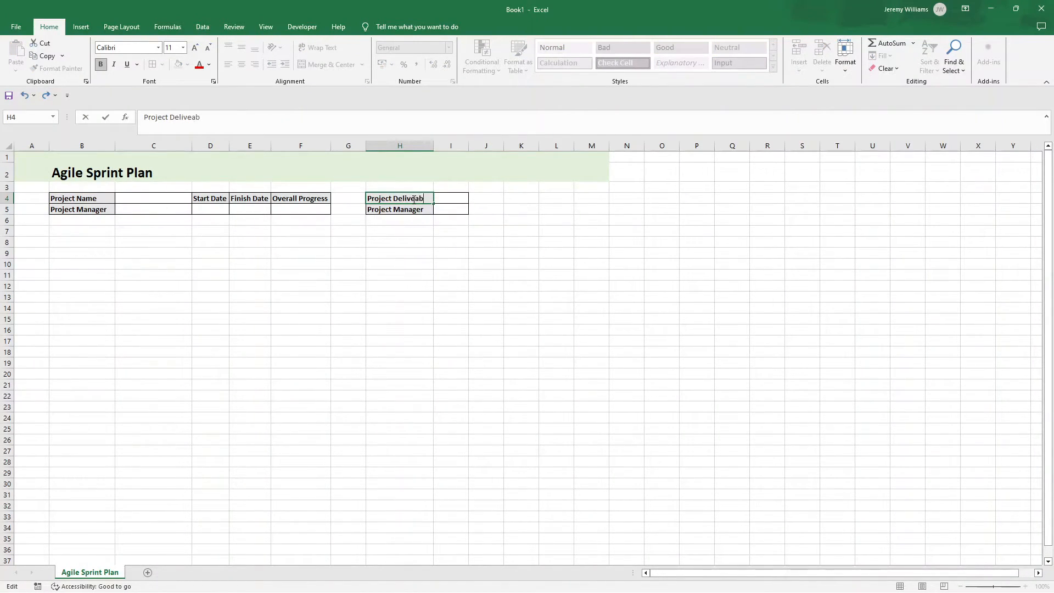
key(Tab)
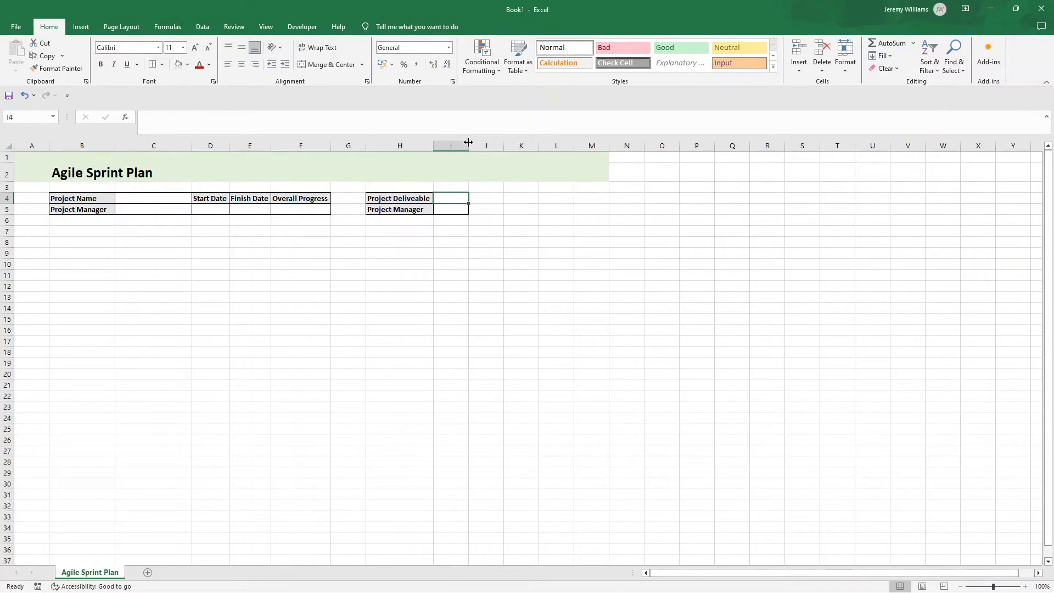
drag(468, 142, 519, 142)
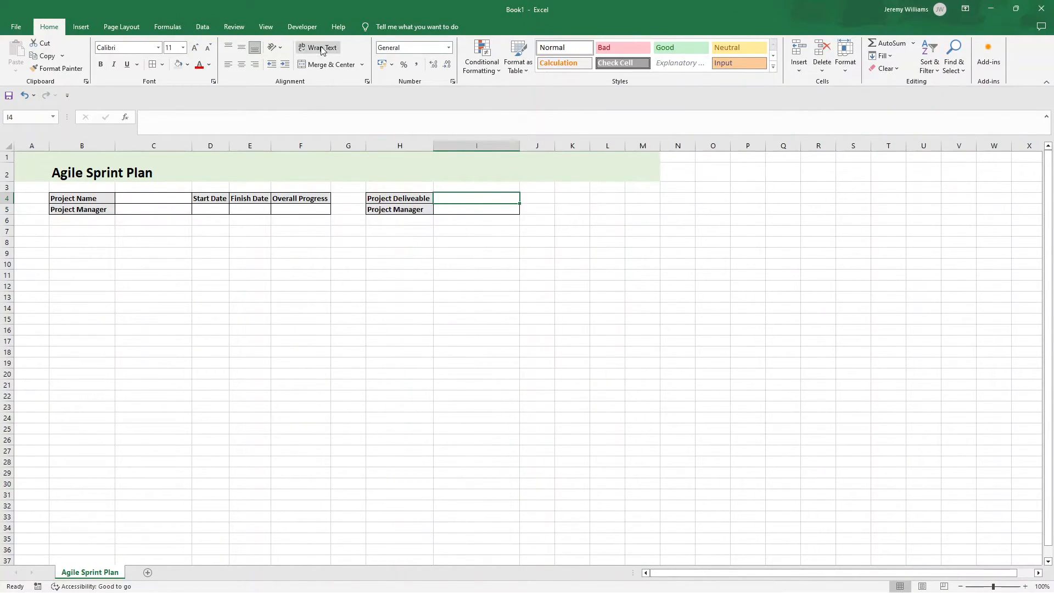
Step: Replace the copied label in H5 with "Scope Statement"
click(416, 211)
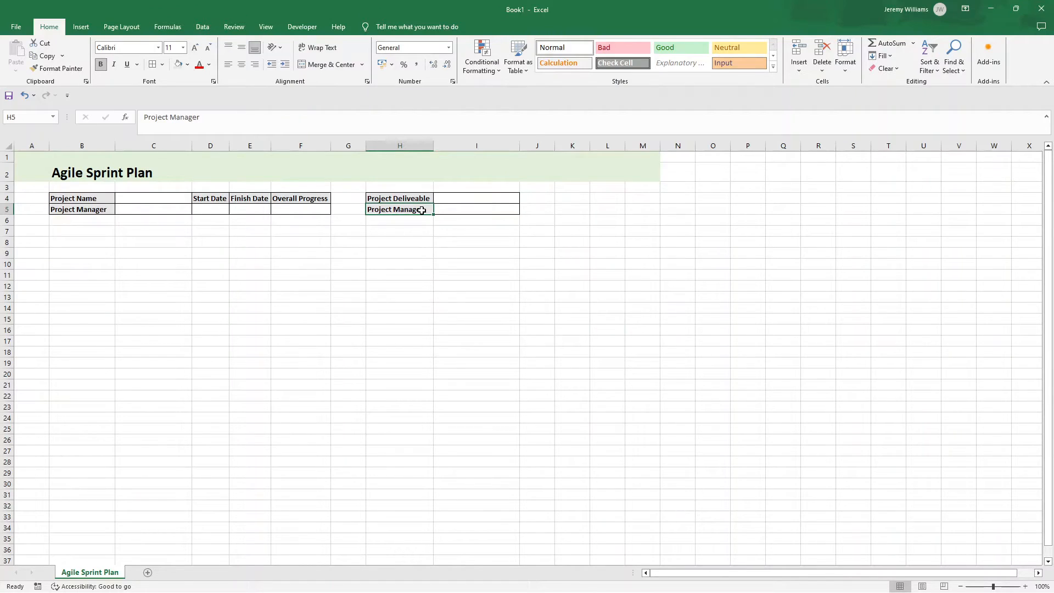
text(Scope Sta)
text(tement)
key(Return)
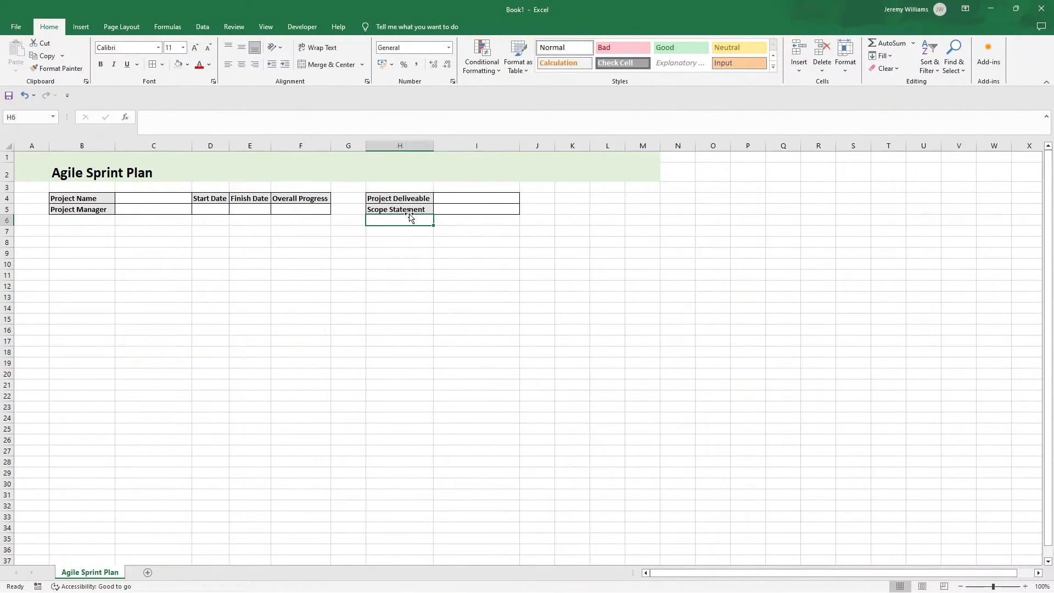
Step: Enter the first task table heading "At Risk" in cell B8 and make it bold
click(85, 240)
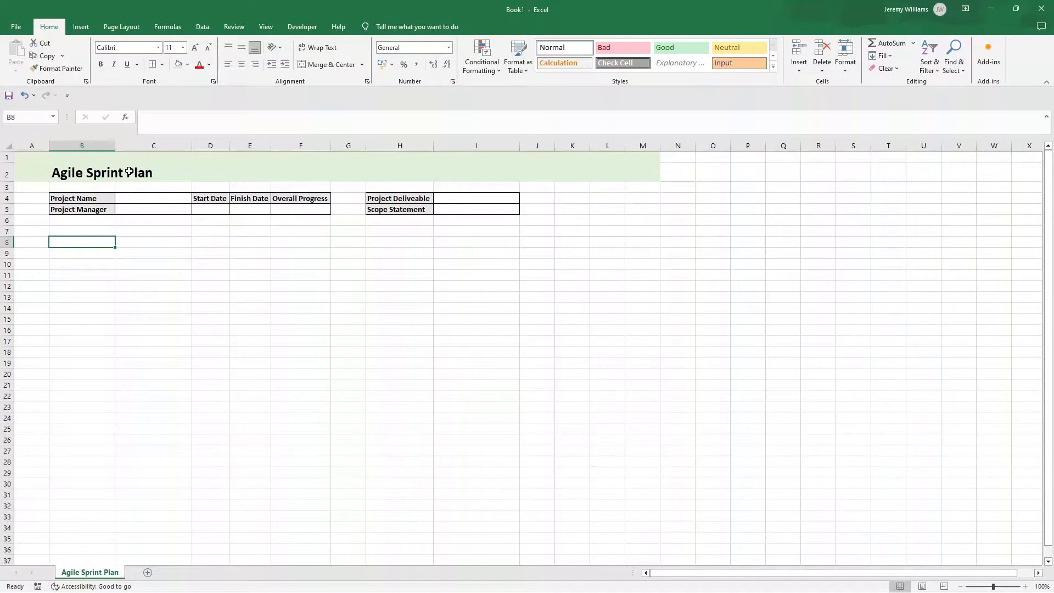
text(At Risk)
key(Return)
key(Up)
key(Right)
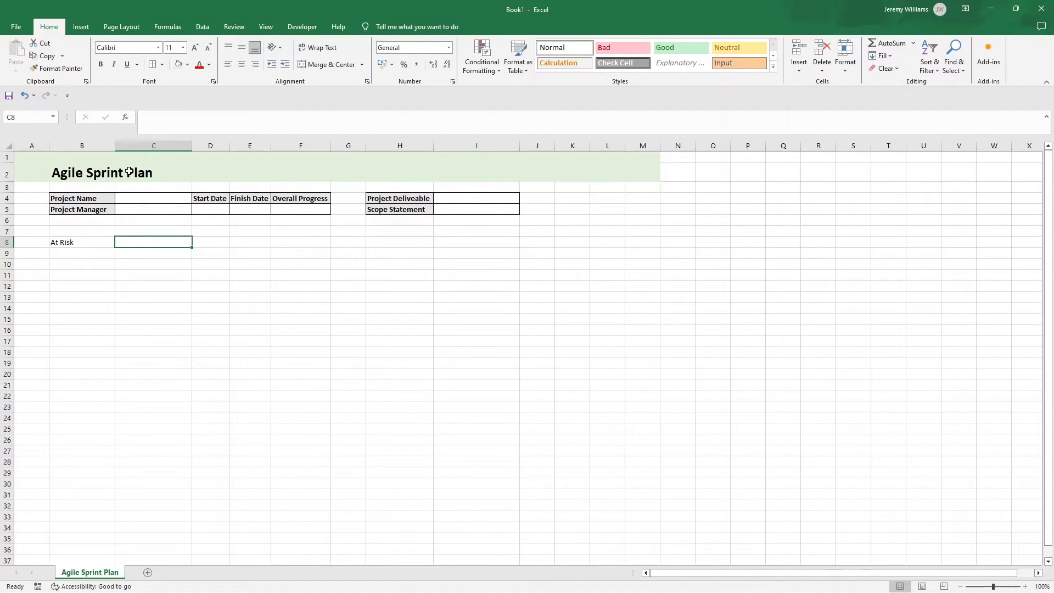
key(Left)
key(ctrl+b)
Step: Enter the heading "Sprint/Task" in cell C8 and make it bold
key(Right)
text(Sprint/Task)
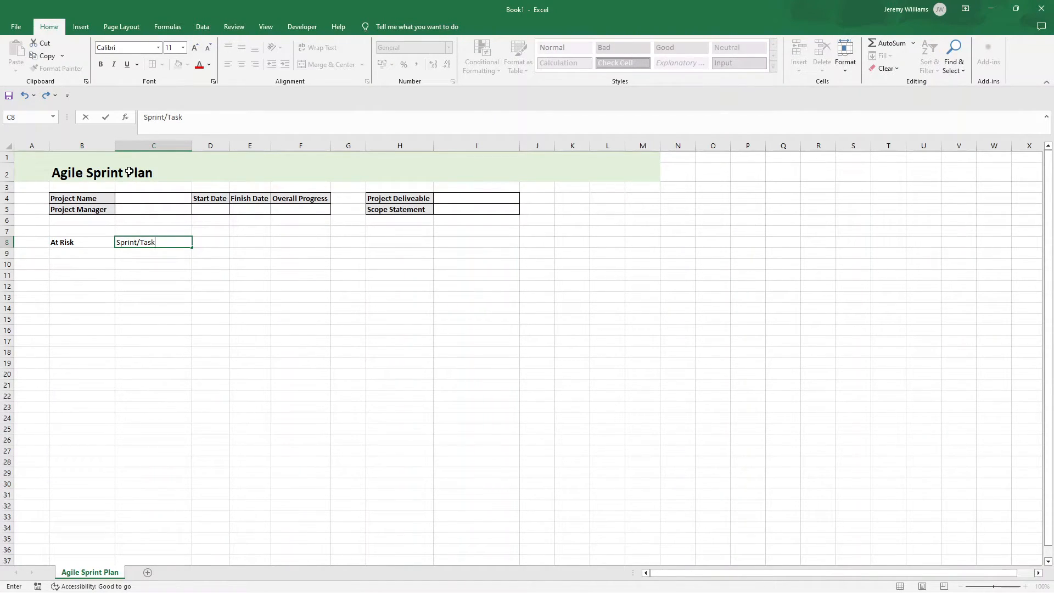
key(ctrl+Return)
key(ctrl+b)
key(Tab)
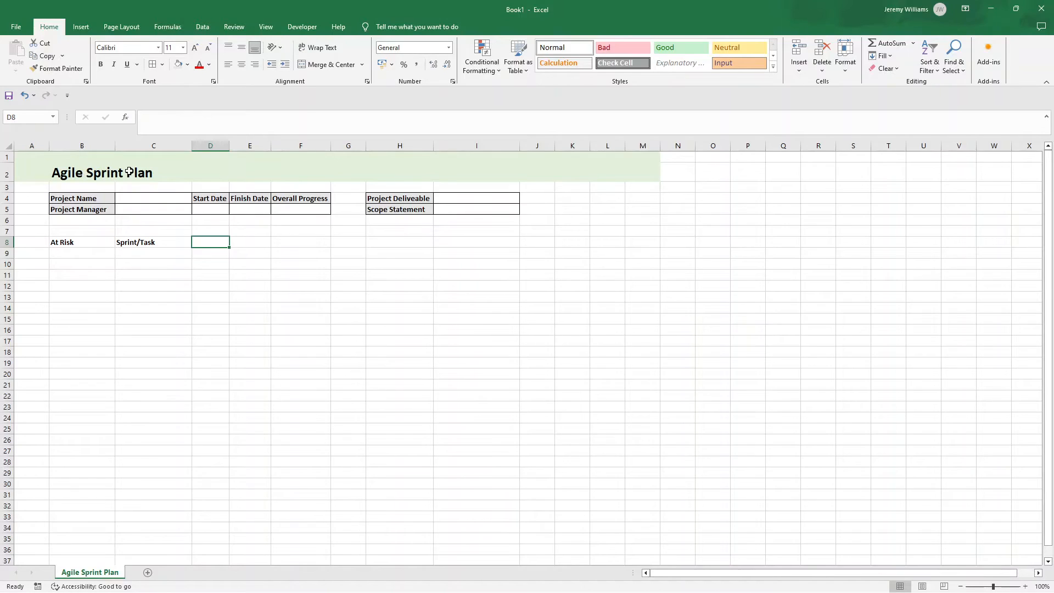
Step: Enter the headings "Feature Type" in cell D8 and "Responsible" in cell E8
text(Feature Type)
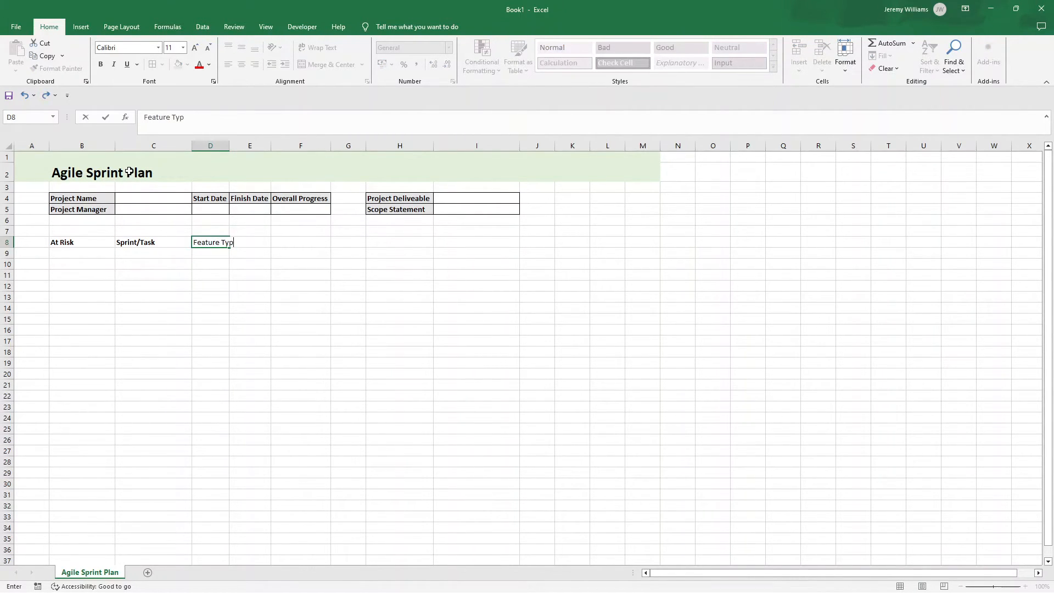
key(Return)
key(Up)
key(Right)
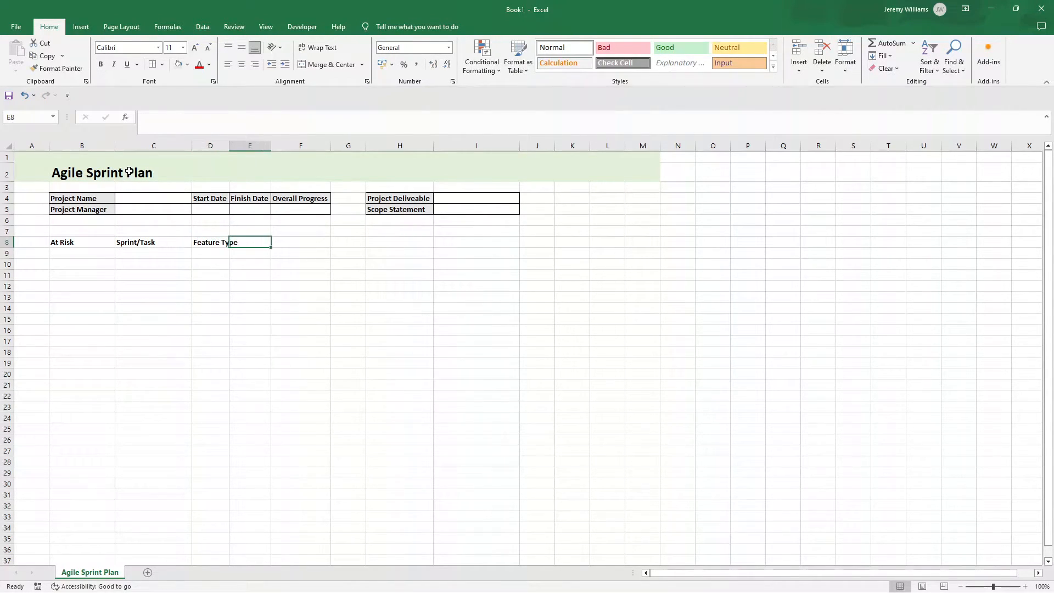
text(Respobnsible)
key(Return)
key(Up)
key(Right)
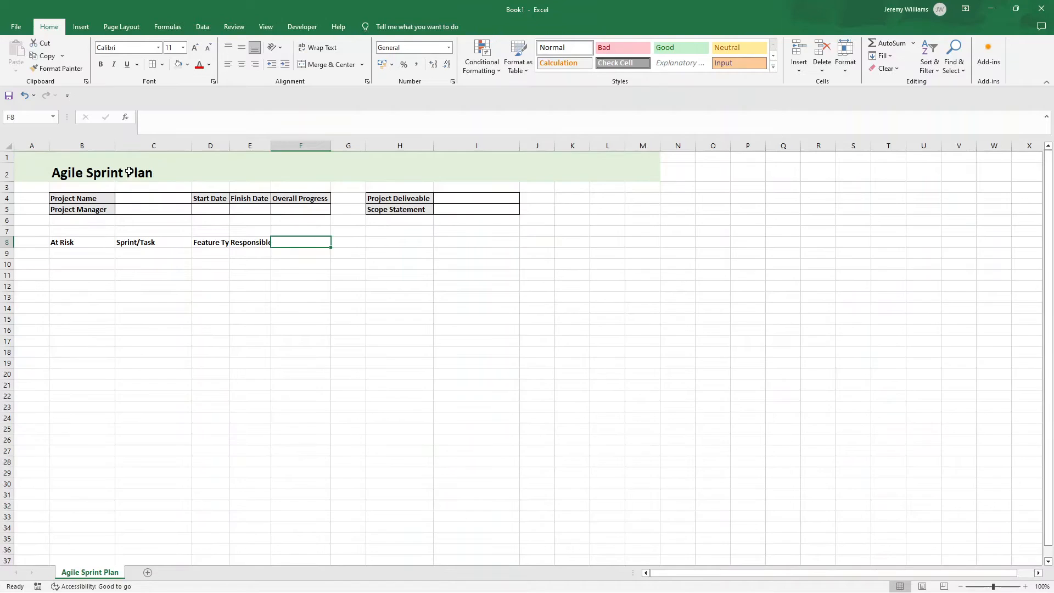
Step: Enter the headings "Story Points" in cell F8 and "Start Date" in cell G8
text(Story Points)
key(Tab)
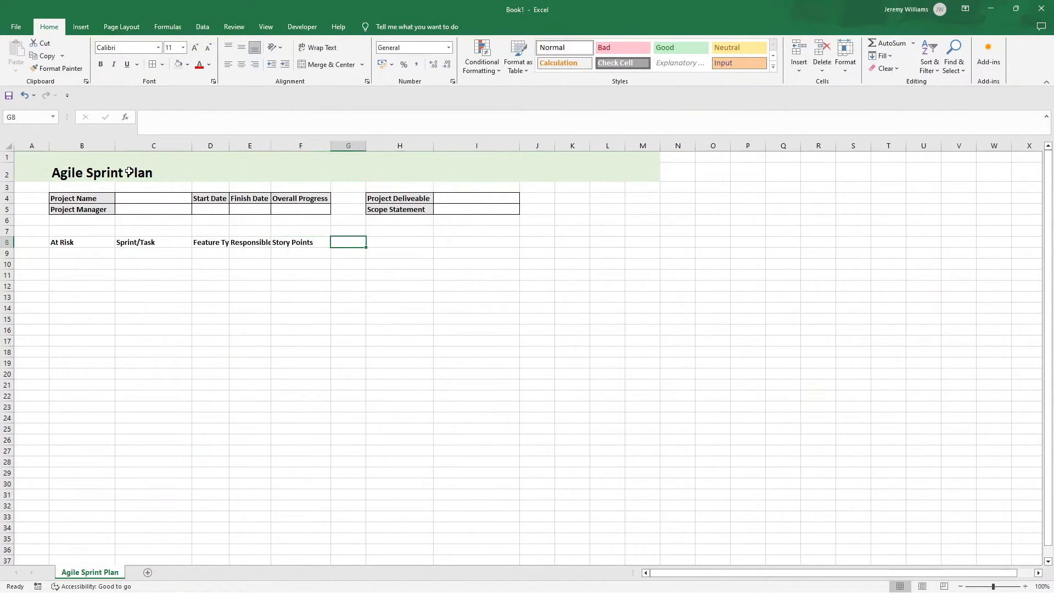
text(Start Da)
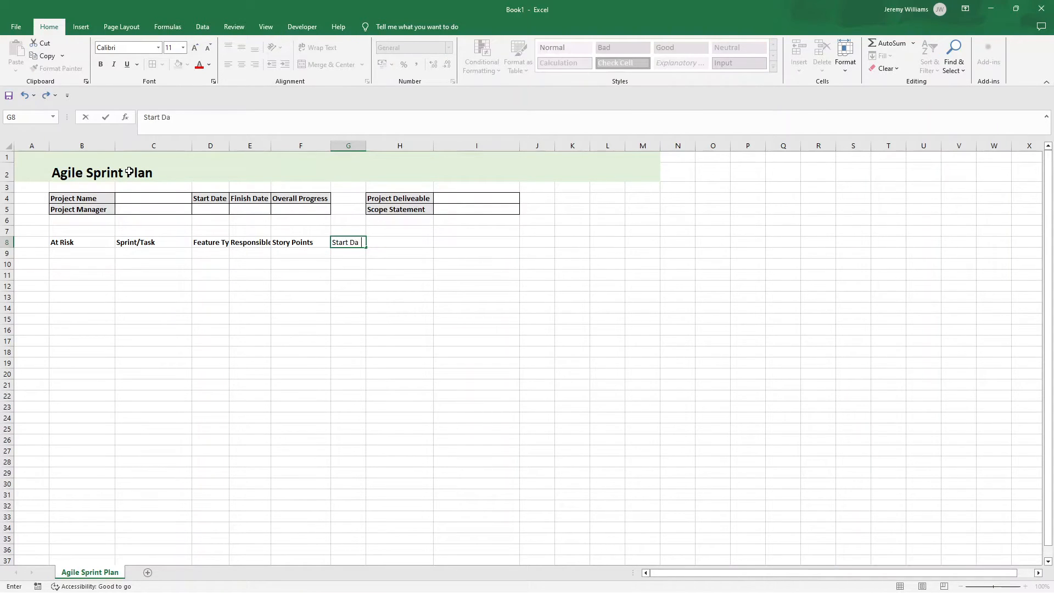
text(te)
key(Tab)
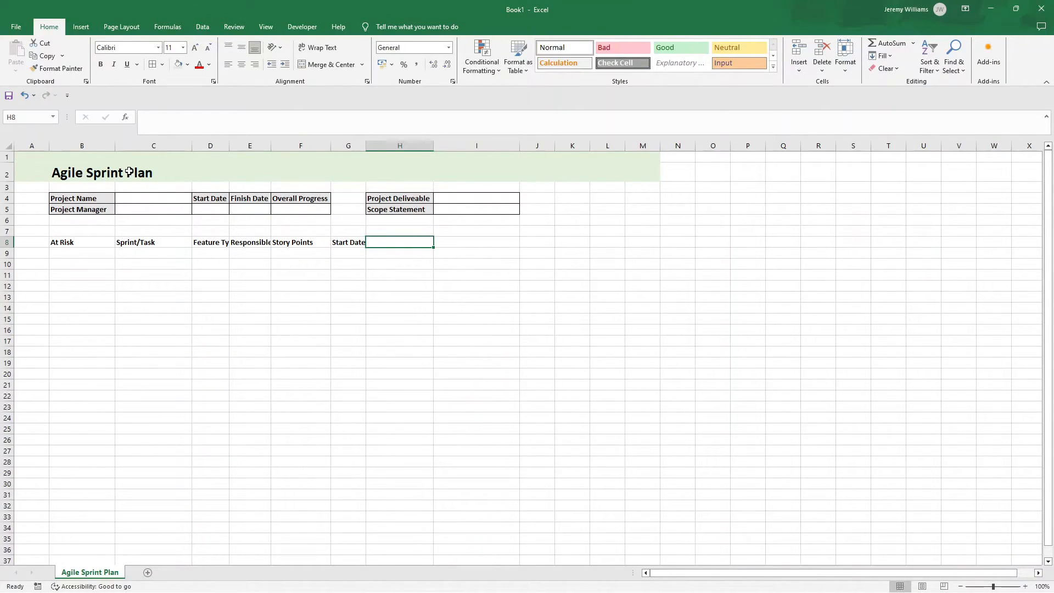
Step: Enter the heading "Finish Date" in cell H8
text(Finsih)
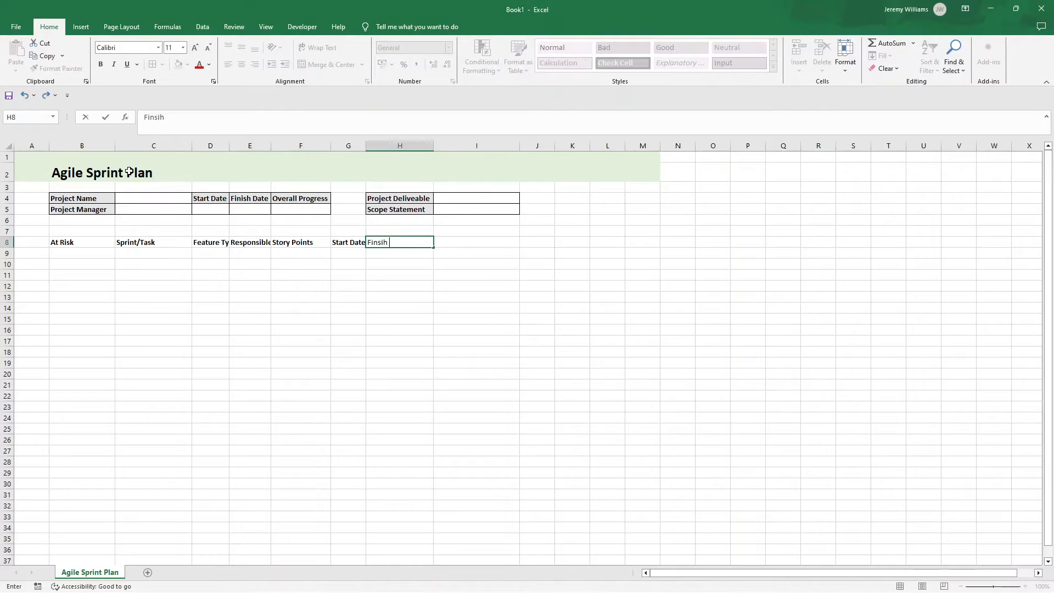
text( Date)
key(Return)
key(Up)
key(Right)
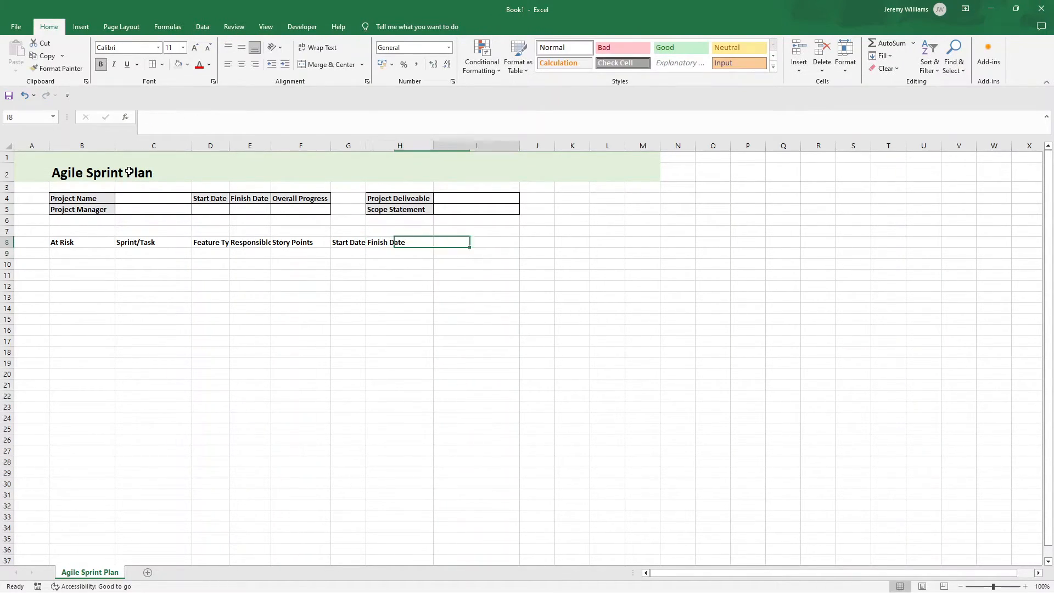
Step: Enter the headings "Duration", "Status" and "Comments" in cells I8 to K8, and autofit the widths of columns D and E
text(Duration)
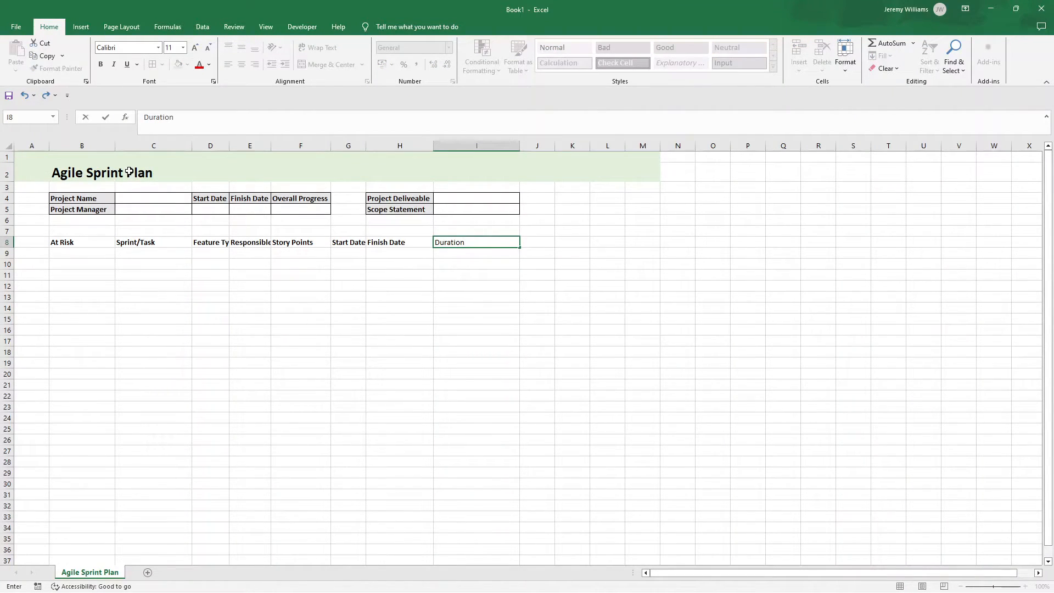
key(Tab)
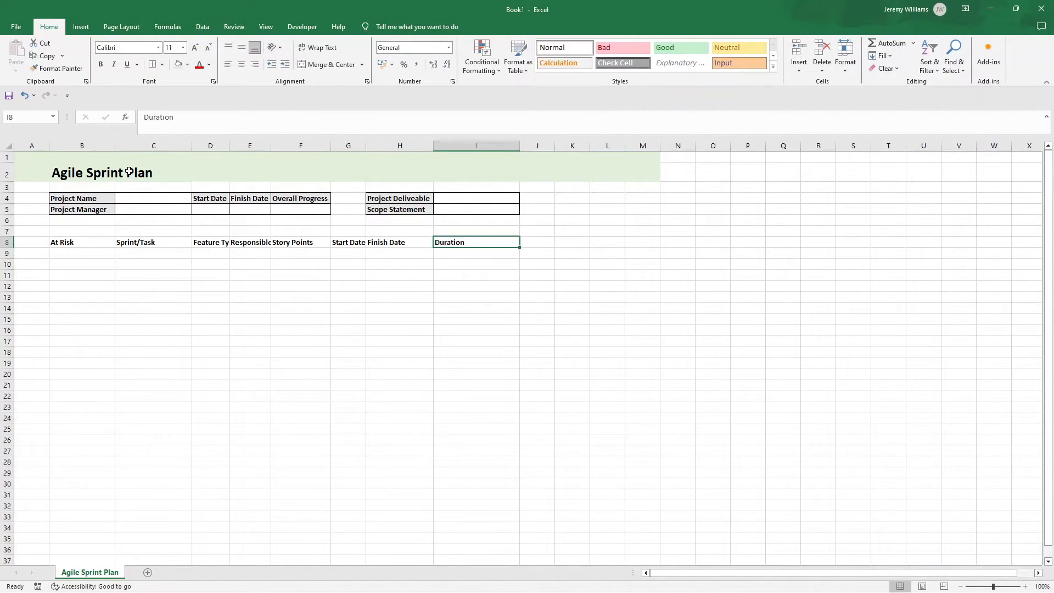
text(Status)
key(Tab)
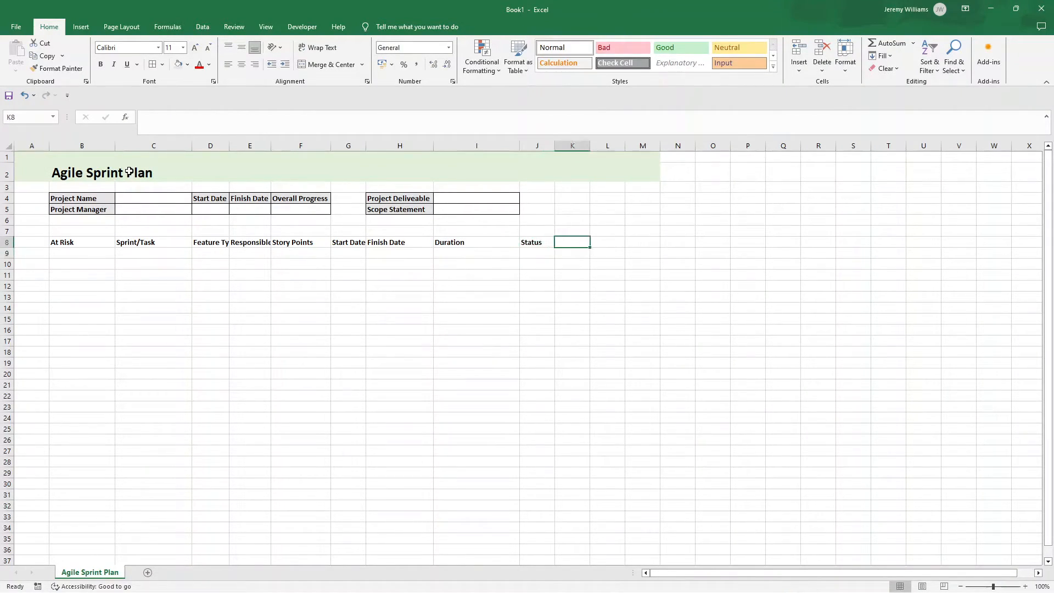
text(Comments)
key(Return)
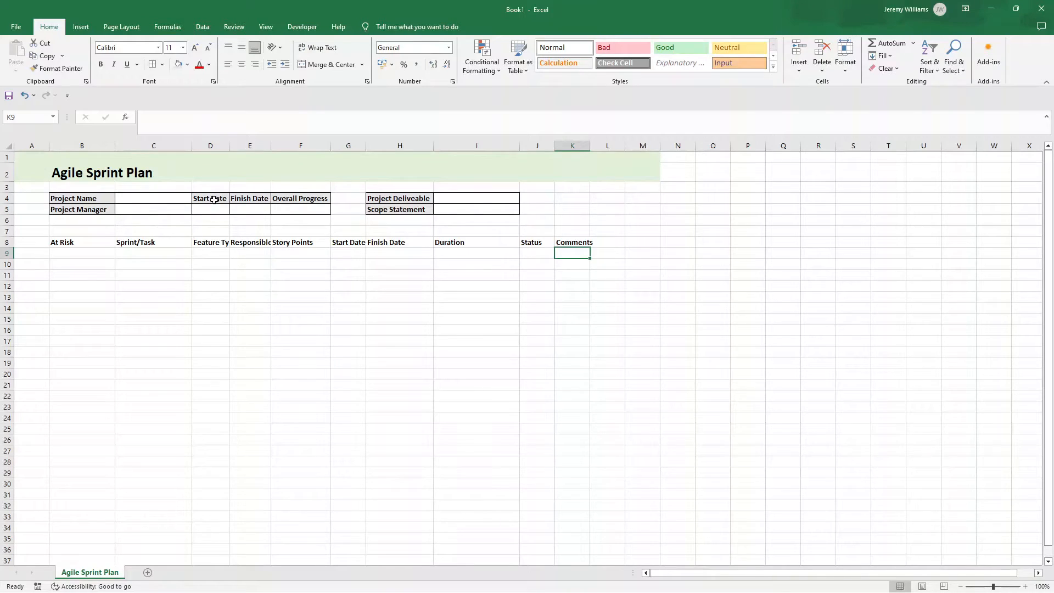
double_click(229, 145)
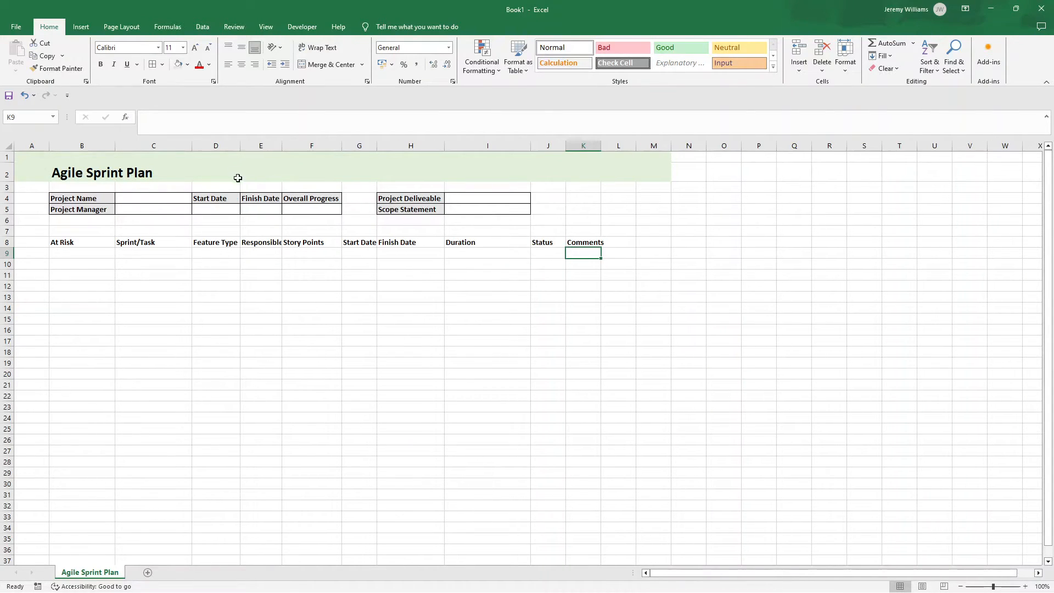
double_click(281, 145)
Step: Convert the range B8:K30 into a table that uses row 8 as its headers
click(76, 242)
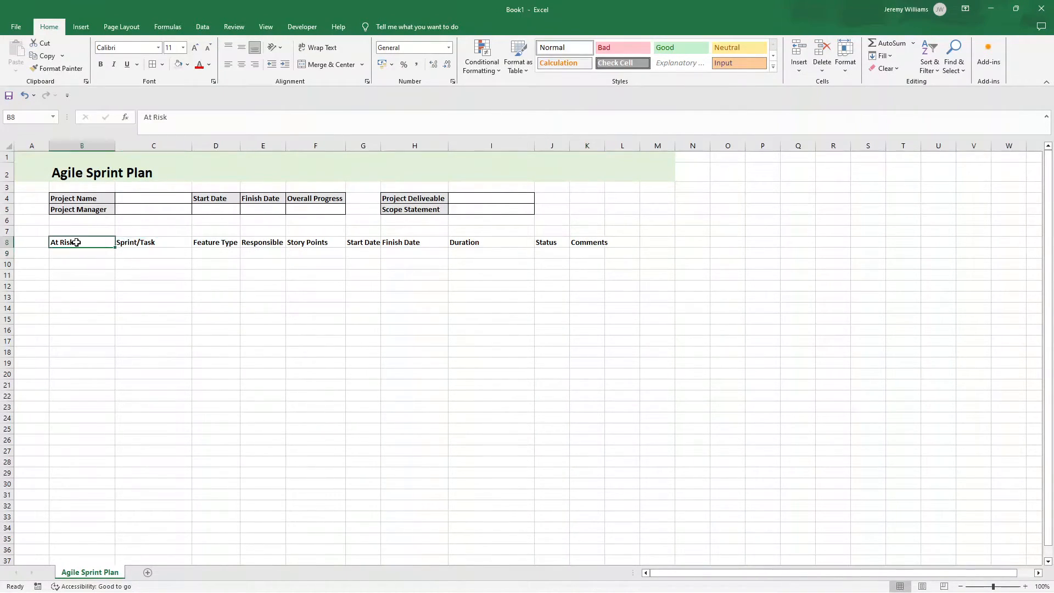
drag(98, 242, 576, 482)
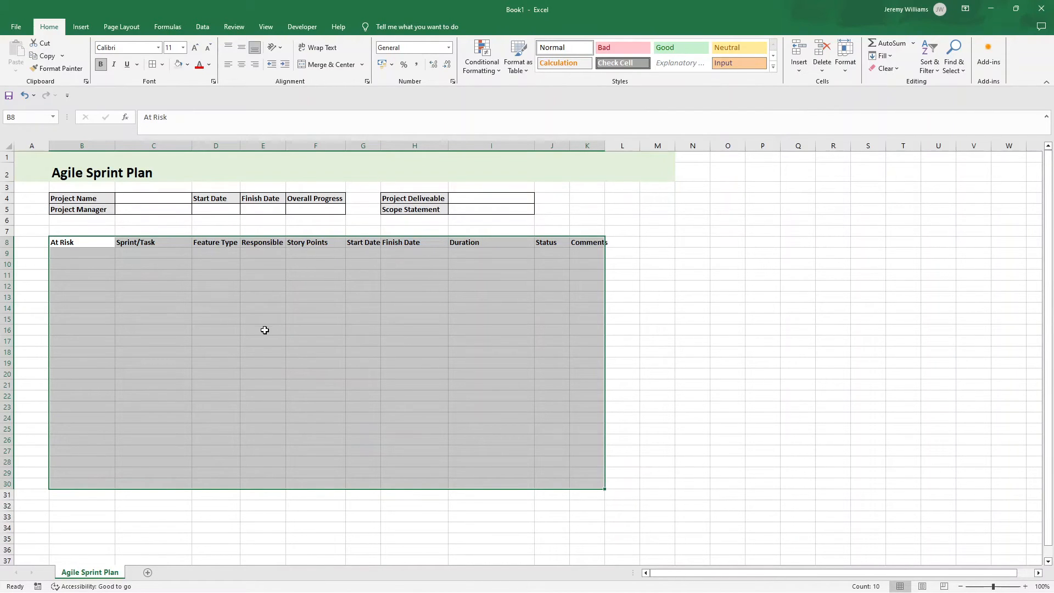
click(84, 30)
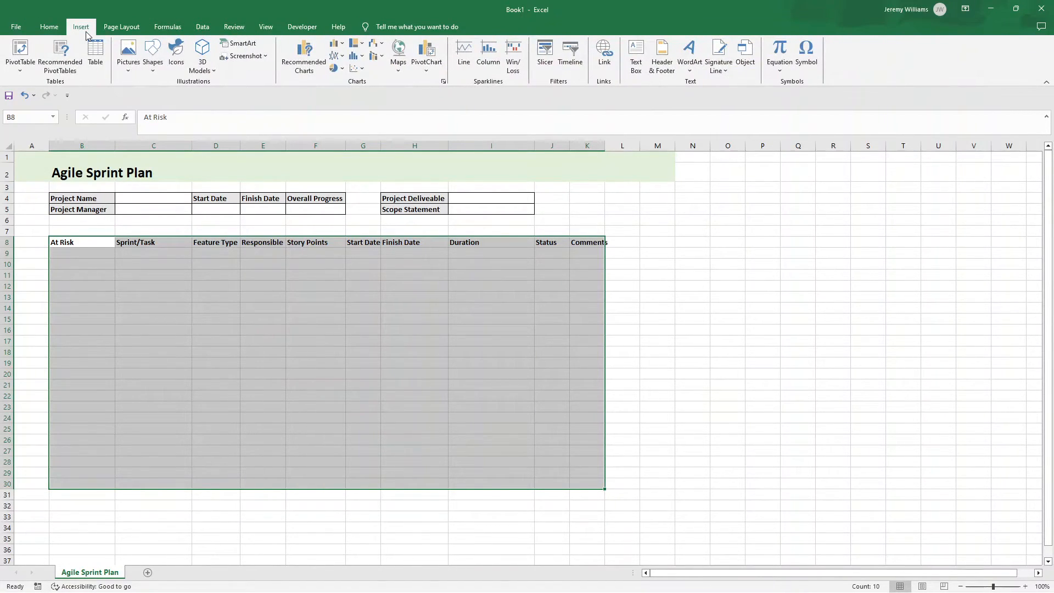
click(96, 59)
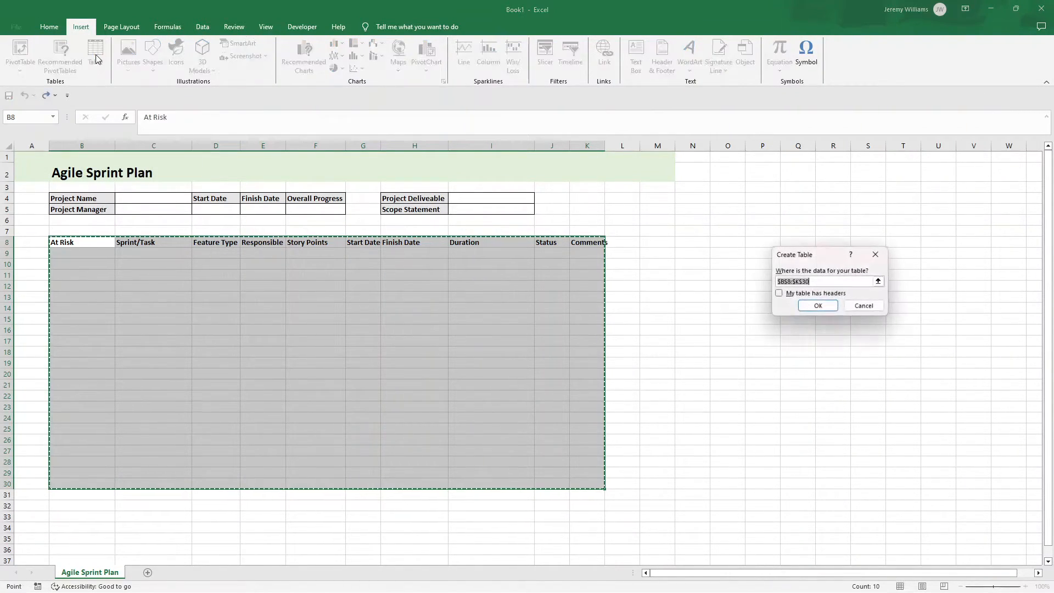
click(779, 293)
click(818, 305)
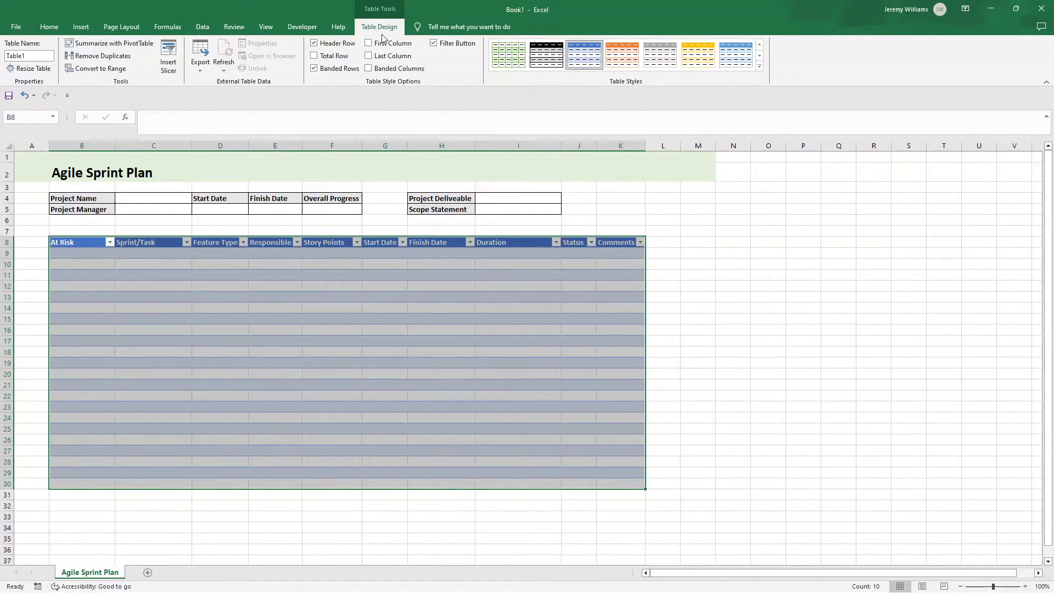
Step: Rename the new table as SprintPlan
click(38, 56)
text(SprintPlan)
key(Return)
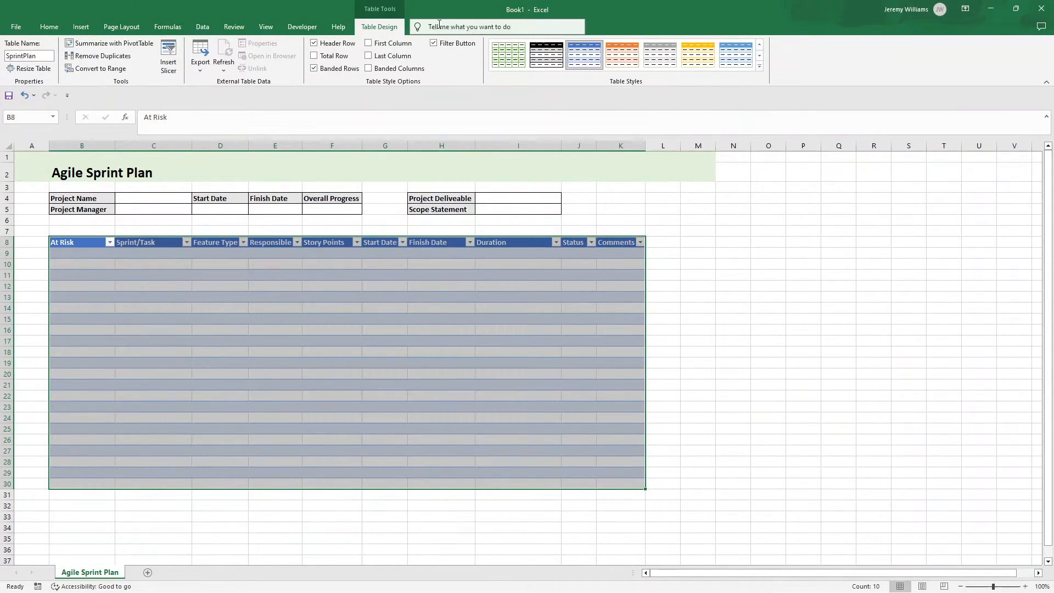
click(732, 295)
click(813, 275)
click(838, 363)
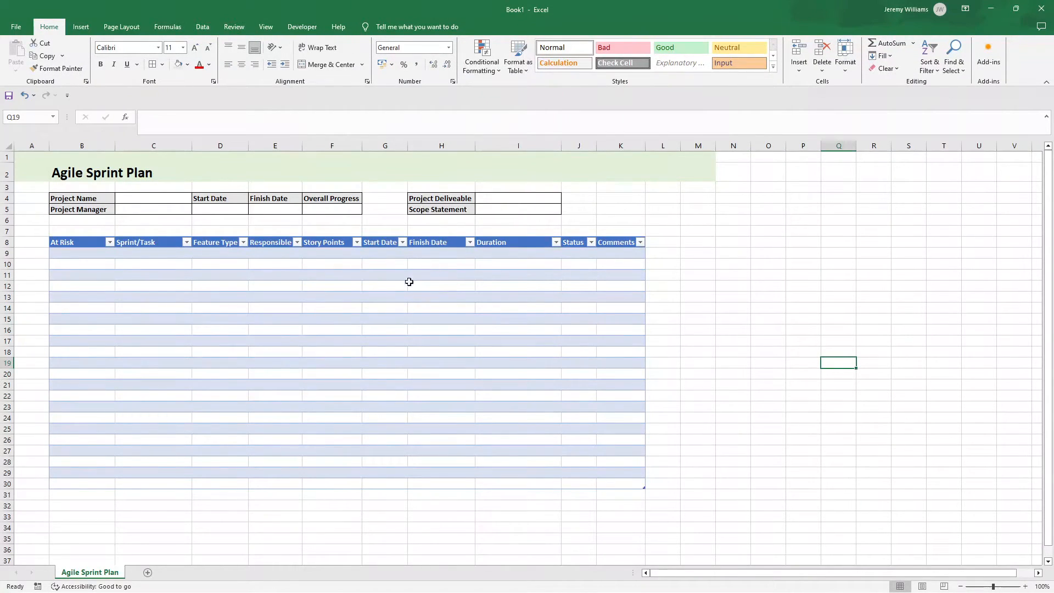
Step: Start a new custom table style for the sprint table and name it SprintPlan
click(379, 307)
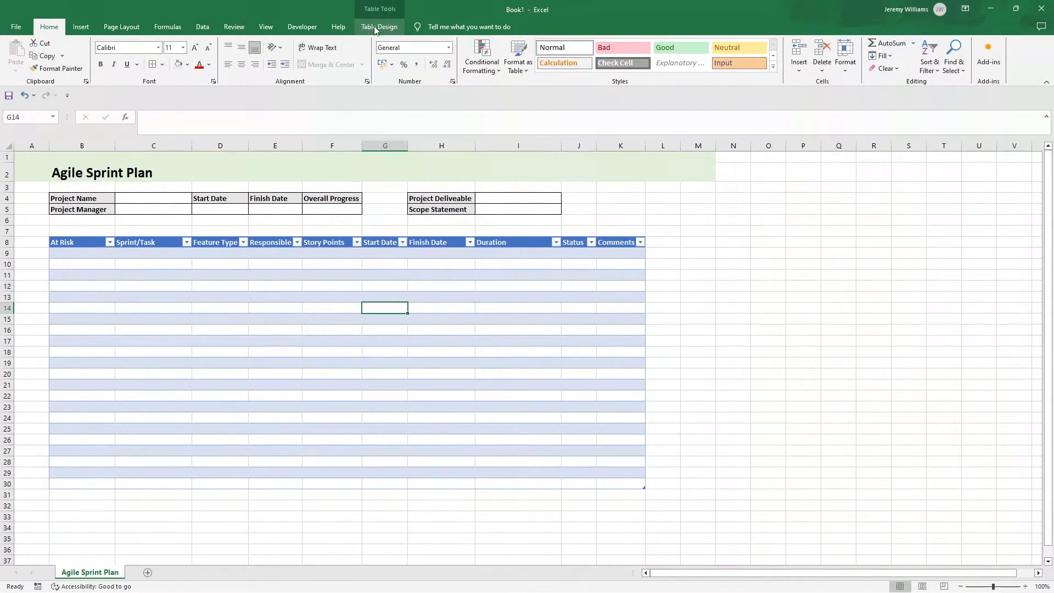
click(454, 297)
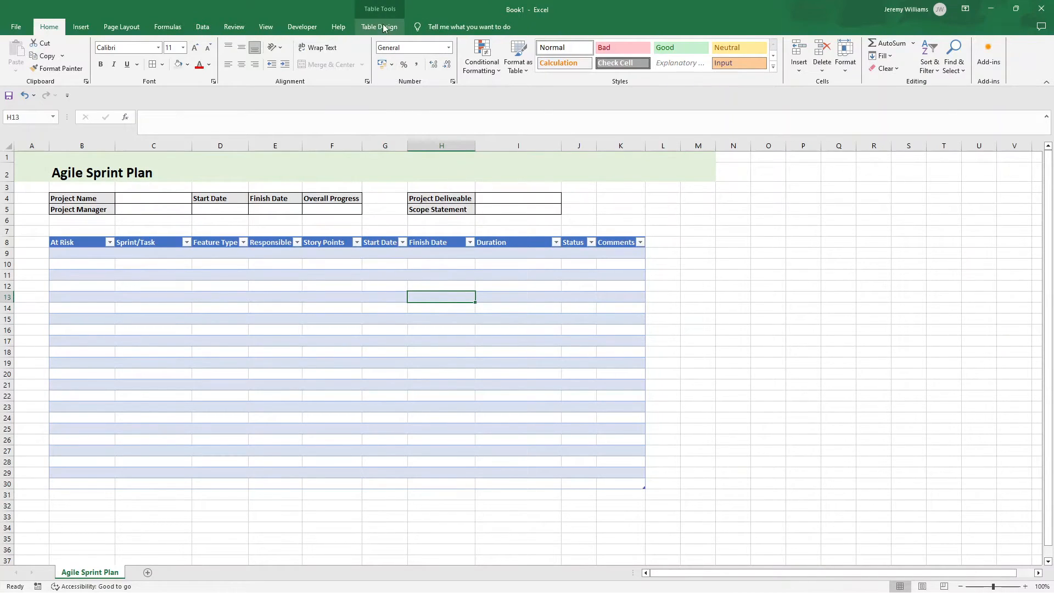
click(385, 27)
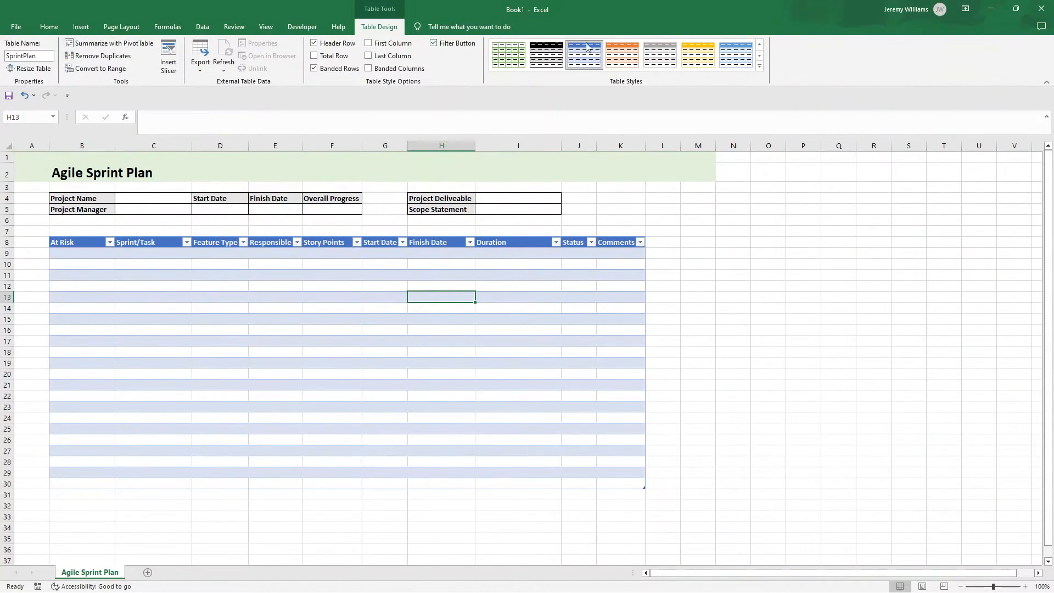
click(759, 67)
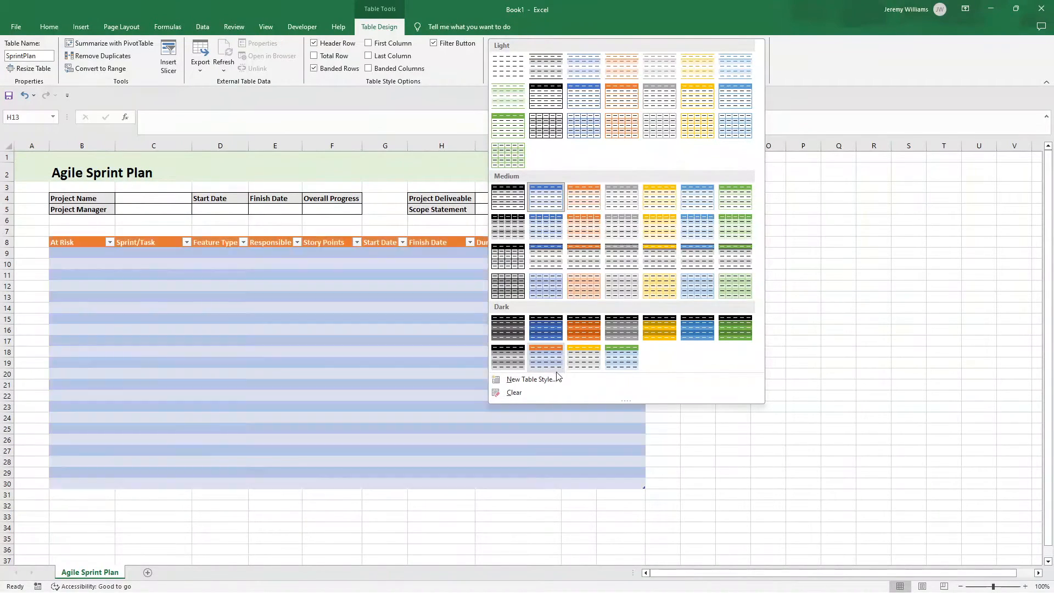
click(552, 378)
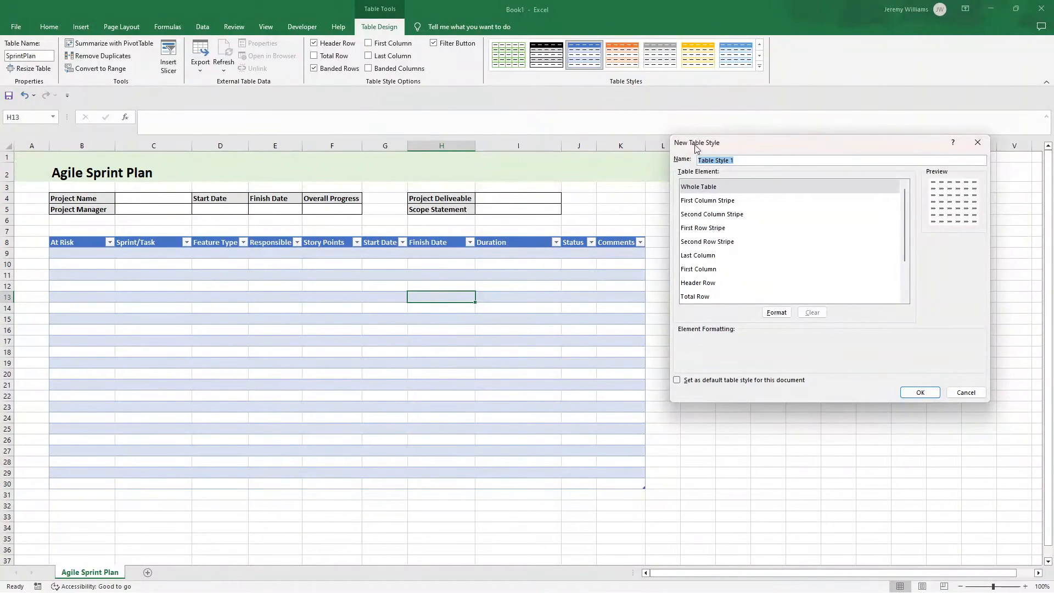
text(SprintPlan)
Step: Give the style's Whole Table element black outline and inside borders, and save the table style
click(776, 312)
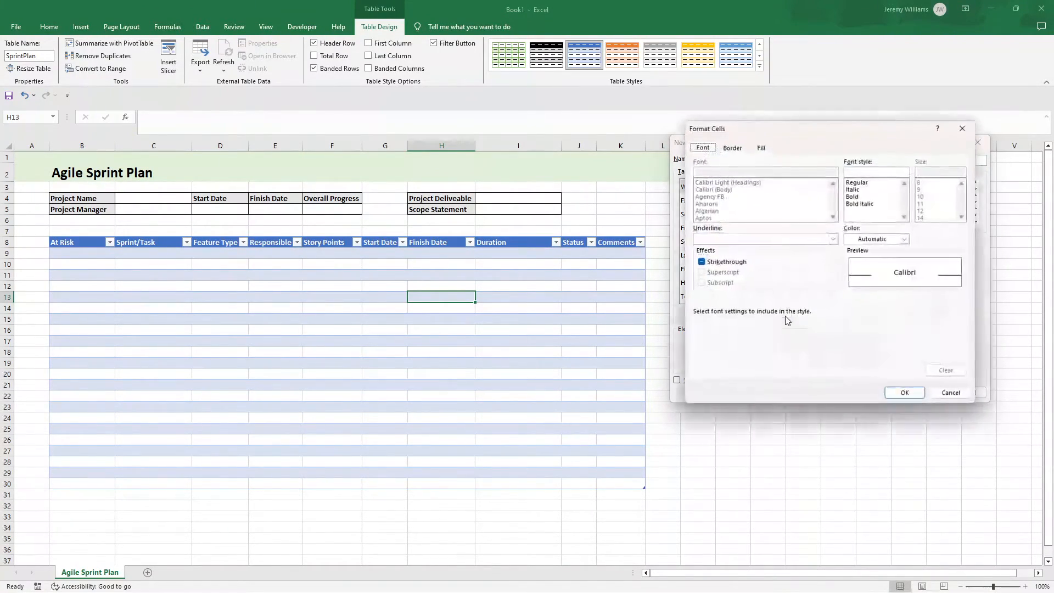
click(731, 149)
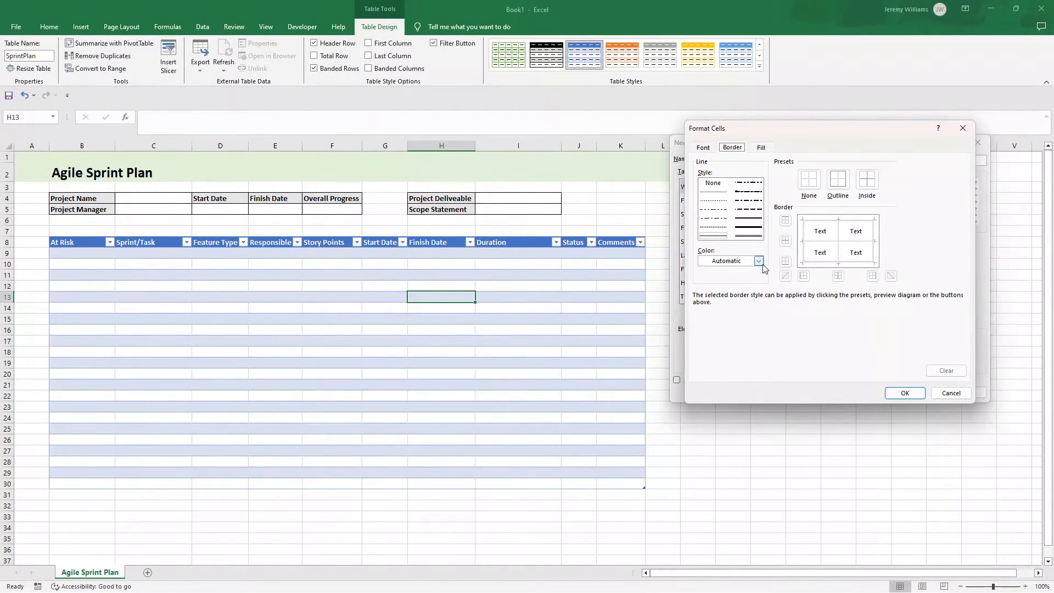
click(759, 261)
click(730, 275)
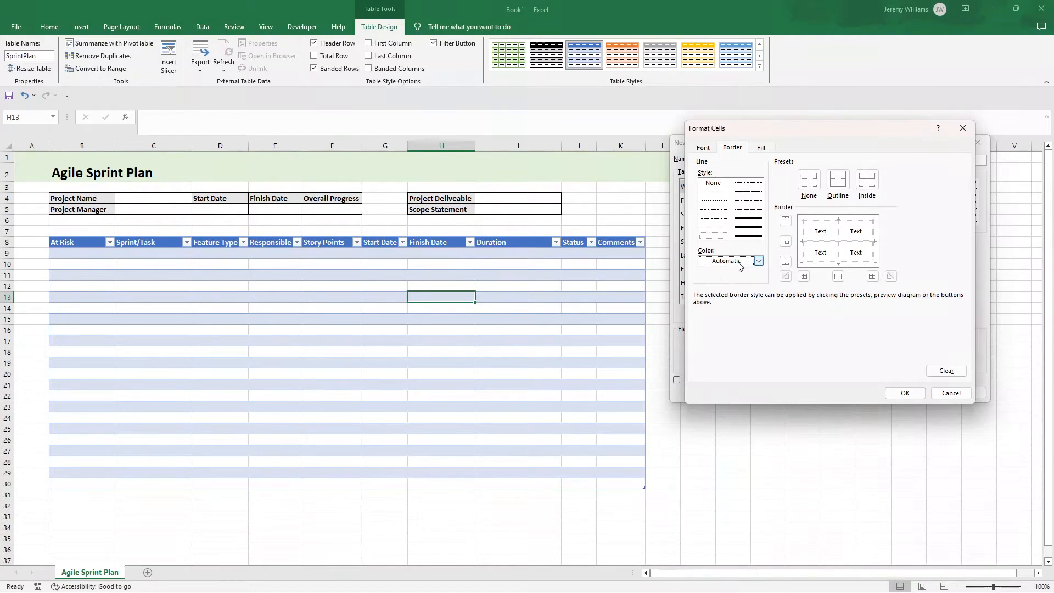
click(757, 261)
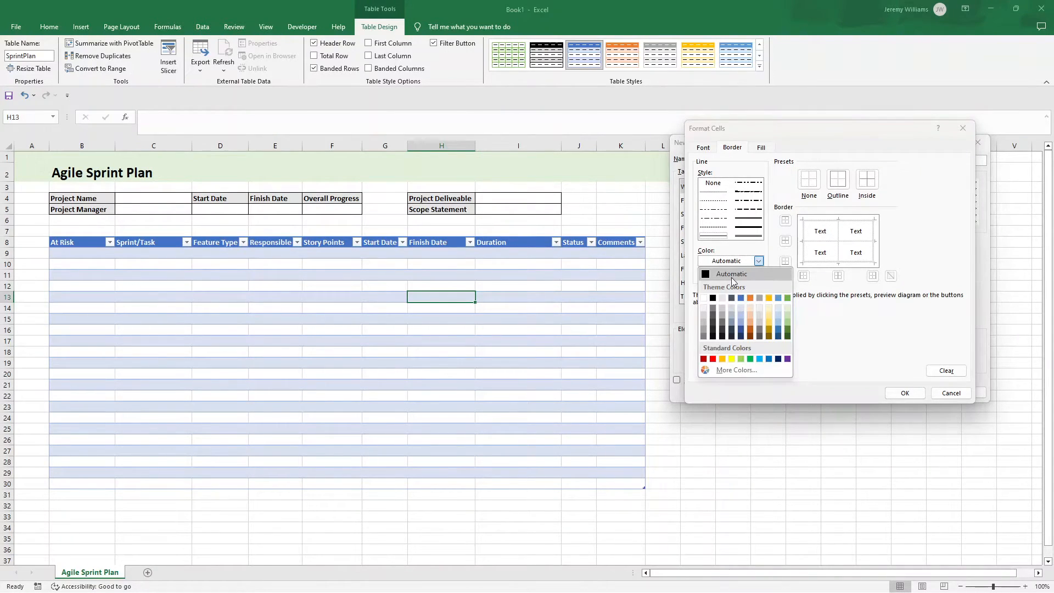
click(713, 300)
click(841, 185)
click(866, 180)
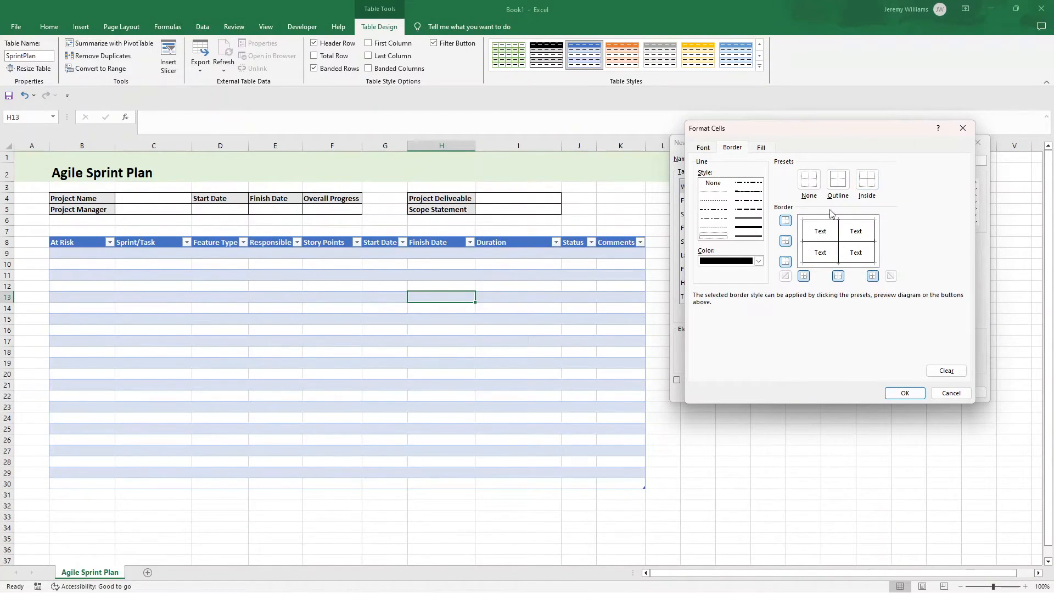
click(903, 392)
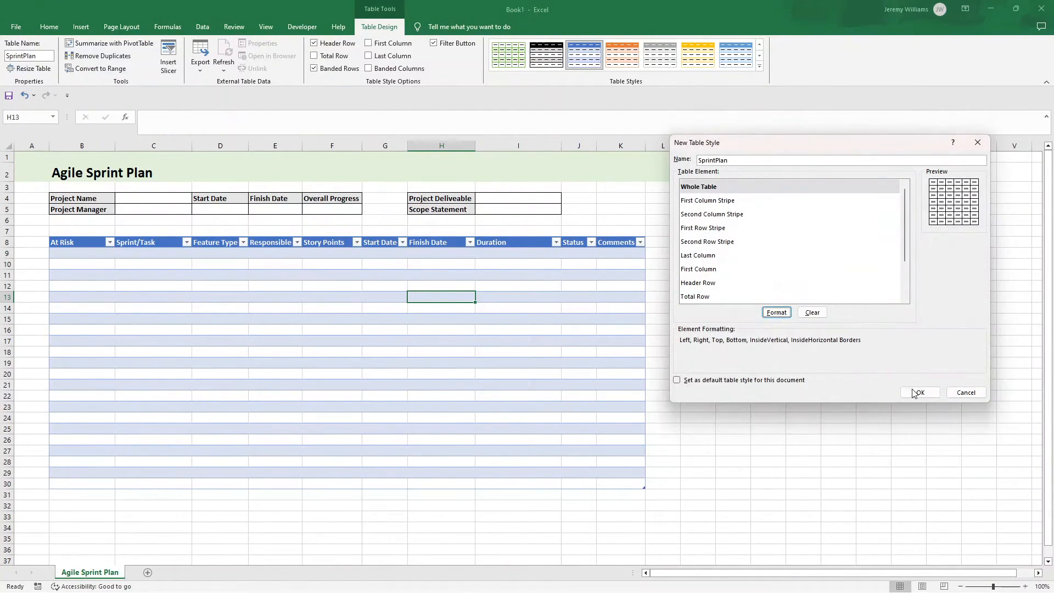
click(911, 391)
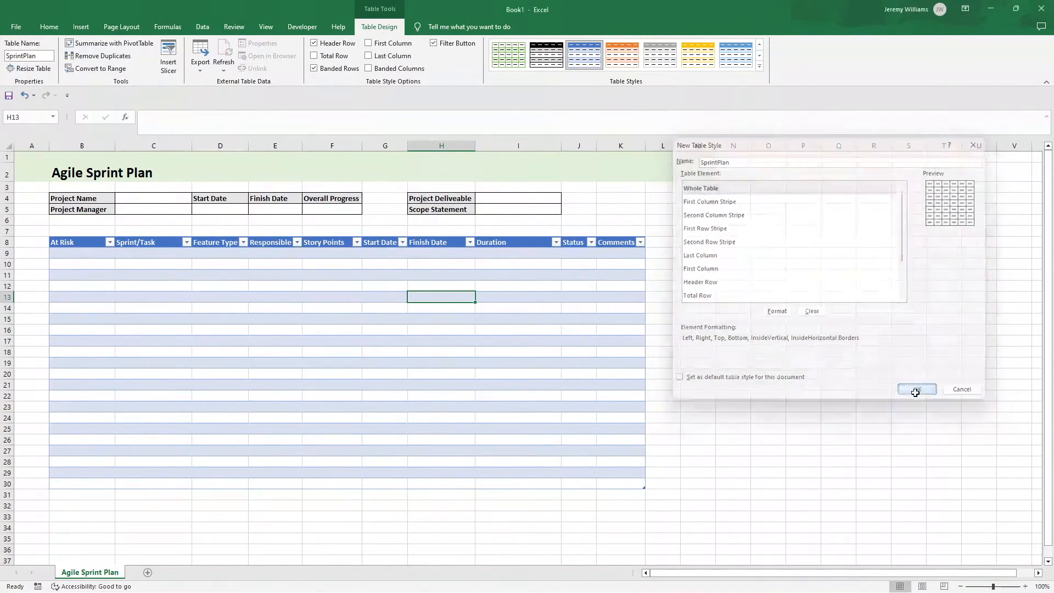
Step: Apply the custom SprintPlan style to the sprint task table
click(759, 68)
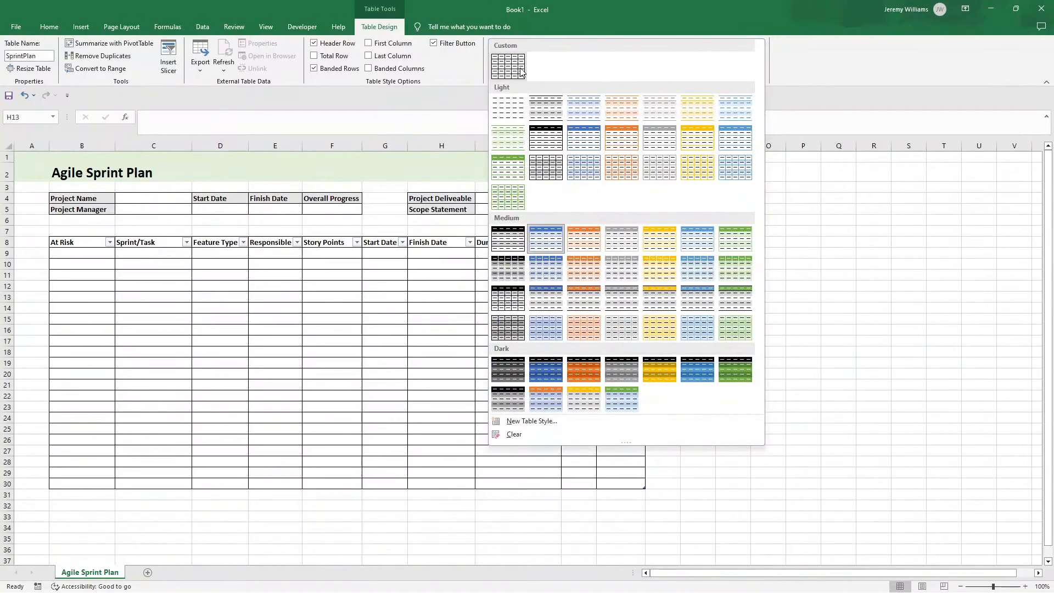
click(520, 71)
click(692, 297)
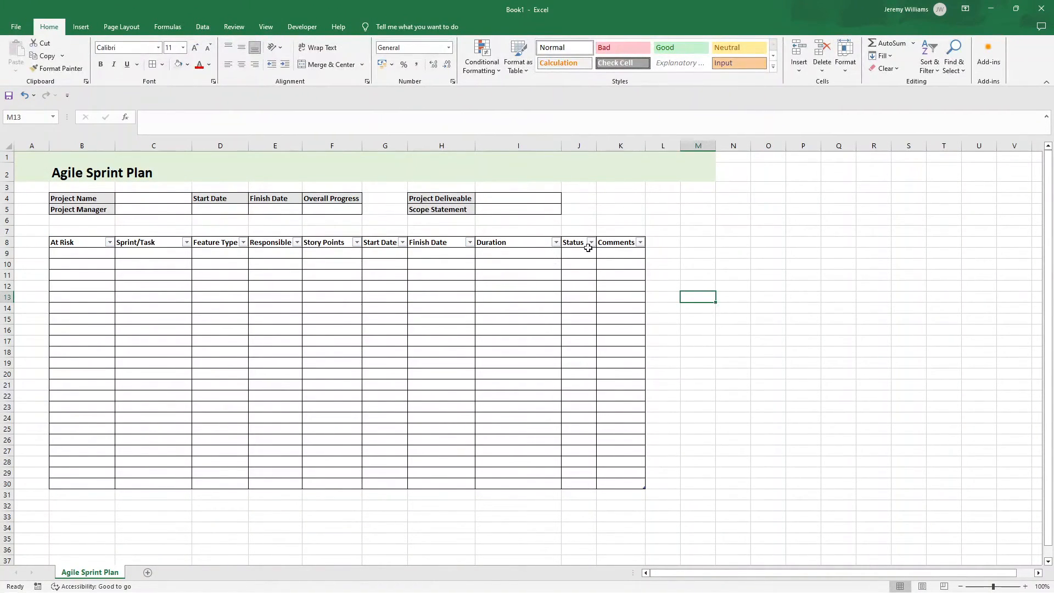
Step: Shade the table's header cells B8:K8 with a light gray fill
drag(616, 242, 92, 242)
click(49, 26)
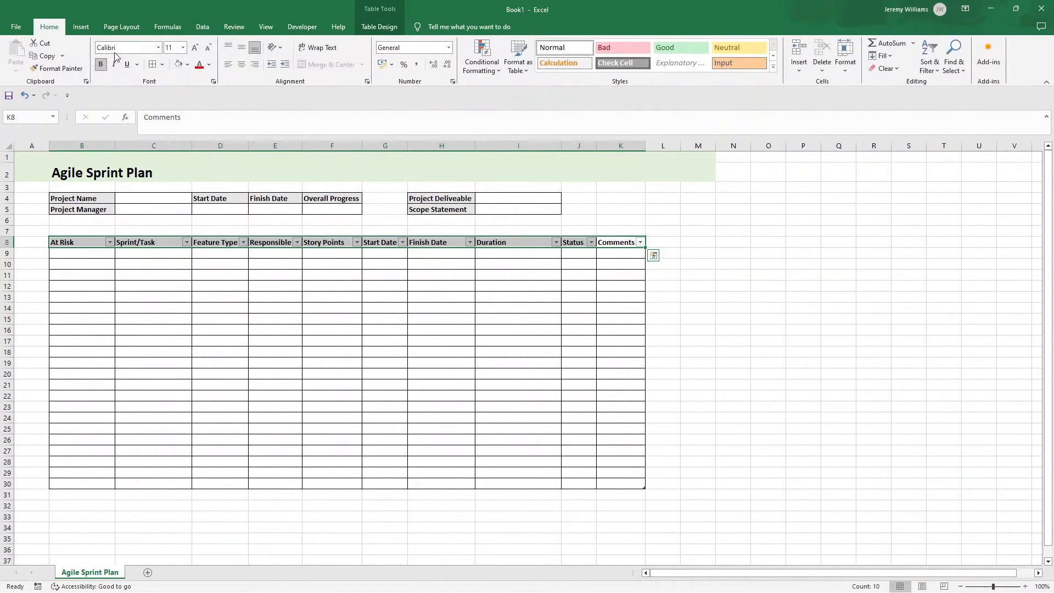
click(267, 307)
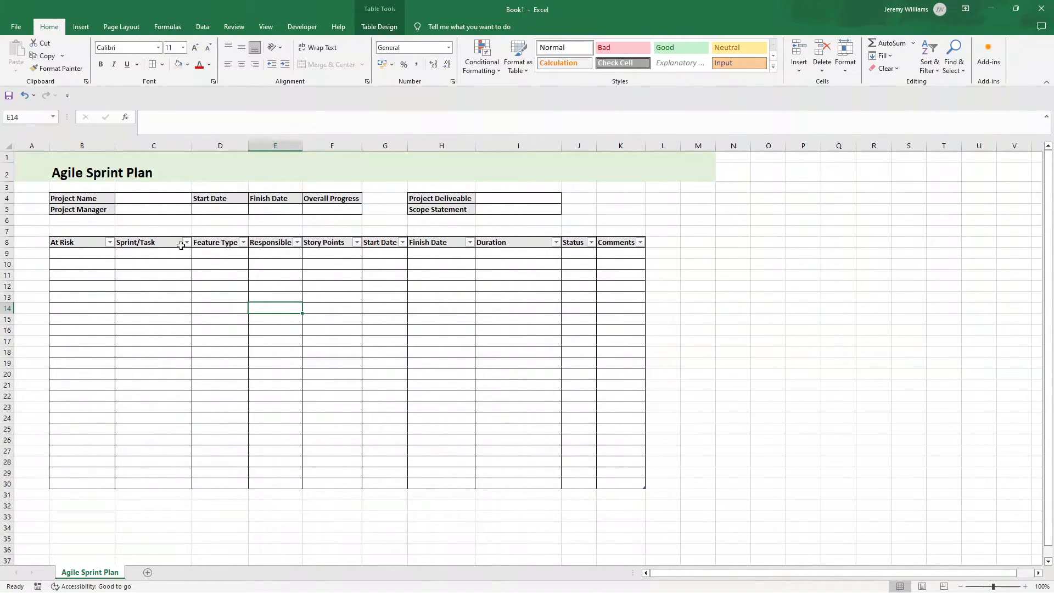
click(105, 251)
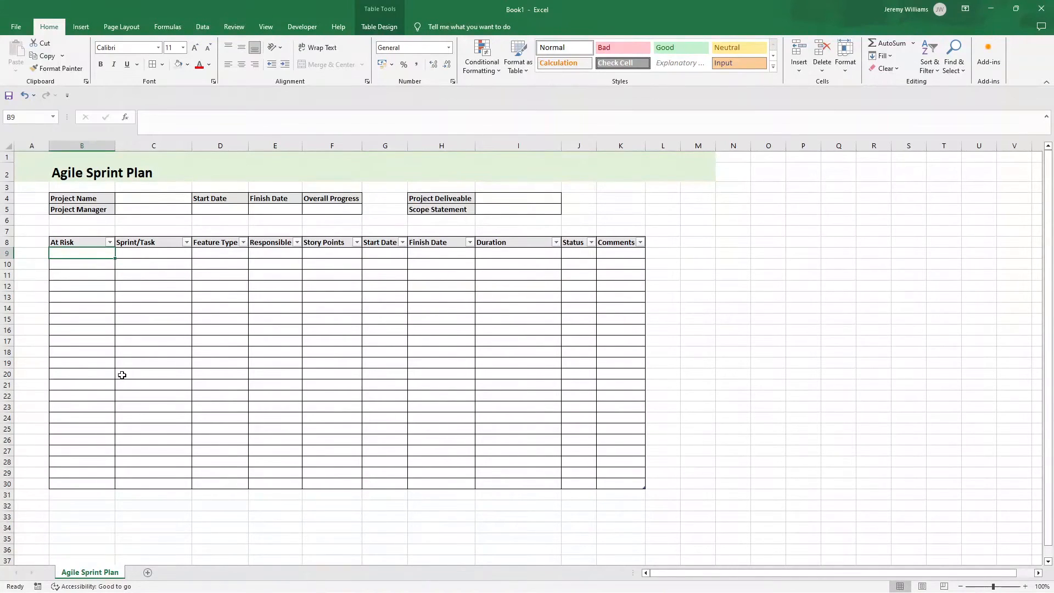
click(161, 255)
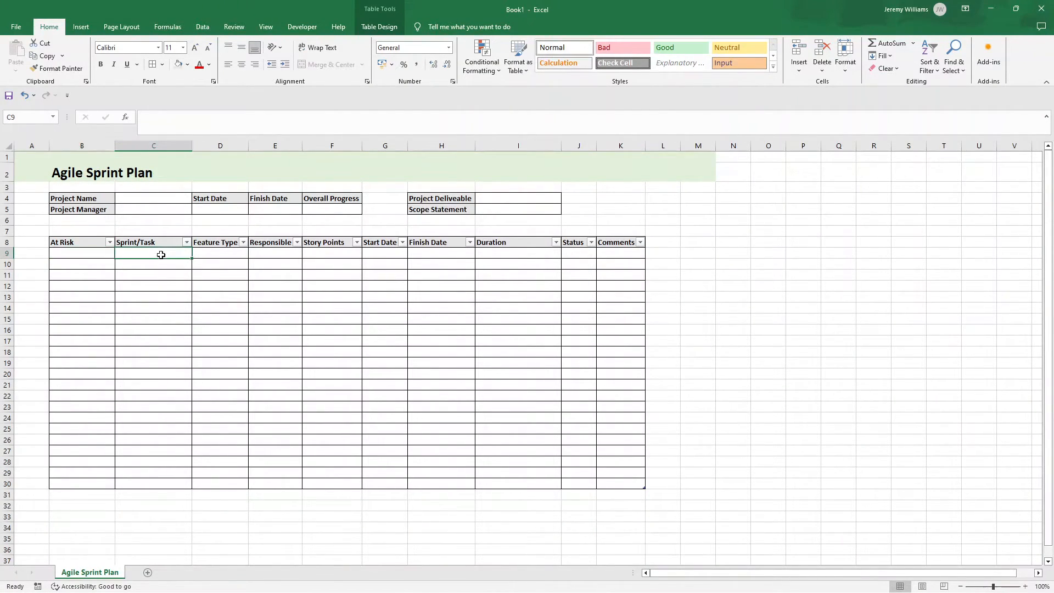
click(101, 254)
click(135, 243)
click(227, 244)
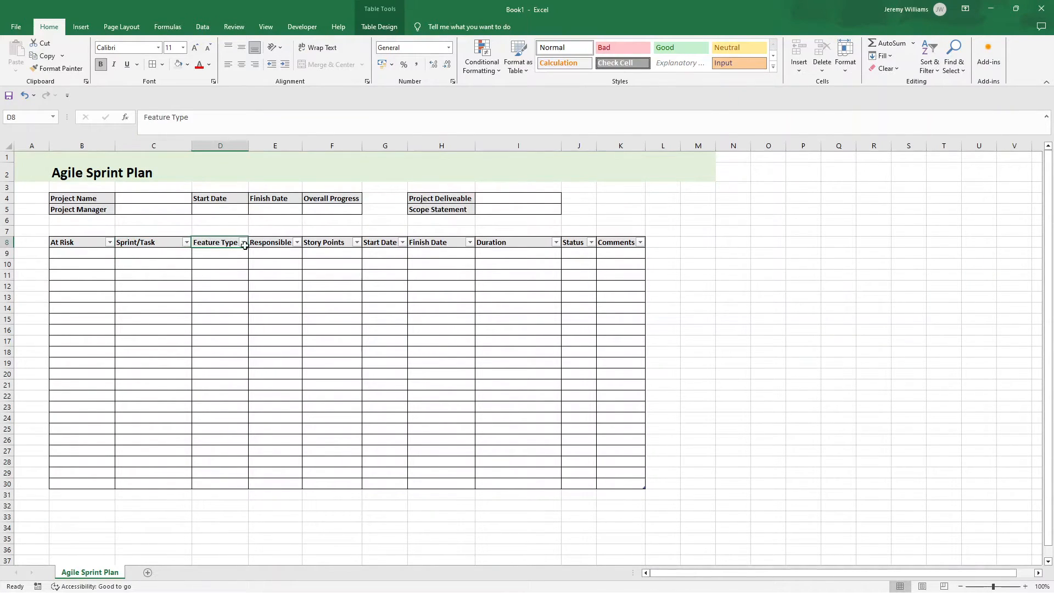
click(218, 255)
click(89, 254)
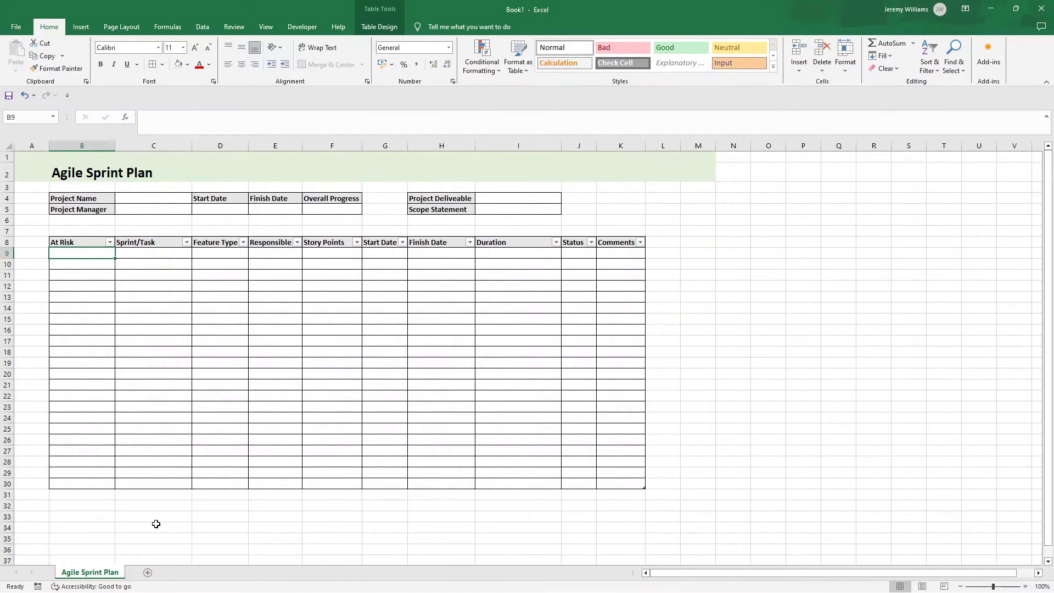
Step: Add a new worksheet named Key and place it before the Agile Sprint Plan sheet
click(147, 572)
double_click(144, 572)
text(Key)
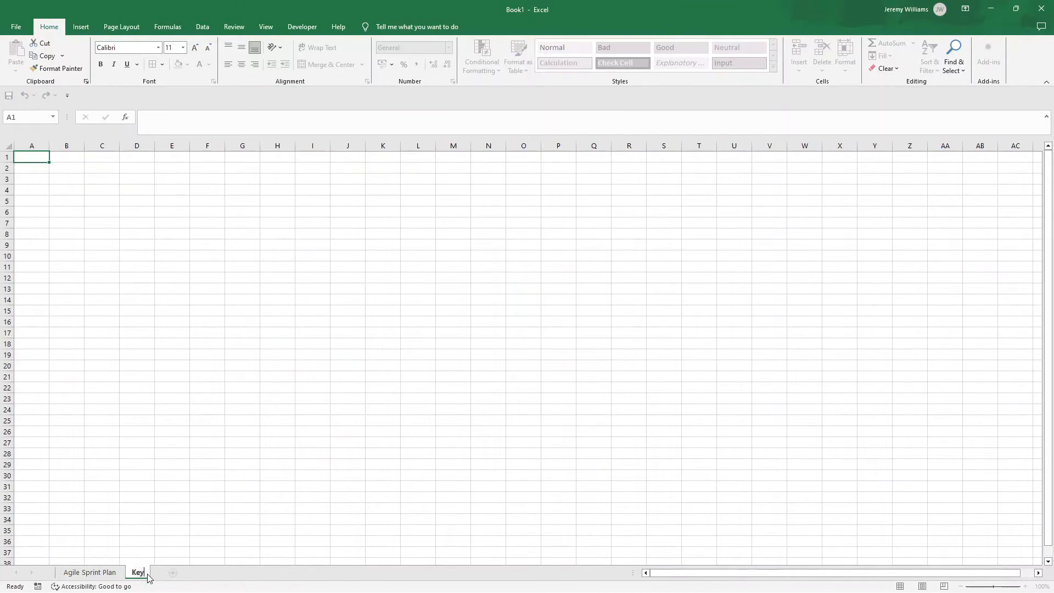
click(157, 542)
drag(142, 572, 80, 572)
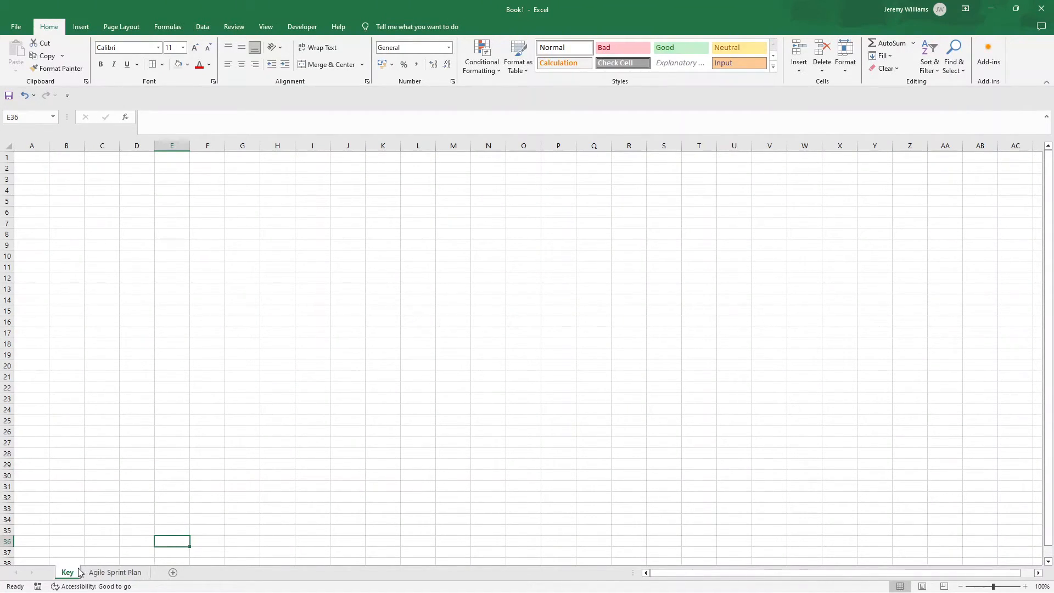
Step: Copy the title band A1:E2 from the Agile Sprint Plan sheet and paste it at A1 of the Key sheet
click(130, 574)
click(22, 152)
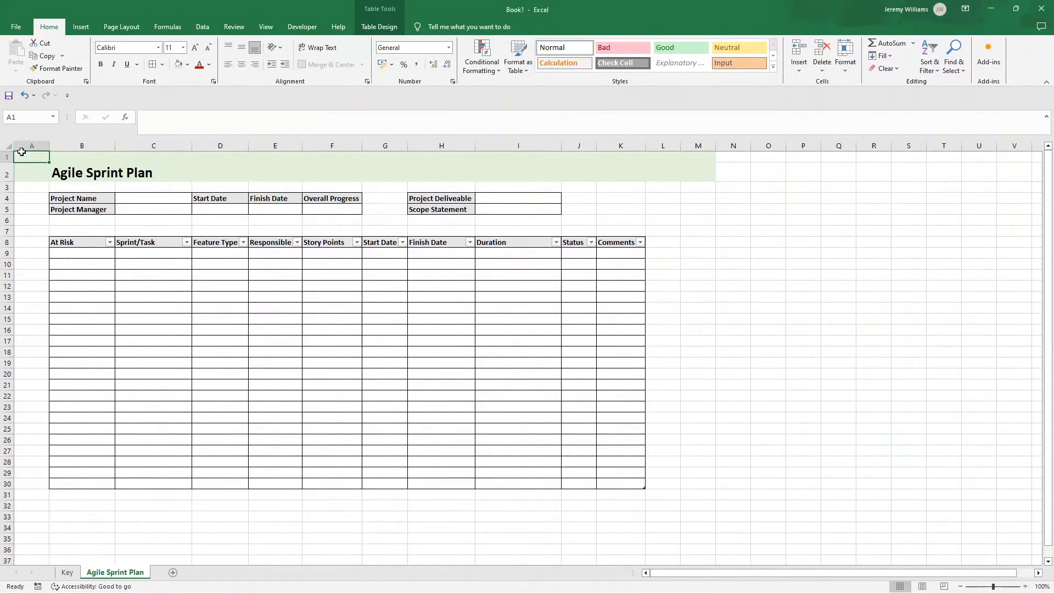
drag(41, 158, 257, 176)
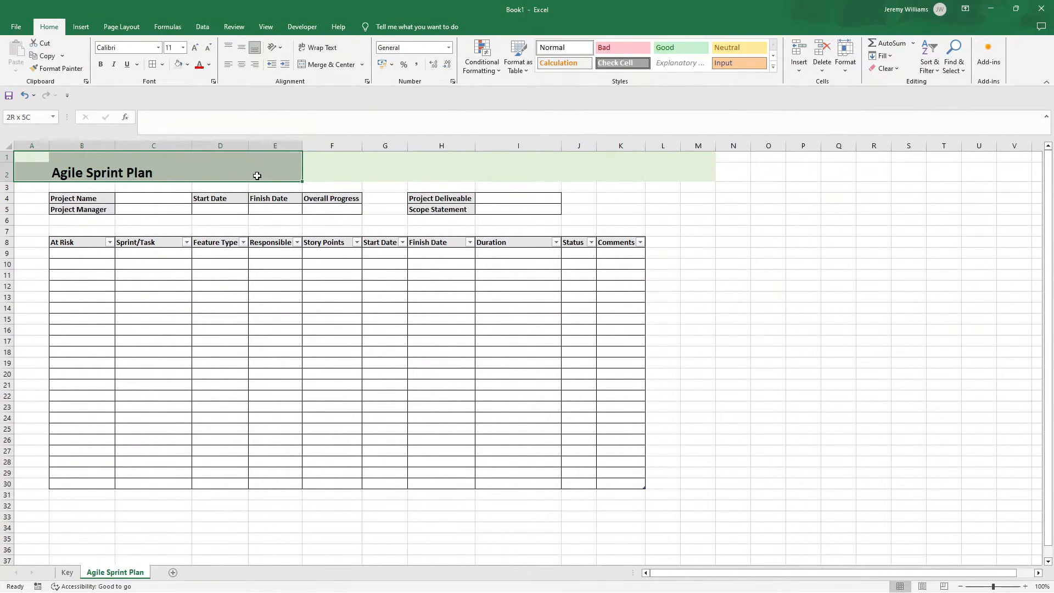
key(ctrl+c)
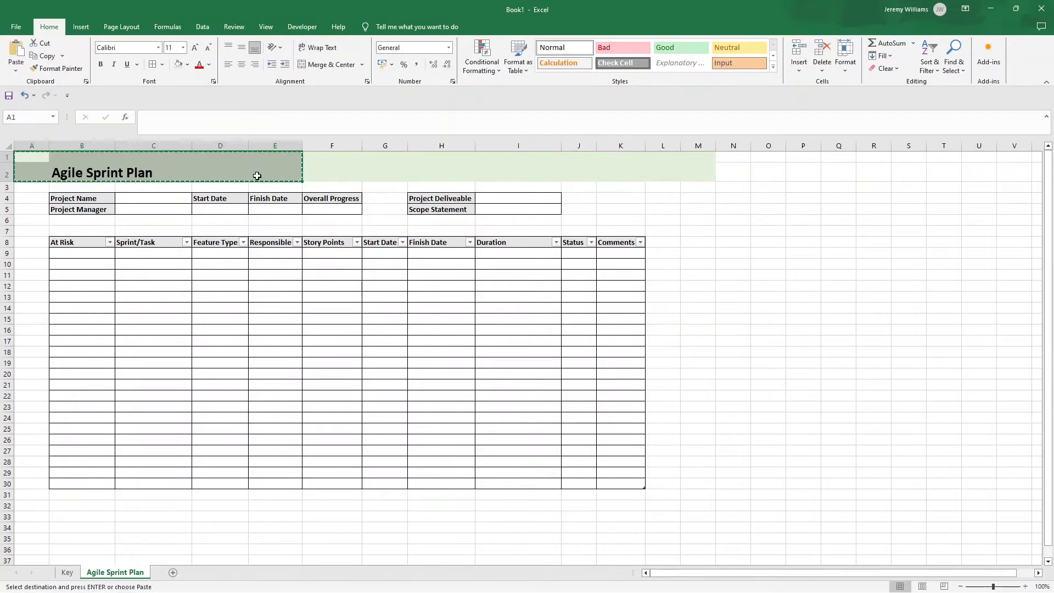
click(67, 572)
click(43, 160)
key(ctrl+v)
Step: Replace the pasted title in cell B2 of the Key sheet with Key
click(76, 172)
double_click(73, 172)
double_click(71, 173)
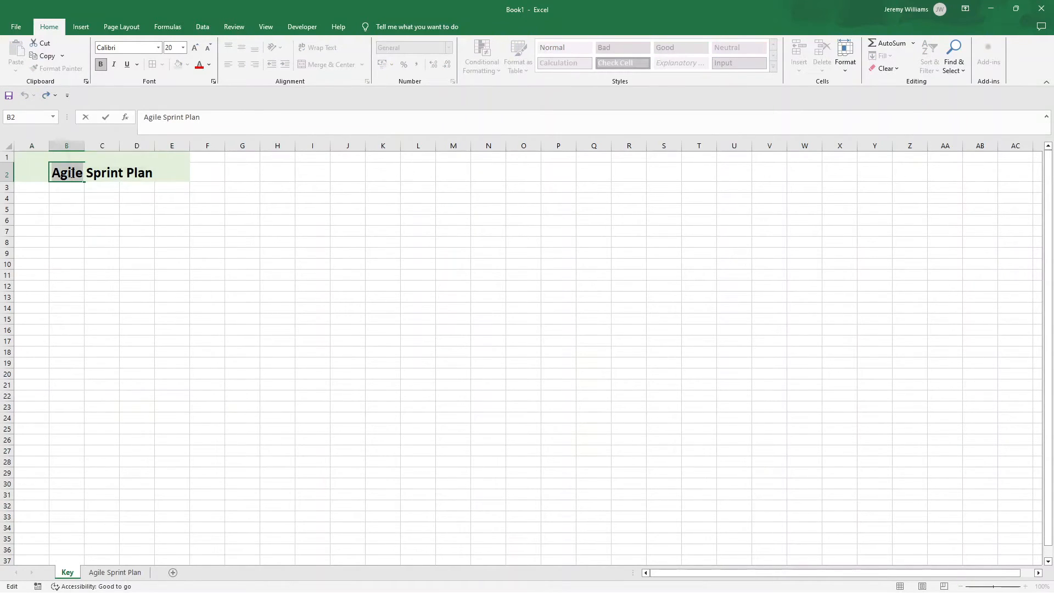
text(Key)
key(Delete)
key(Delete)
key(Delete)
key(Delete)
key(Delete)
key(Delete)
key(Delete)
key(Delete)
key(Delete)
key(Delete)
key(Delete)
key(Delete)
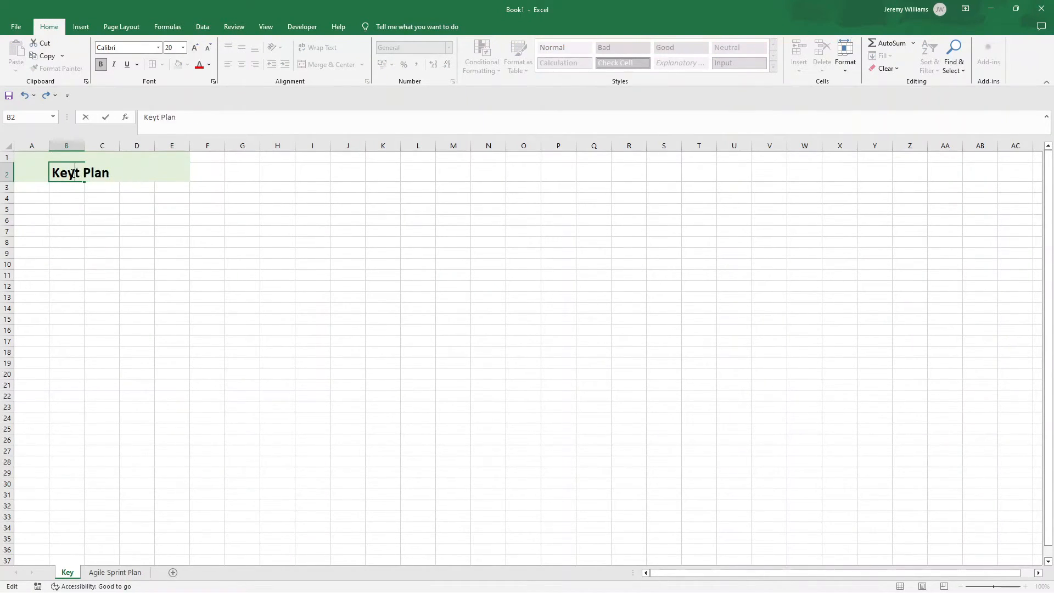
key(ctrl+Return)
key(Return)
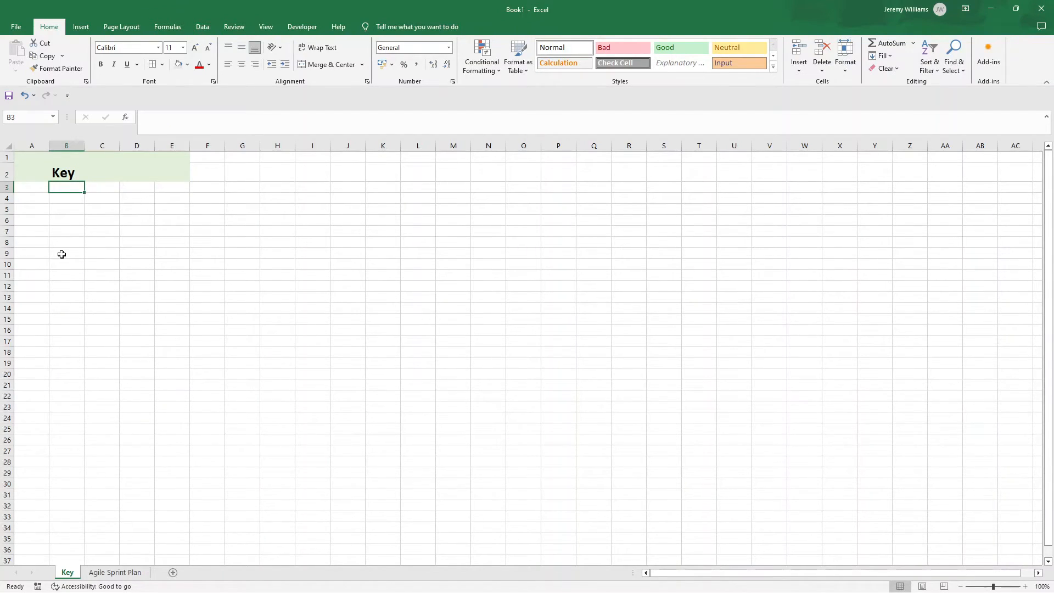
Step: Enter the bold heading At Risk in cell B4 of the Key sheet, with No and Yes listed below it
click(70, 199)
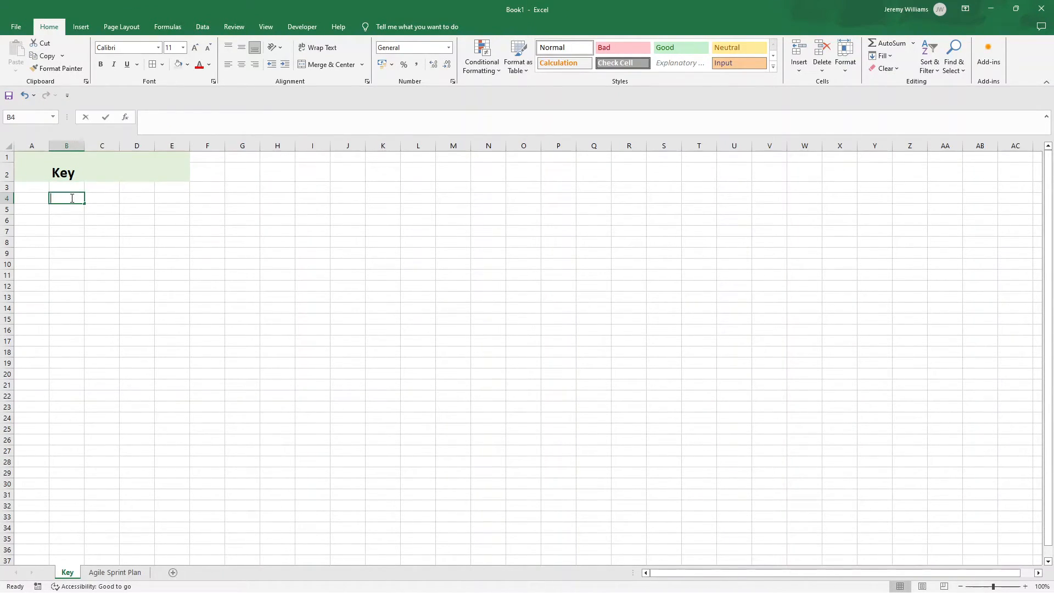
text(At Risk)
key(ctrl+Return)
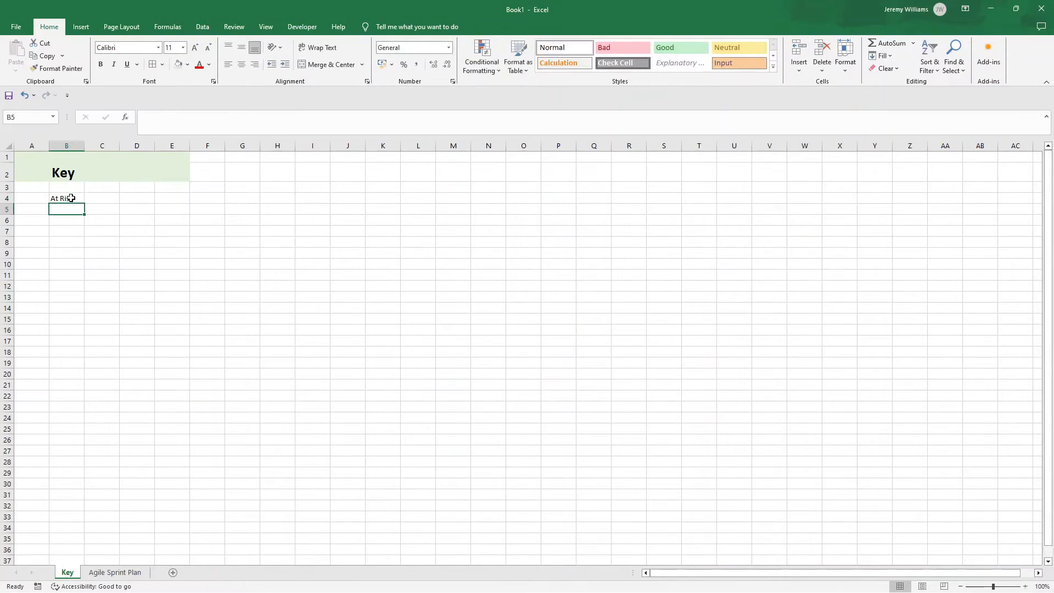
key(ctrl+b)
key(Return)
text(No)
key(Return)
text(Yes)
key(Return)
Step: Shade the At Risk heading light gray and put all borders around cells B4:B6
click(70, 197)
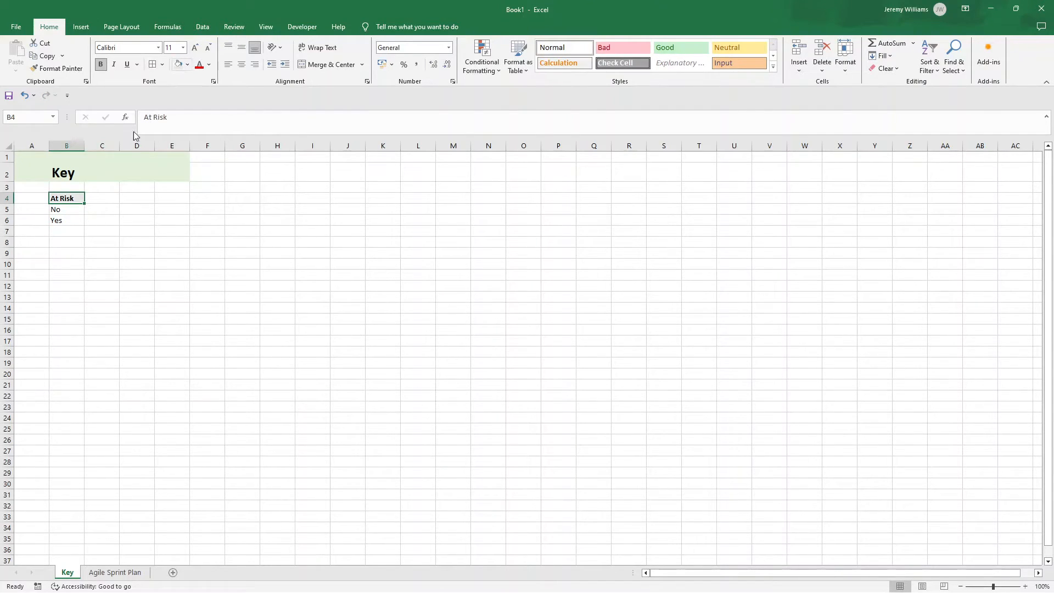
drag(68, 222, 66, 199)
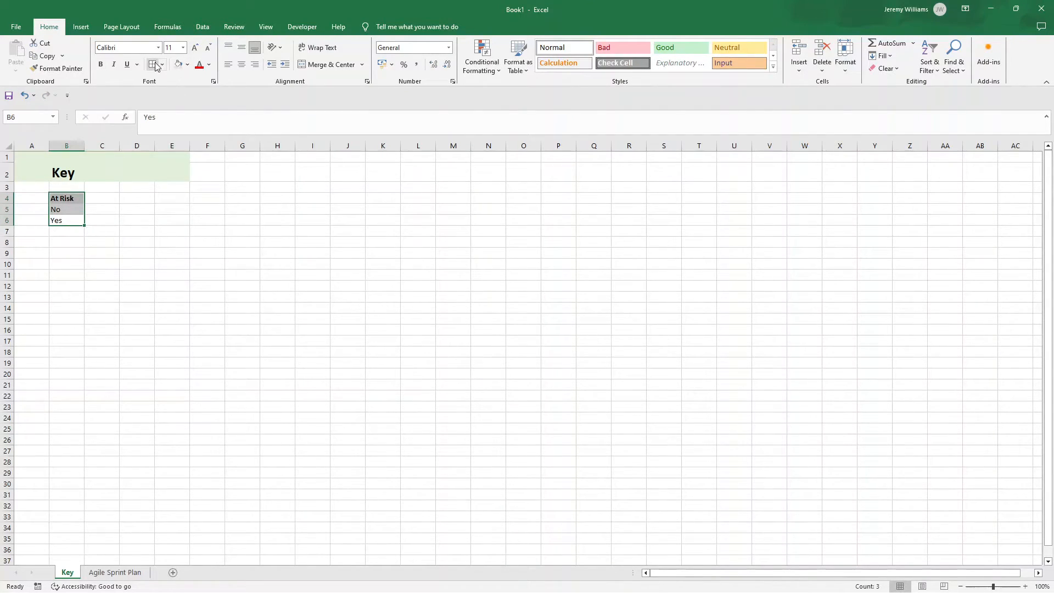
click(136, 297)
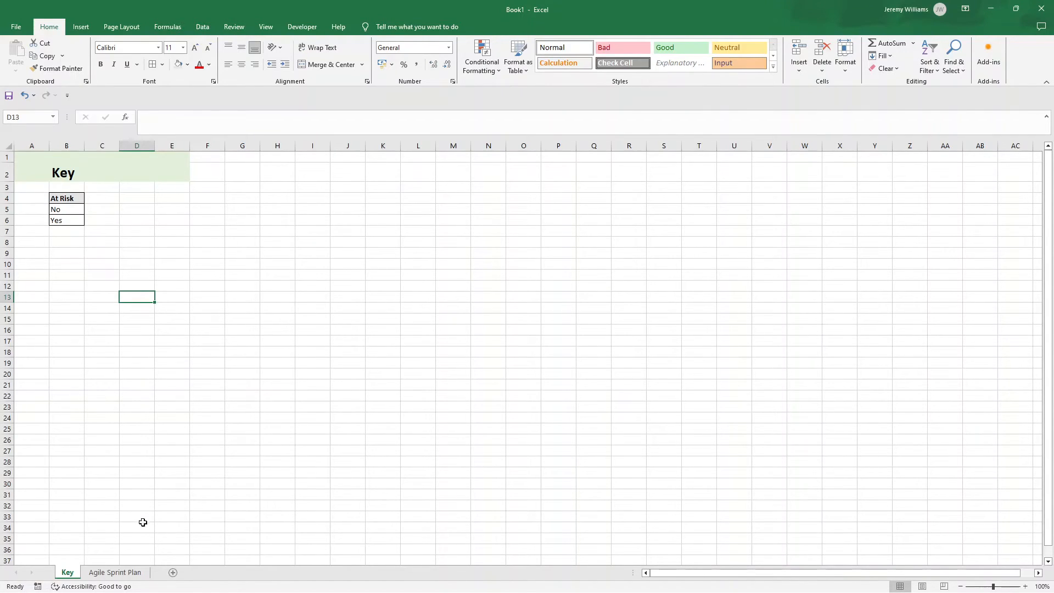
Step: Apply list data validation to column B of the Agile Sprint Plan sheet, using =Key!$B$5:$B$6 as the source
click(129, 573)
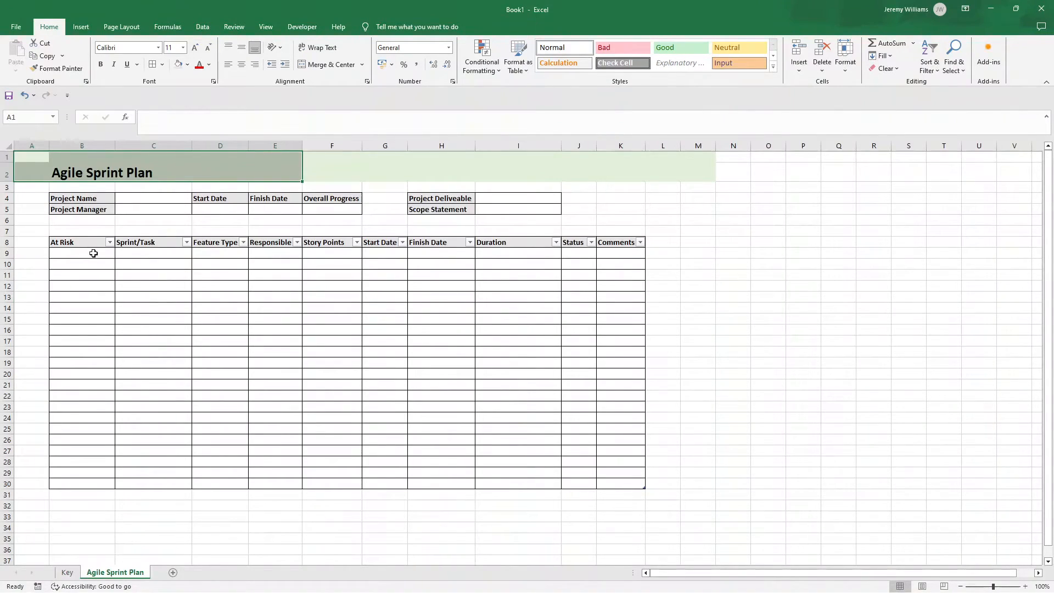
click(94, 253)
click(98, 267)
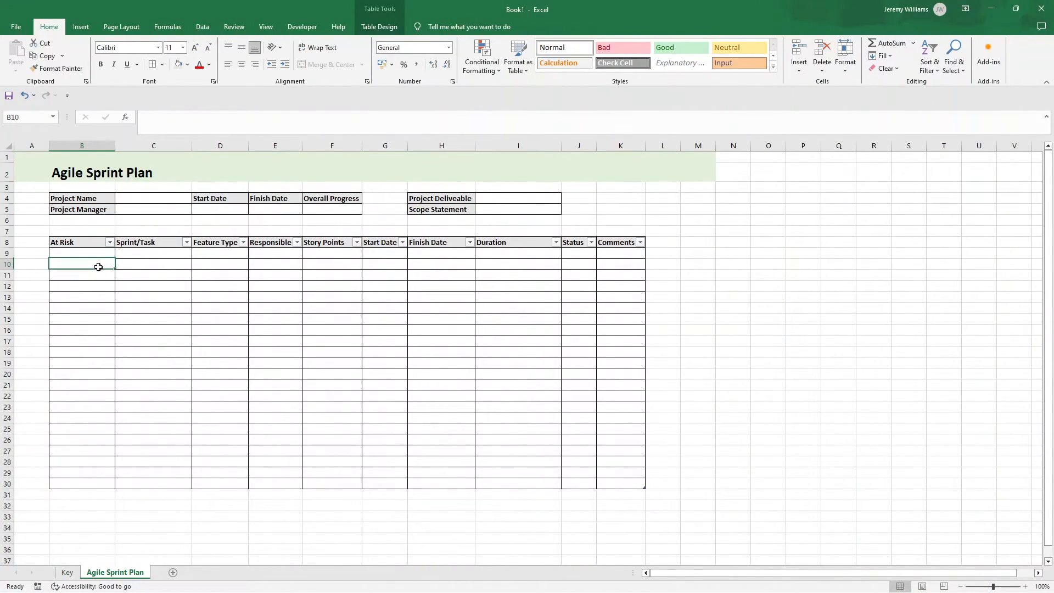
click(103, 252)
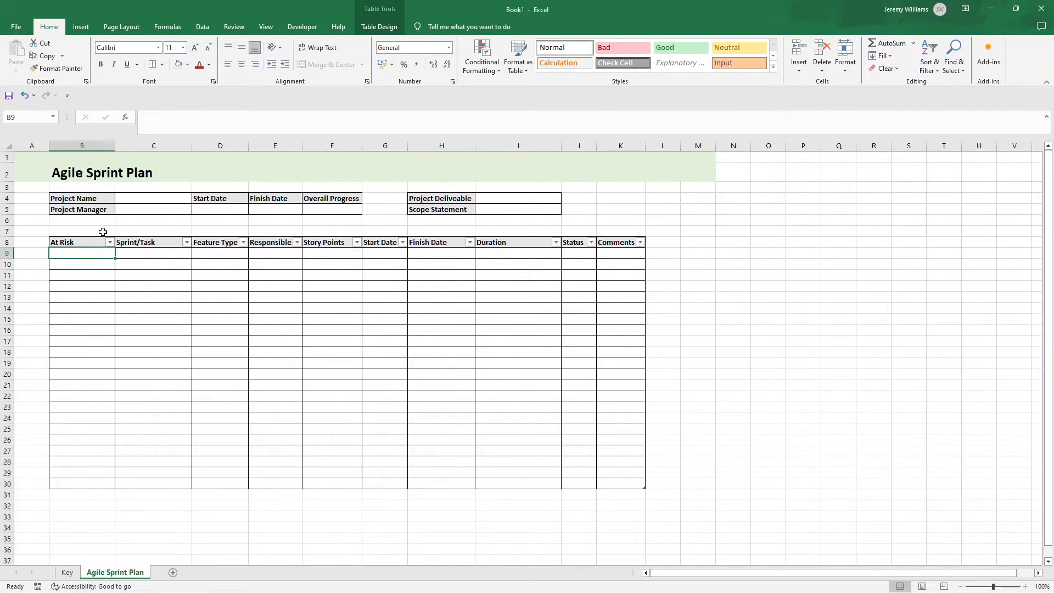
click(85, 144)
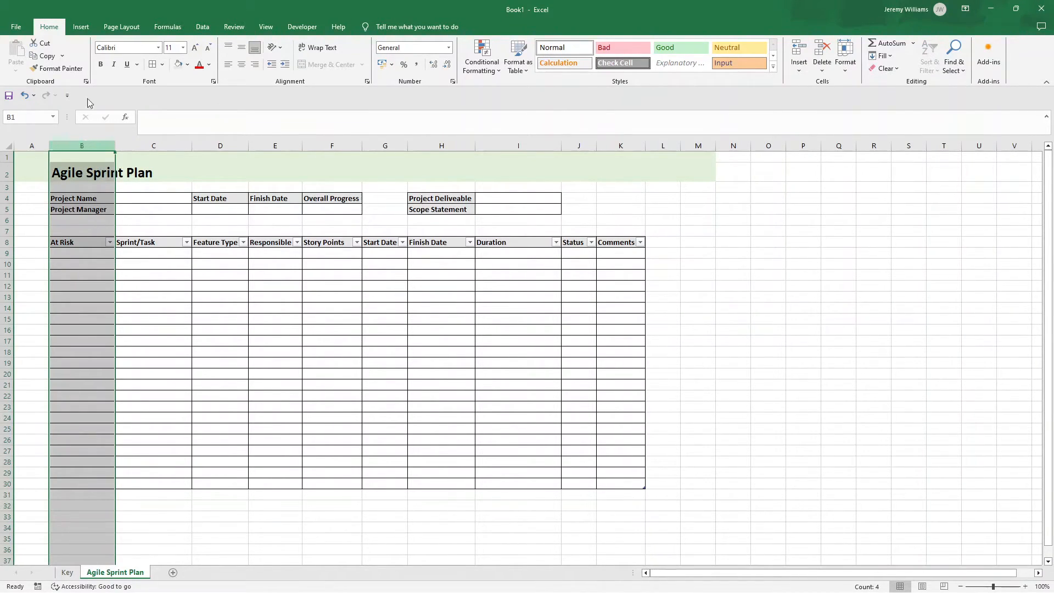
click(203, 25)
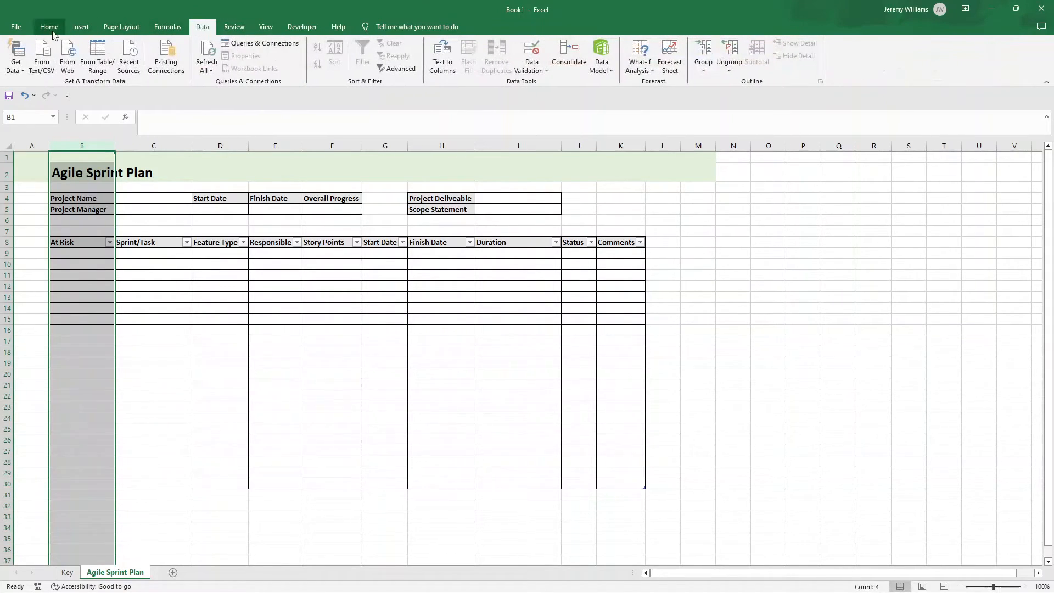
click(531, 68)
click(564, 82)
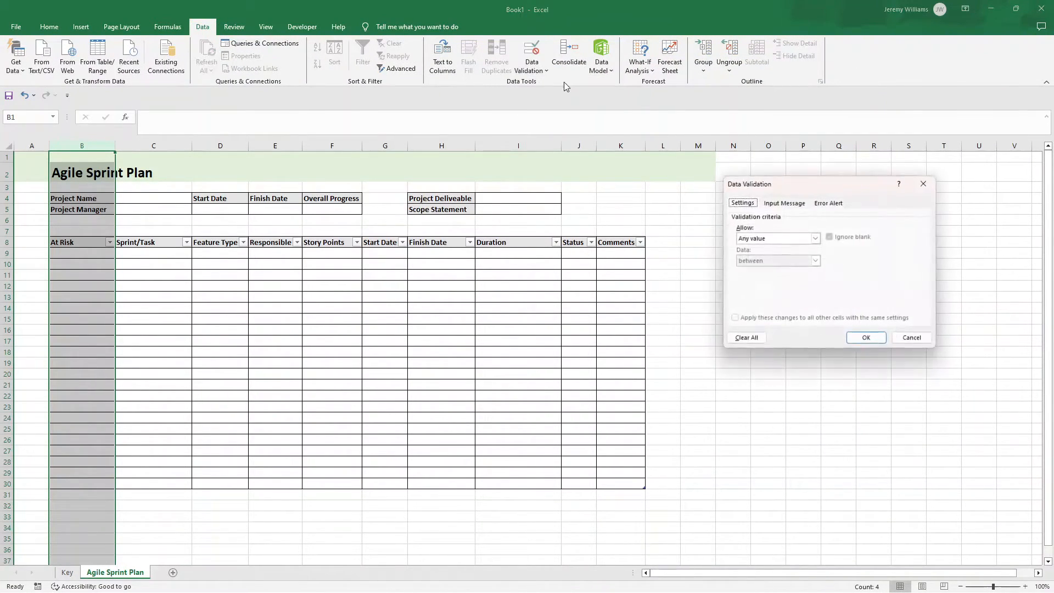
click(815, 237)
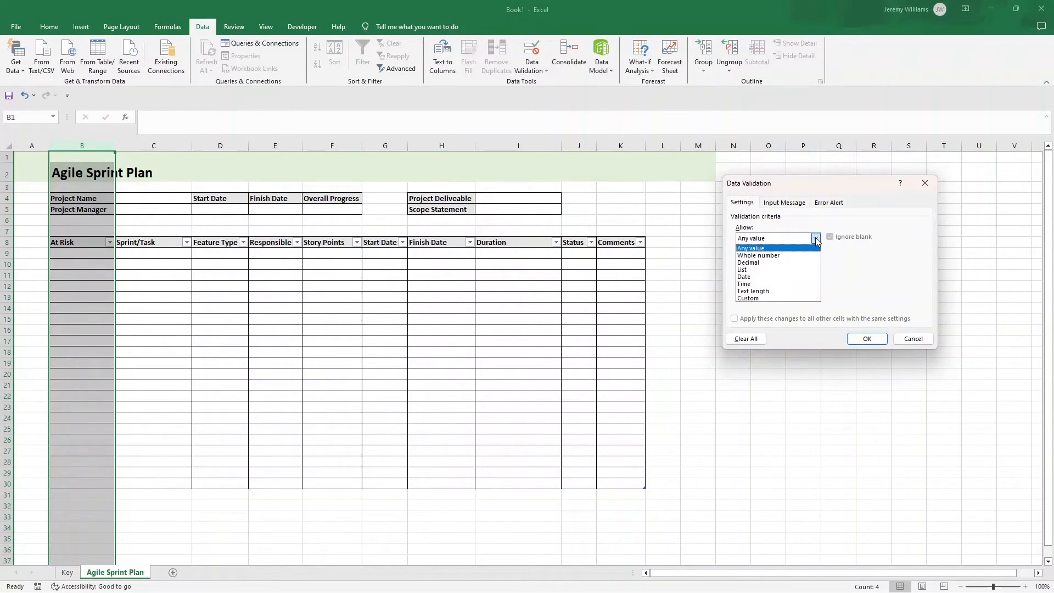
click(796, 269)
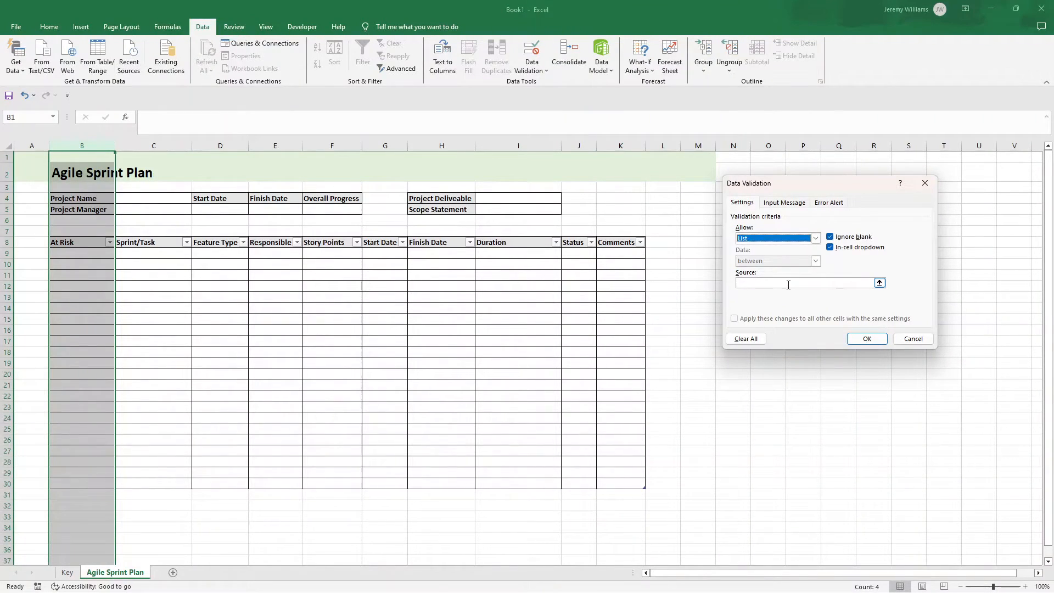
click(788, 285)
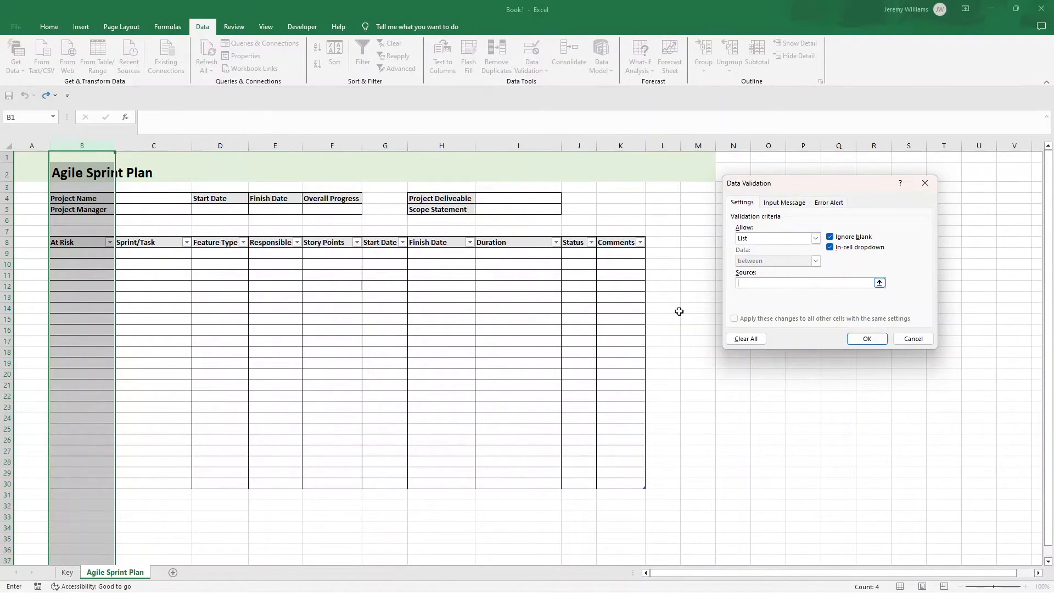
click(66, 572)
drag(66, 209, 74, 220)
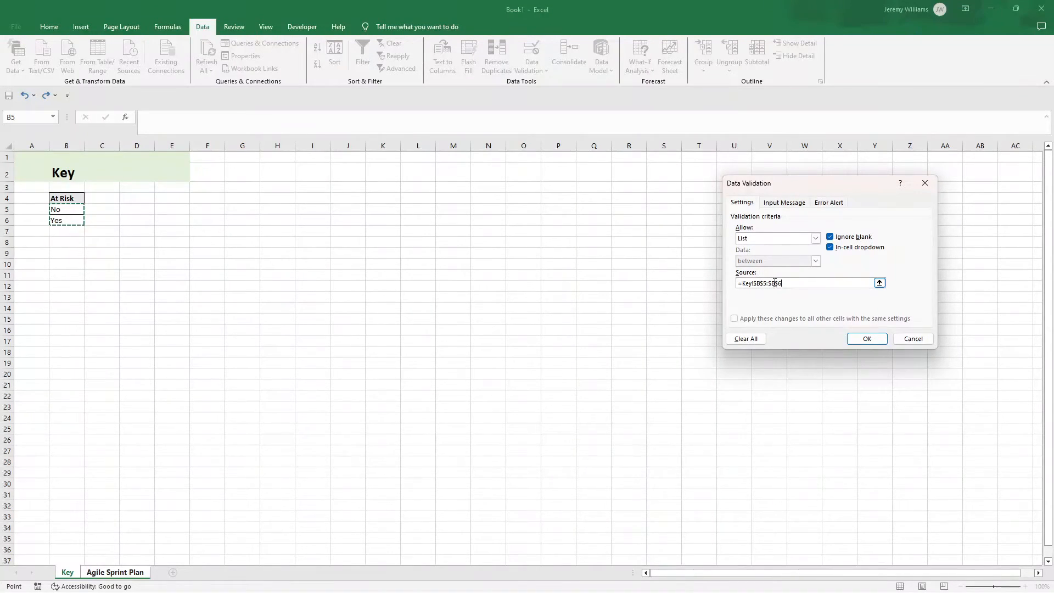
click(865, 338)
Step: Check the No/Yes dropdown in several At Risk cells and in column B cells below the table
click(90, 265)
click(119, 265)
click(98, 298)
click(120, 297)
click(101, 372)
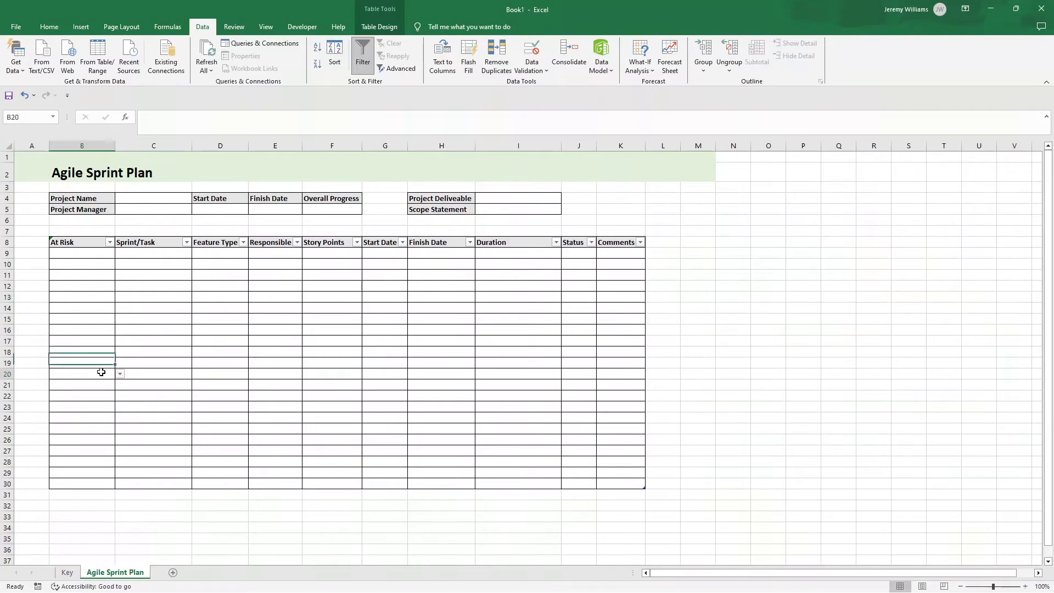
scroll(101, 380, down, 1)
click(102, 409)
click(120, 409)
click(106, 365)
click(119, 366)
click(92, 344)
scroll(95, 343, down, 5)
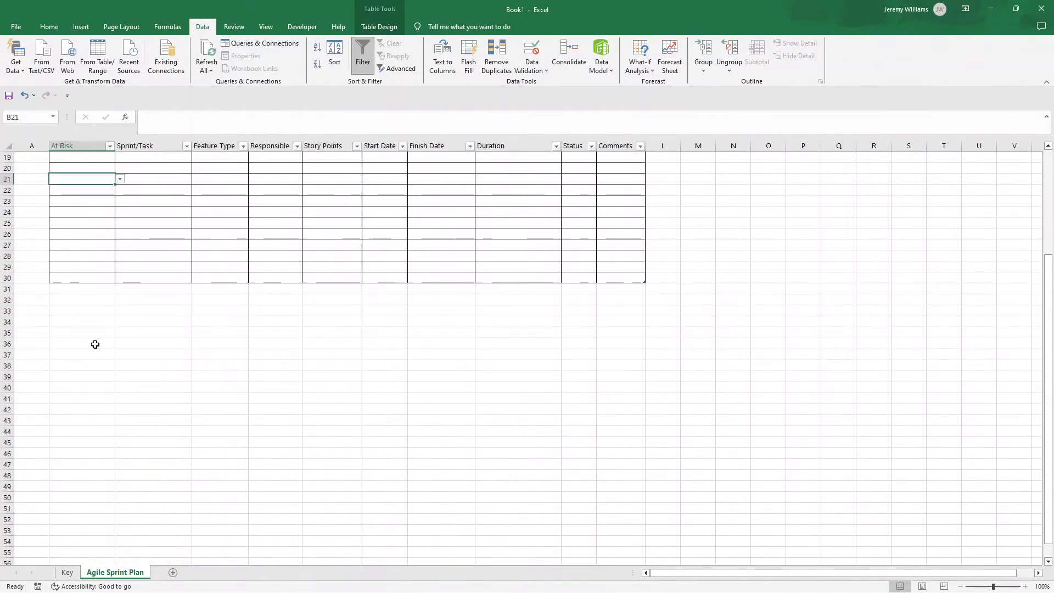
click(90, 406)
click(96, 453)
scroll(96, 461, down, 6)
click(94, 475)
scroll(94, 430, up, 12)
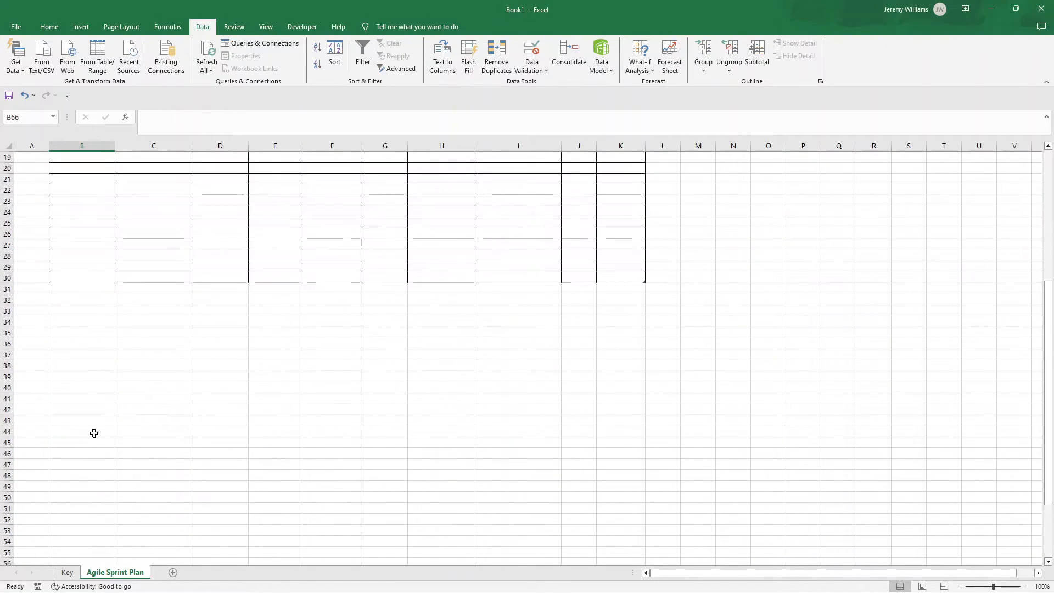
Step: Check whether the title and project header cells in column B also carry the dropdown
click(77, 178)
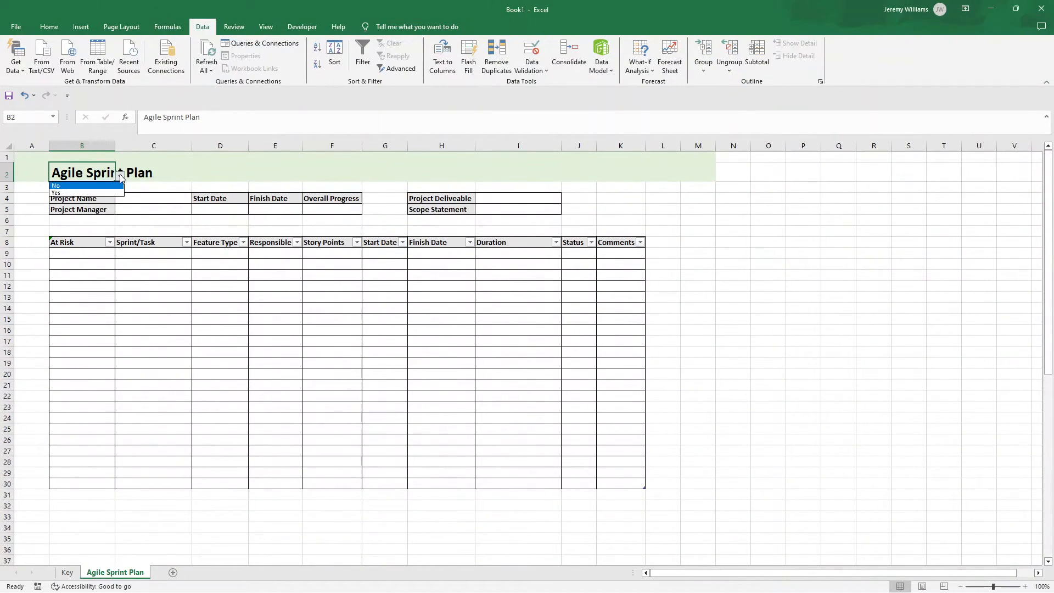
click(96, 159)
click(122, 159)
click(89, 197)
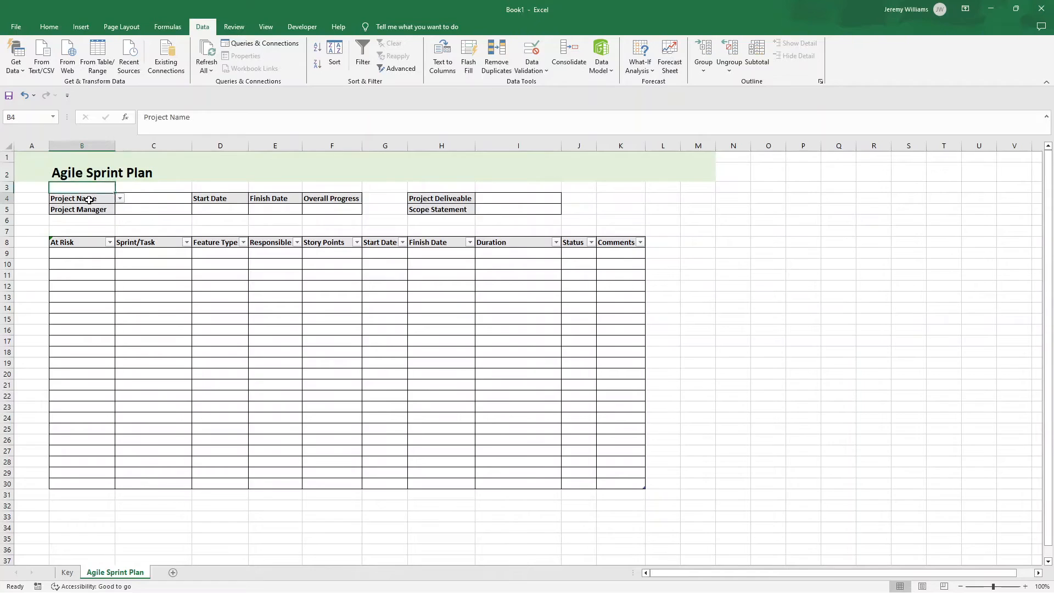
click(117, 202)
Step: Remove the dropdown from cells B1:B8 by setting their data validation to allow any value
click(83, 157)
drag(83, 157, 86, 244)
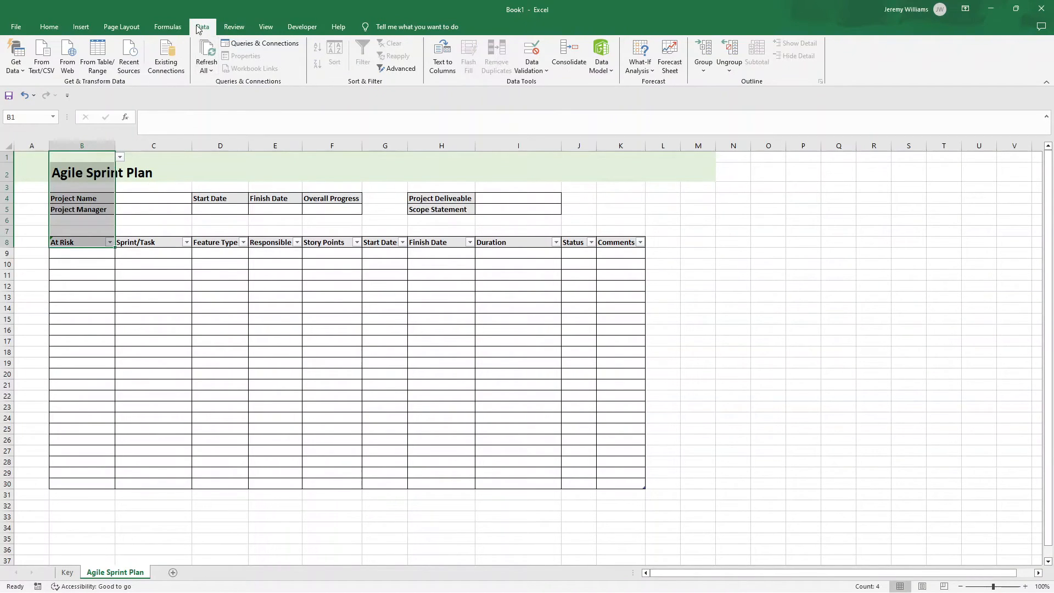
click(530, 65)
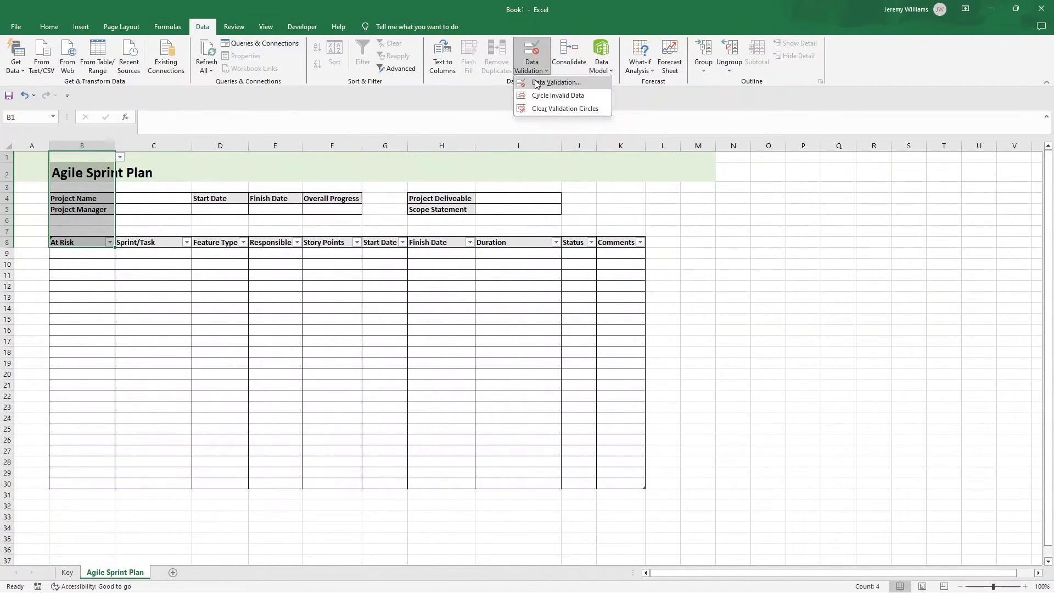
click(539, 83)
click(815, 238)
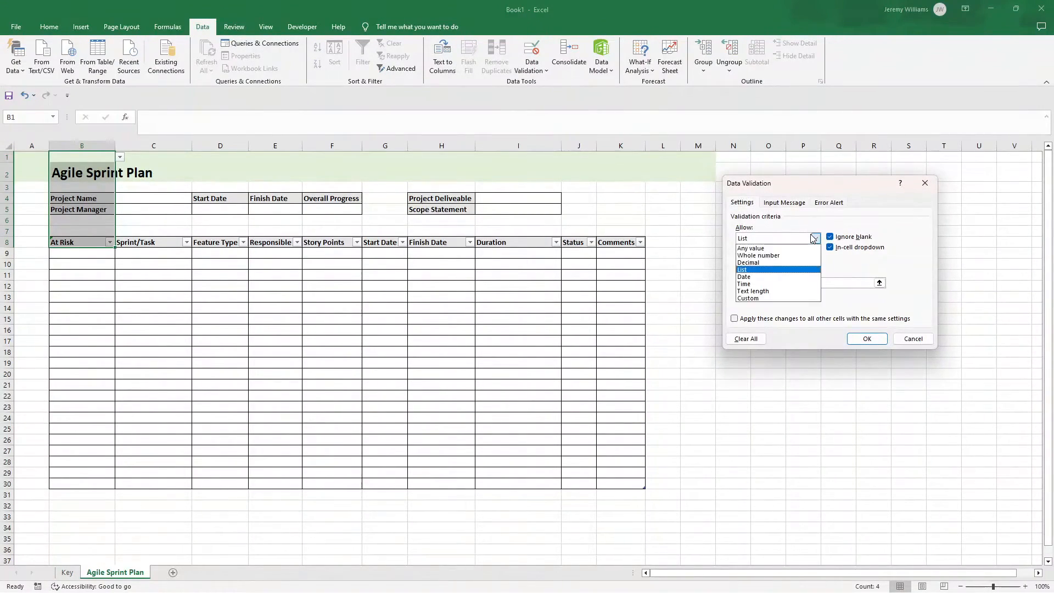
click(791, 253)
click(866, 339)
Step: Check cells B1 through B9 one by one for the presence of the dropdown
click(92, 157)
click(87, 173)
click(91, 188)
click(92, 198)
click(93, 209)
click(94, 220)
click(95, 231)
click(95, 236)
click(96, 242)
click(97, 252)
click(119, 254)
click(101, 252)
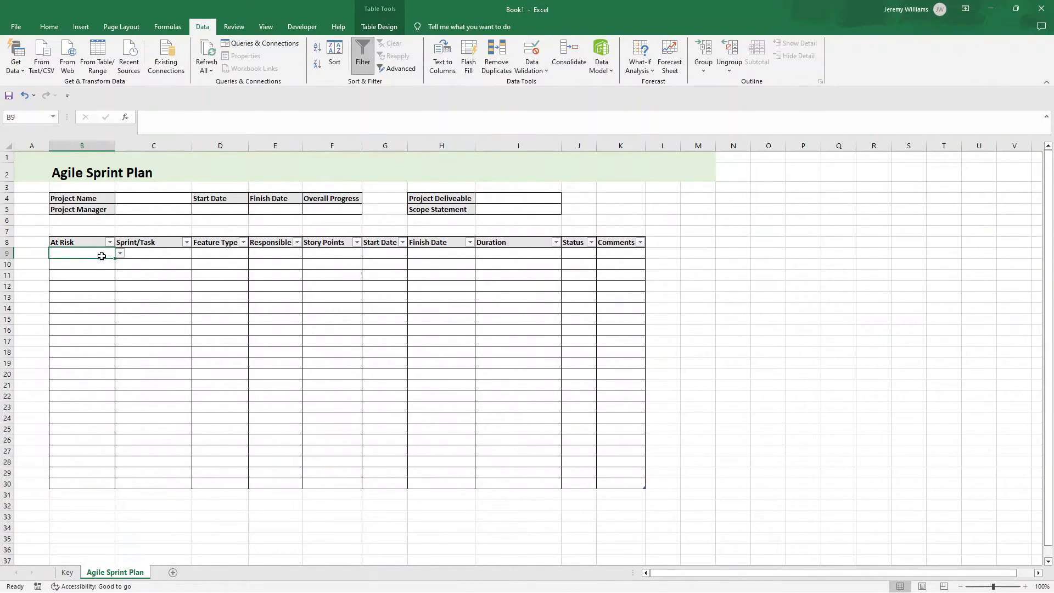
Step: Fill the Sprint/Task column from C9 with a bold Sprint 1, followed by Feature 1, Feature 2 and Feature 3
click(165, 251)
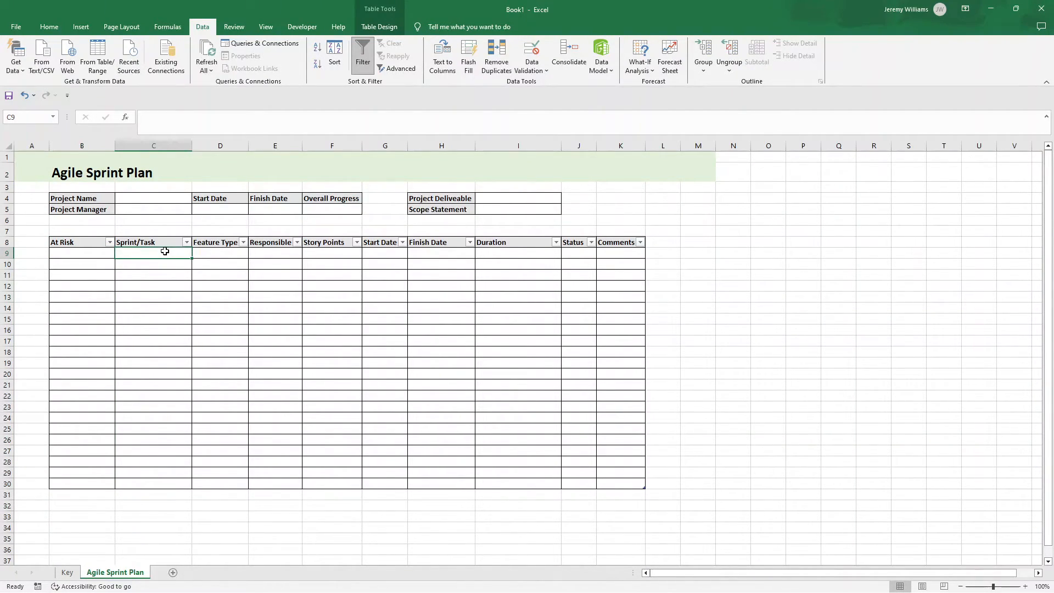
text(Sprint 1)
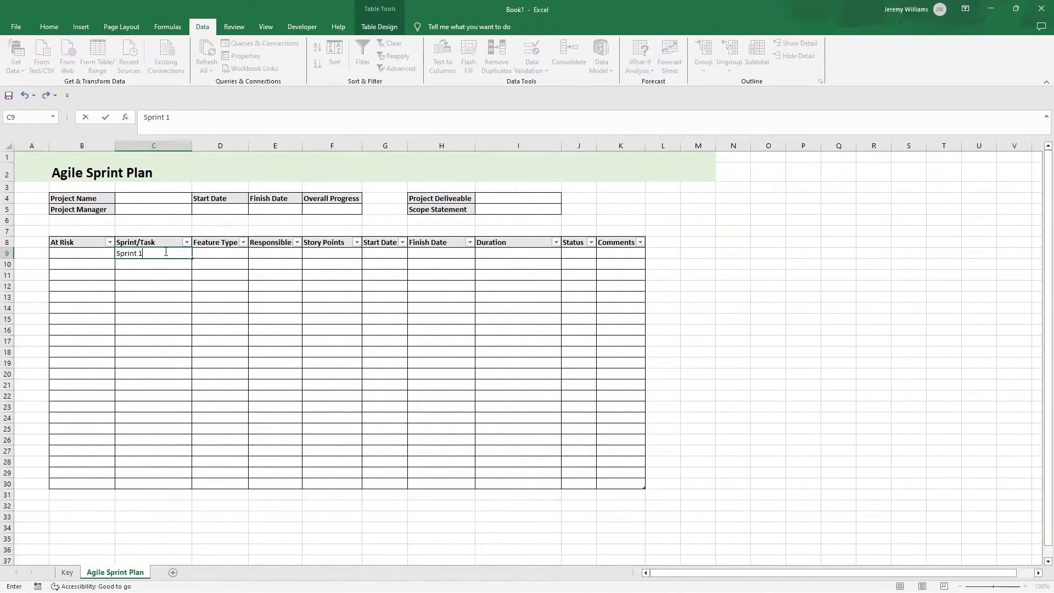
key(Return)
text(Feature 1)
key(Return)
text(Fe)
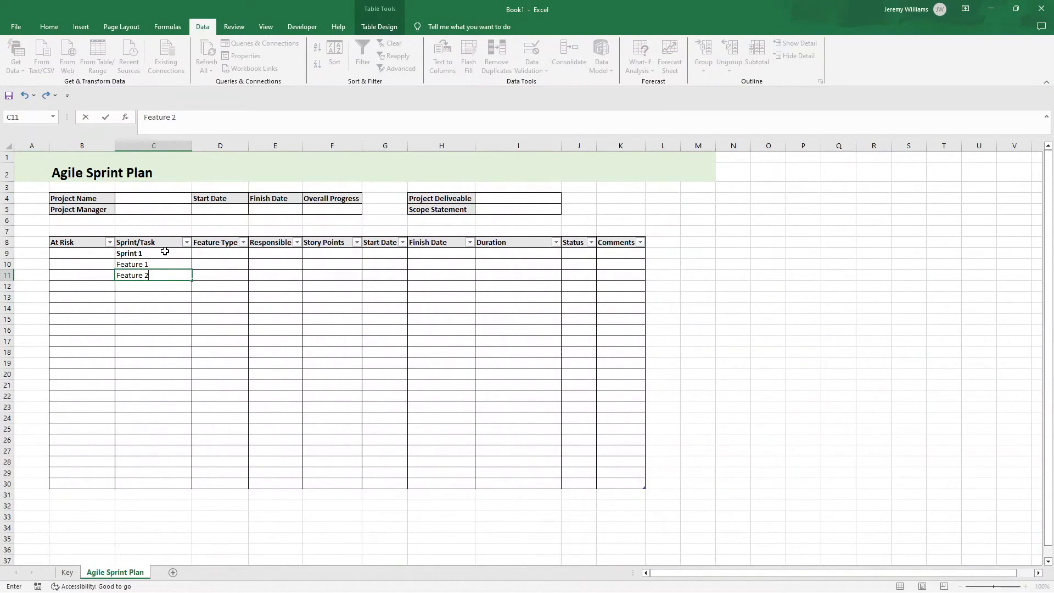
key(Return)
text(Feature 3)
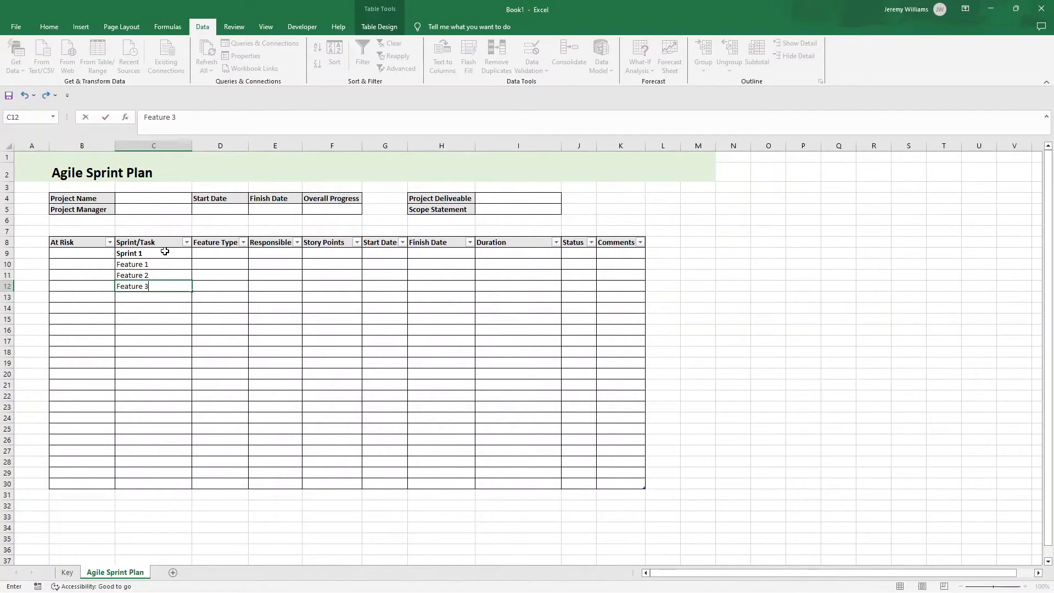
key(Return)
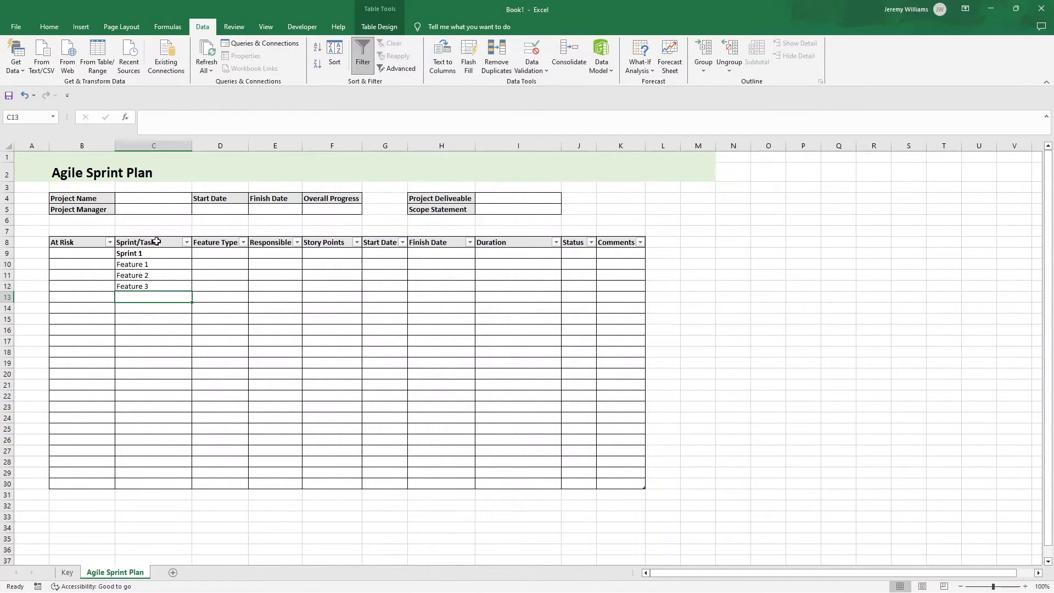
Step: Indent Feature 1, Feature 2 and Feature 3 in C10:C12 by one level beneath Sprint 1
click(161, 264)
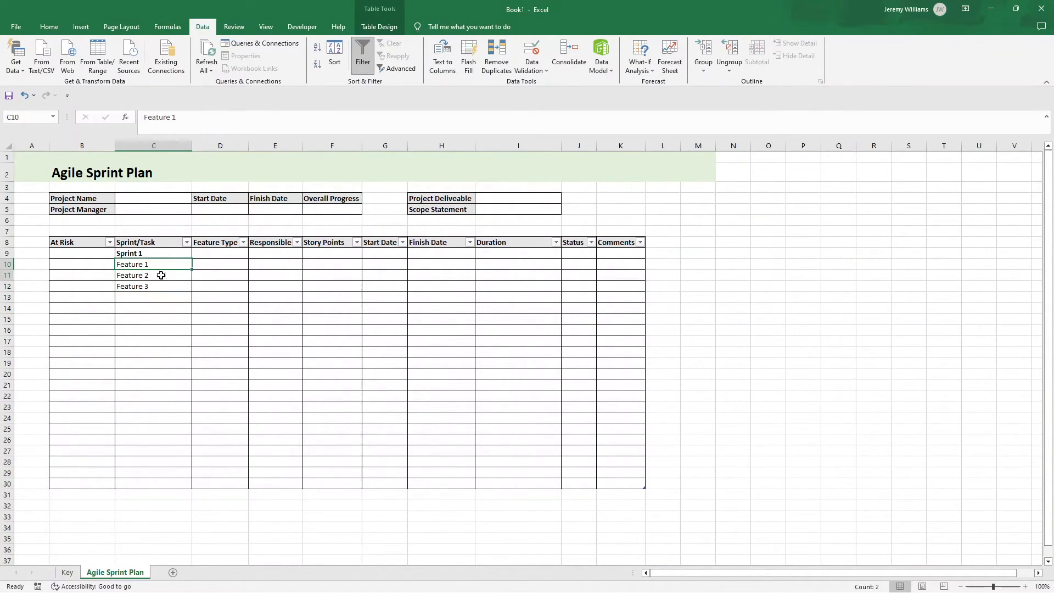
shift+click(159, 286)
click(49, 27)
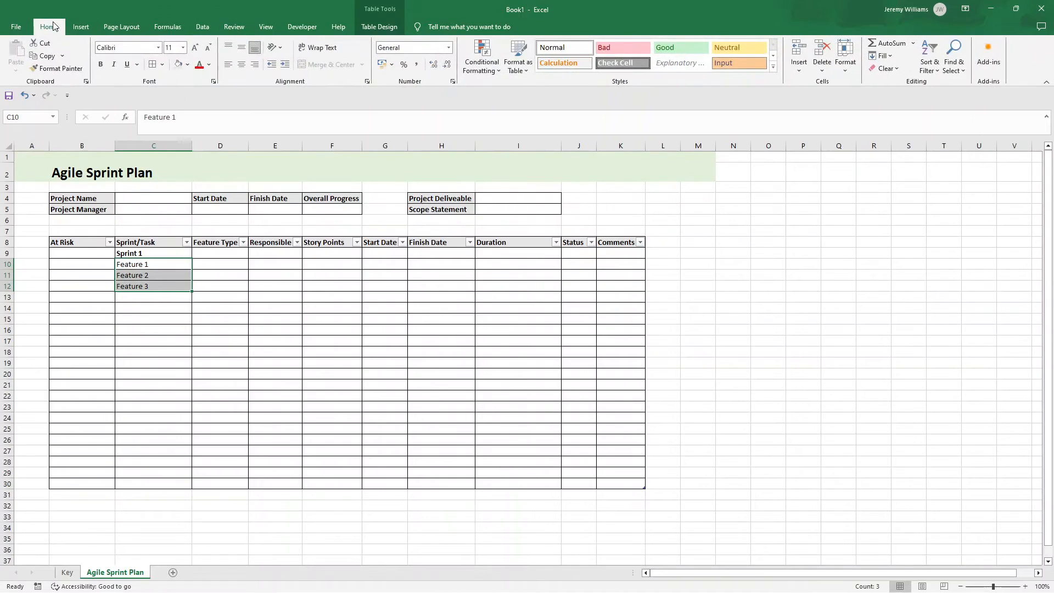
click(285, 65)
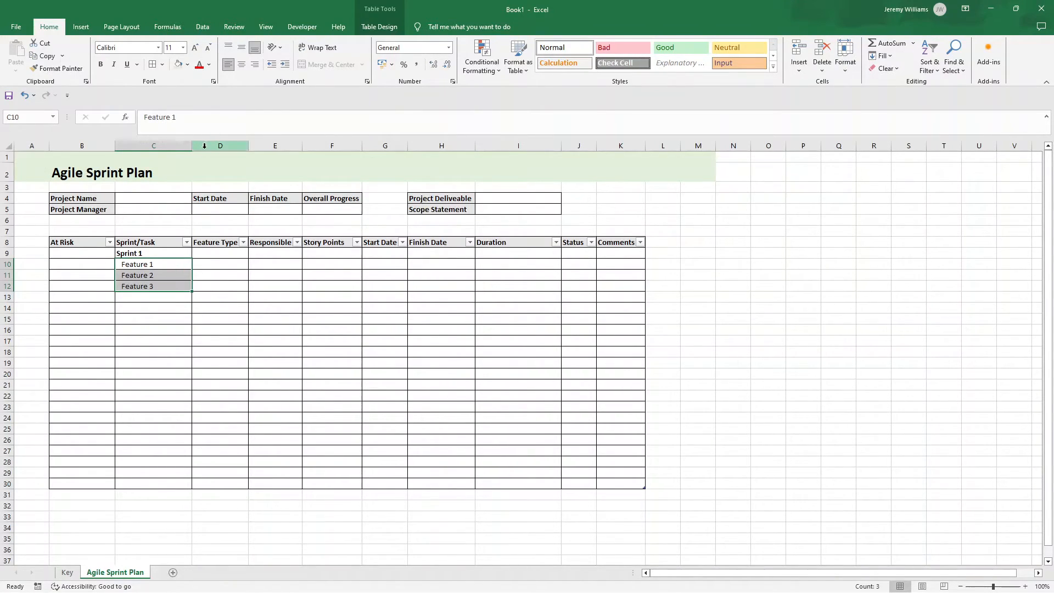
click(139, 266)
key(shift+Up)
click(144, 283)
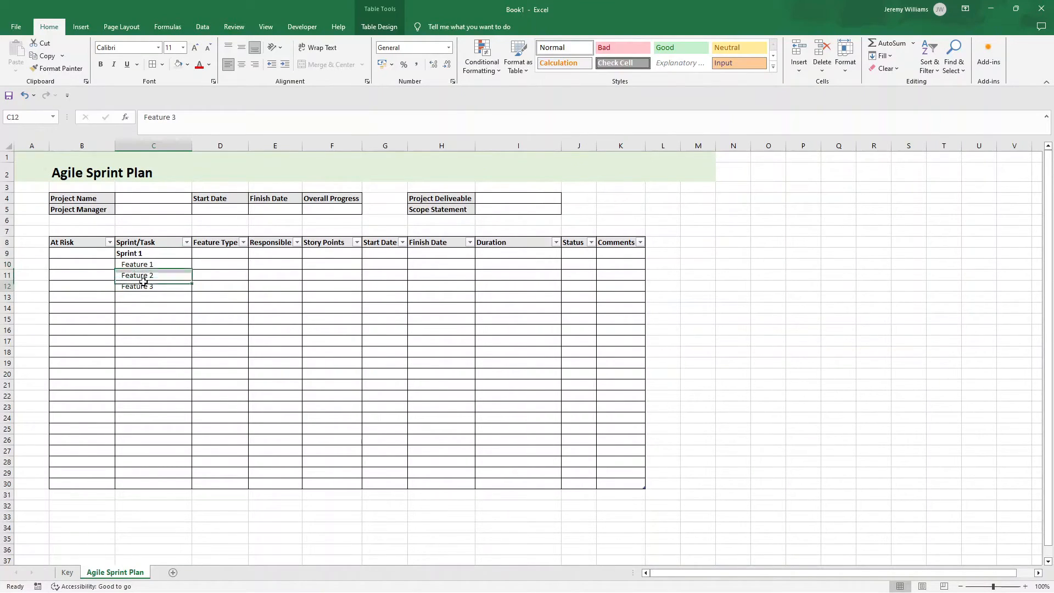
Step: Copy the Sprint 1 block in C9:C12 and paste it at C13 and again at C17
click(152, 255)
drag(152, 255, 163, 288)
key(ctrl+c)
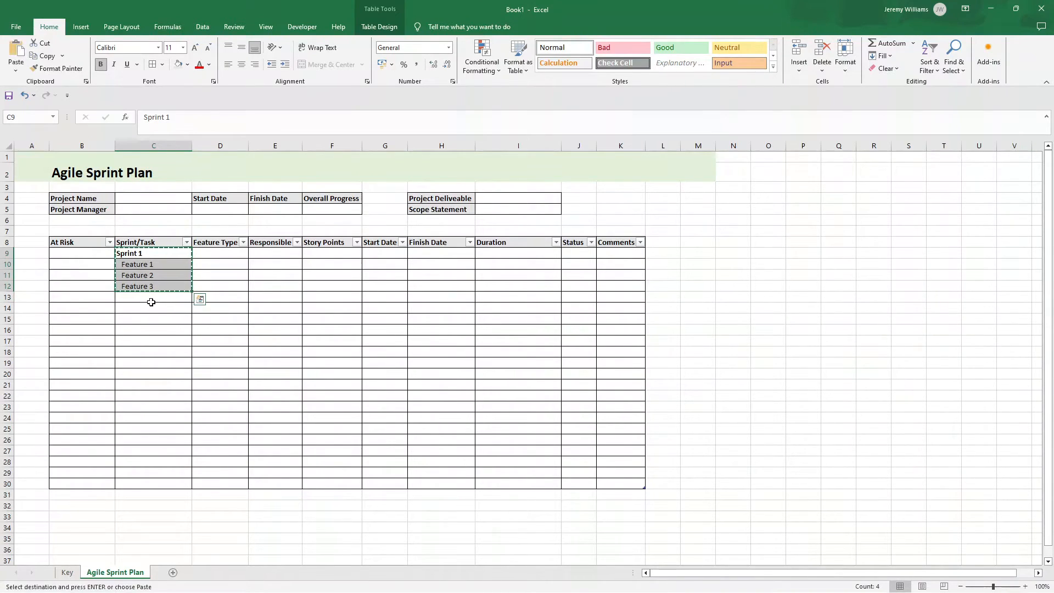
click(150, 298)
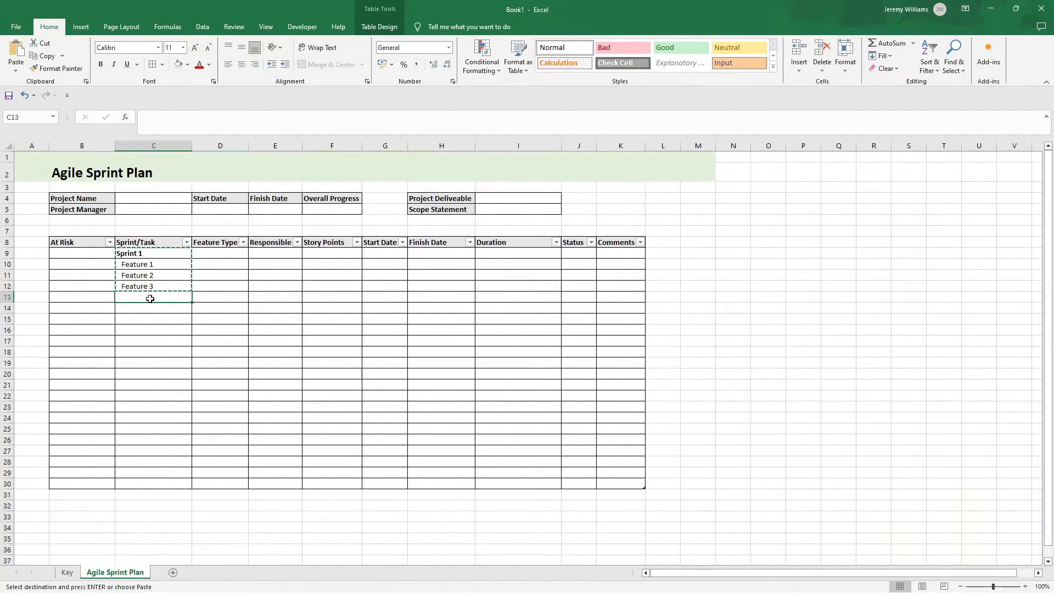
key(ctrl+v)
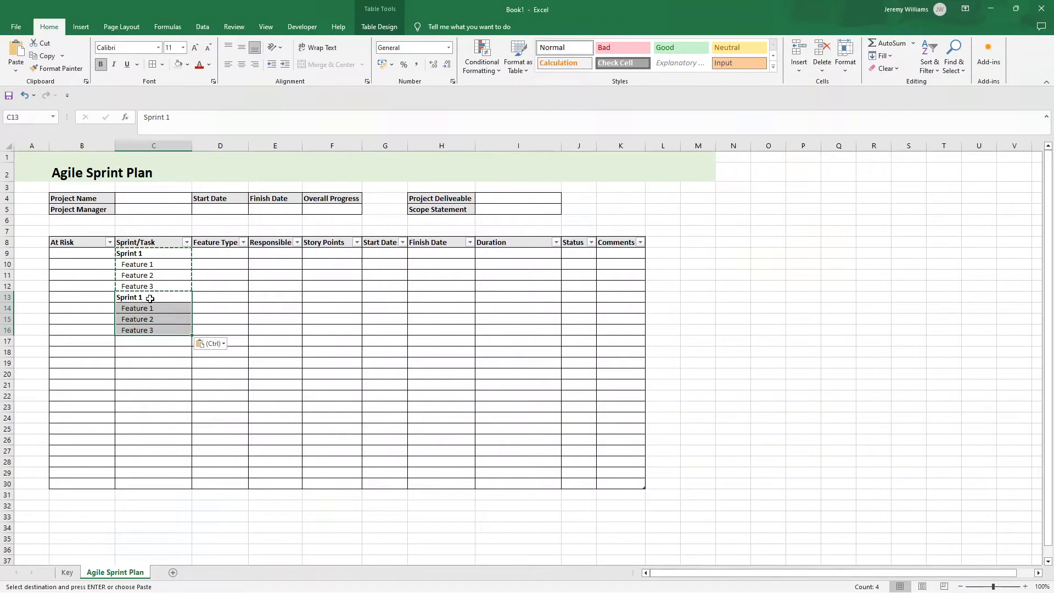
click(141, 339)
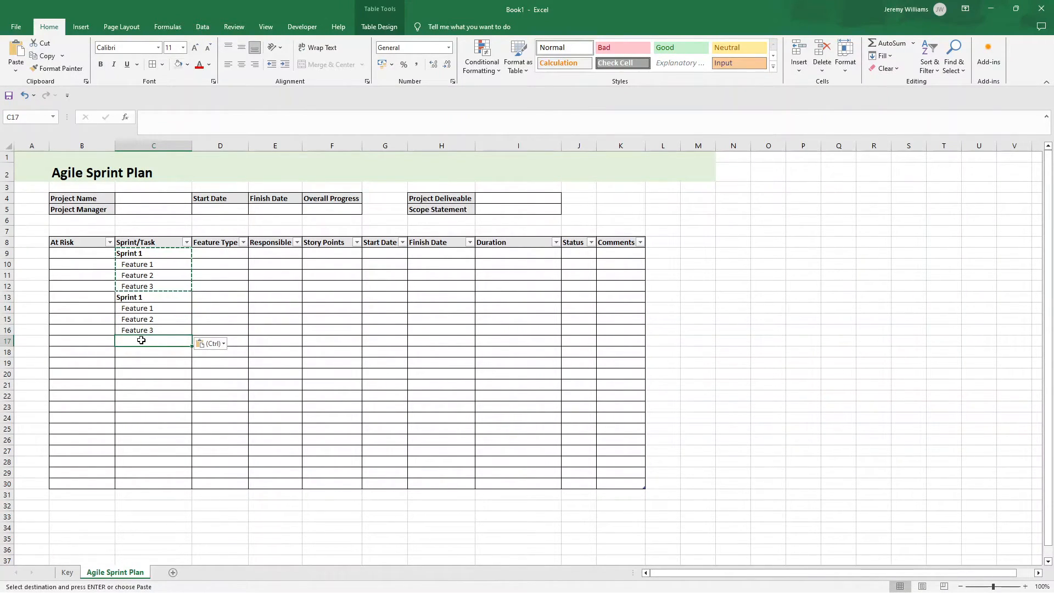
key(ctrl+v)
Step: Renumber the second block in C13:C16 as Sprint 2, Feature 4, Feature 5 and Feature 6
double_click(155, 297)
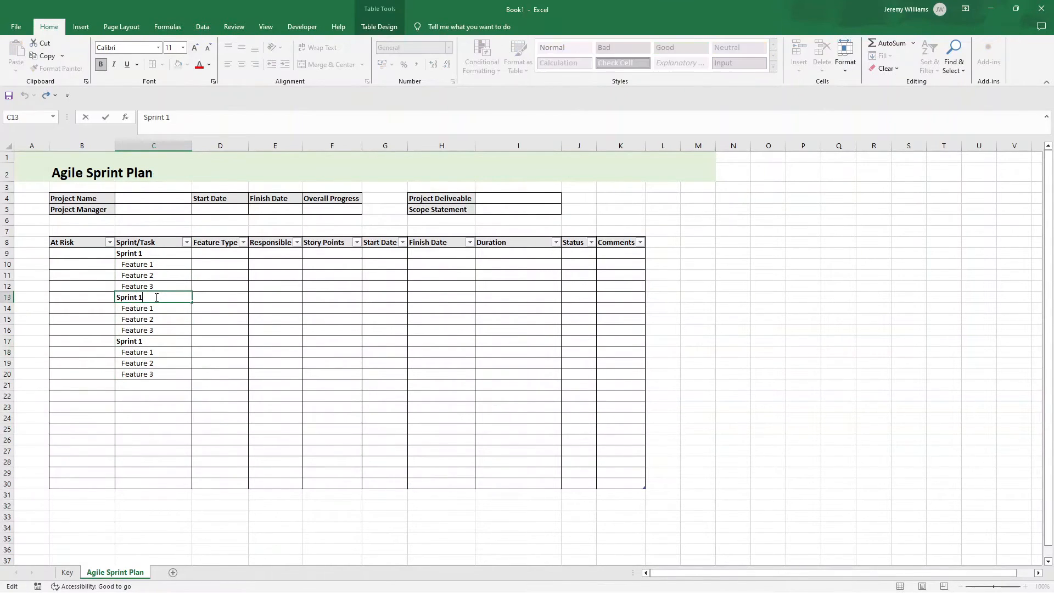
key(Return)
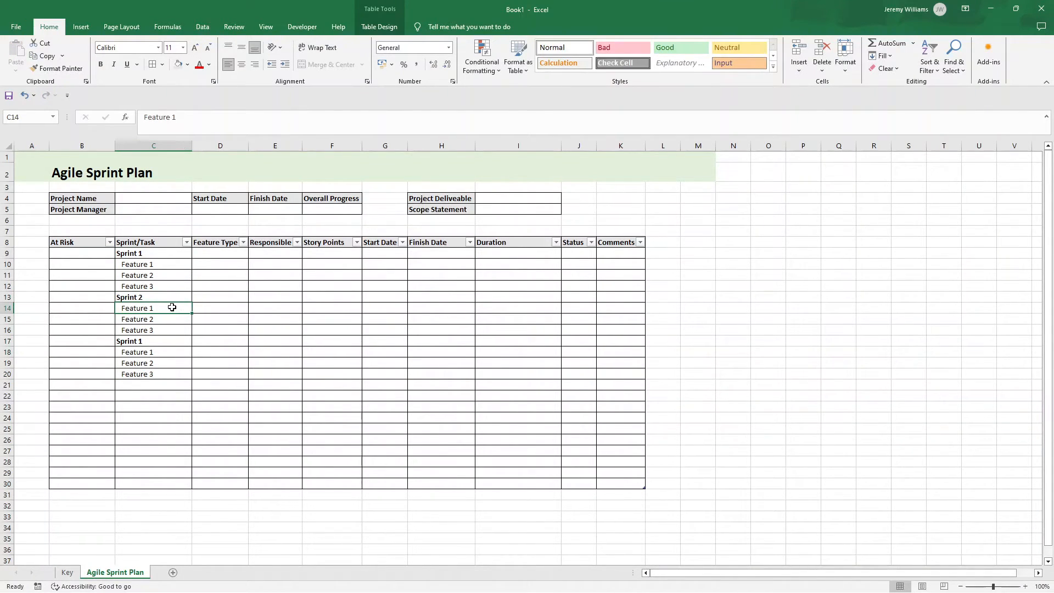
key(BackSpace)
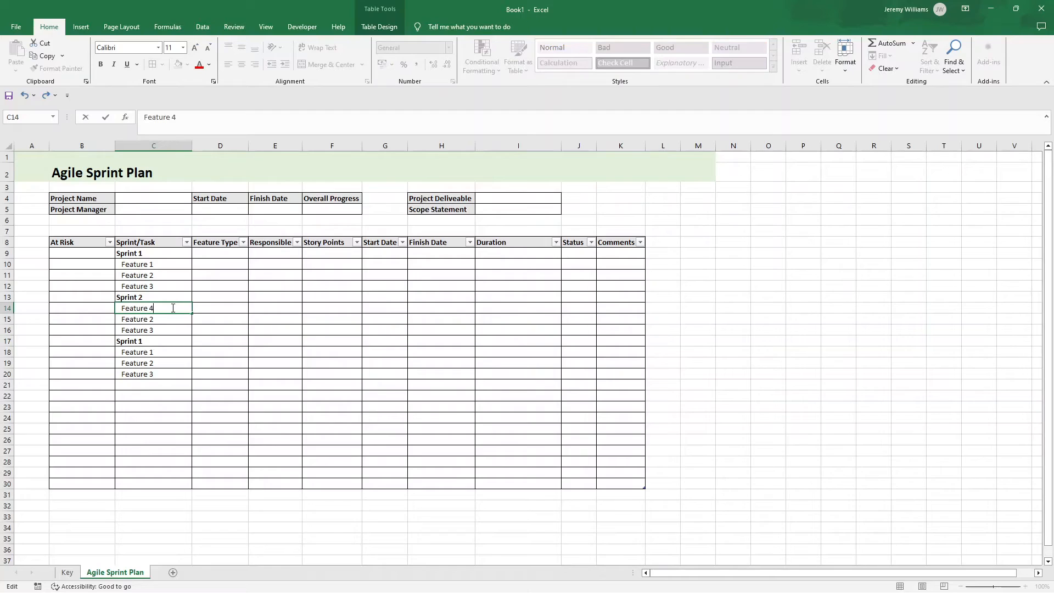
text(4)
key(Return)
key(BackSpace)
text(5)
key(Return)
key(ctrl+Up)
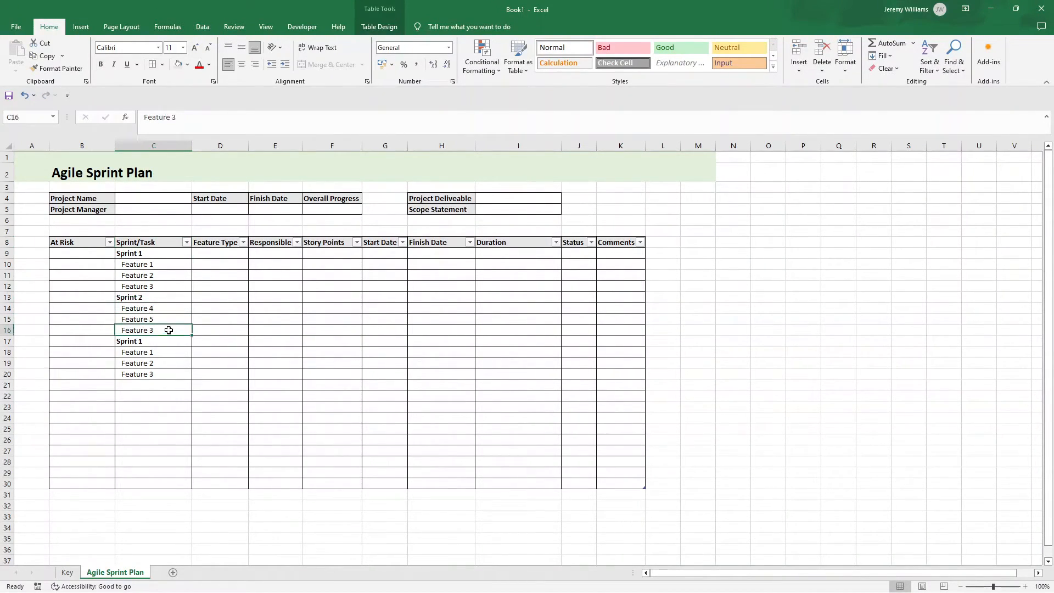
double_click(170, 329)
text(6)
key(Return)
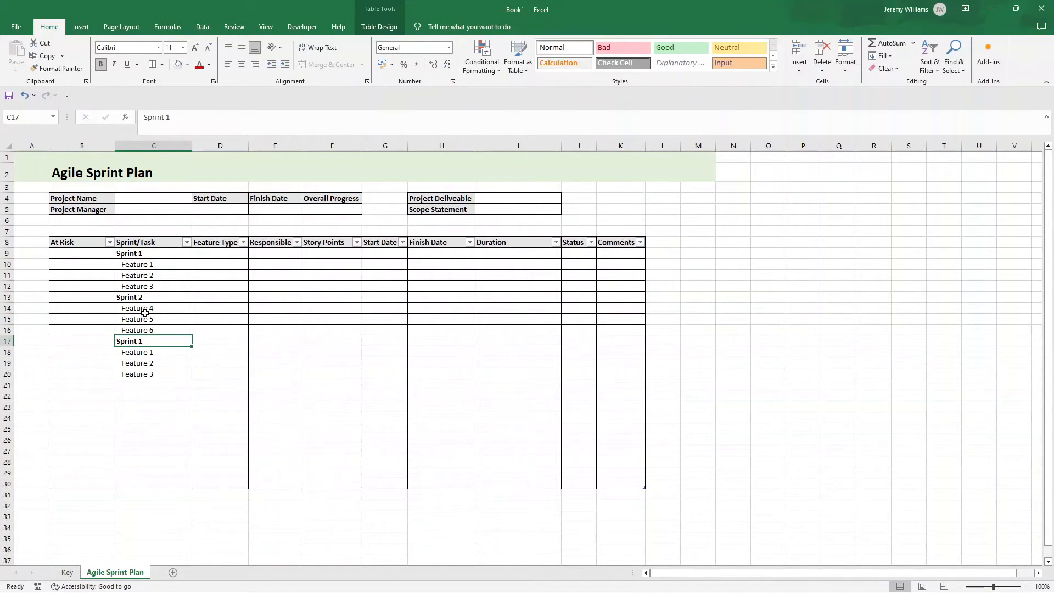
Step: Renumber the third block in C17:C20 as Sprint 3, Feature 7, Feature 8 and Feature 9
double_click(145, 341)
key(BackSpace)
text(3)
key(Return)
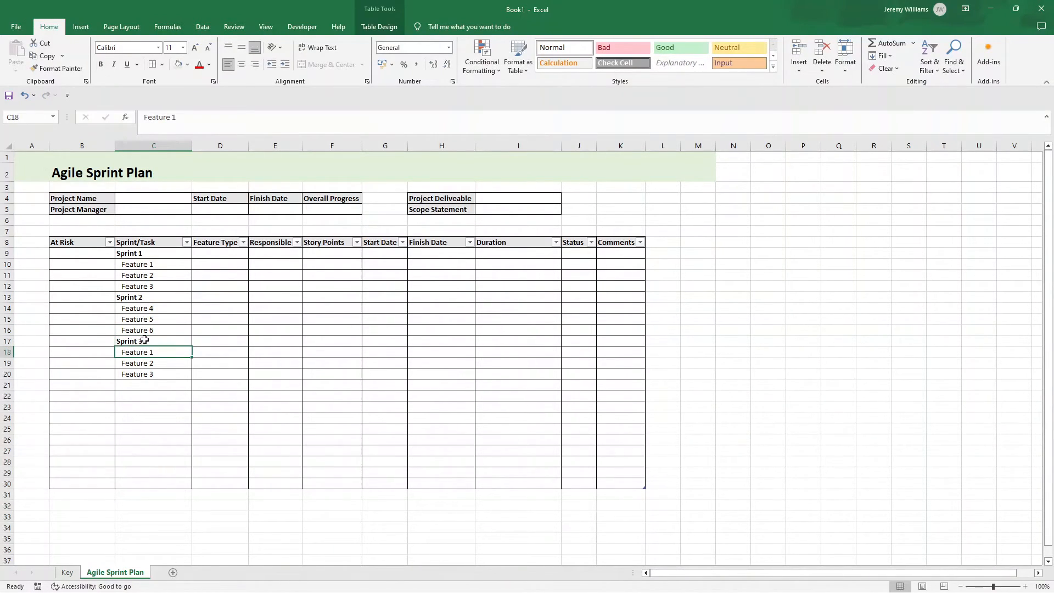
double_click(157, 352)
text(7)
key(Return)
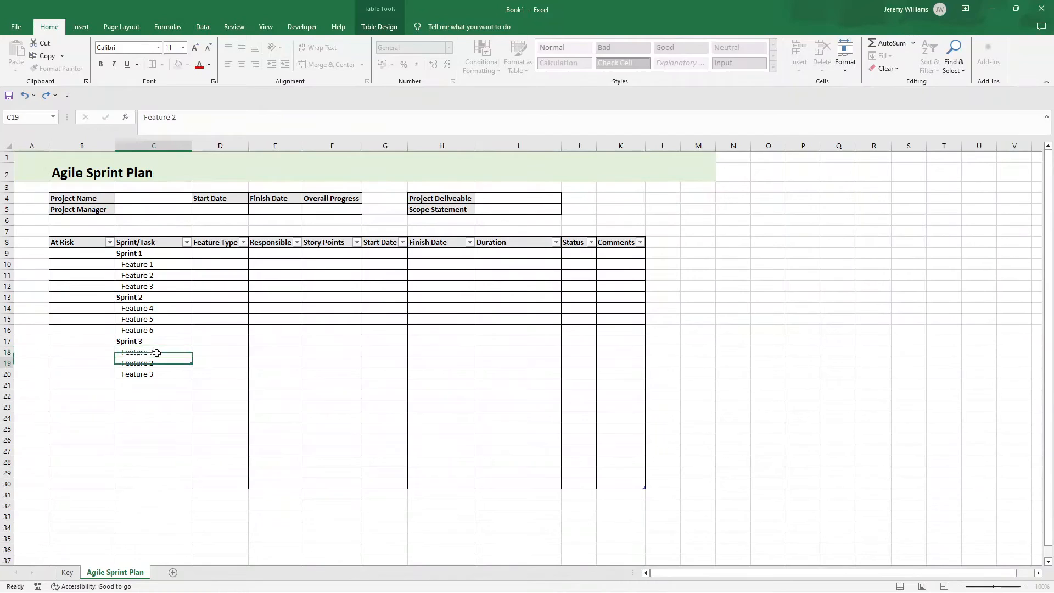
double_click(163, 362)
key(BackSpace)
text(8)
key(Return)
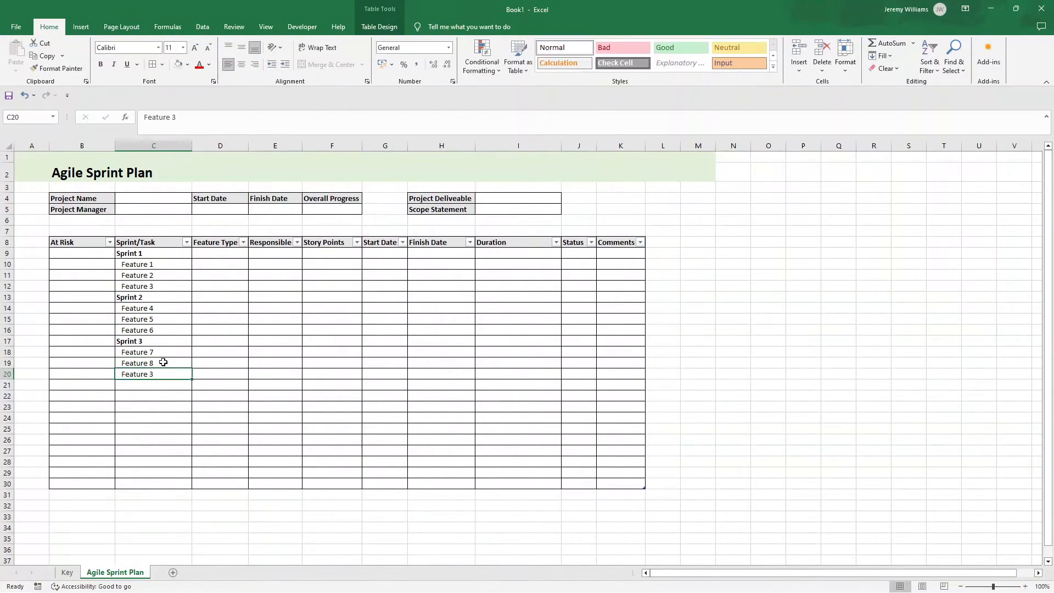
double_click(165, 375)
key(BackSpace)
text(9)
key(Return)
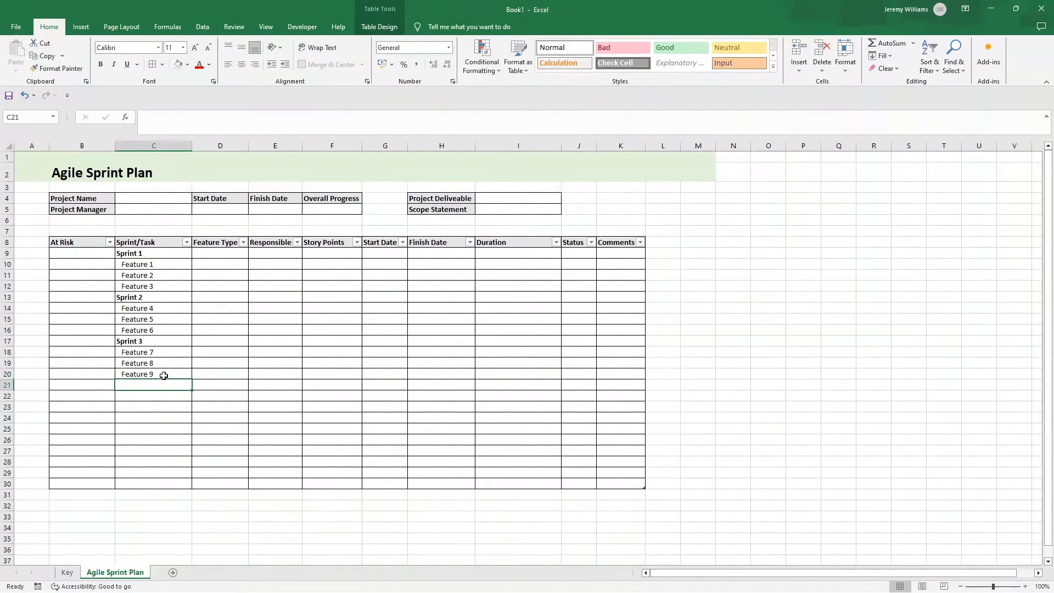
Step: Delete rows 20 through 30 from the Agile Sprint Plan sheet
click(4, 385)
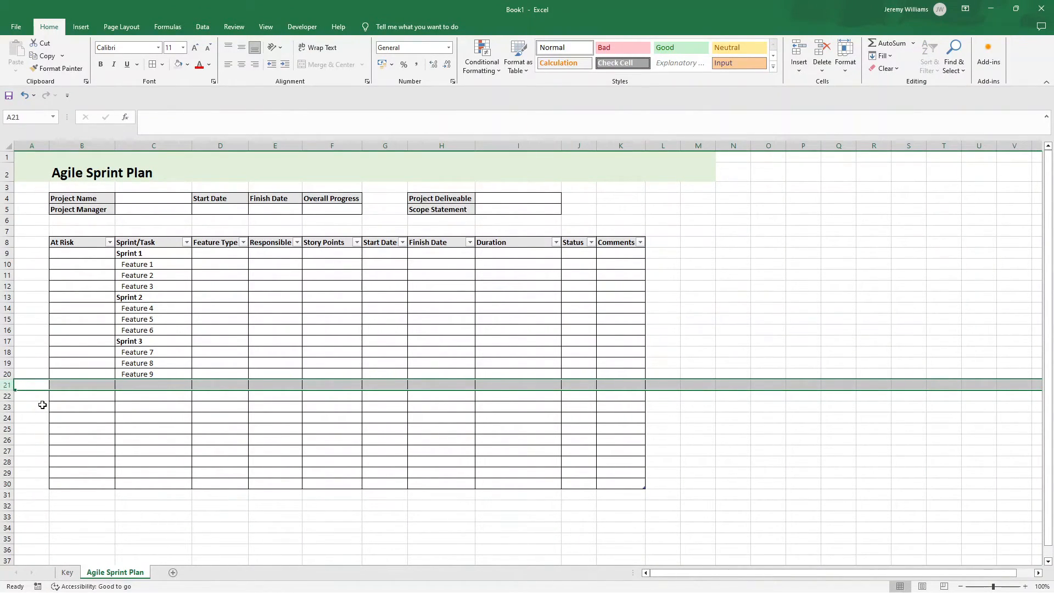
click(88, 395)
click(197, 374)
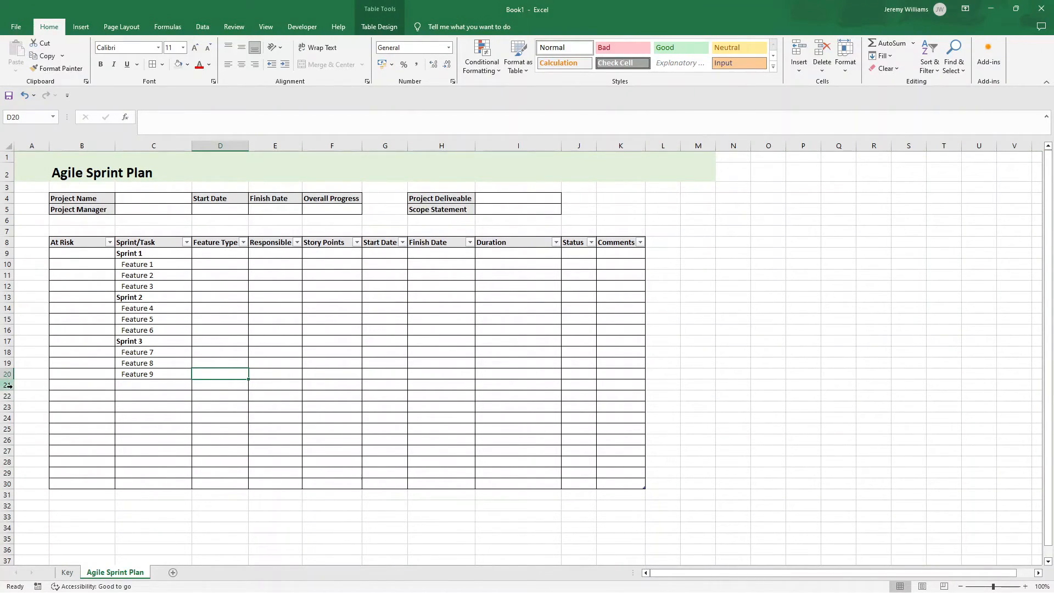
drag(162, 374, 147, 266)
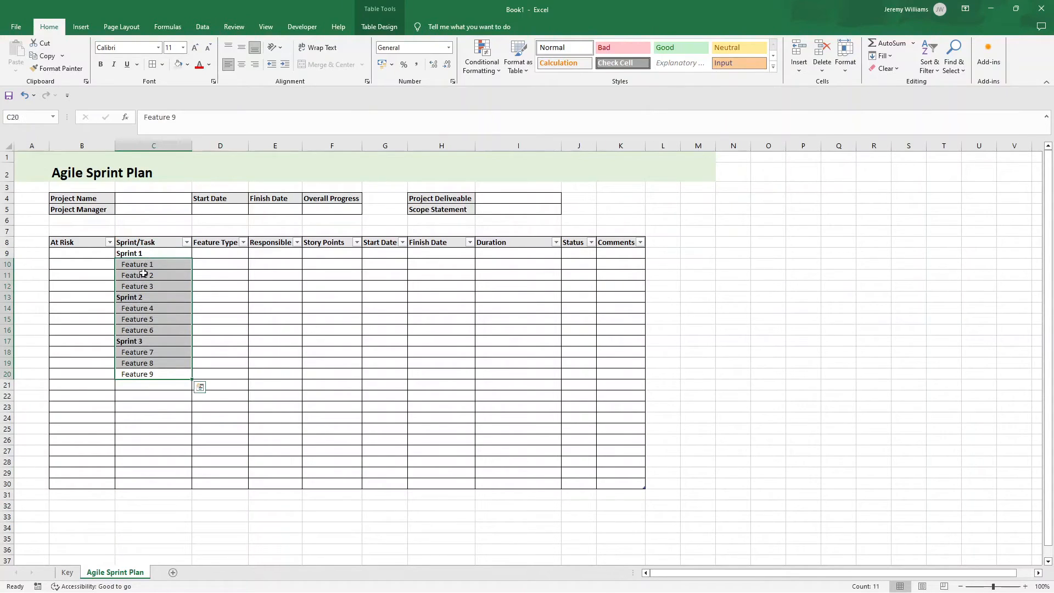
click(18, 395)
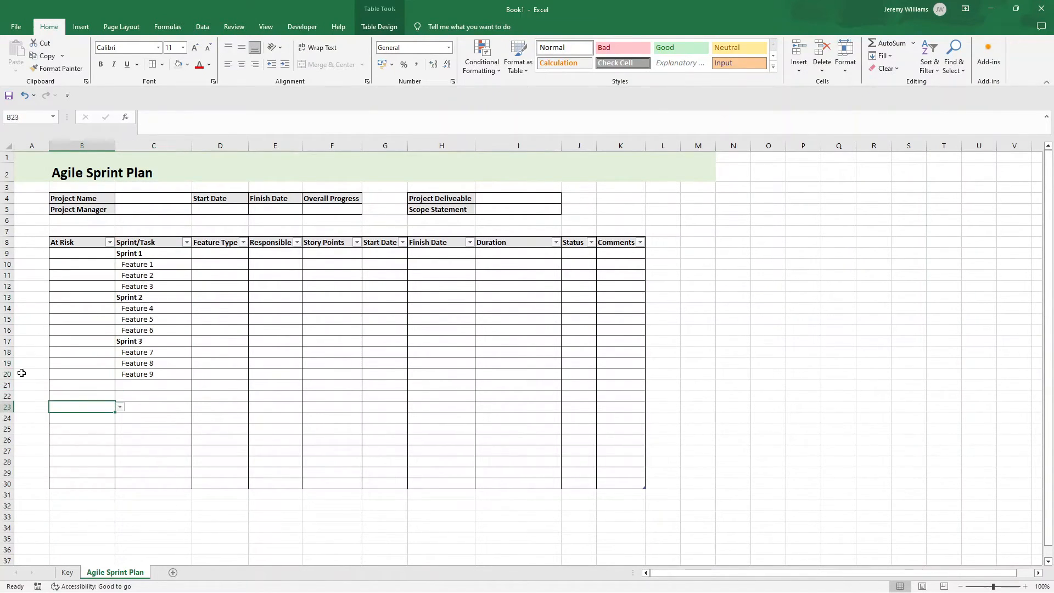
click(4, 373)
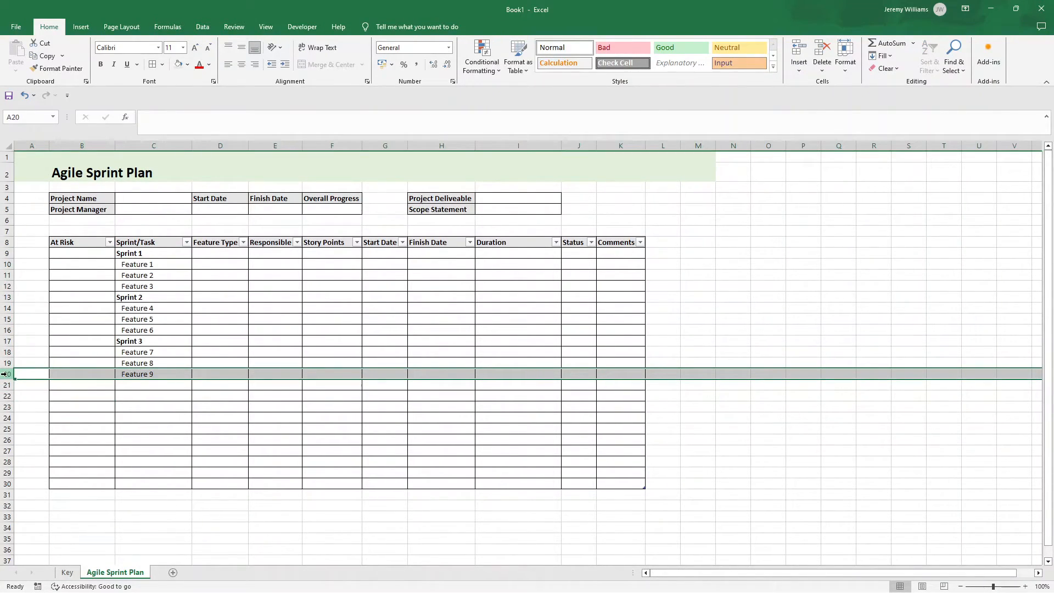
shift+click(5, 488)
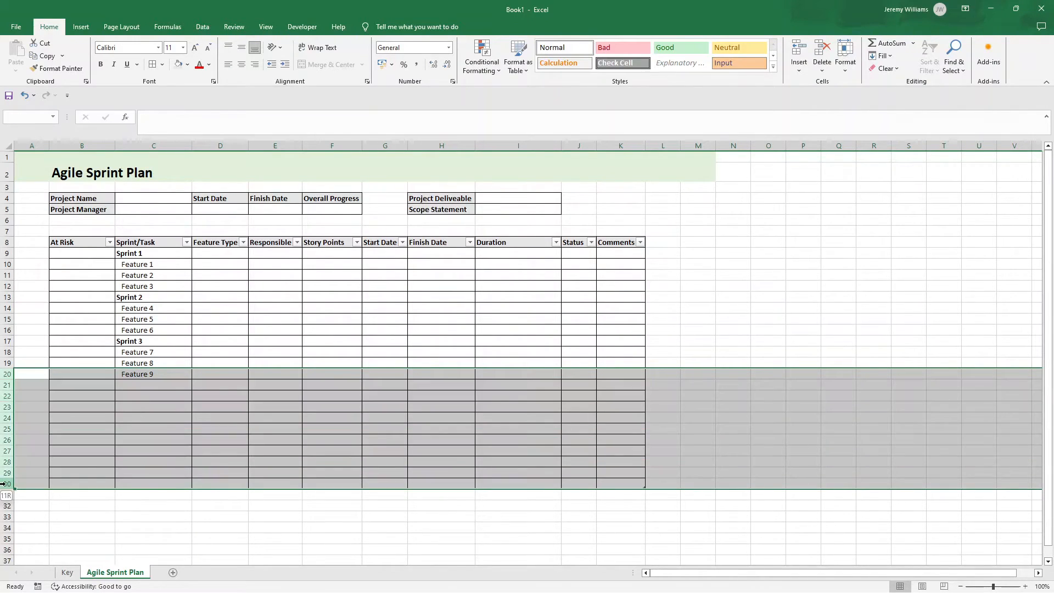
right_click(5, 385)
click(55, 493)
click(182, 408)
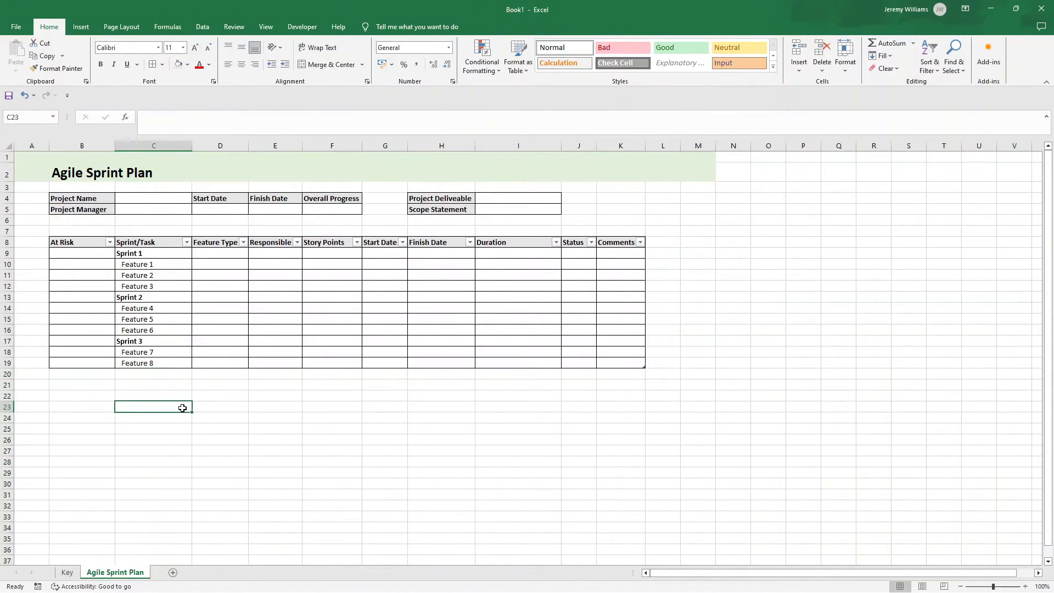
Step: On the Key sheet, copy the At Risk list to D4, rename its header Feature Type and fit column D to the text
click(221, 255)
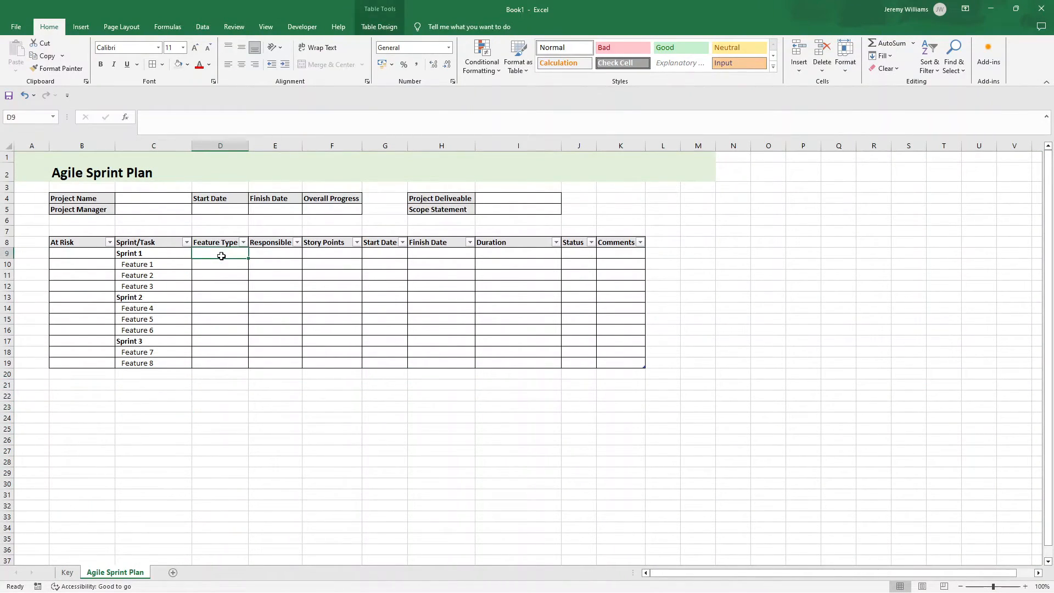
click(68, 573)
drag(69, 199, 69, 219)
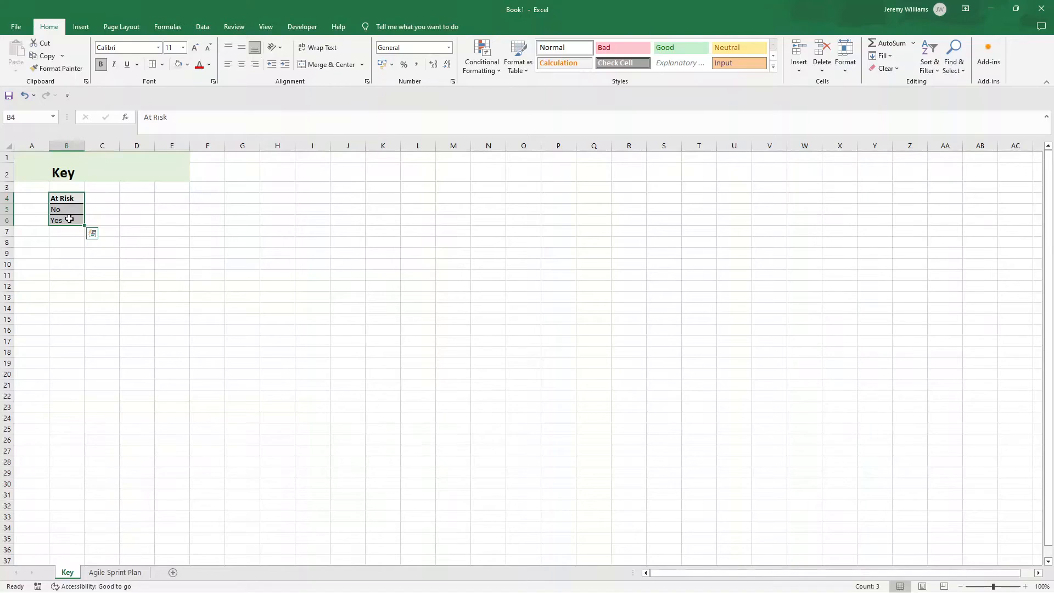
key(ctrl+c)
key(ctrl+v)
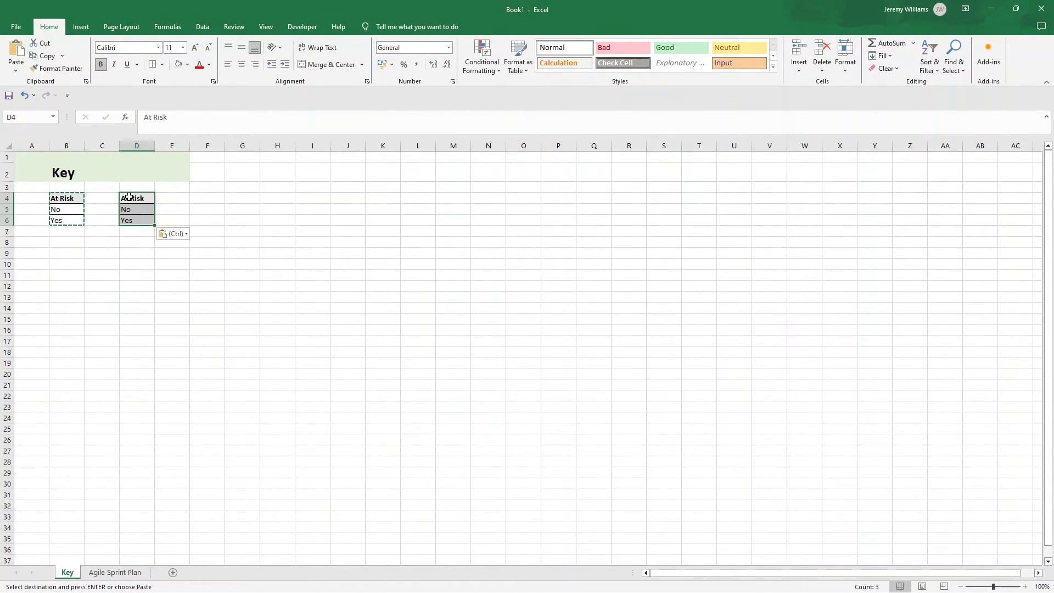
double_click(135, 198)
text(Feature Type)
key(Return)
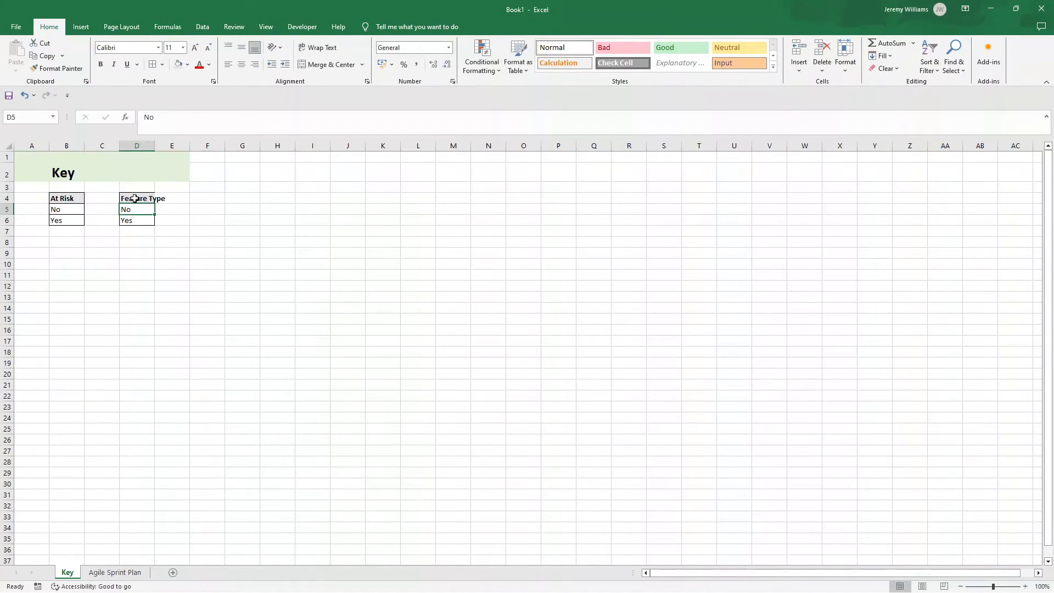
double_click(156, 143)
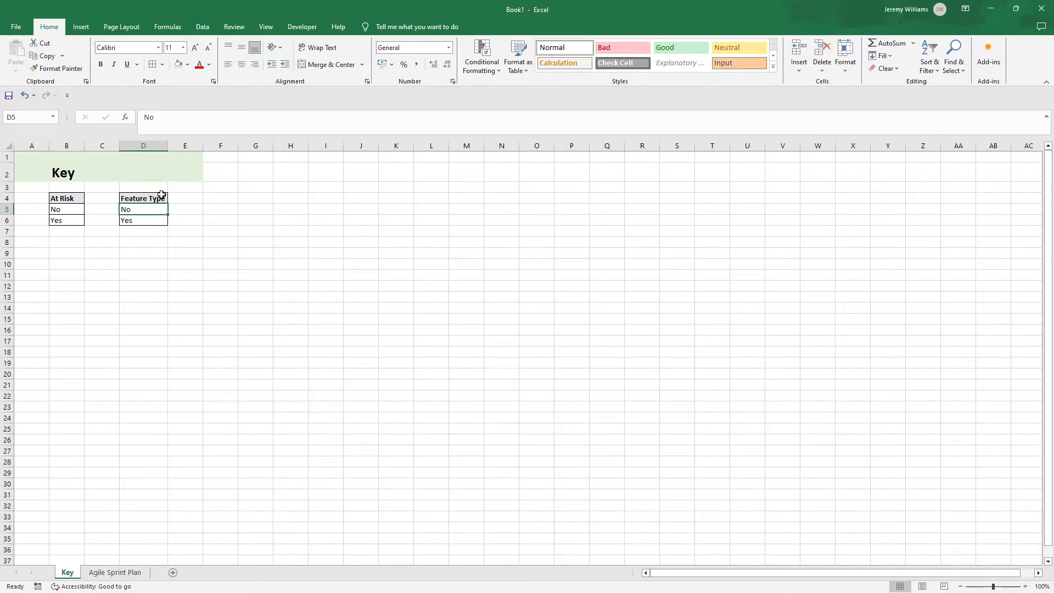
Step: Fill the Feature Type list in D5:D7 with New, Improvement and Bug, and apply borders to these cells
text(New)
key(Return)
text(Improvement)
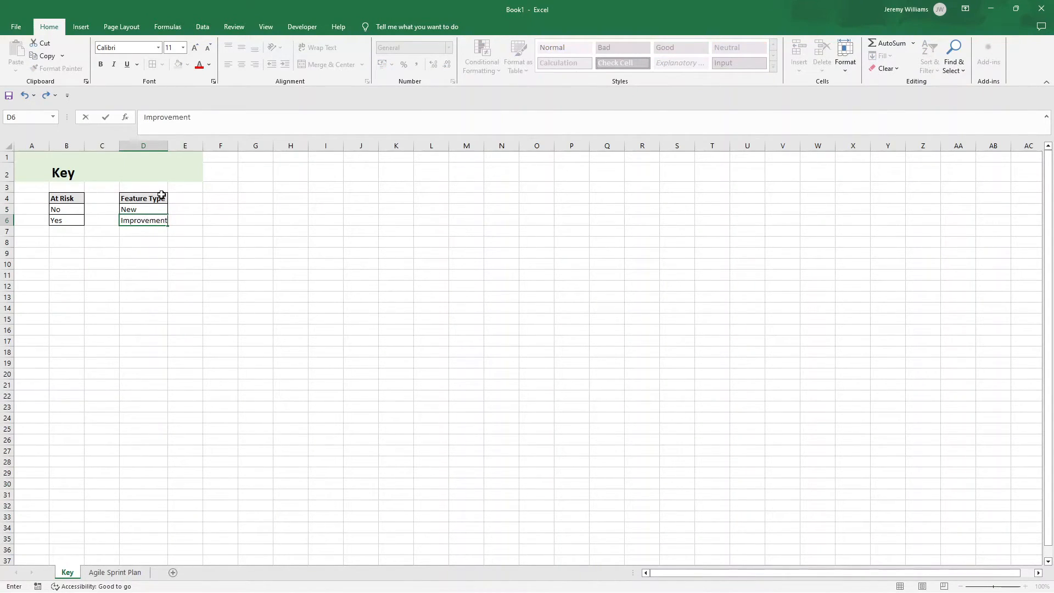
key(Return)
text(Bg)
key(Return)
key(Up)
text(Bug)
key(Return)
drag(150, 209, 149, 231)
click(152, 65)
click(212, 255)
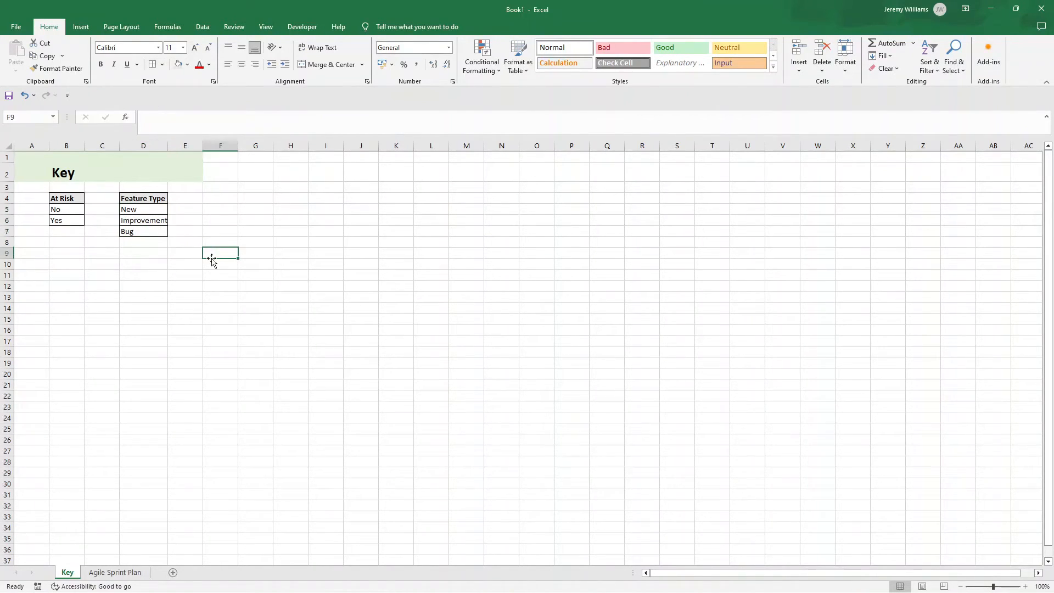
Step: On the Agile Sprint Plan sheet, add a list data validation to column D using Key!$D$5:$D$7 as the source
click(129, 572)
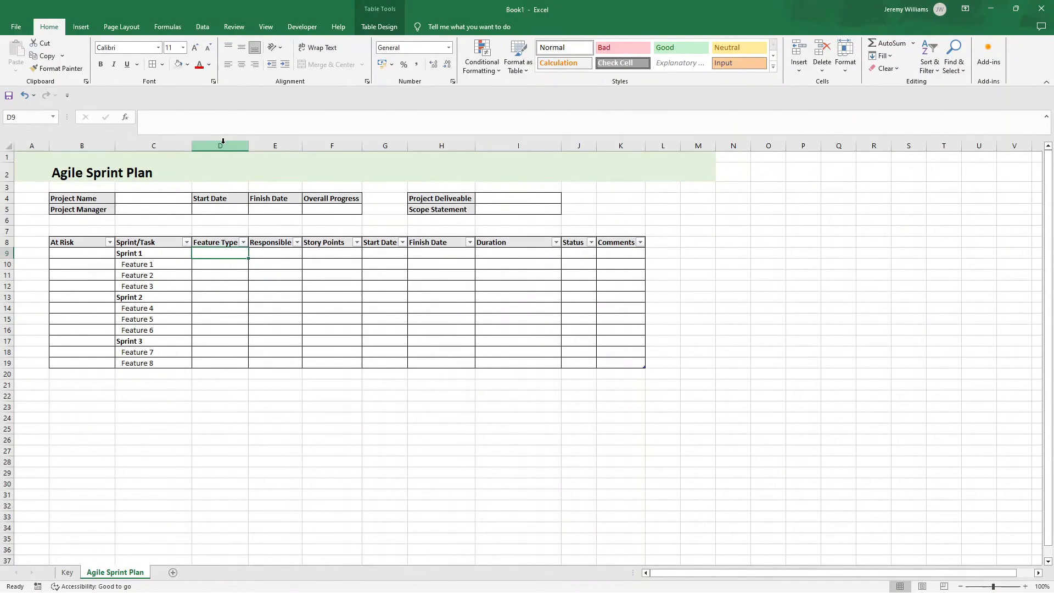
click(223, 143)
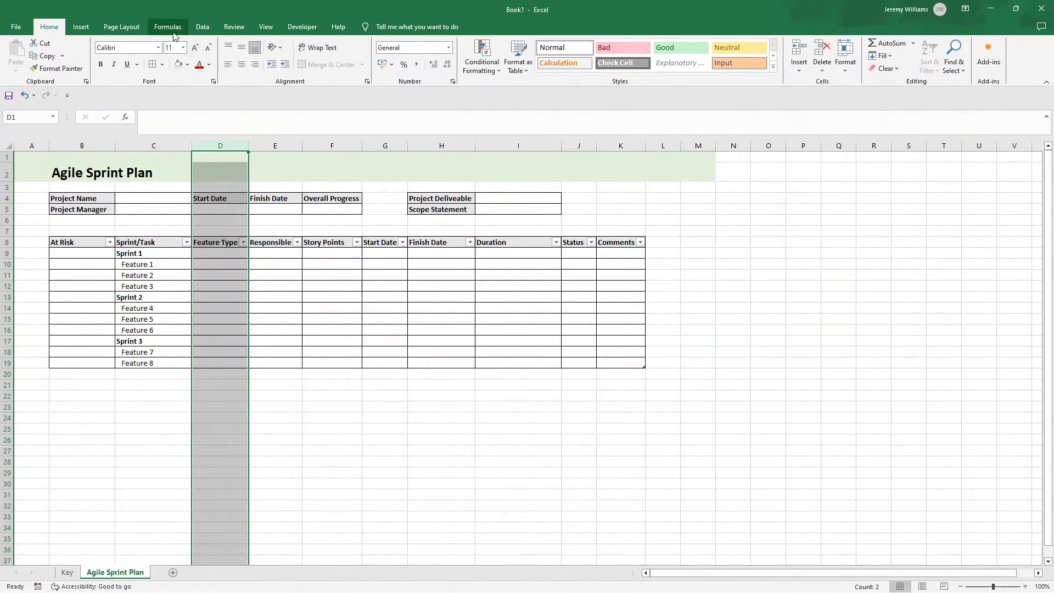
click(202, 26)
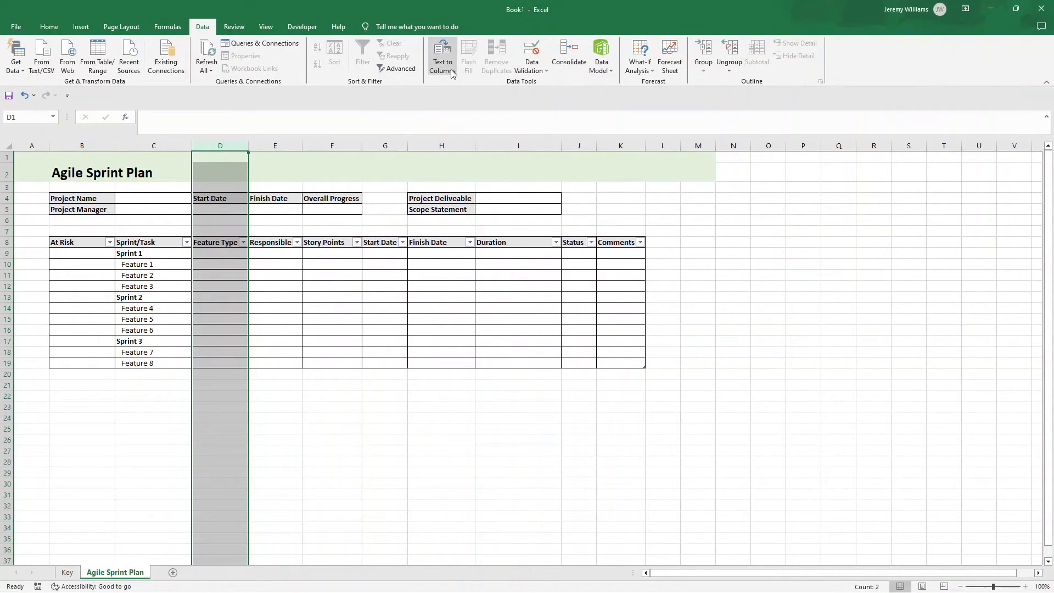
click(528, 70)
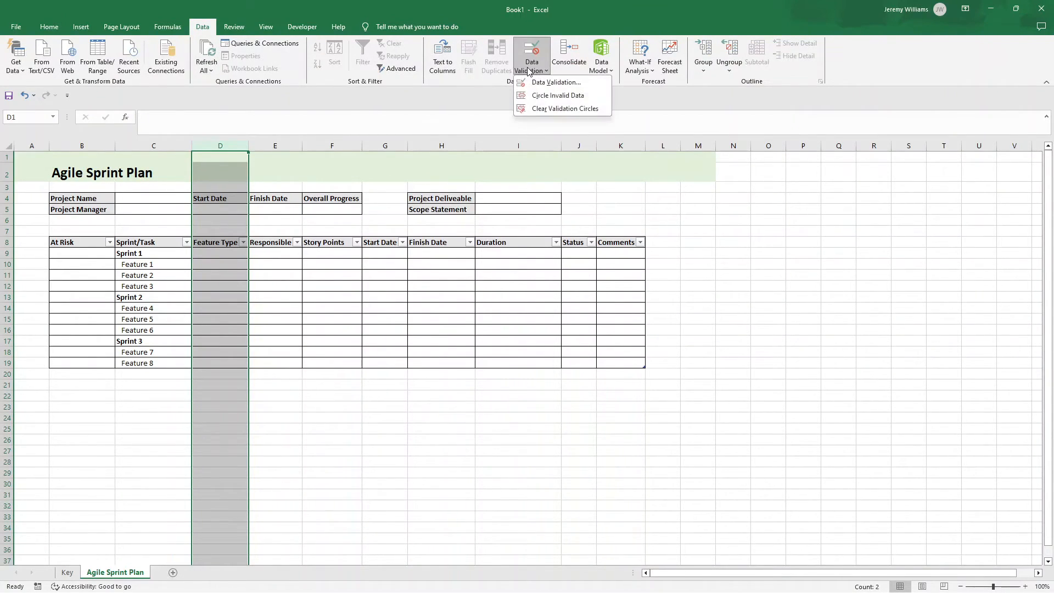
click(552, 82)
click(774, 237)
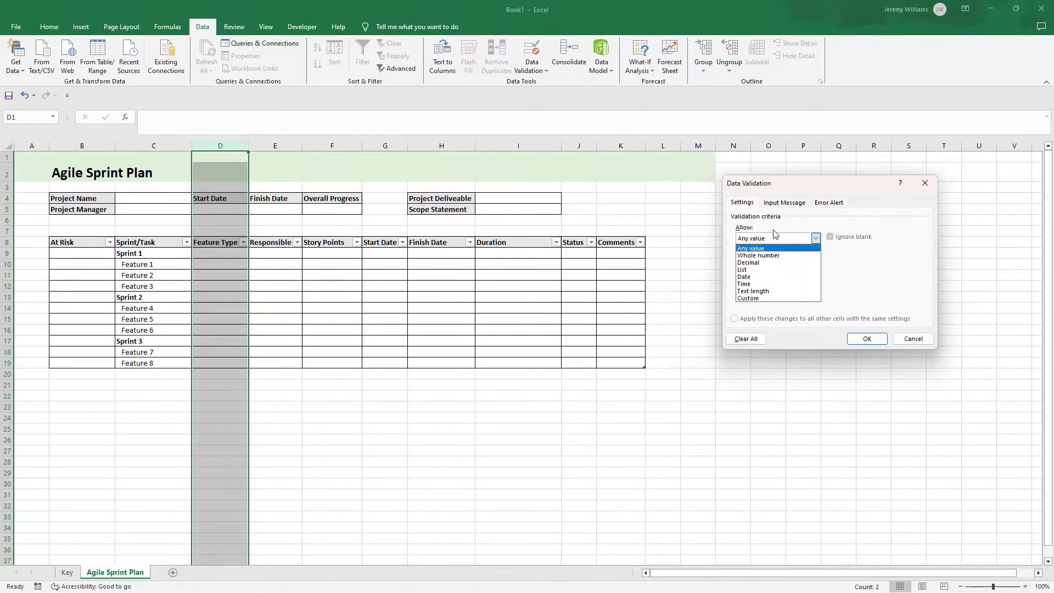
click(763, 248)
click(815, 238)
click(773, 270)
click(873, 283)
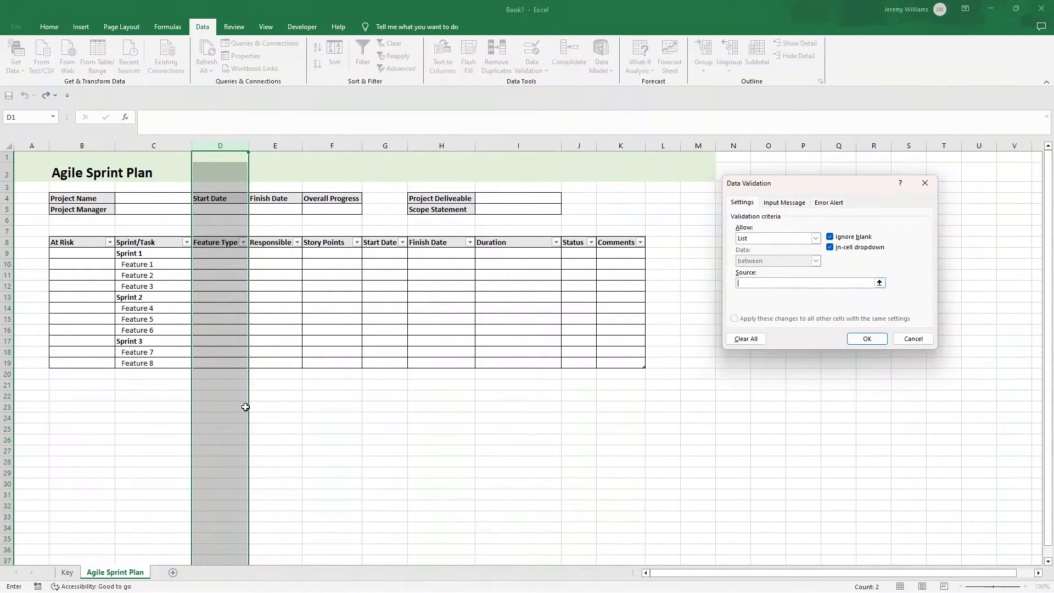
click(67, 572)
drag(156, 209, 156, 234)
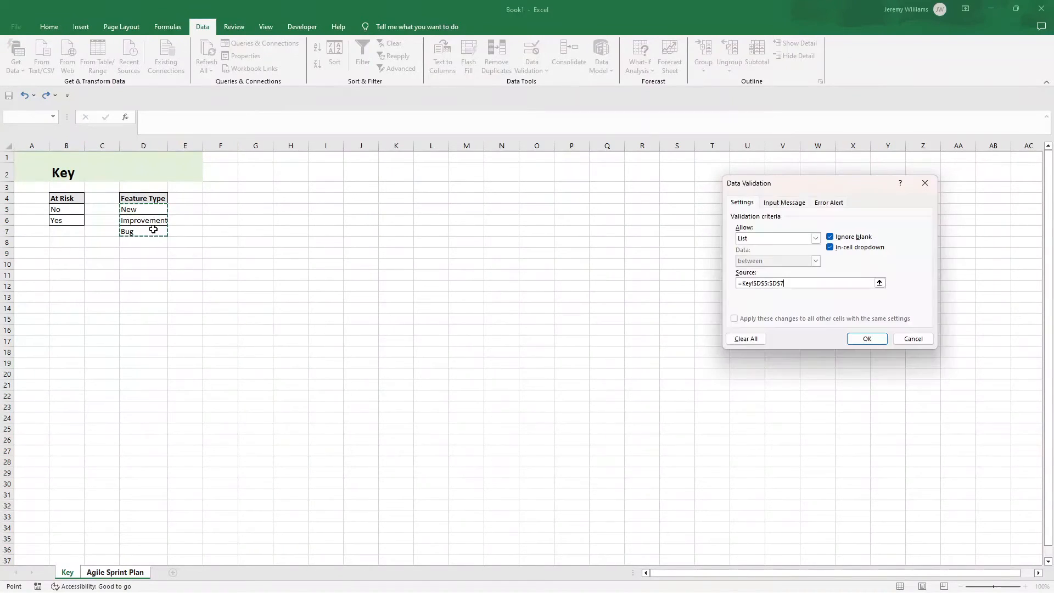
click(848, 337)
click(223, 276)
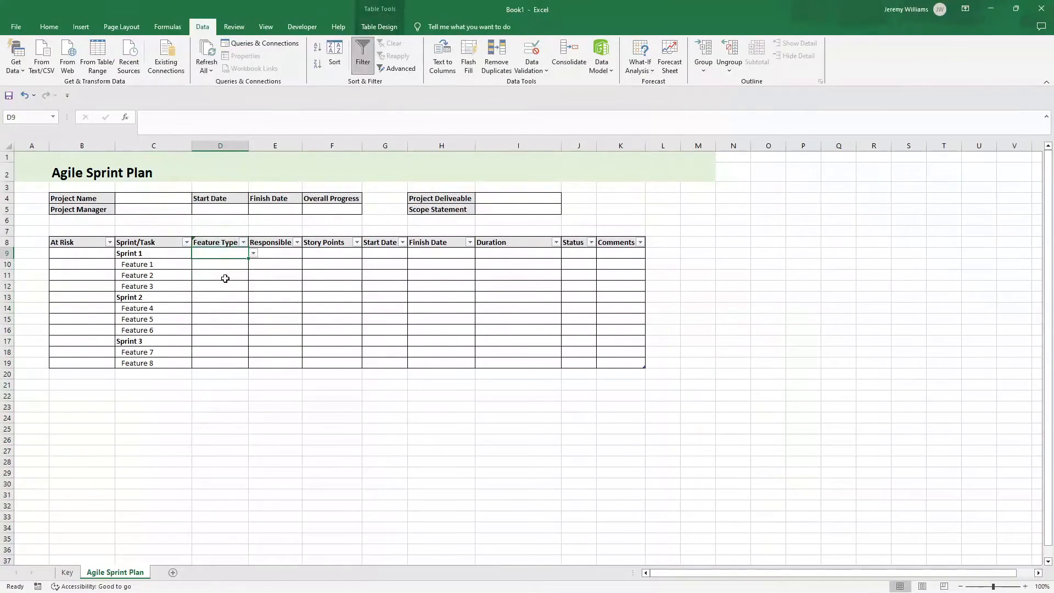
click(253, 276)
click(224, 277)
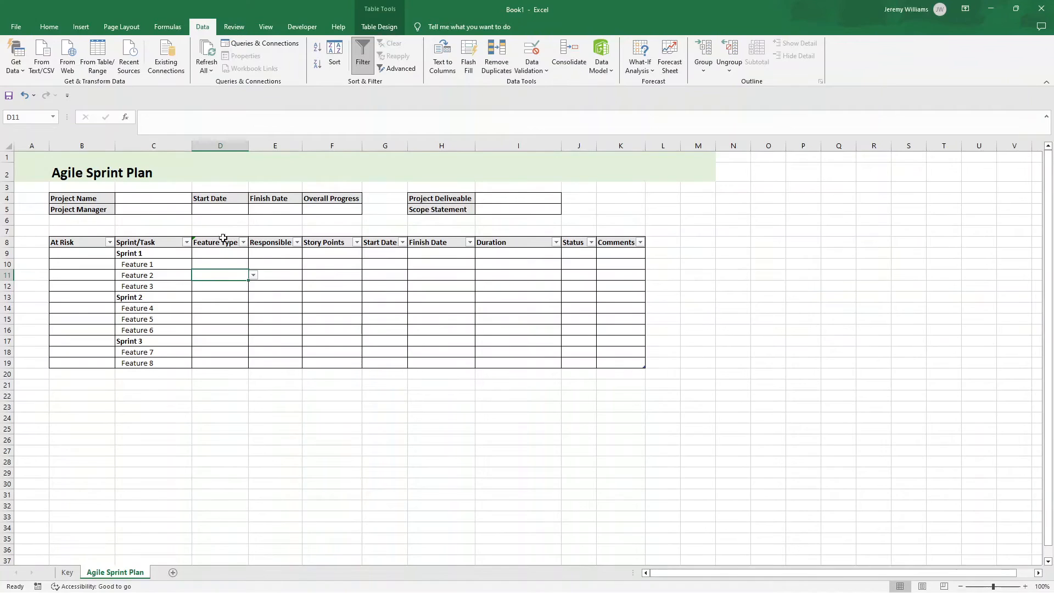
Step: Reset the data validation of D1:D8, above the Feature Type entries, to allow any value
click(219, 158)
drag(220, 157, 228, 244)
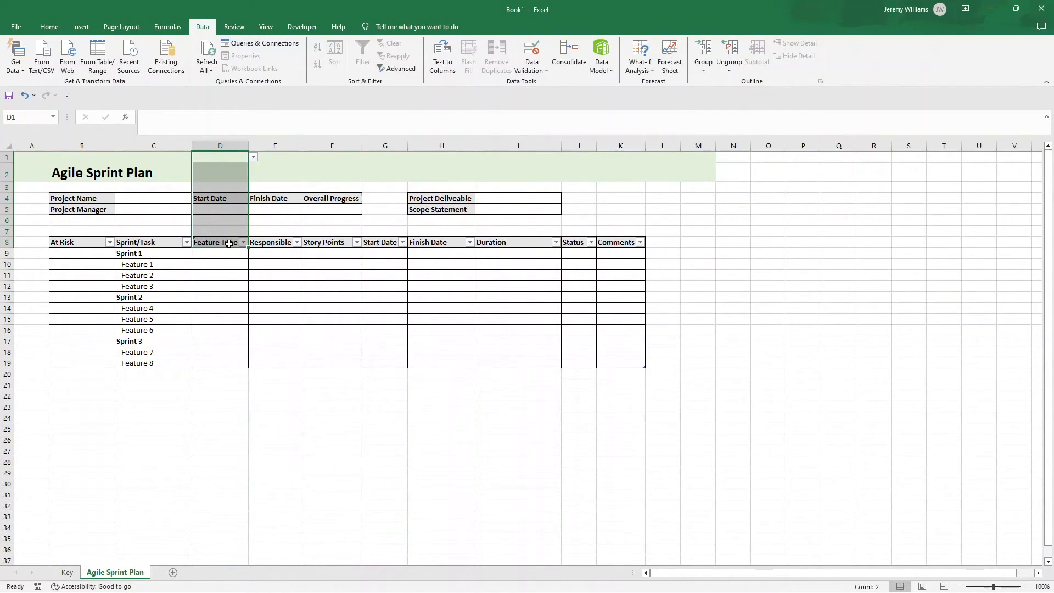
click(535, 72)
click(543, 82)
click(815, 238)
click(796, 250)
click(866, 338)
click(219, 263)
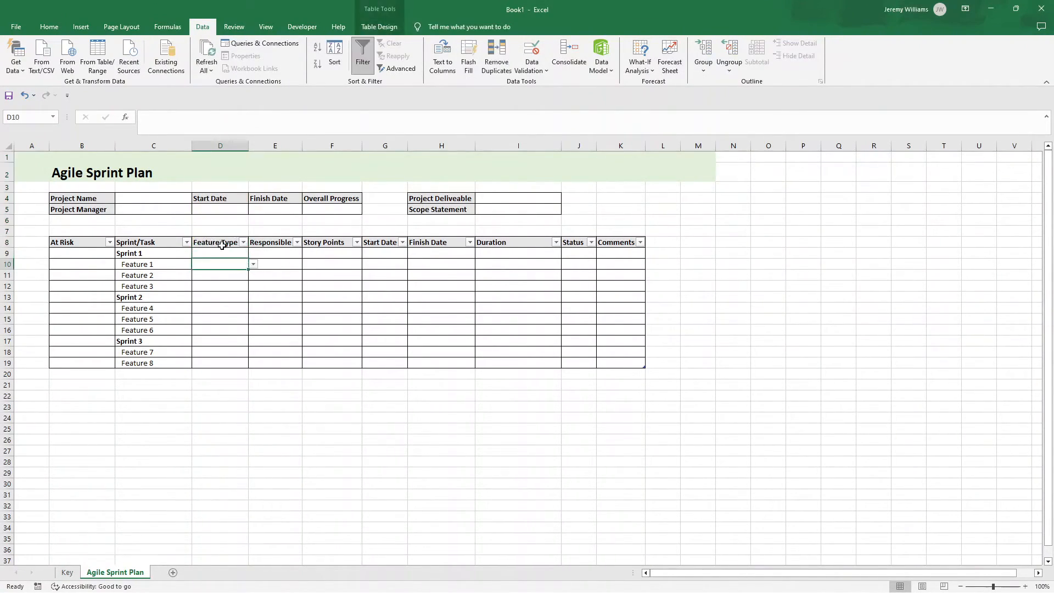
click(273, 253)
click(275, 266)
click(275, 254)
click(277, 272)
click(285, 257)
click(288, 265)
click(322, 255)
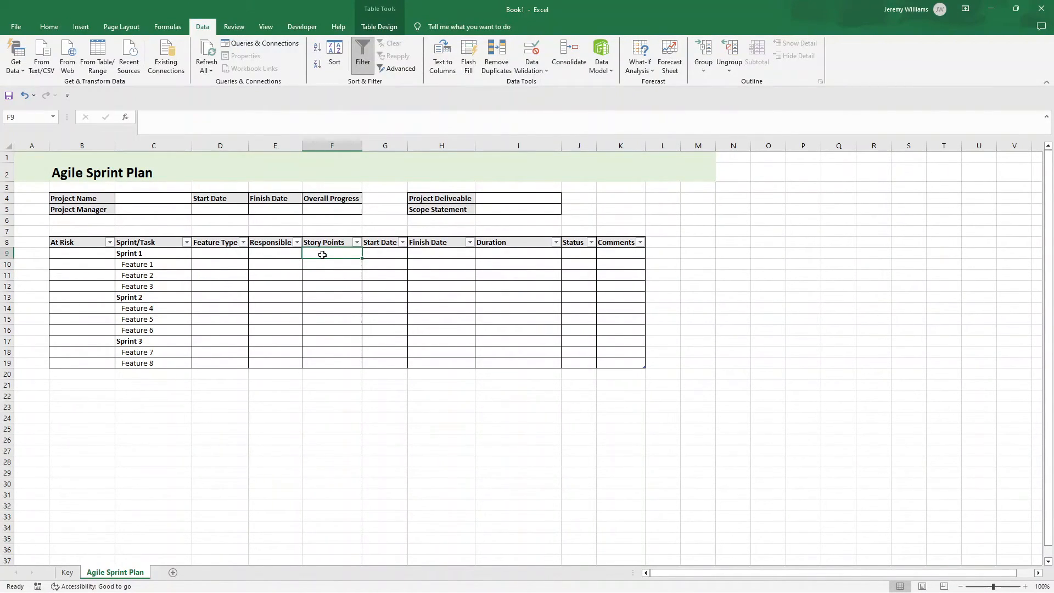
Step: Format the Start Date column G as a date of type *14/03/2012
click(394, 252)
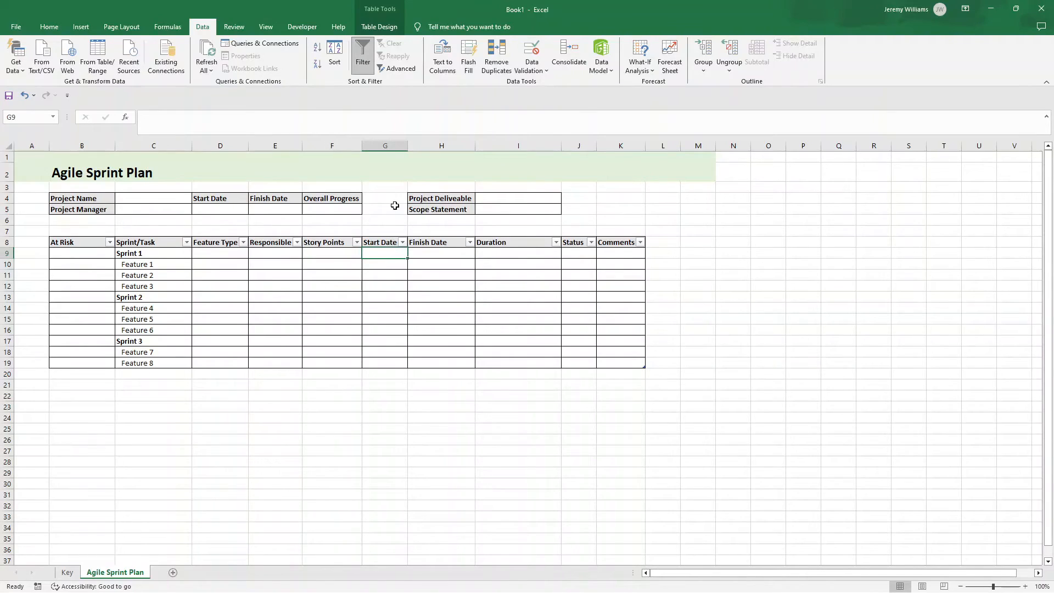
right_click(391, 144)
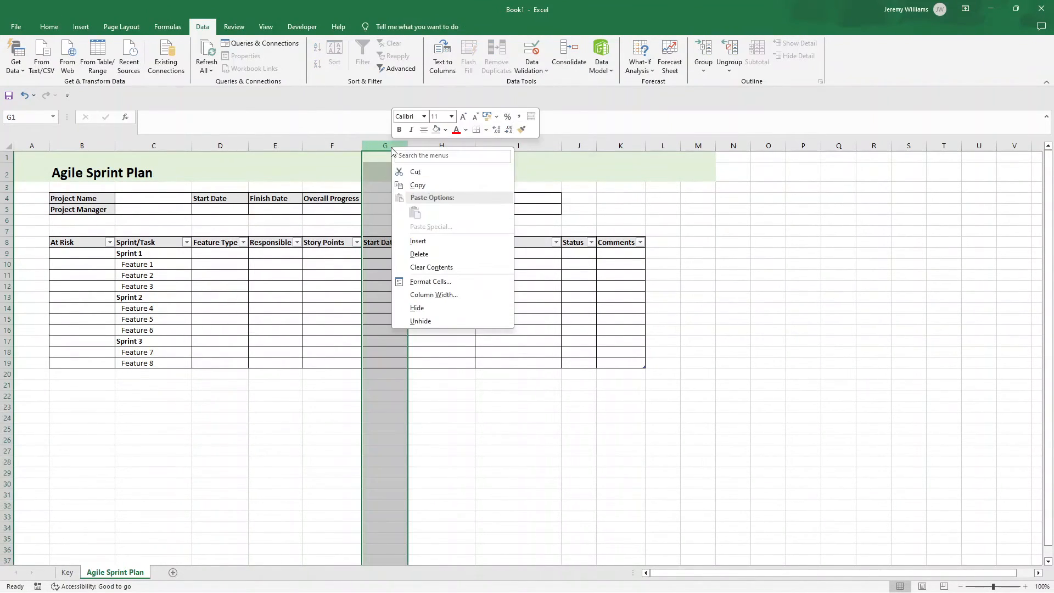
click(439, 284)
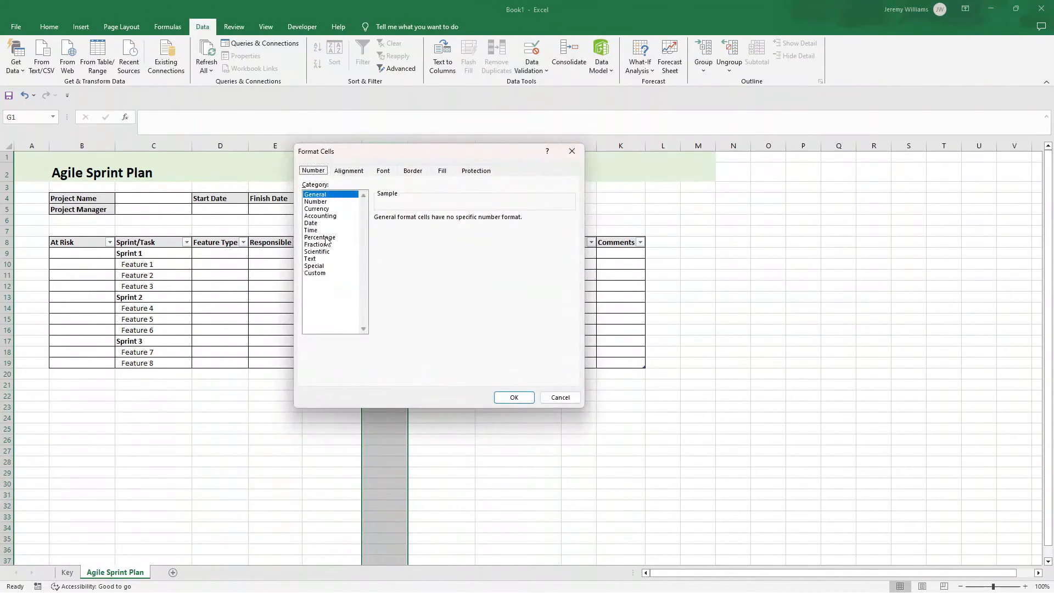
click(311, 223)
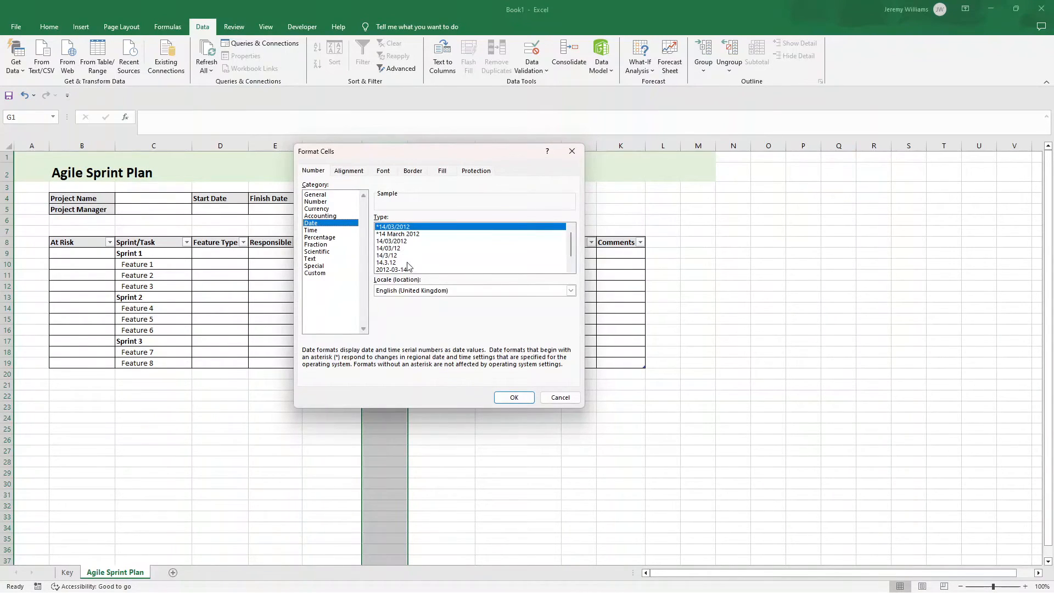
mouse_move(570, 242)
mouse_down()
mouse_move(574, 263)
mouse_move(571, 237)
mouse_up()
click(514, 398)
click(516, 399)
Step: Format the Finish Date column H as a date of type *14/03/2012
right_click(427, 146)
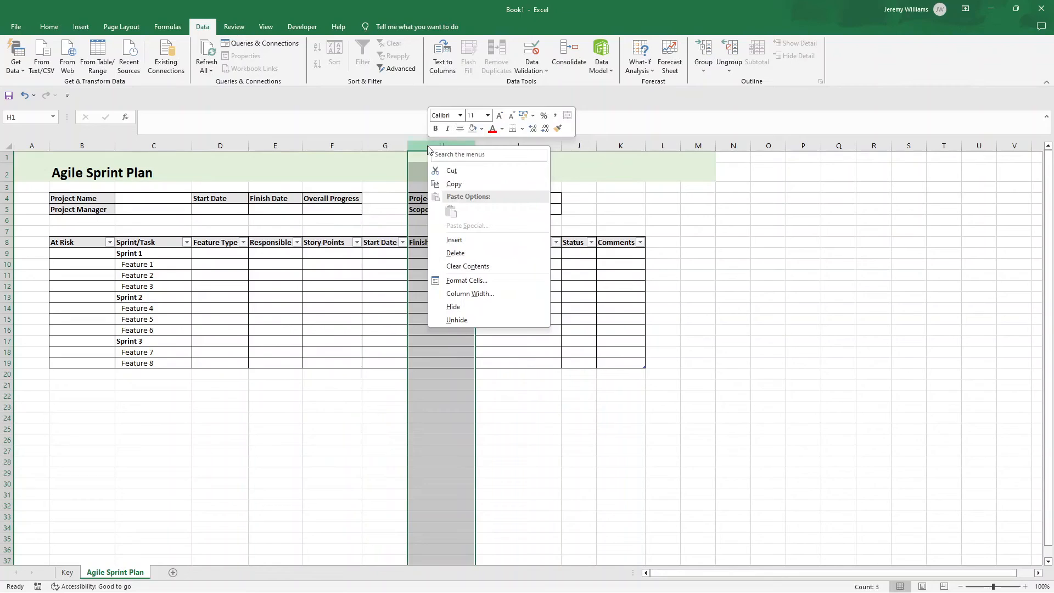
click(458, 285)
click(348, 221)
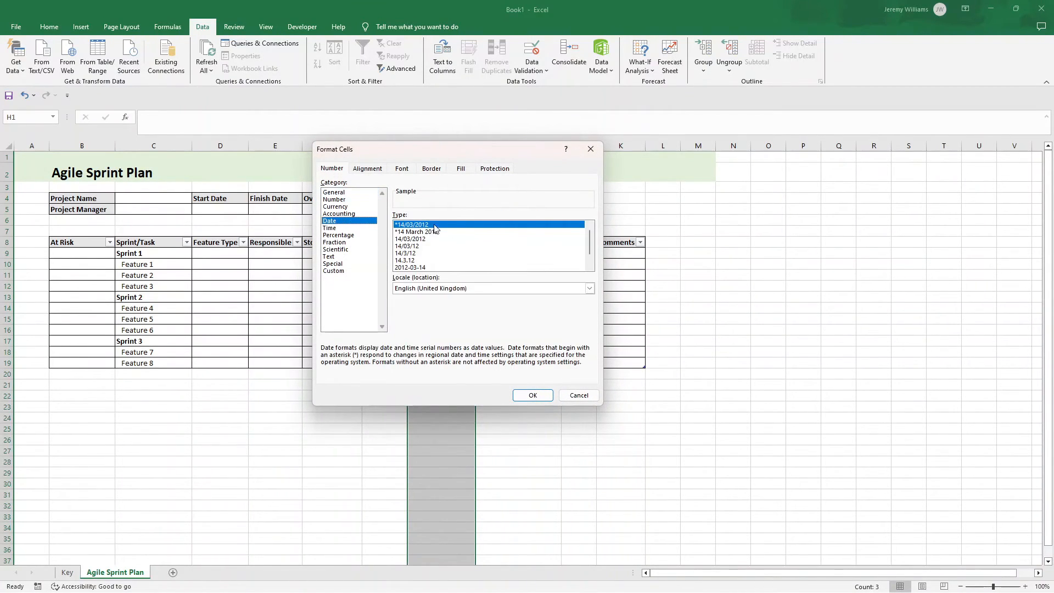
click(527, 398)
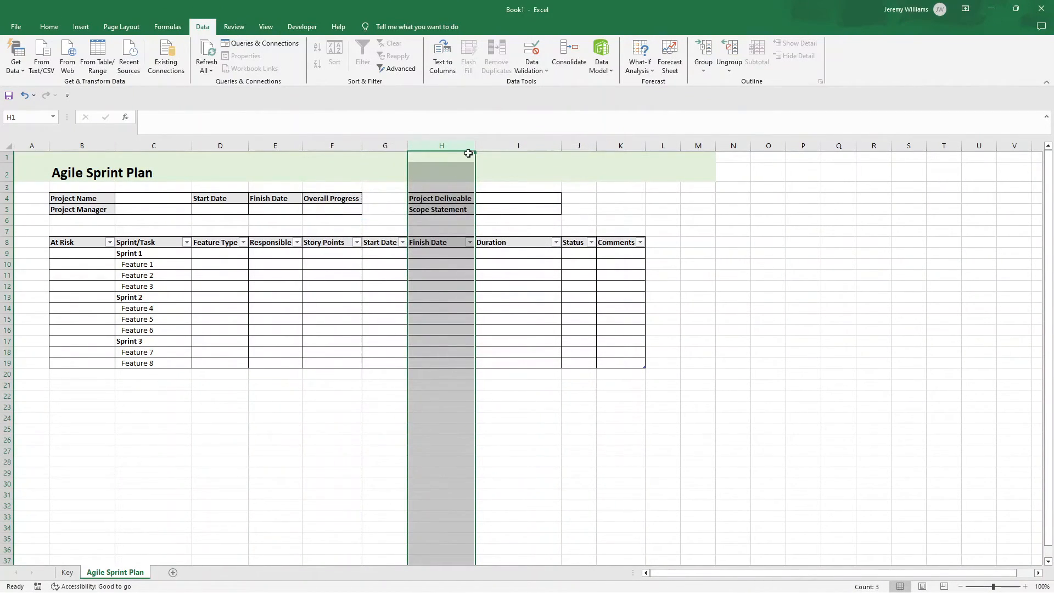
Step: Correct the spelling of the label in H4 to Project Deliverable
double_click(463, 198)
text(r)
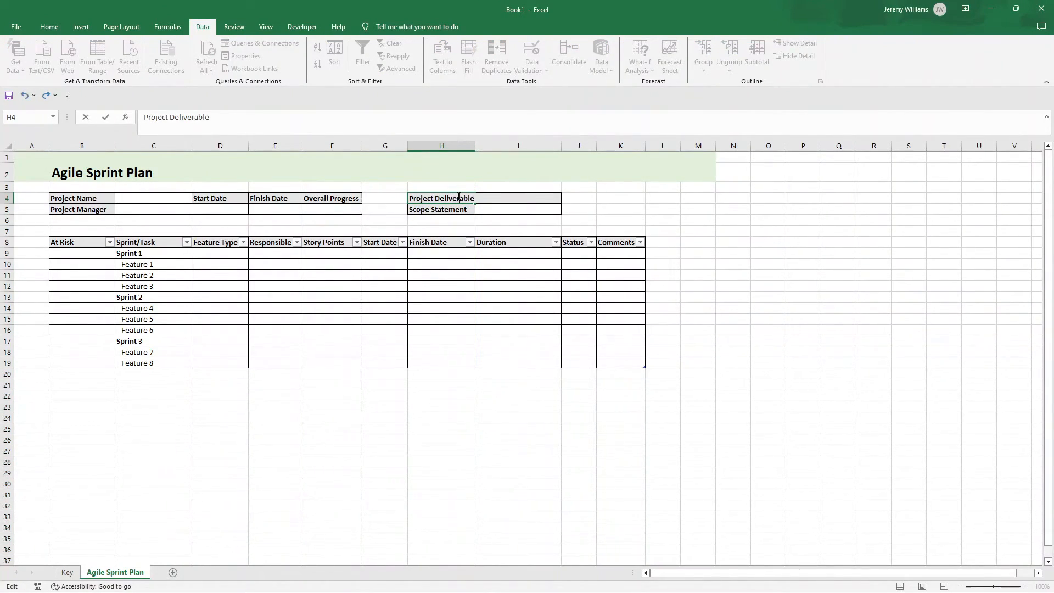
key(Return)
Step: Widen the Status column J to about the width of the Duration column
click(540, 274)
click(499, 252)
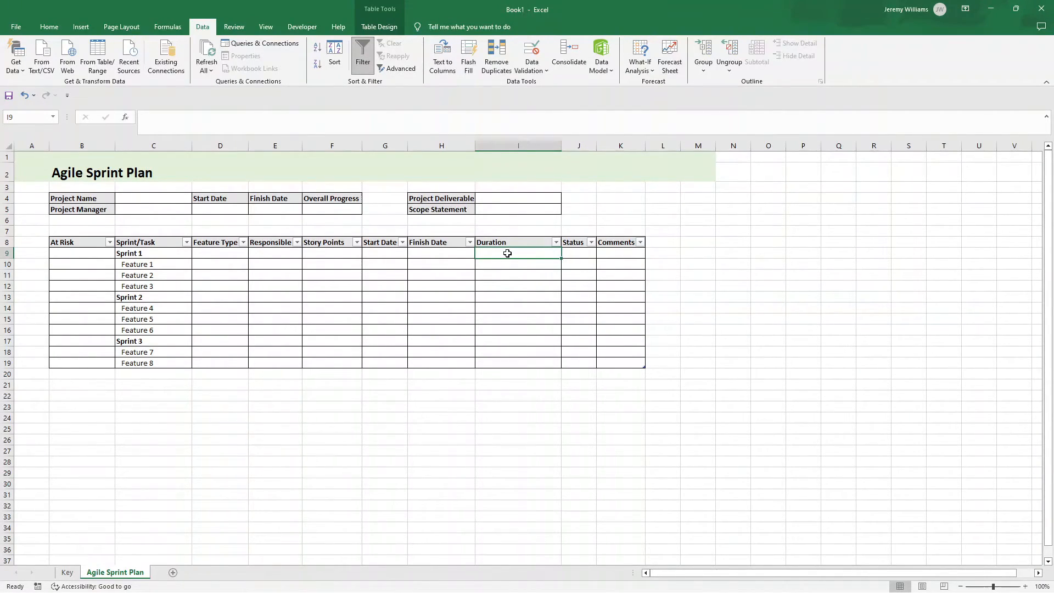
click(576, 253)
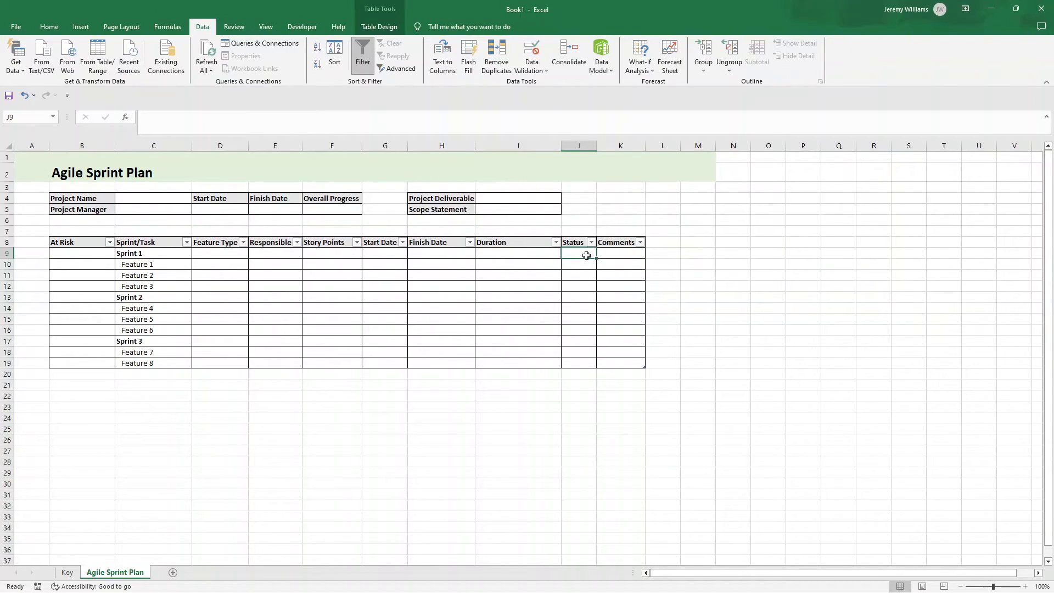
drag(597, 146, 646, 147)
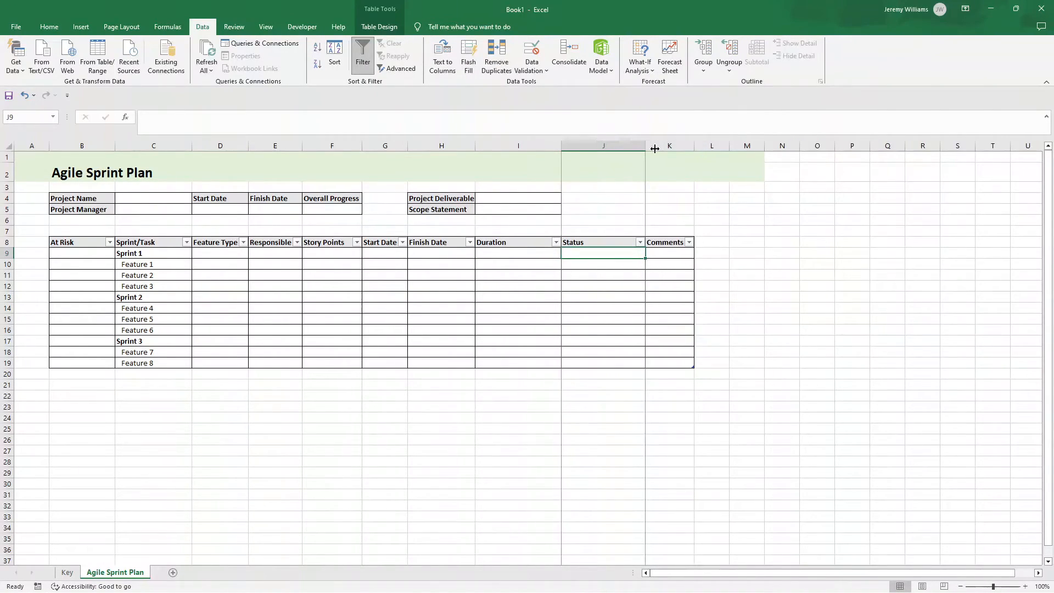
Step: On the Key sheet, enter the header Status in F4 and make it bold
click(67, 572)
click(209, 200)
text(Status)
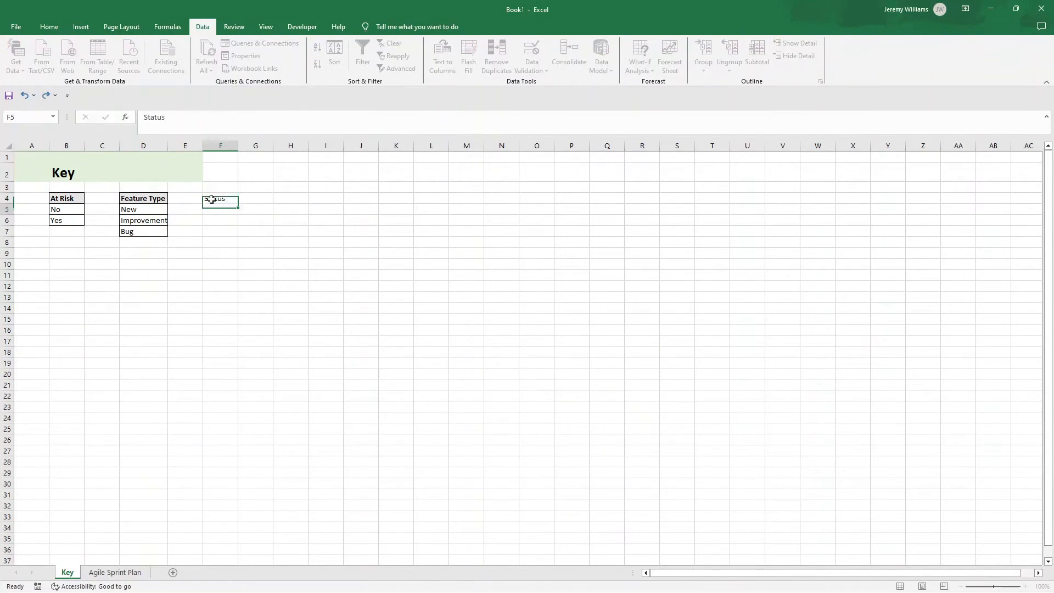
key(Return)
key(Up)
key(ctrl+b)
Step: On the Key sheet, copy the Feature Type list D4:D7 to F4, rename its header Status and widen column F
drag(158, 199, 160, 230)
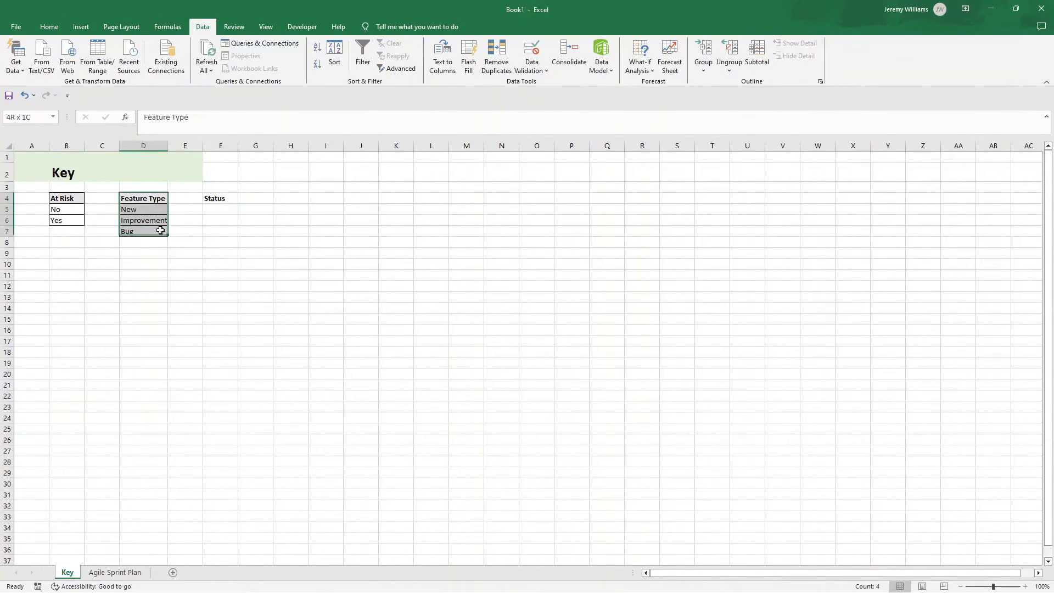
key(ctrl+c)
click(225, 200)
key(ctrl+v)
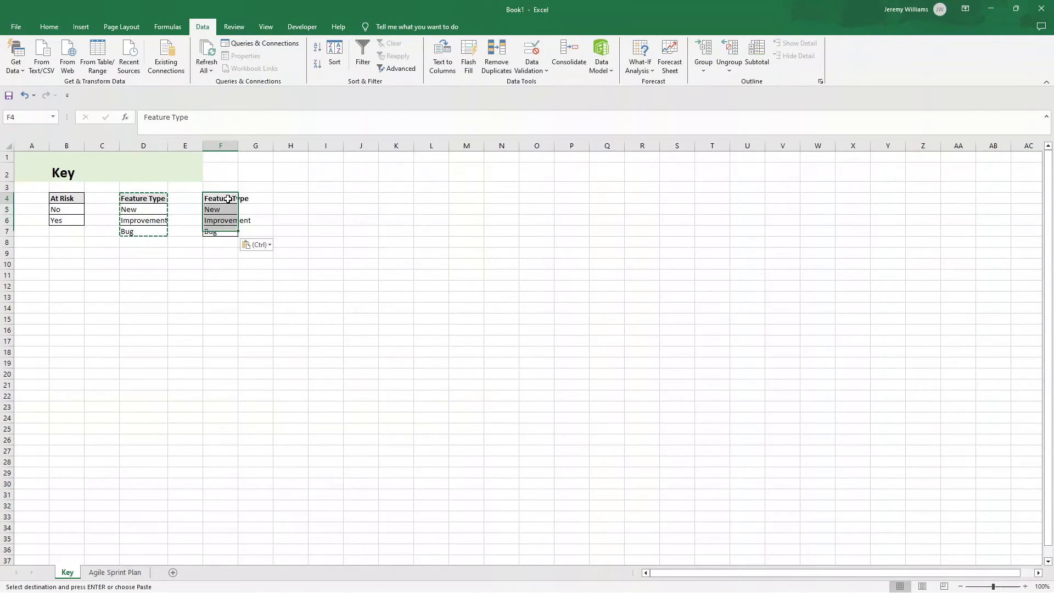
double_click(227, 199)
text(Status)
key(Return)
drag(238, 146, 272, 146)
Step: Replace the copied entries in F5:F7 with Not Started, In Progress and Complete
double_click(237, 209)
double_click(238, 209)
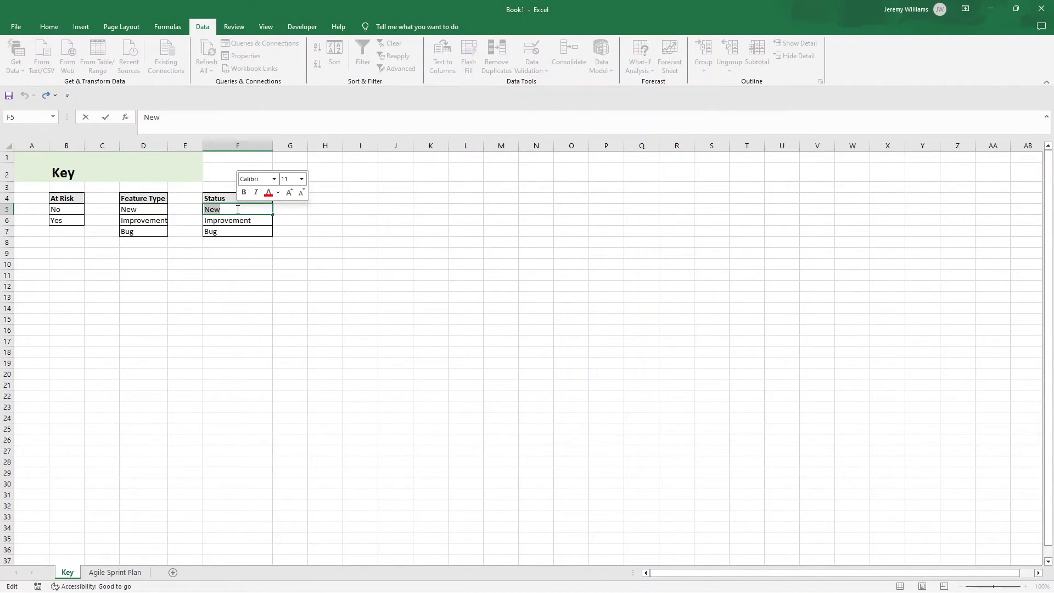
text(Not Started)
key(Return)
key(Delete)
text(In Progress)
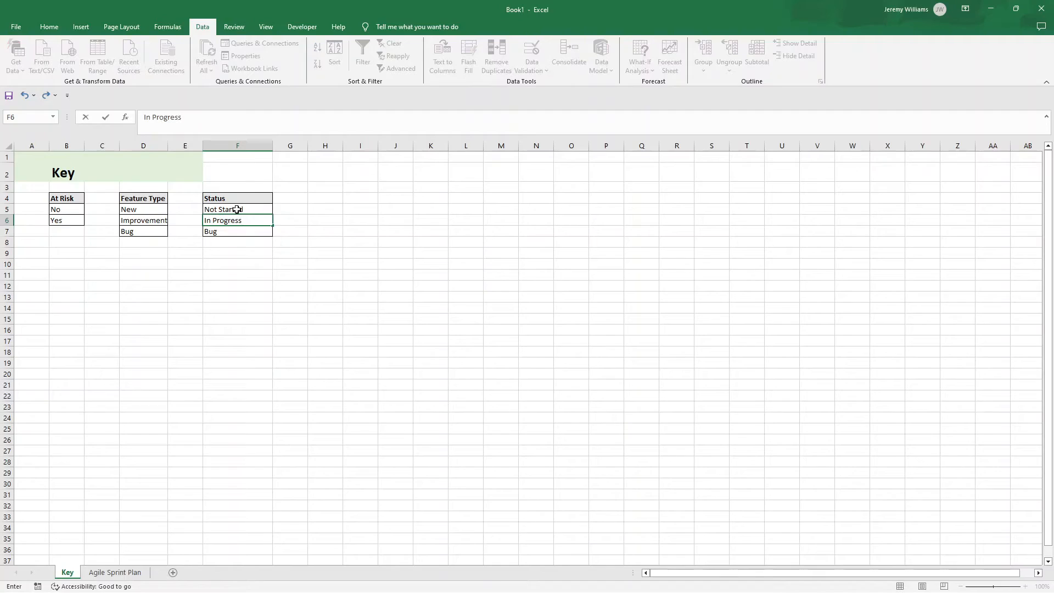
key(Return)
text(Complete)
key(Return)
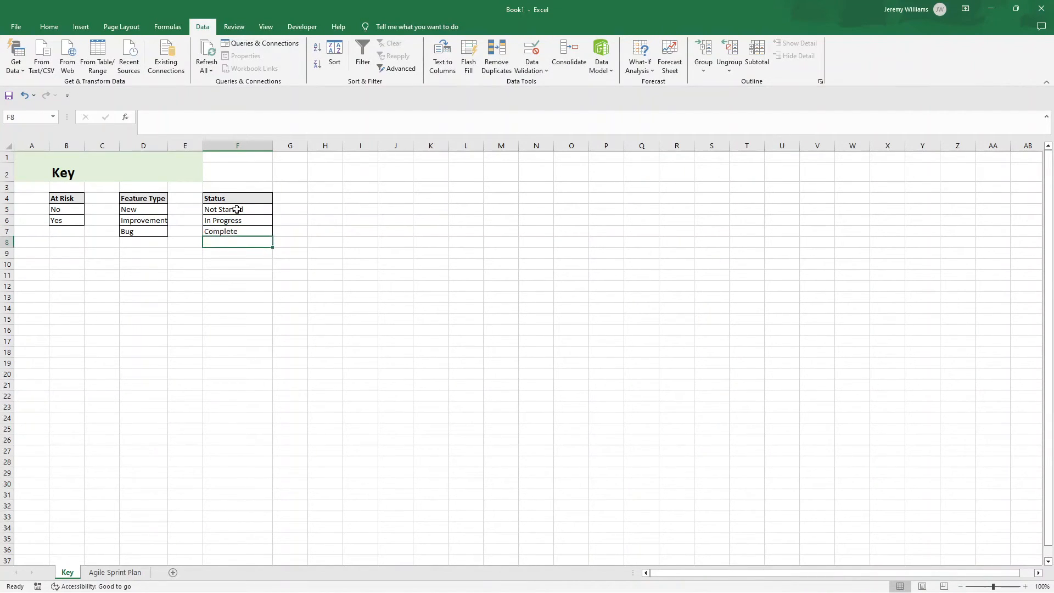
Step: Extend the Status list in F8:F11 with Needs Review, Approved, Overdue and On Hold
text(Need)
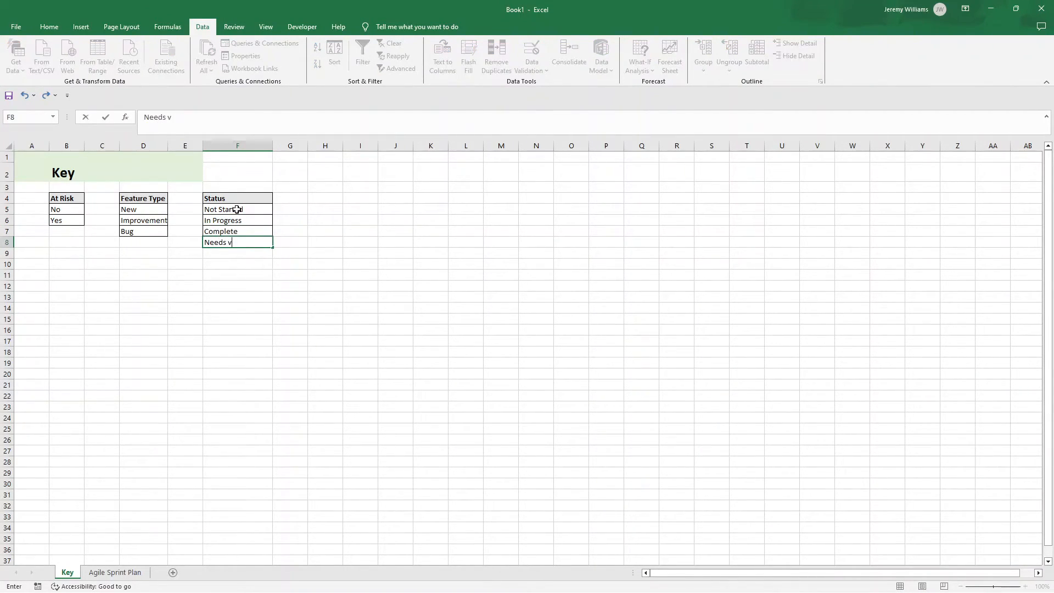
text(s Review)
key(Return)
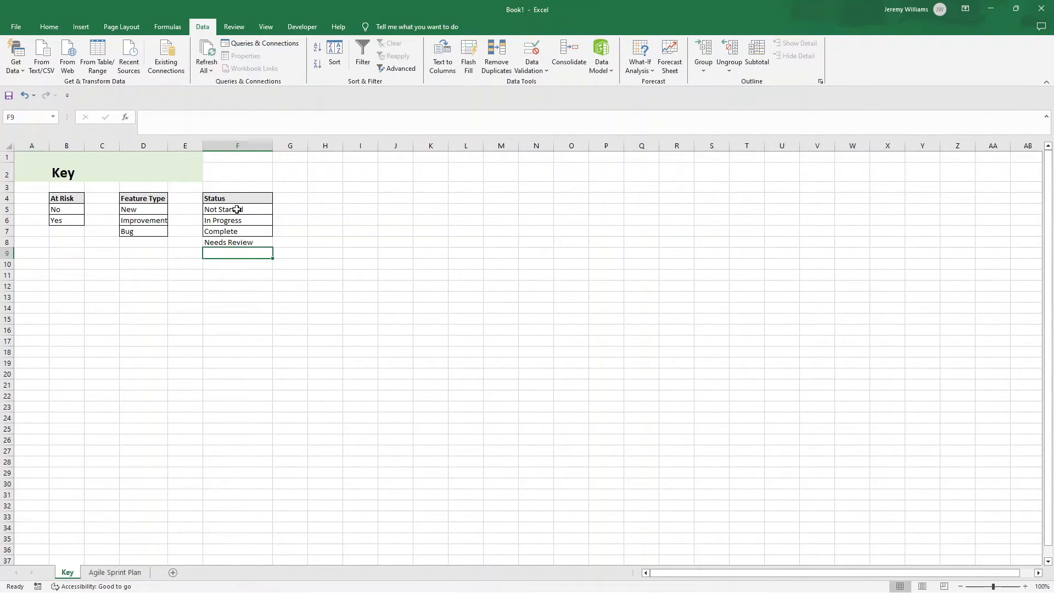
text(Ap)
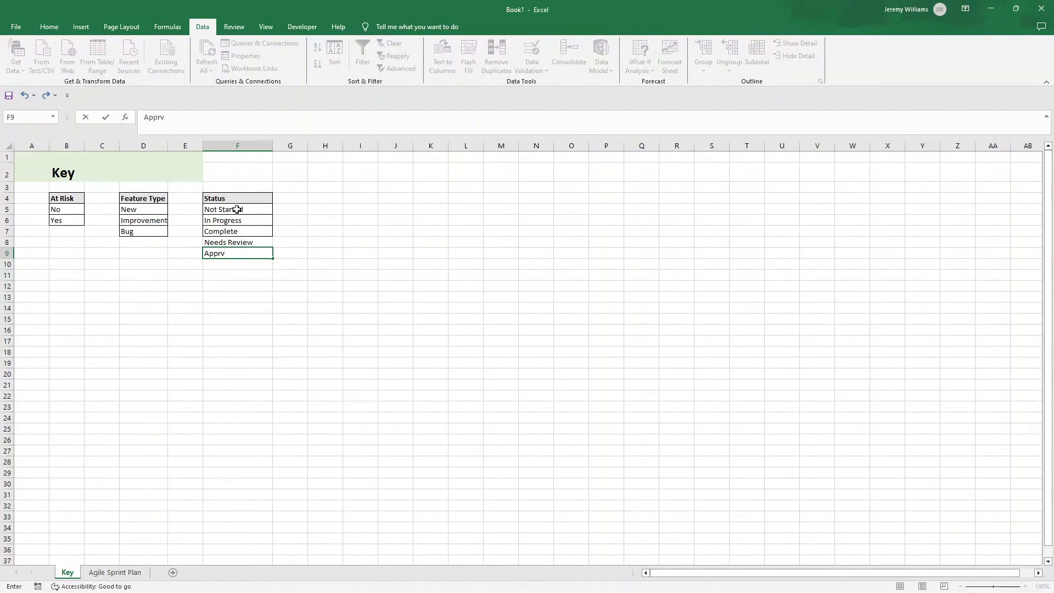
text(proved)
key(Return)
text(Overdue)
key(Return)
text(On Hold)
key(Return)
Step: Apply borders to the Status entries in F5:F11
drag(237, 209, 239, 276)
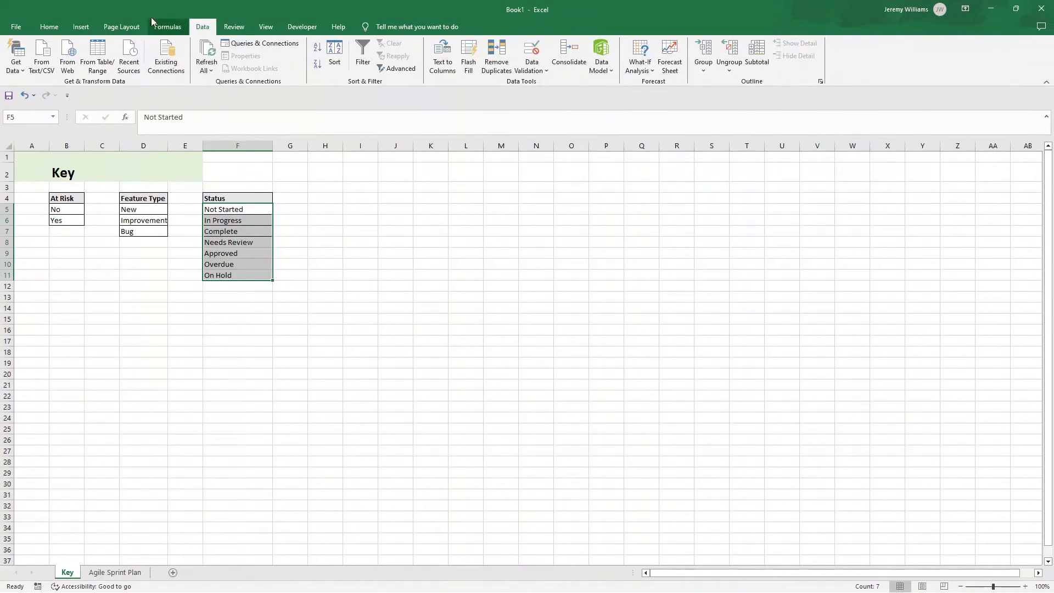
click(60, 26)
click(152, 64)
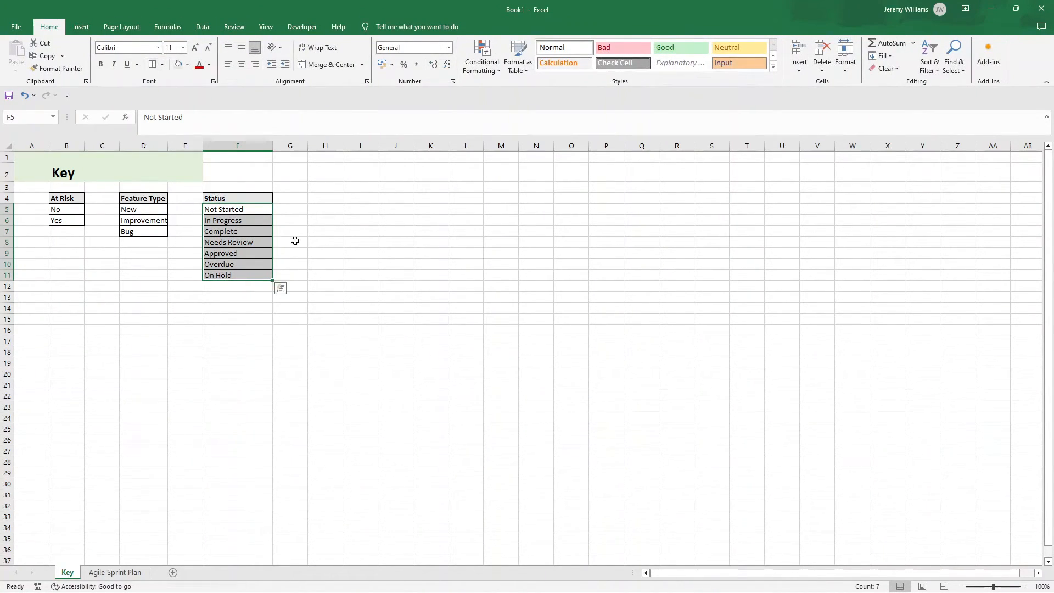
Step: Extend the green title band across column F with Format Painter and narrow the spacer columns A, C and E
click(293, 240)
click(198, 159)
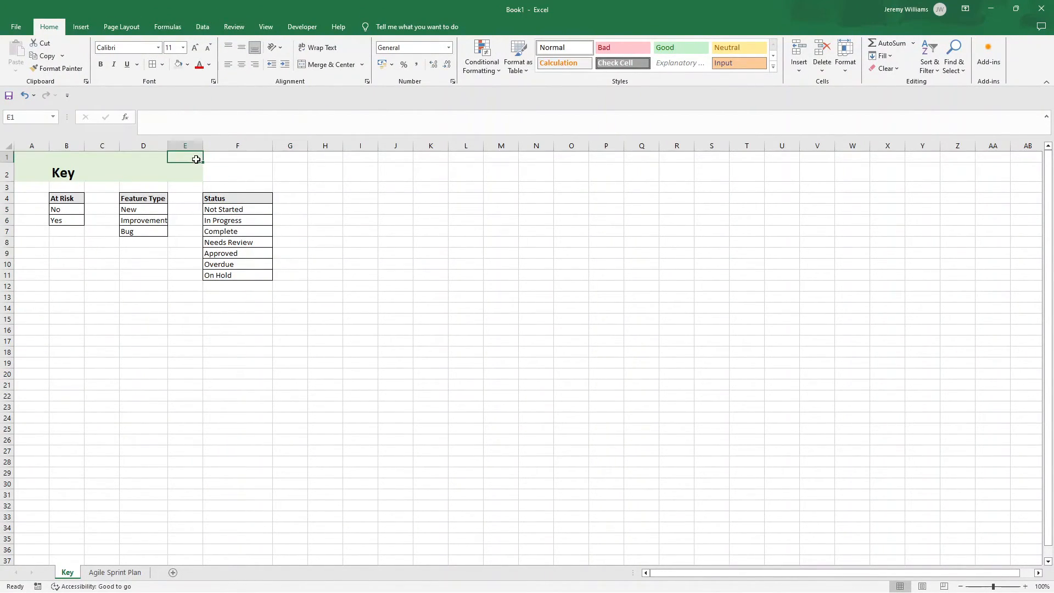
click(79, 71)
mouse_move(217, 157)
mouse_down()
mouse_move(218, 171)
mouse_move(195, 144)
mouse_move(31, 143)
mouse_up()
click(259, 293)
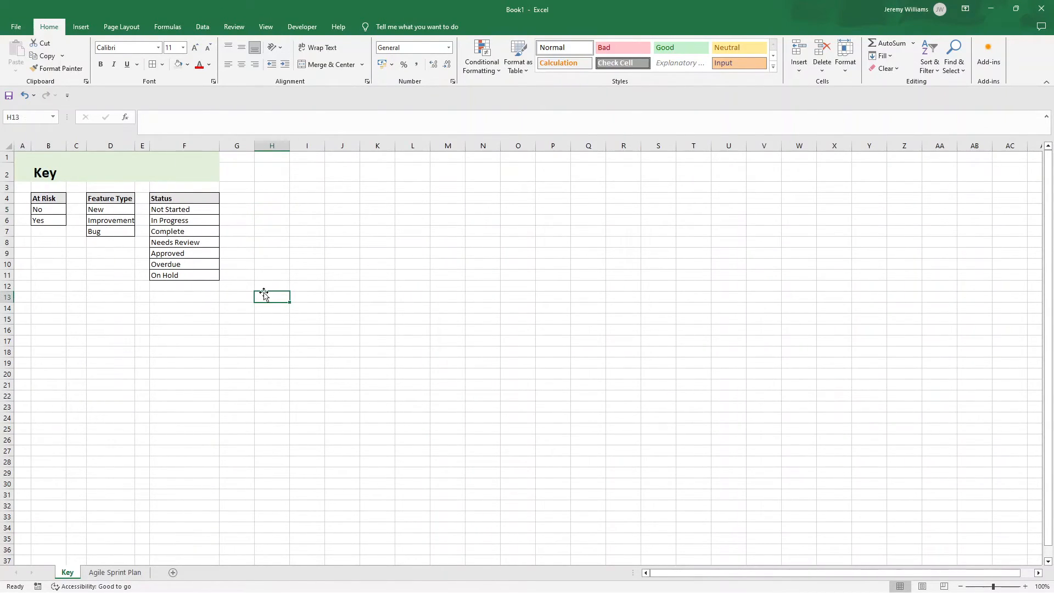
Step: On the Agile Sprint Plan sheet, apply list data validation to Status column J, sourced from =Key!$F$5:$F$11
click(137, 571)
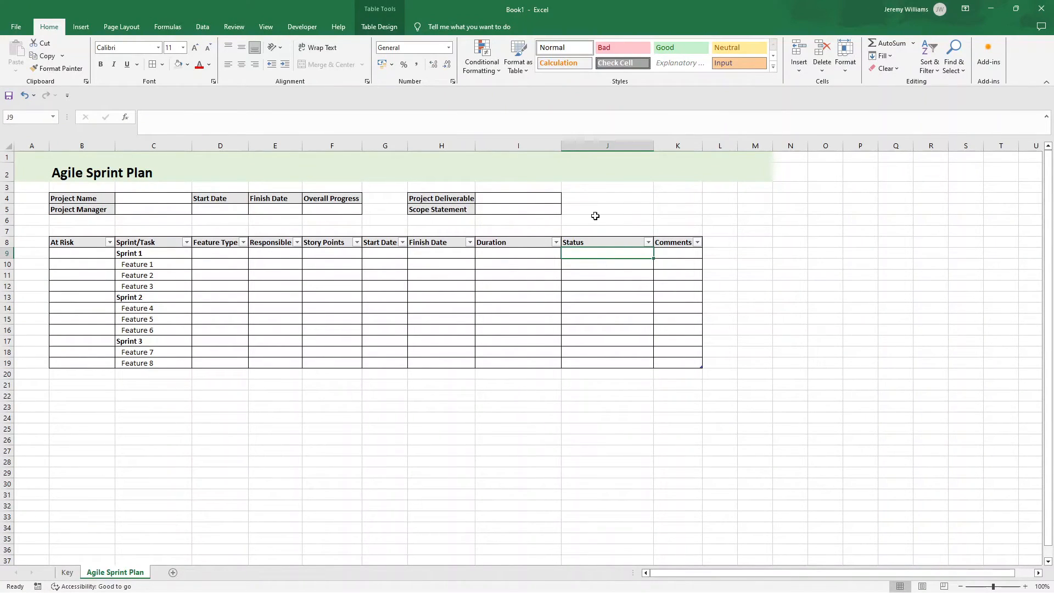
click(606, 145)
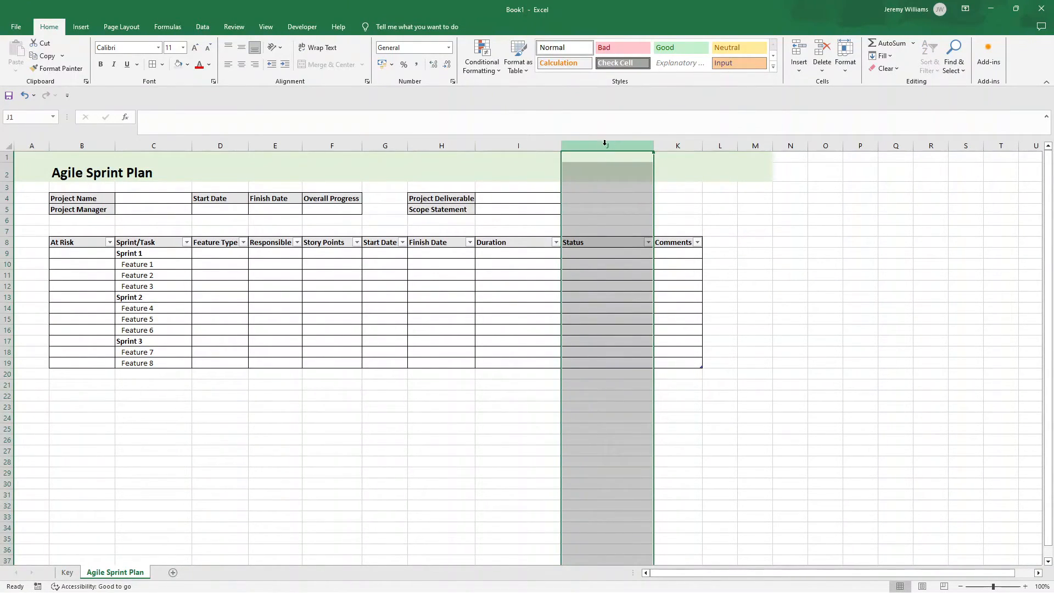
click(203, 27)
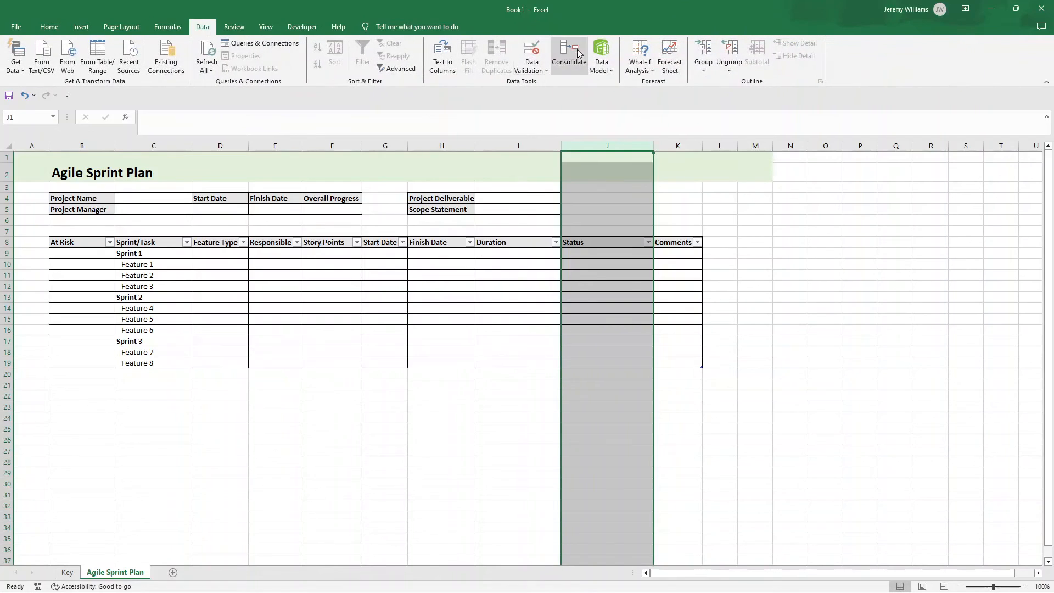
click(530, 66)
click(549, 84)
click(815, 238)
click(769, 269)
click(782, 282)
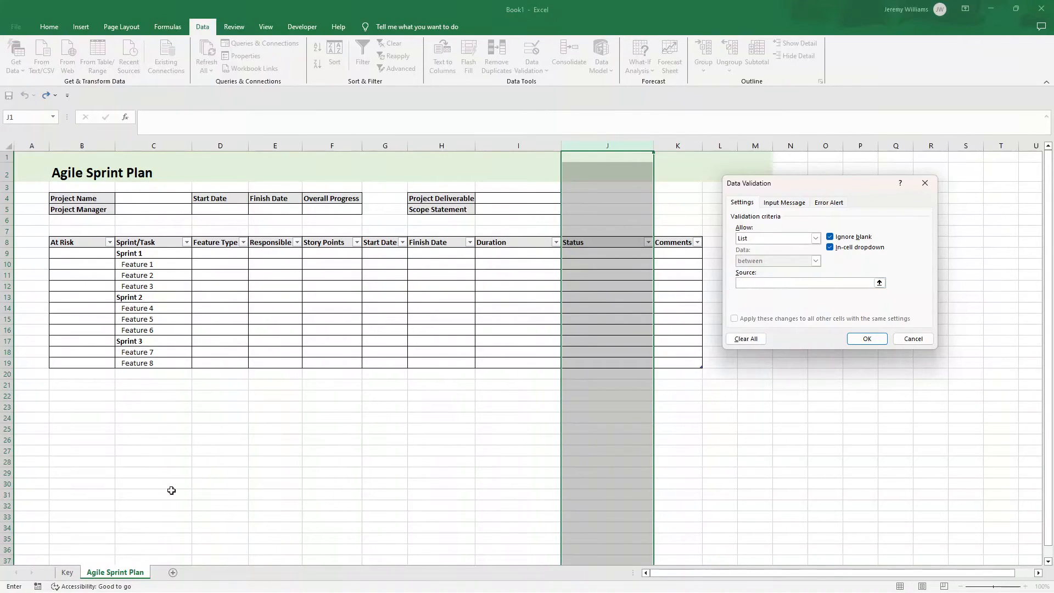
click(67, 572)
click(191, 210)
drag(191, 211, 201, 277)
click(867, 337)
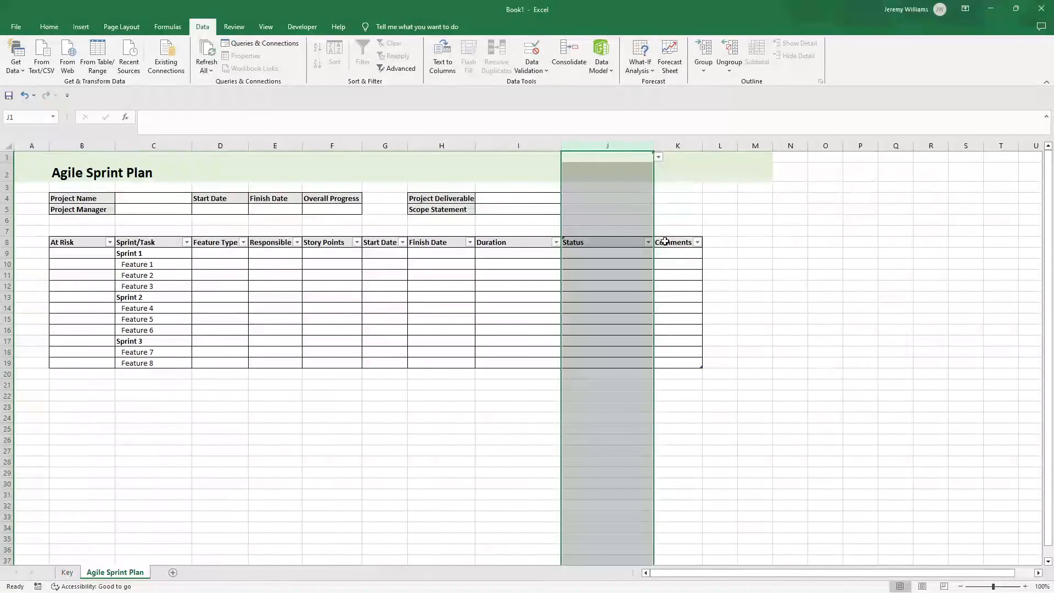
Step: Check the Status dropdown in J9 and widen the Comments column K to nearly double its width
click(631, 254)
click(657, 252)
click(657, 253)
drag(702, 145, 783, 144)
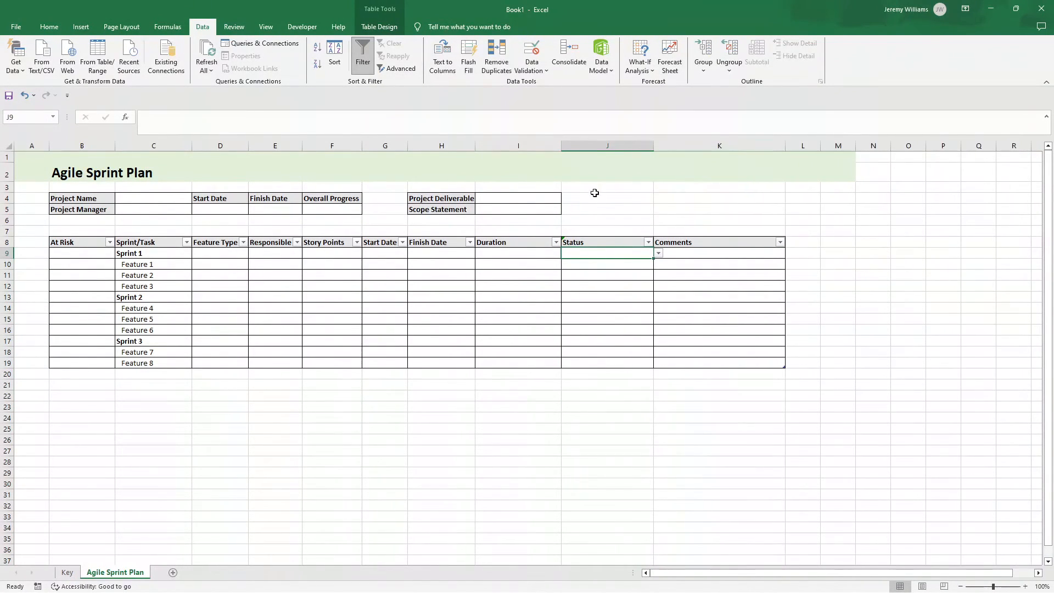
Step: Remove the list validation from J1:J8 by allowing any value, keeping the dropdown only below the Status header
drag(599, 159, 603, 245)
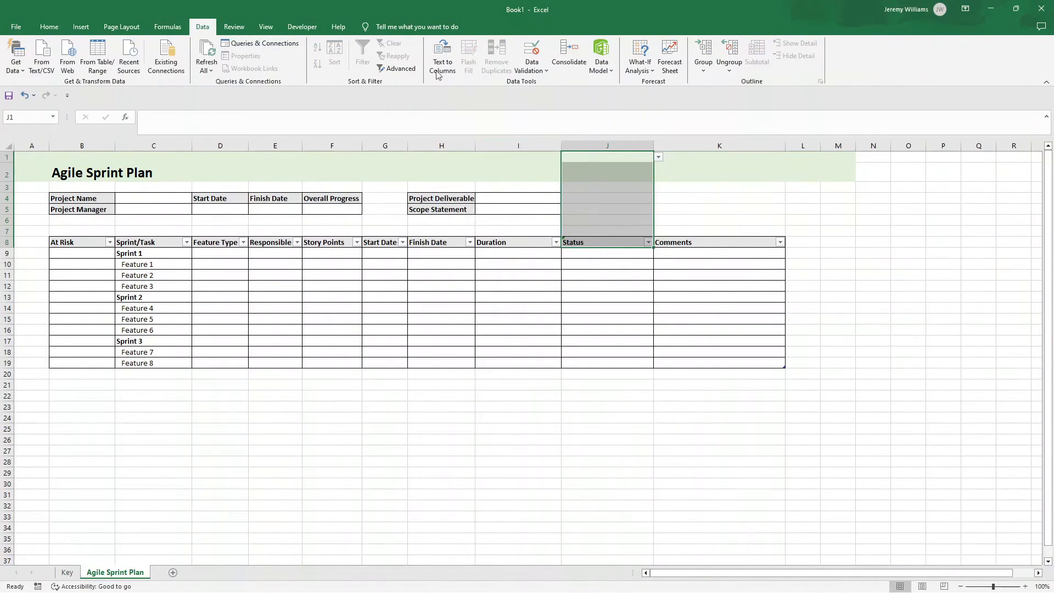
click(532, 68)
click(542, 82)
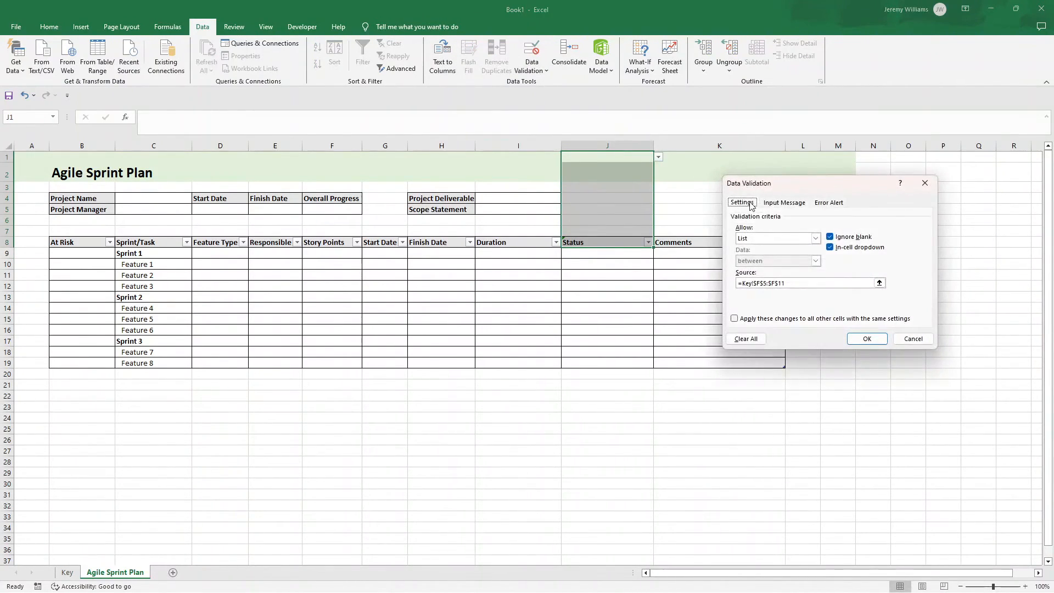
click(815, 238)
click(769, 245)
click(854, 339)
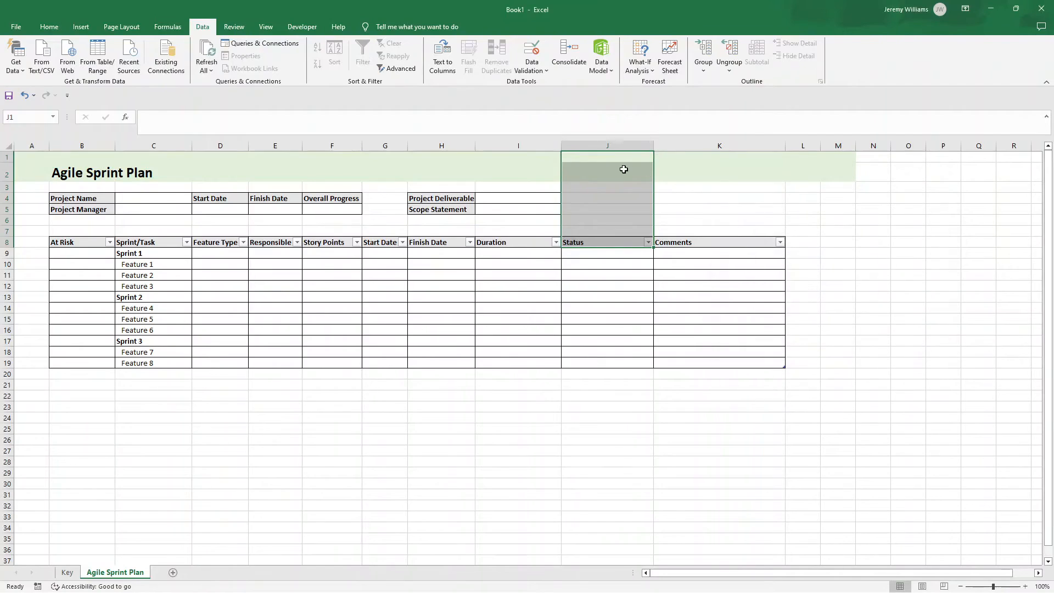
Step: Inspect cells J1 through J9 one by one to check where the Status dropdown still applies
click(608, 155)
click(607, 173)
click(607, 188)
click(606, 198)
click(603, 210)
click(603, 221)
click(602, 231)
click(604, 242)
click(608, 251)
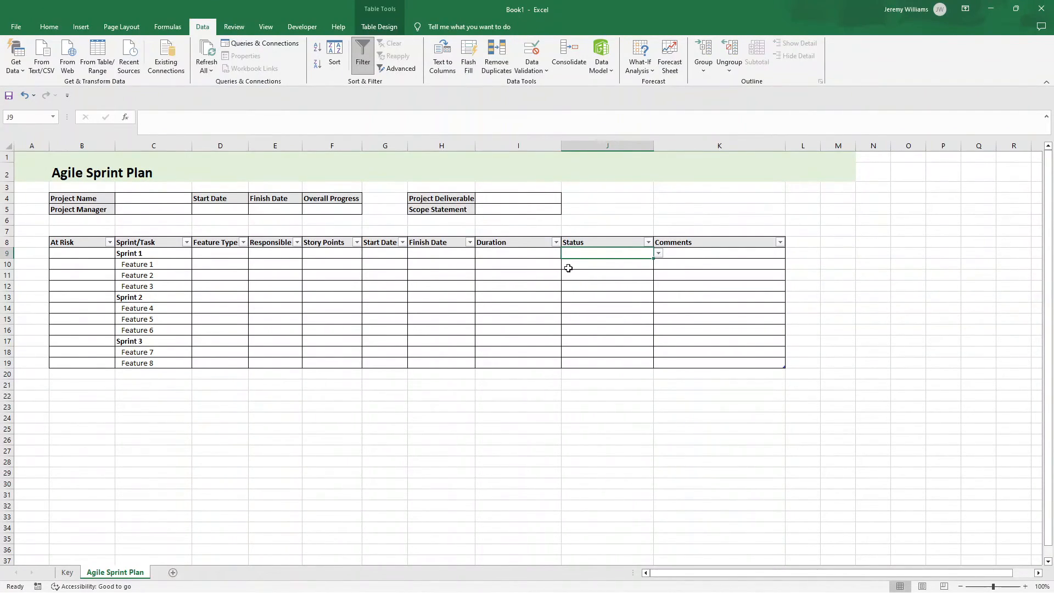
Step: Link the project header's Start Date in D5 to =G9 and its Finish Date in E5 to =H17
click(233, 210)
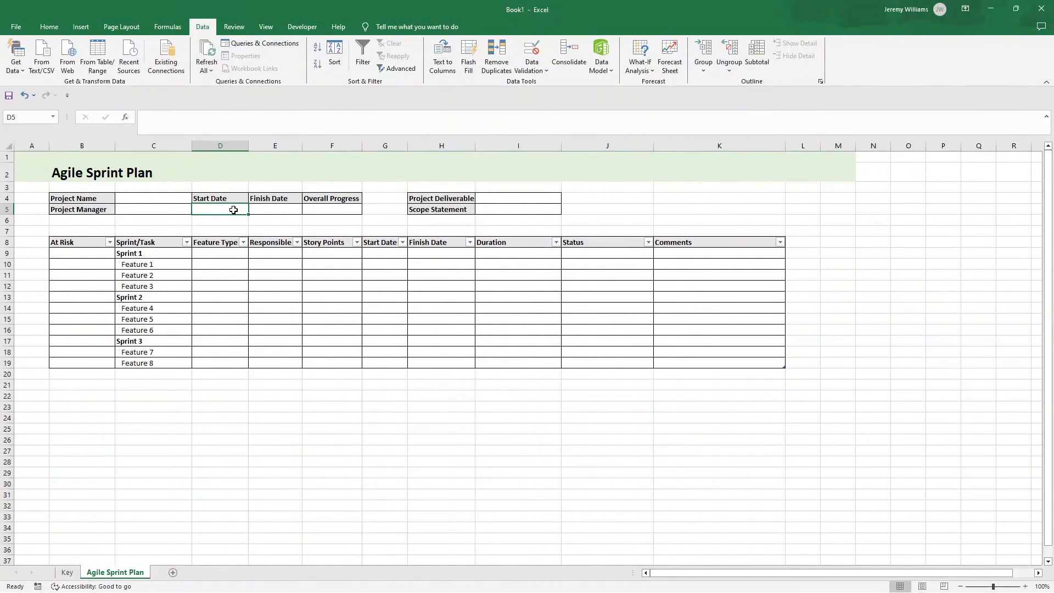
text(=)
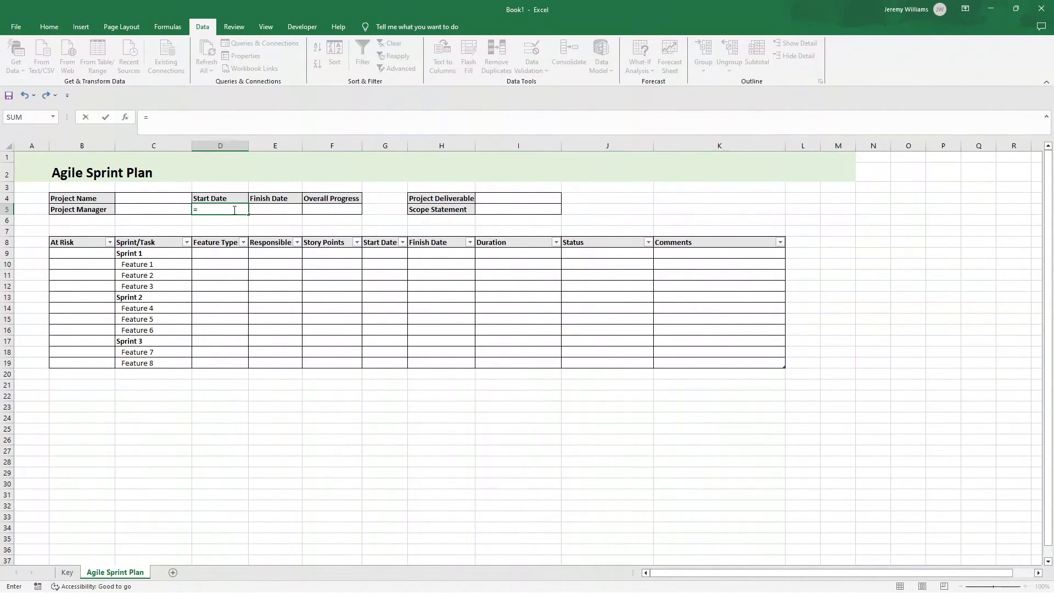
click(390, 254)
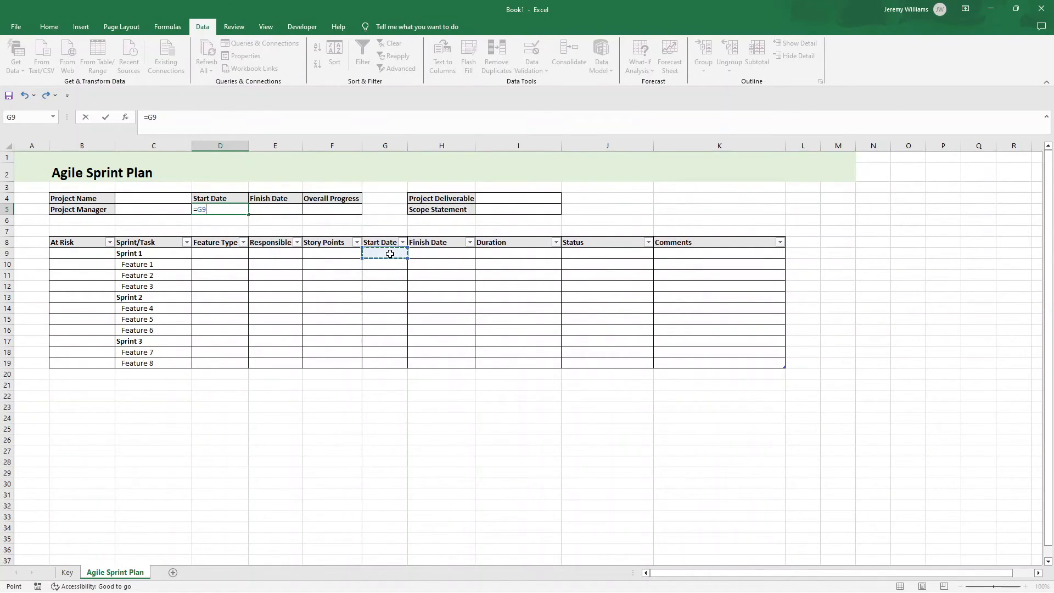
key(Return)
click(289, 210)
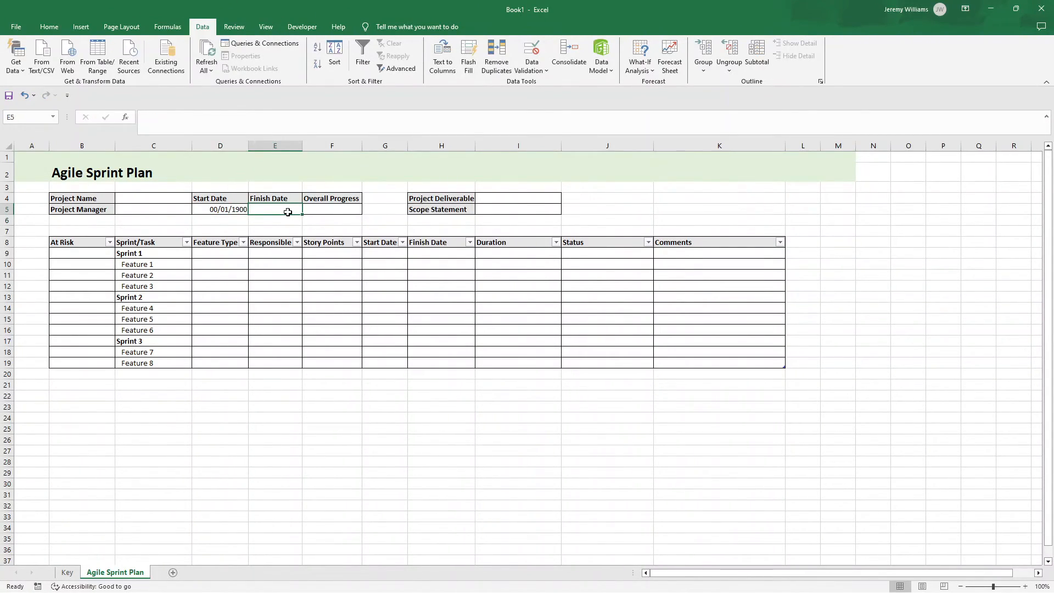
text(=)
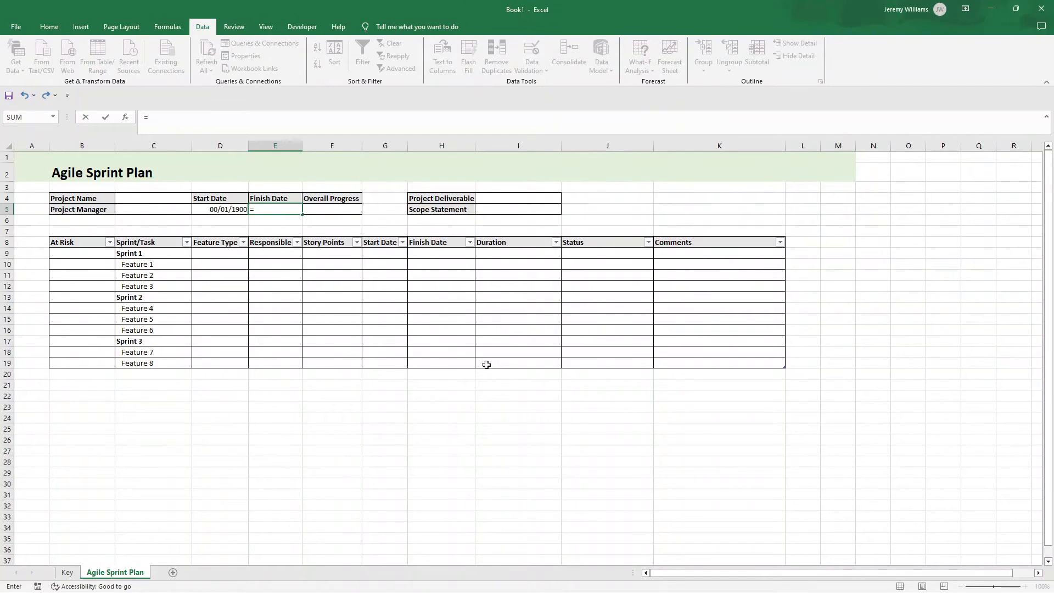
click(460, 341)
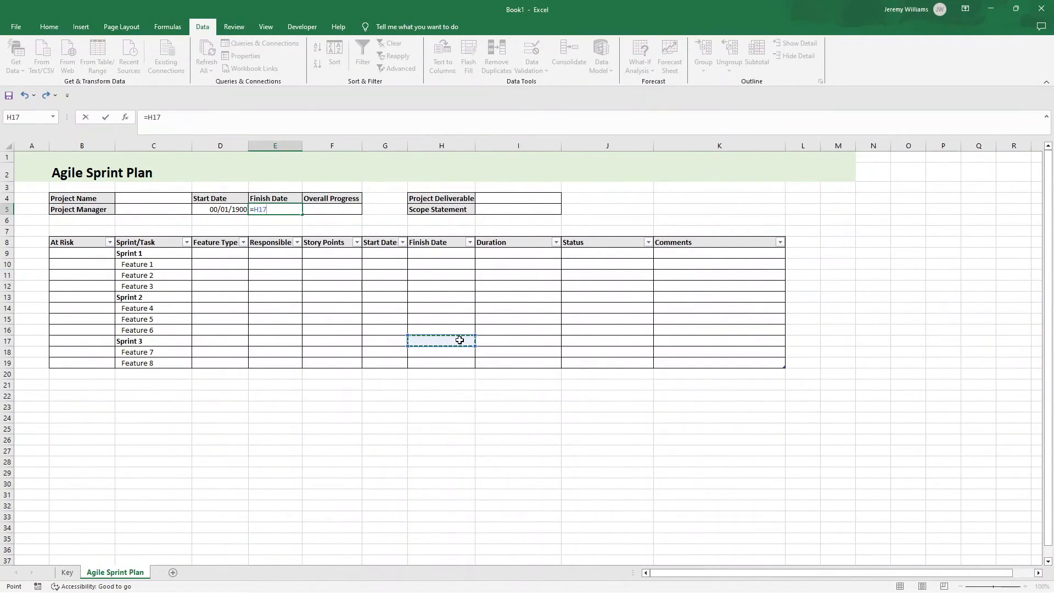
key(Return)
drag(233, 207, 258, 208)
click(234, 208)
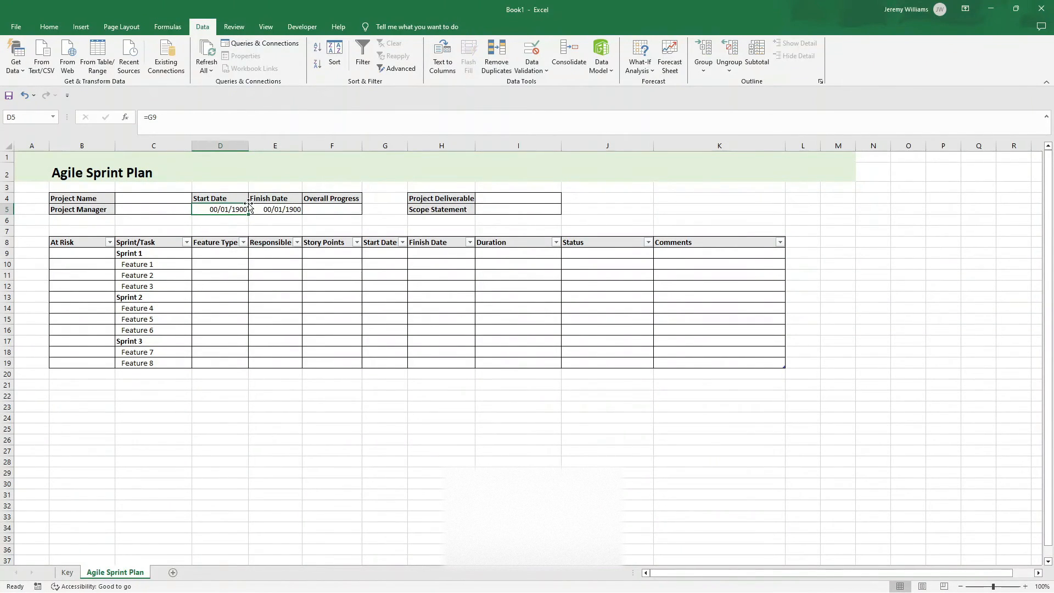
Step: Enter % in the Overall Progress cell F5
click(322, 206)
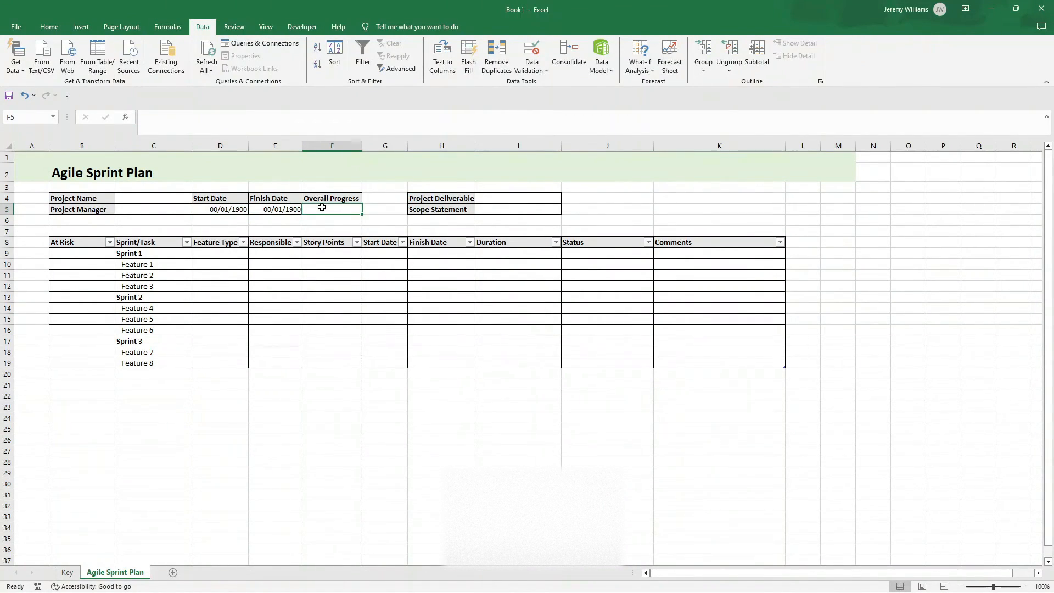
text(%)
key(Return)
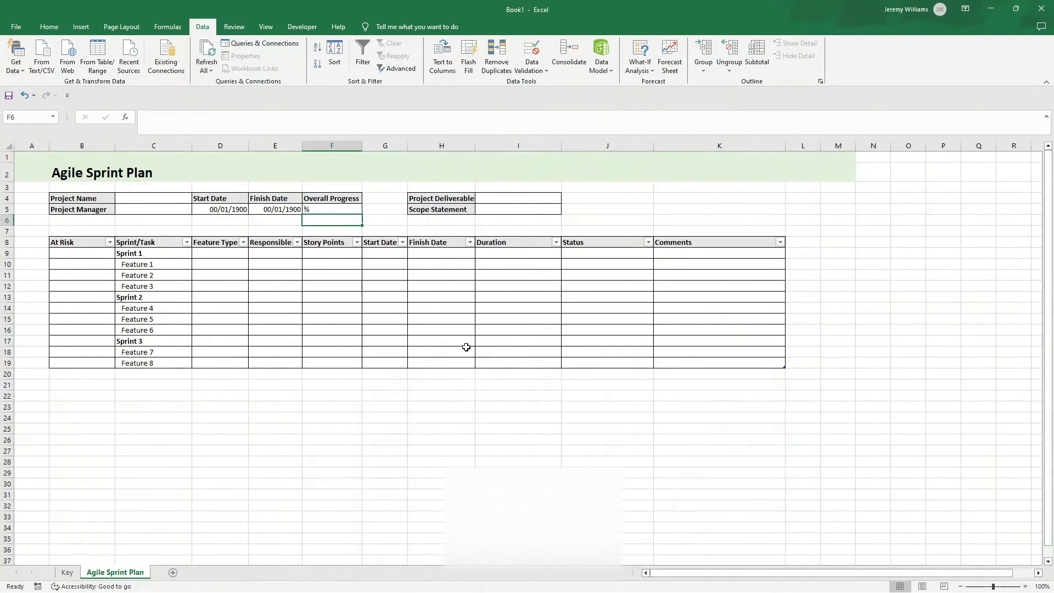
Step: Switch to the Project Management Sprint Planning Template workbook and copy its start, finish and duration data in G11:I22
mouse_move(641, 575)
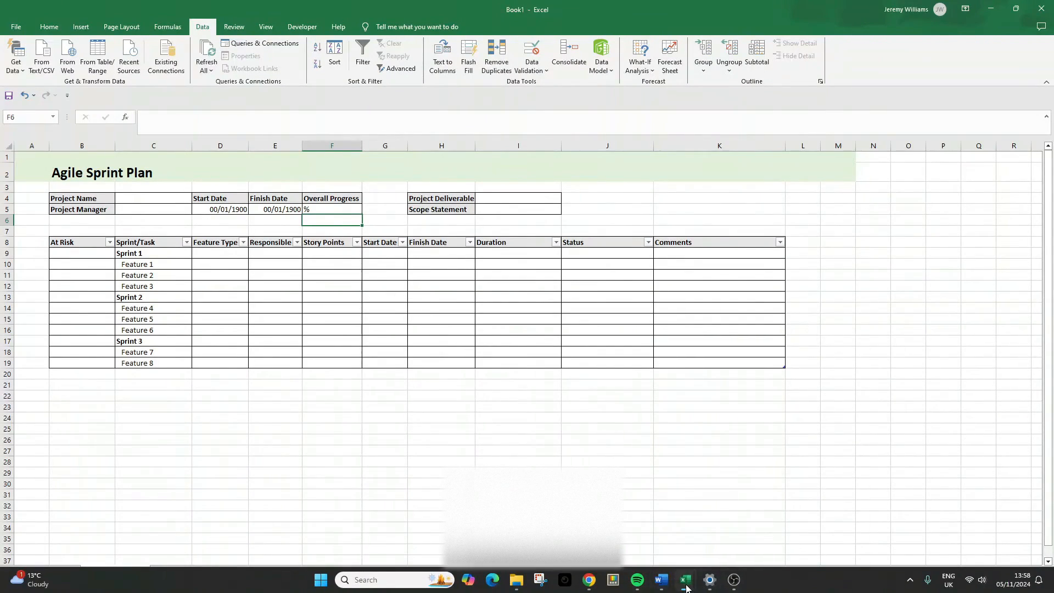
mouse_move(686, 586)
click(658, 494)
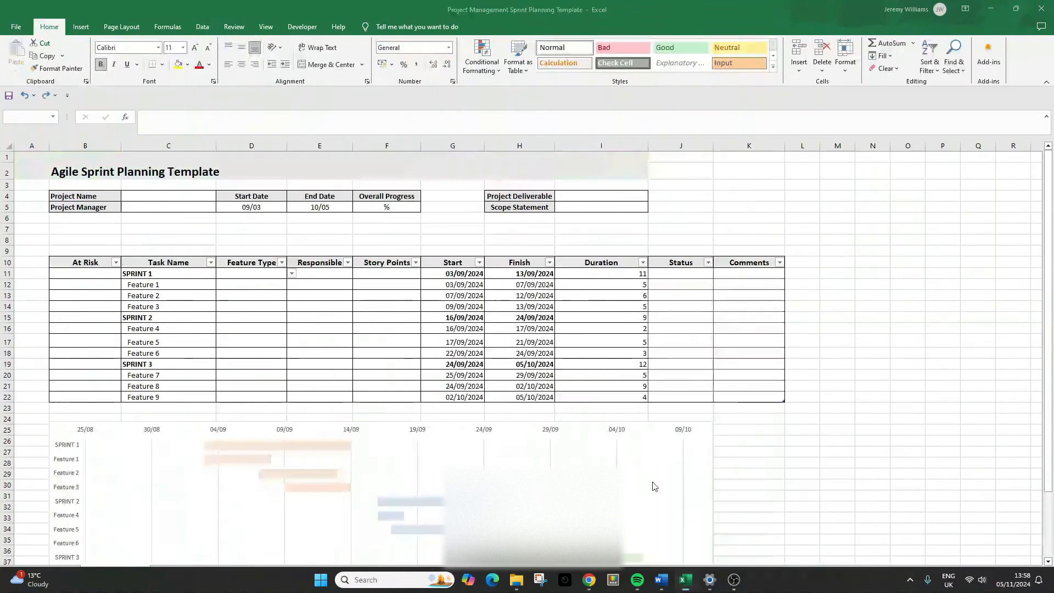
drag(450, 273, 606, 396)
key(ctrl+c)
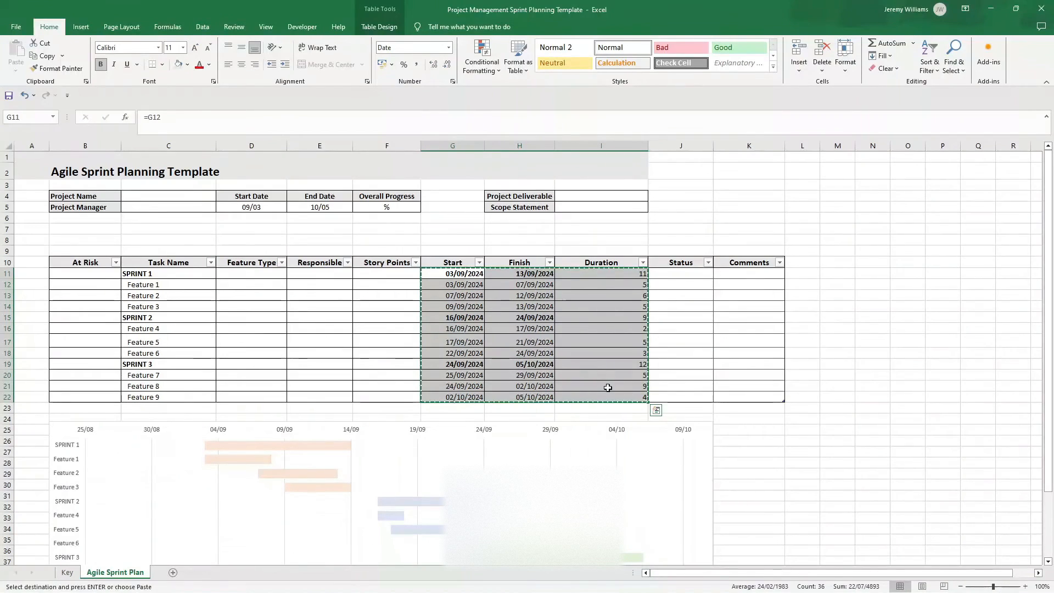
Step: Return to Book1 and paste the copied dates and durations into the sprint table starting at G9, accepting the inserted table row
mouse_move(689, 590)
click(748, 529)
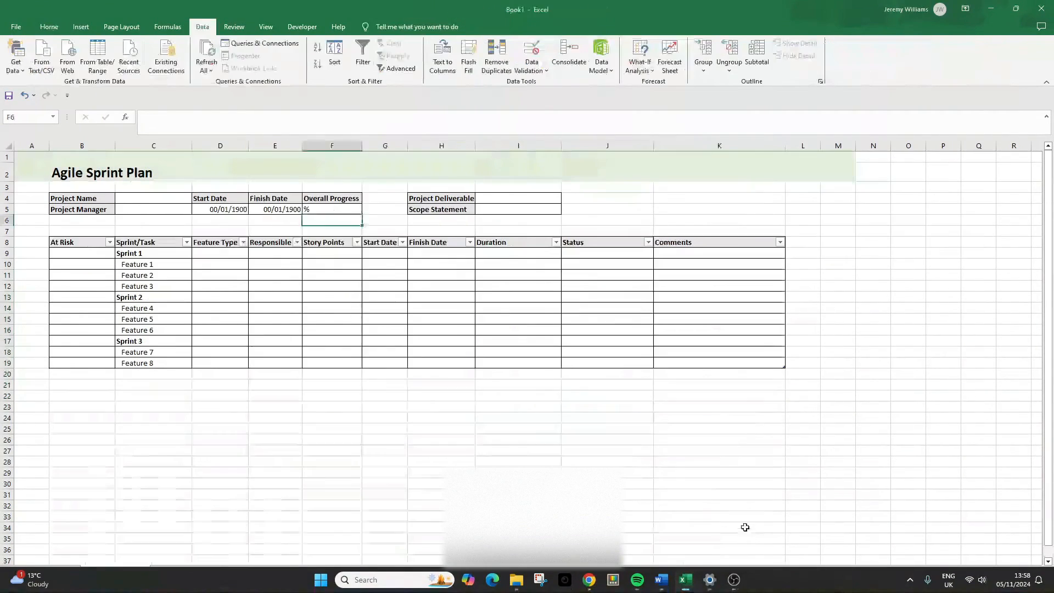
click(366, 254)
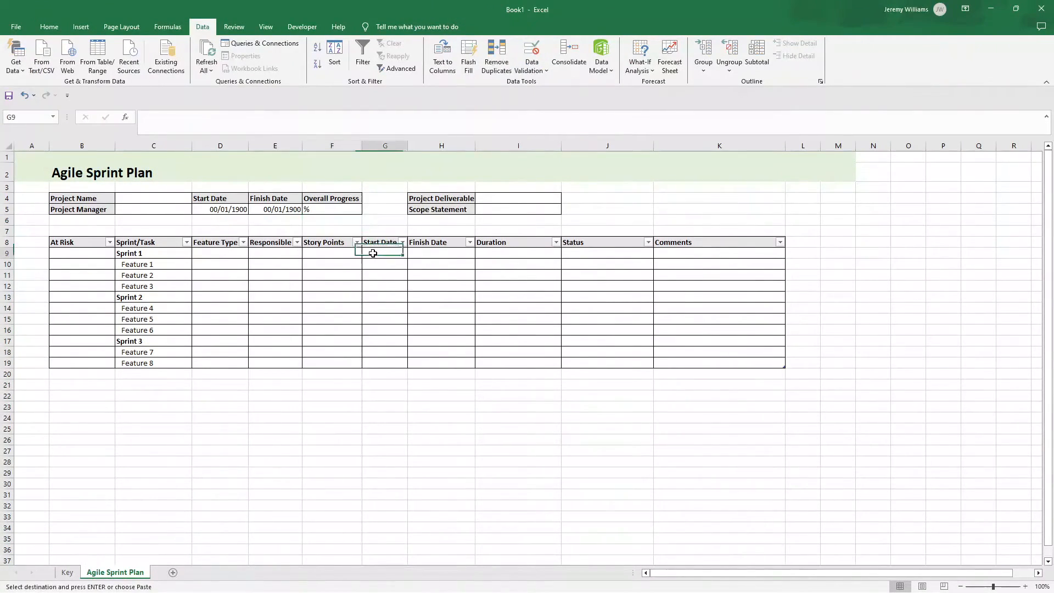
key(Return)
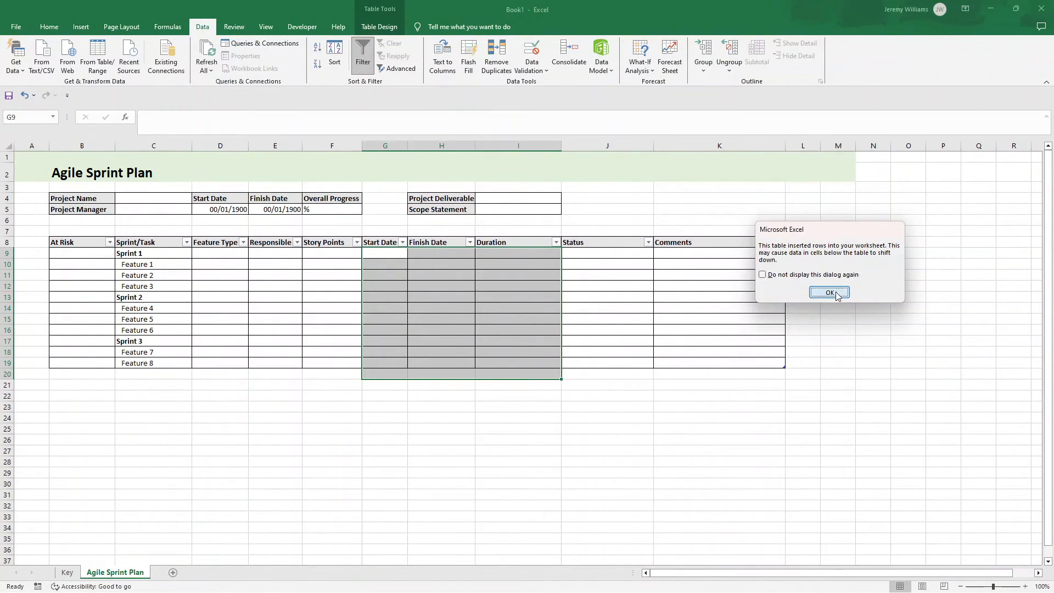
click(835, 292)
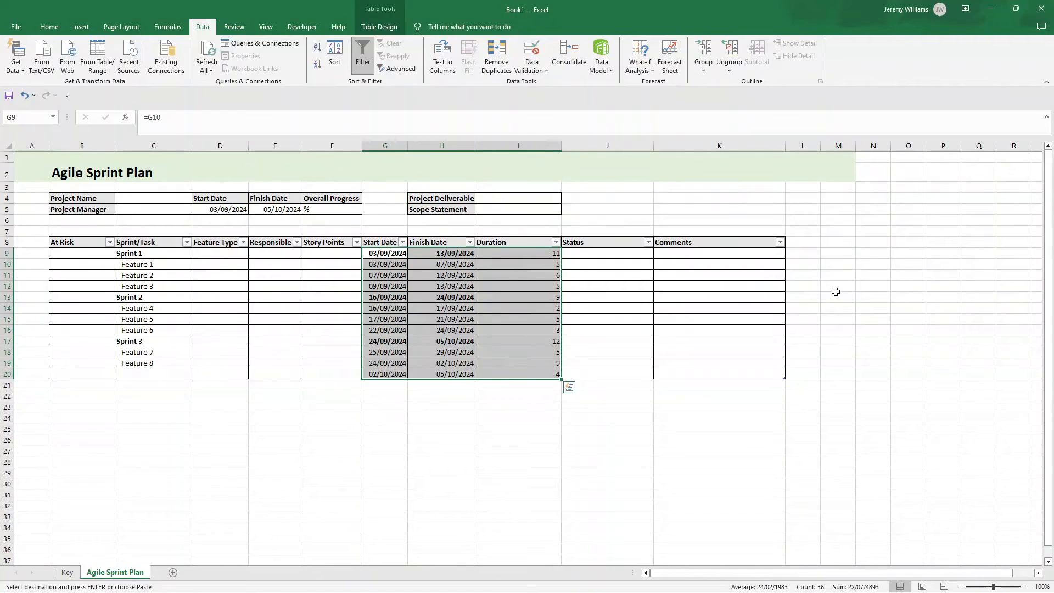
Step: Copy the Feature 8 task name into C20 below it and rename the copy as Feature 9
mouse_move(153, 353)
mouse_down()
mouse_move(219, 356)
mouse_move(153, 363)
mouse_up()
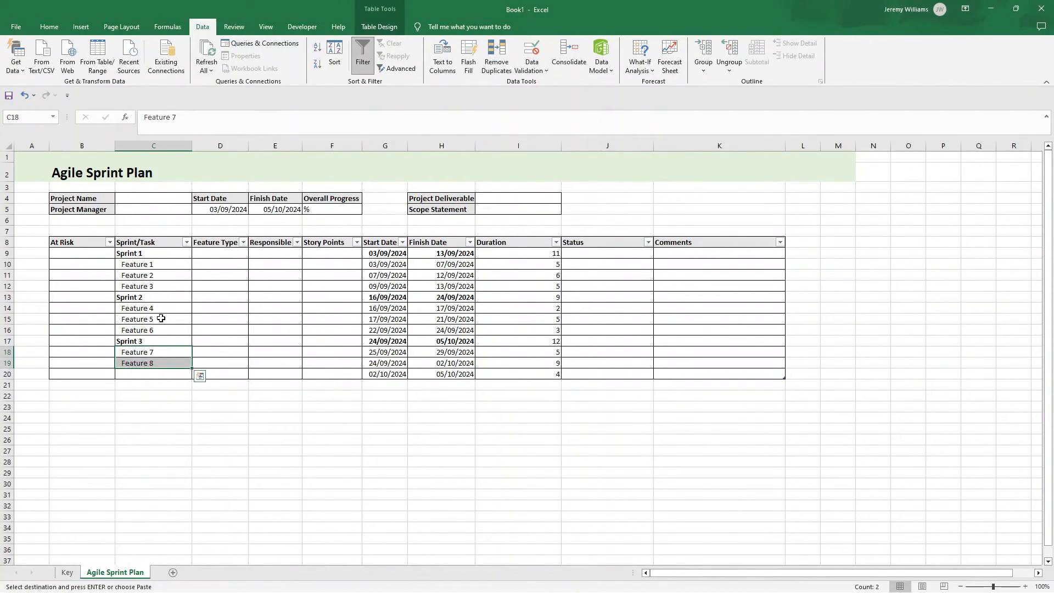
click(163, 363)
click(157, 373)
key(ctrl+v)
double_click(160, 374)
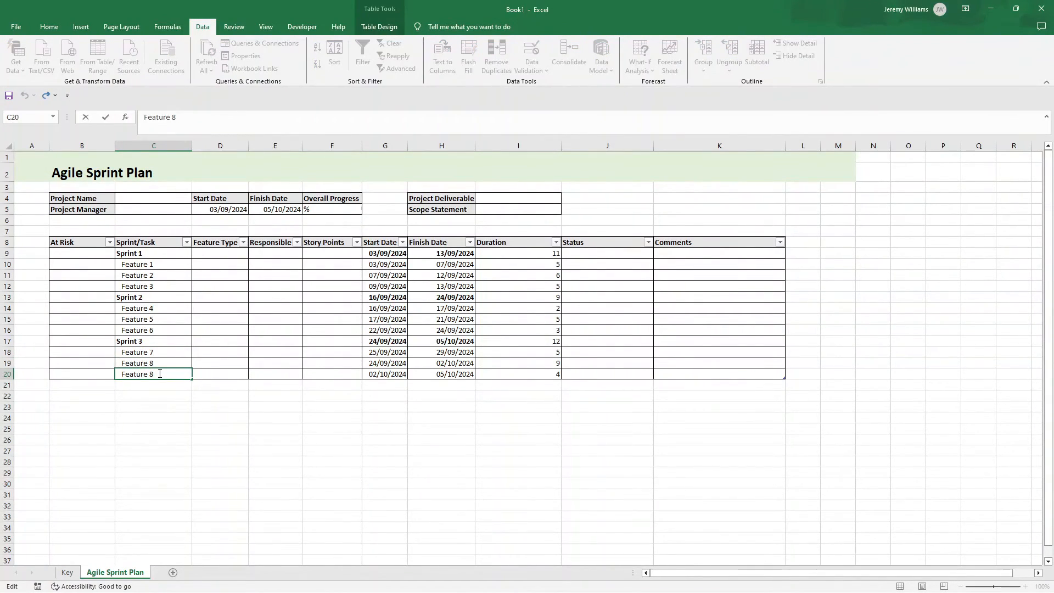
key(BackSpace)
text(9)
key(Return)
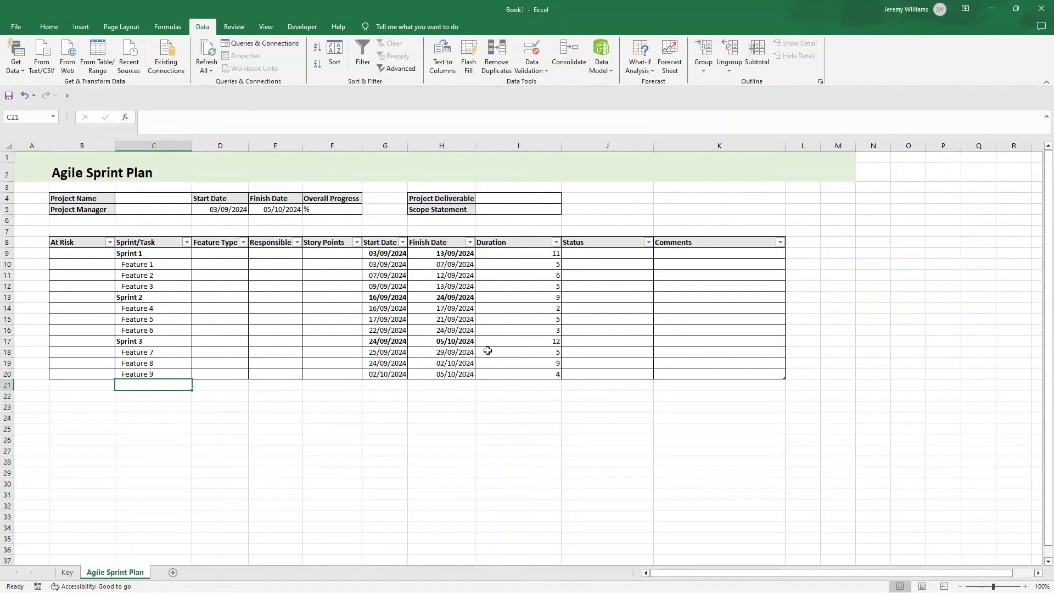
Step: Check the project header's start and finish dates and the formula behind Sprint 1's start date in G9
drag(228, 215, 277, 212)
click(433, 320)
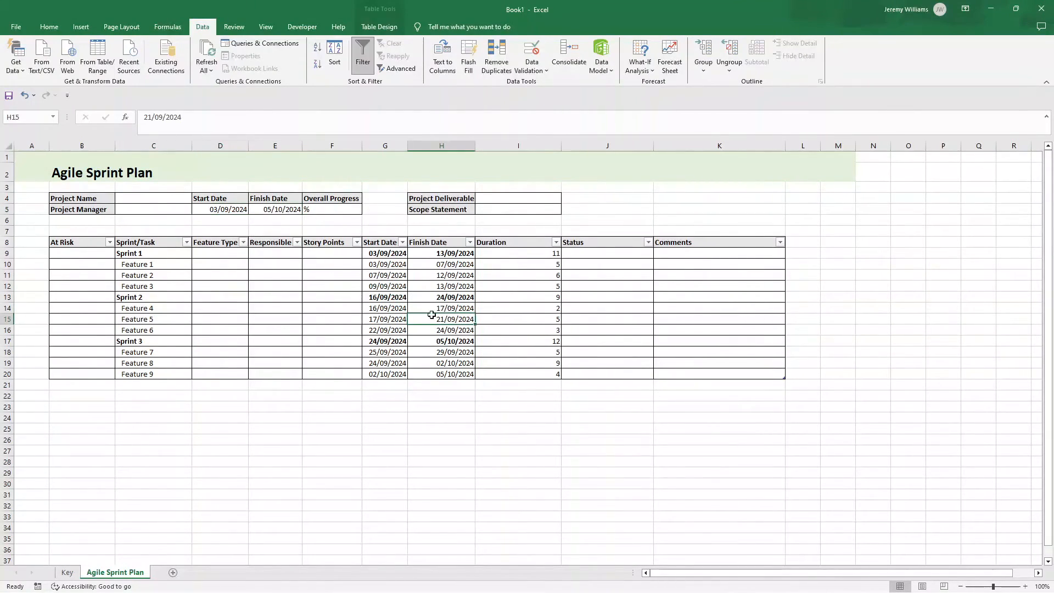
click(386, 253)
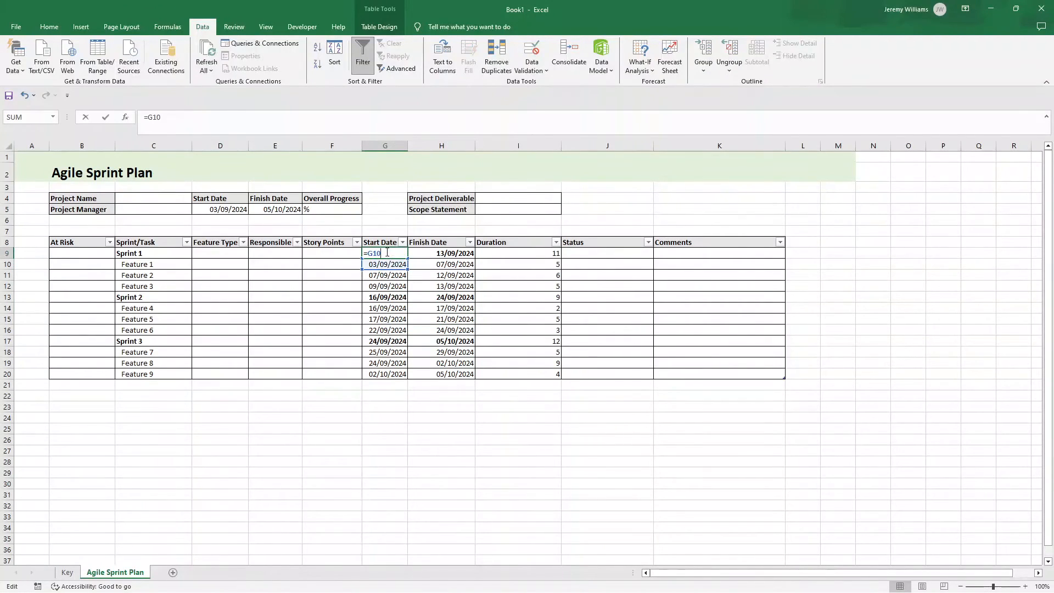
click(470, 396)
click(385, 252)
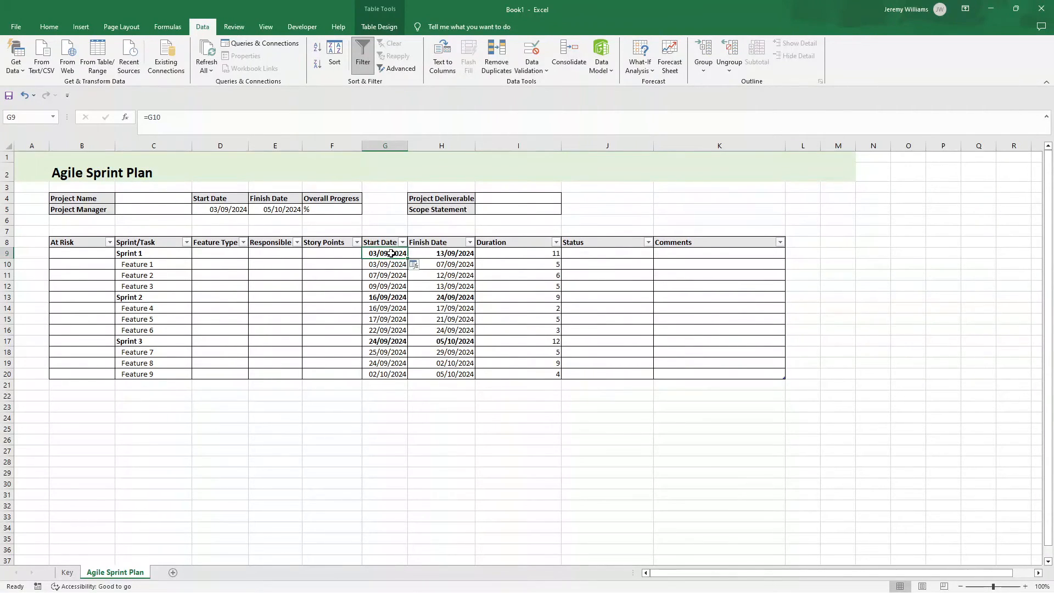
Step: Try a light grey fill on the Sprint 1 and Sprint 2 rows across columns C to K, and undo both fills
drag(140, 253, 686, 255)
click(55, 27)
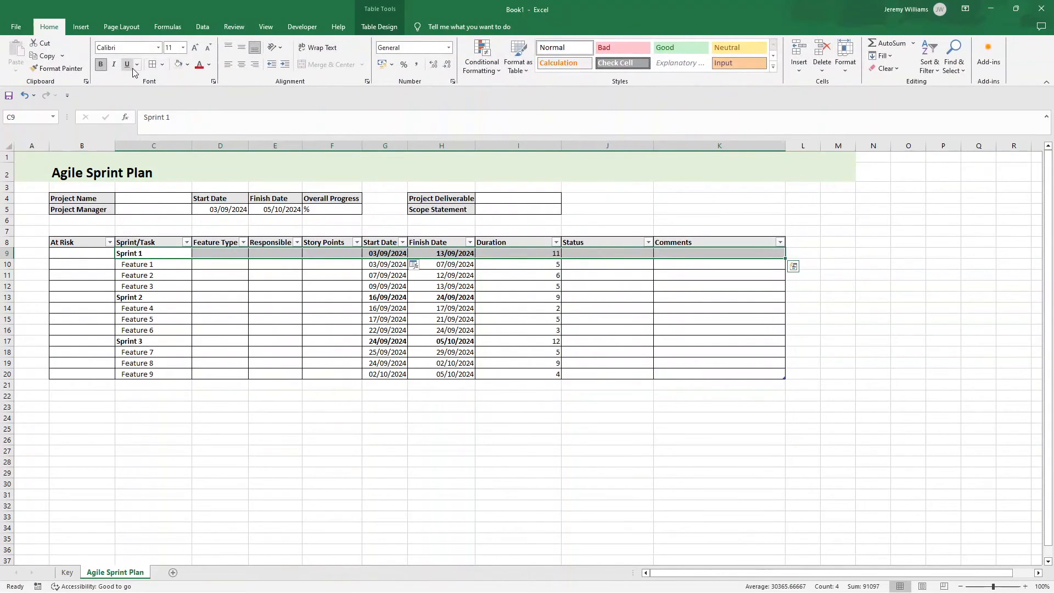
click(188, 64)
click(196, 155)
drag(153, 297, 665, 297)
click(179, 65)
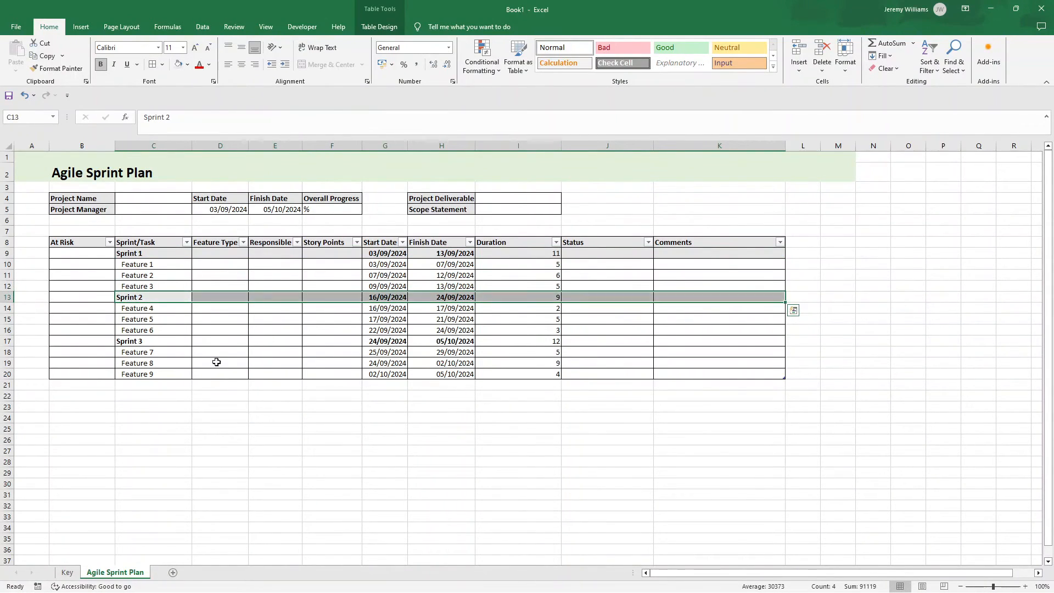
click(223, 432)
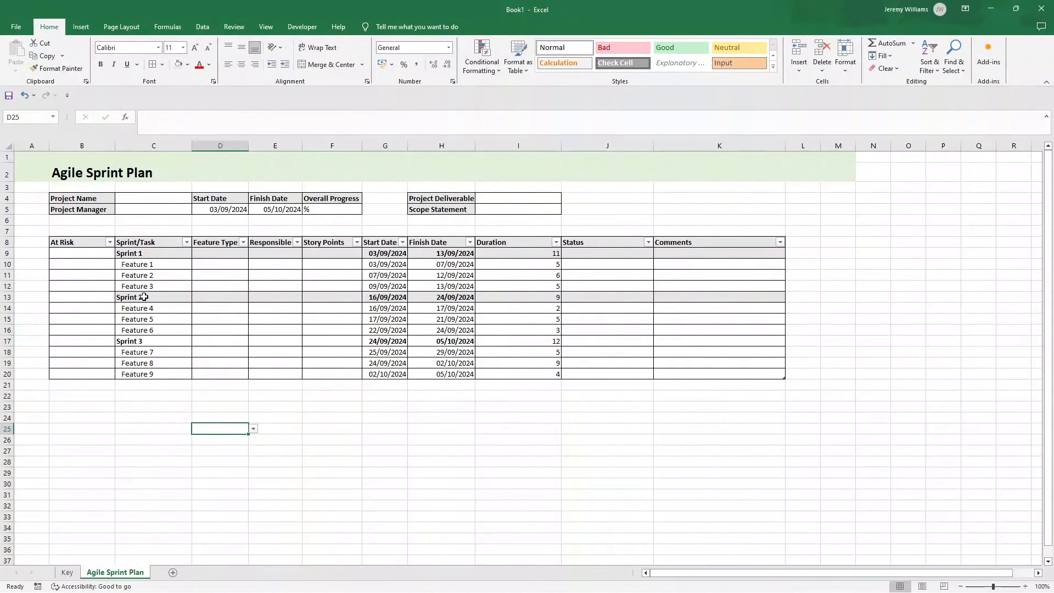
key(ctrl+z)
key(ctrl+z)
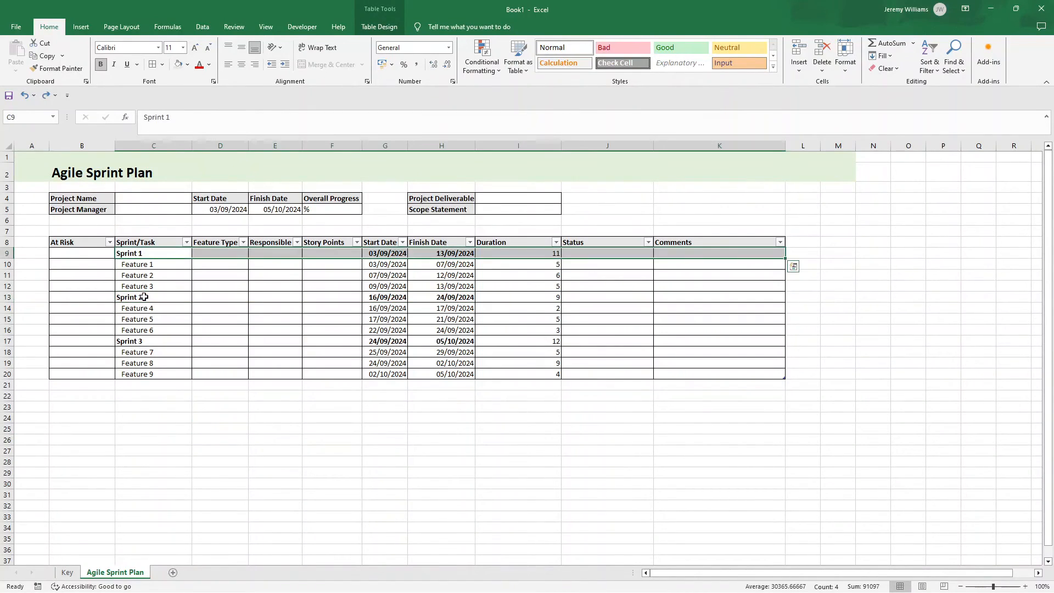
Step: Review the Start Date, Finish Date and Duration entries and the sprint and feature names in the task table
click(224, 327)
click(391, 253)
click(450, 254)
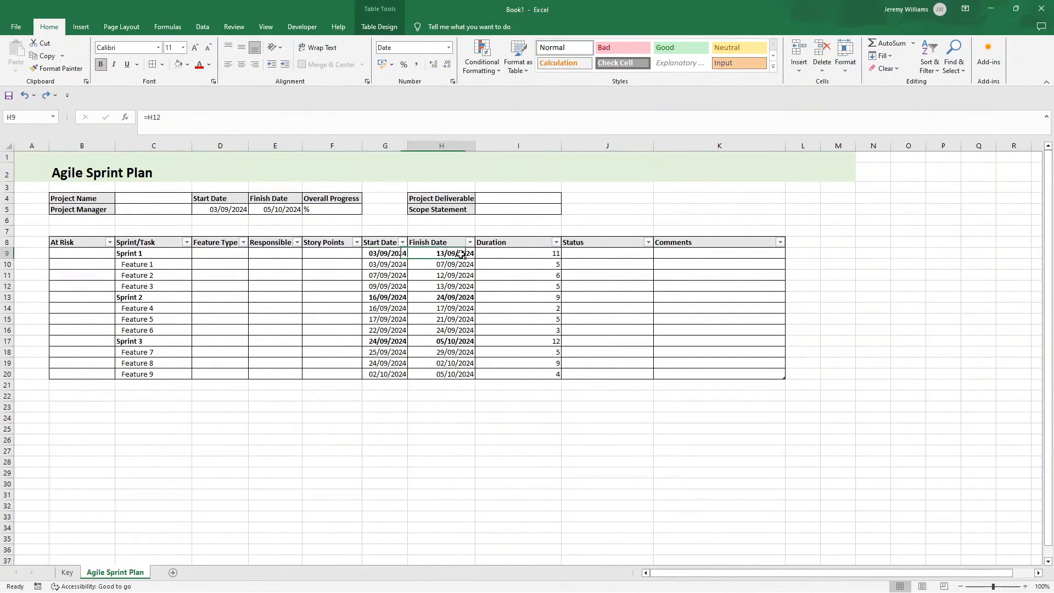
click(521, 254)
click(363, 448)
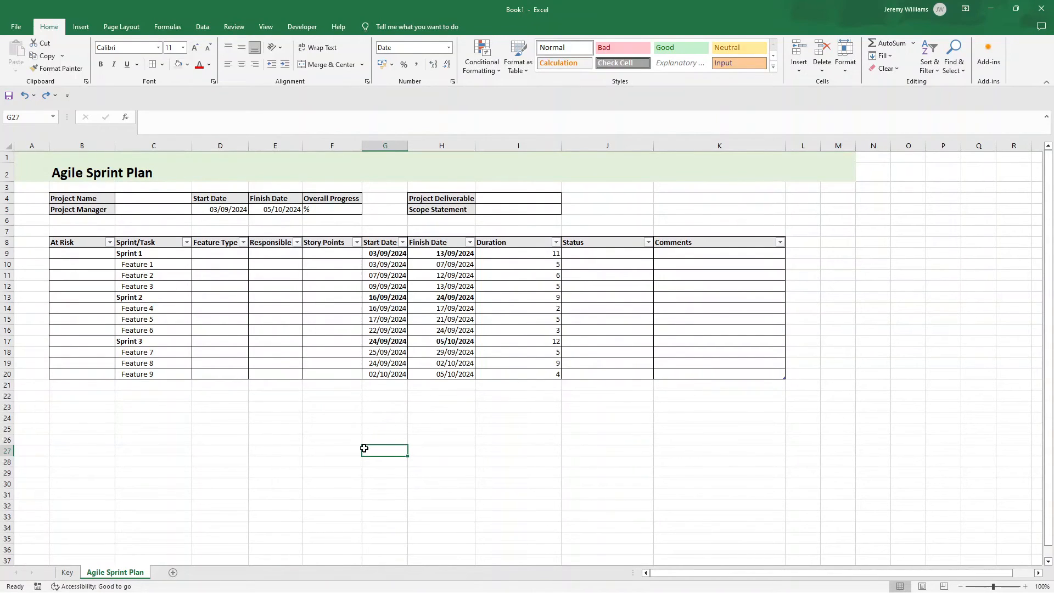
drag(391, 254, 408, 379)
drag(445, 254, 451, 380)
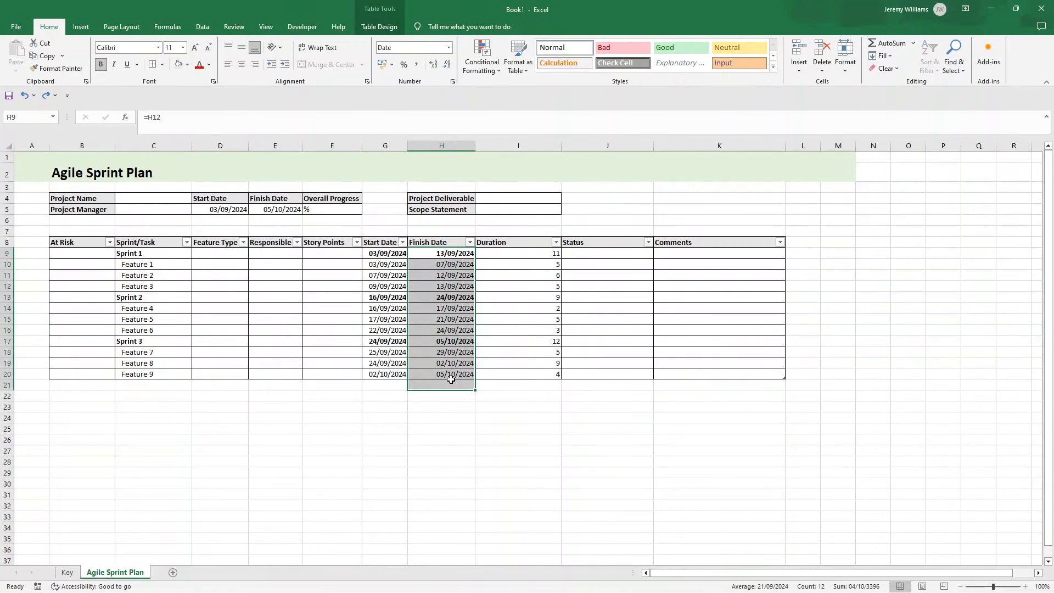
click(450, 274)
drag(500, 254, 516, 362)
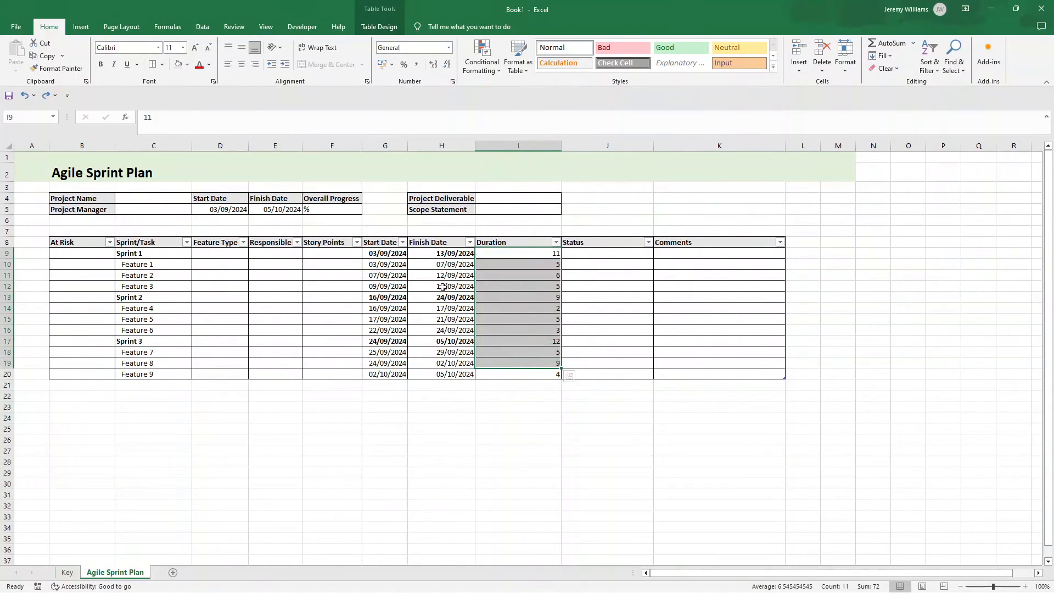
drag(402, 251, 529, 372)
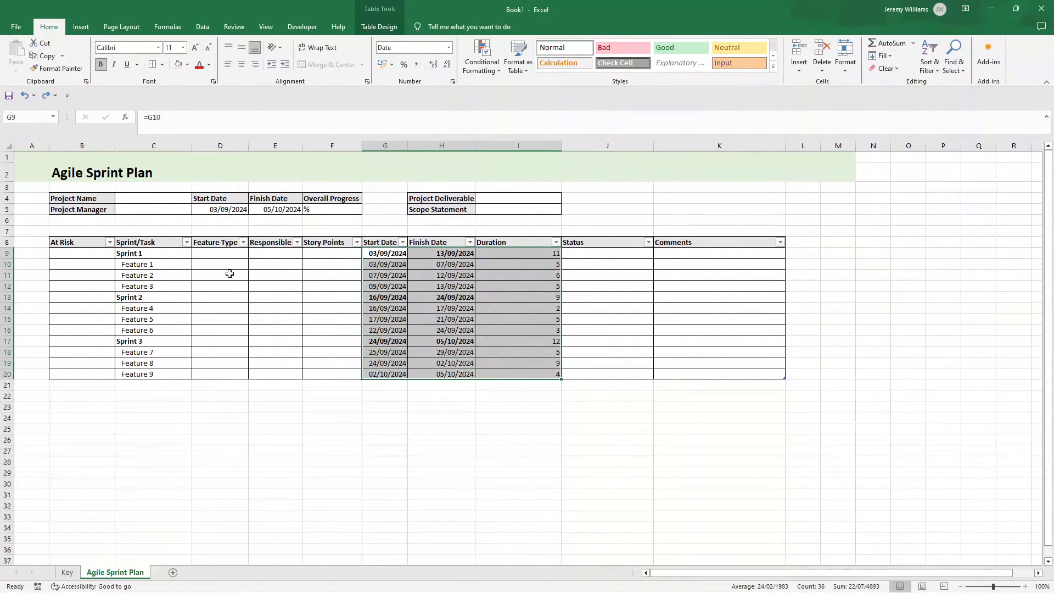
drag(160, 255, 154, 376)
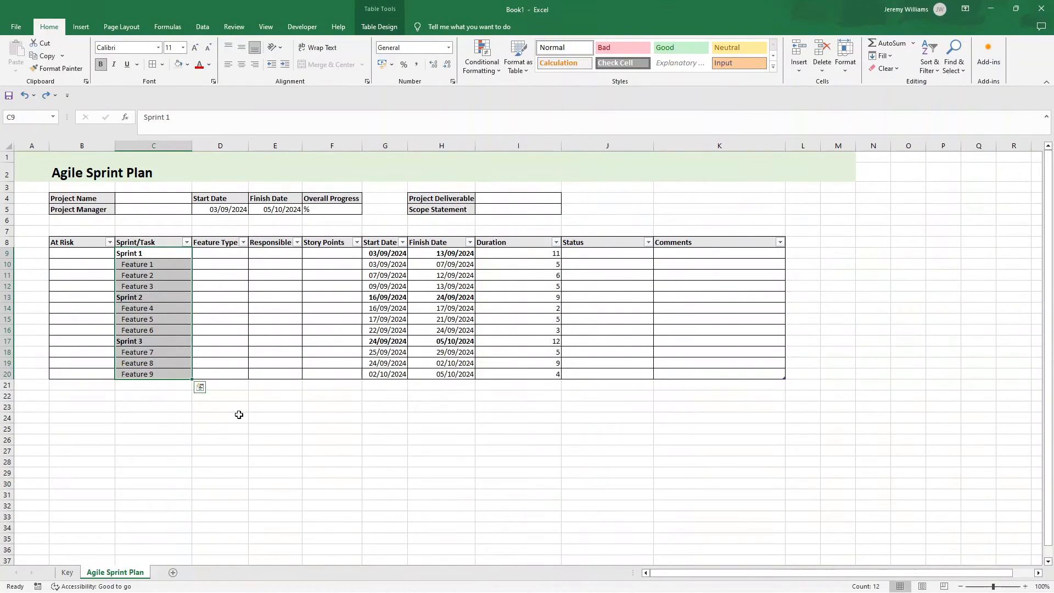
click(239, 415)
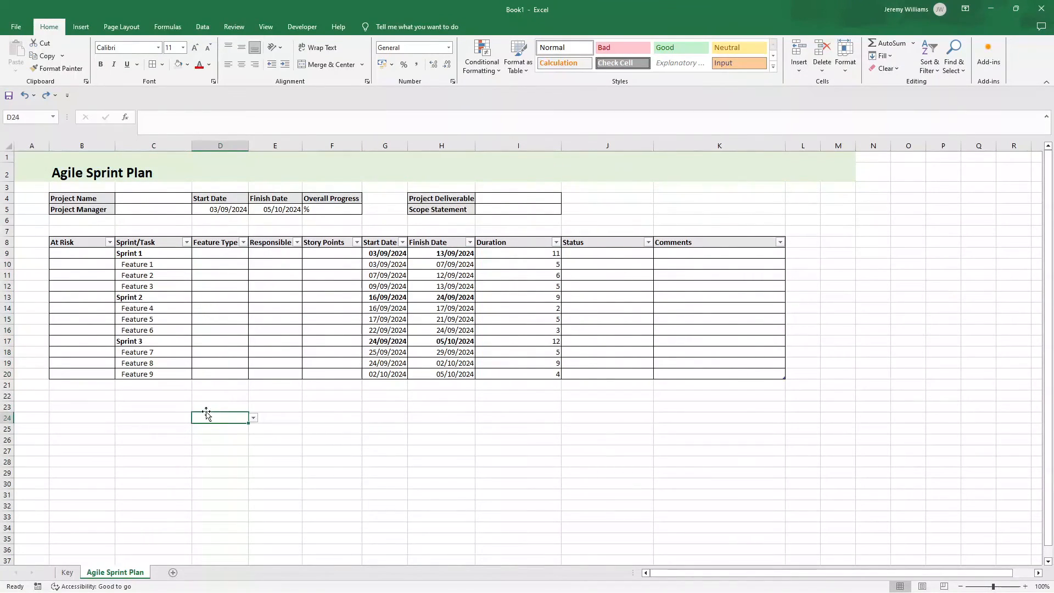
click(187, 416)
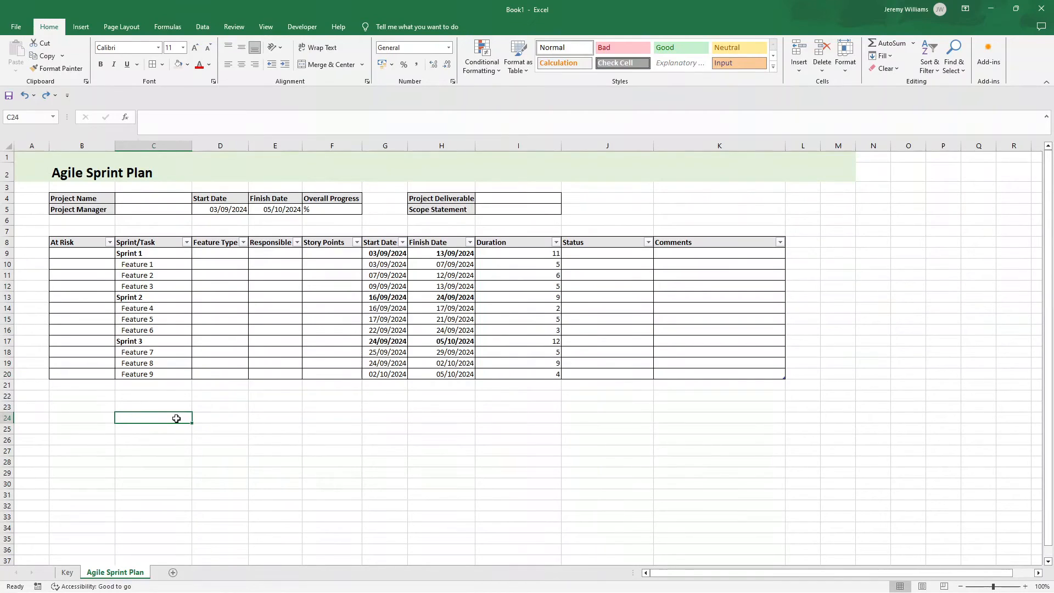
Step: Insert a stacked bar chart based on the Start Date column, G8:G20, including its header
drag(383, 243, 395, 373)
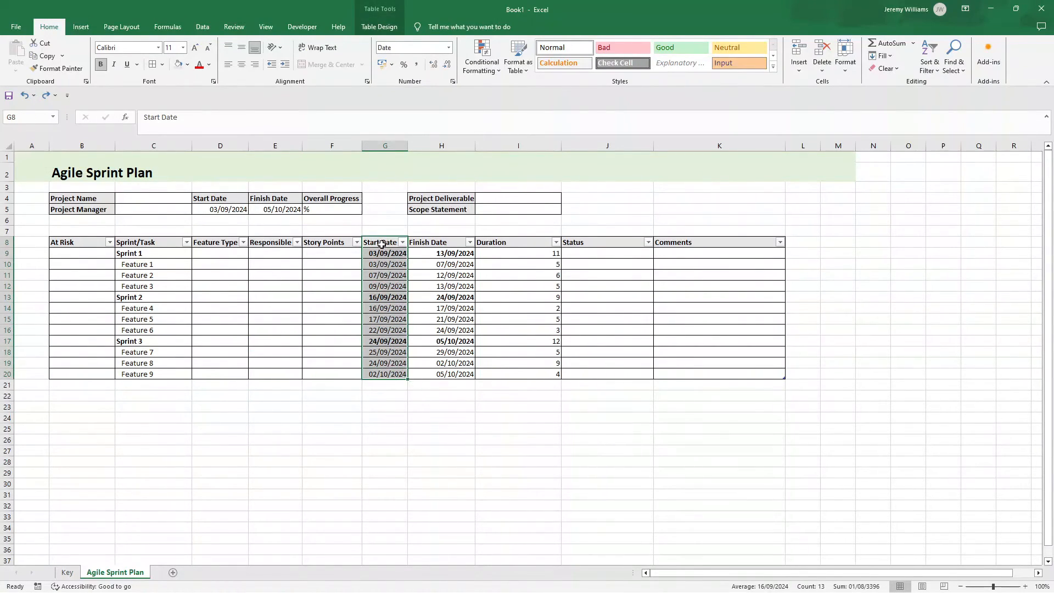
click(381, 243)
drag(381, 242, 377, 376)
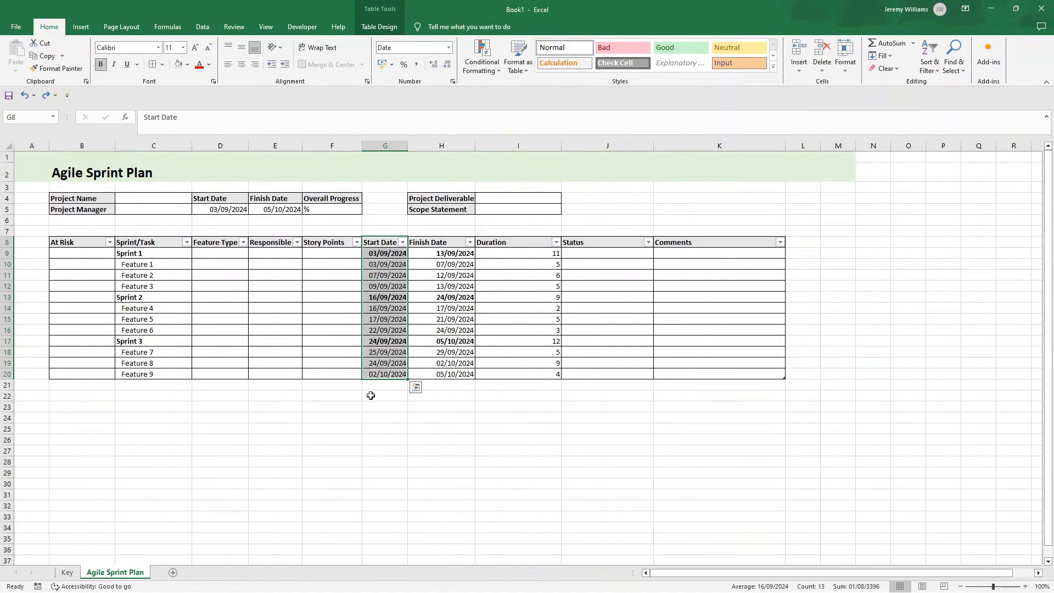
click(82, 27)
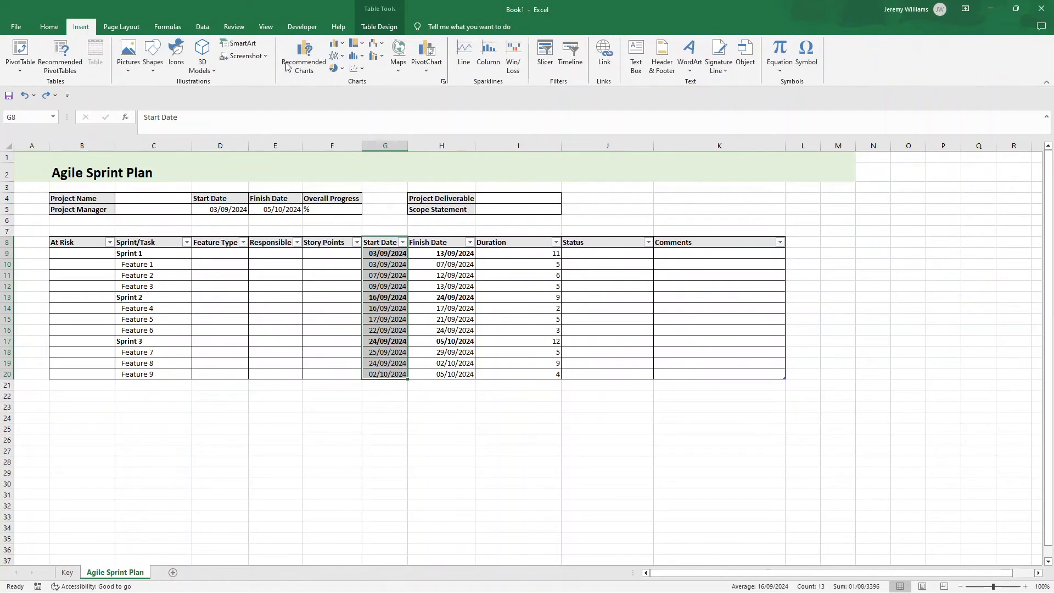
click(305, 63)
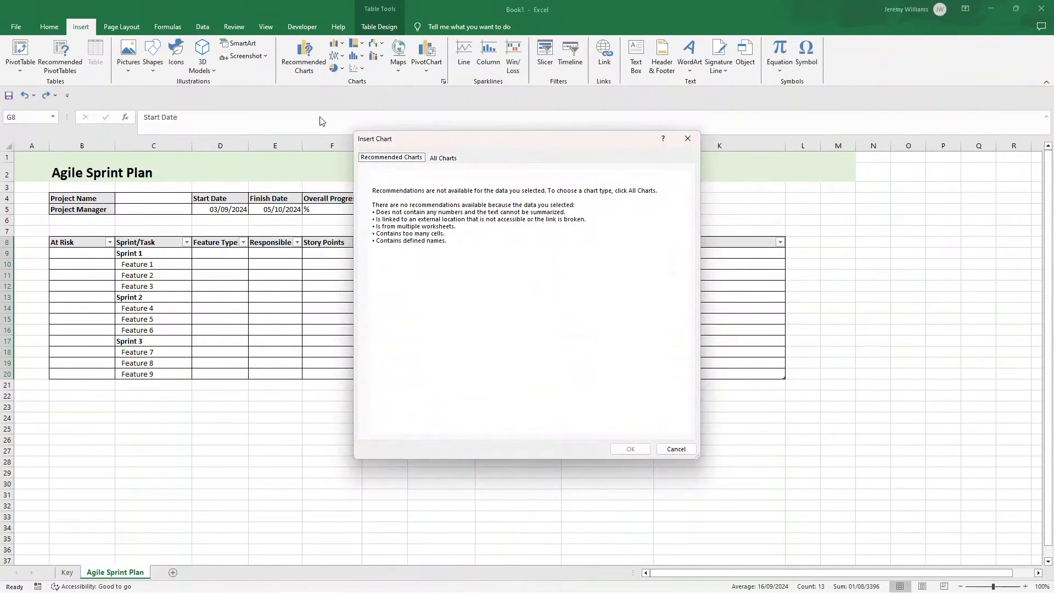
click(438, 158)
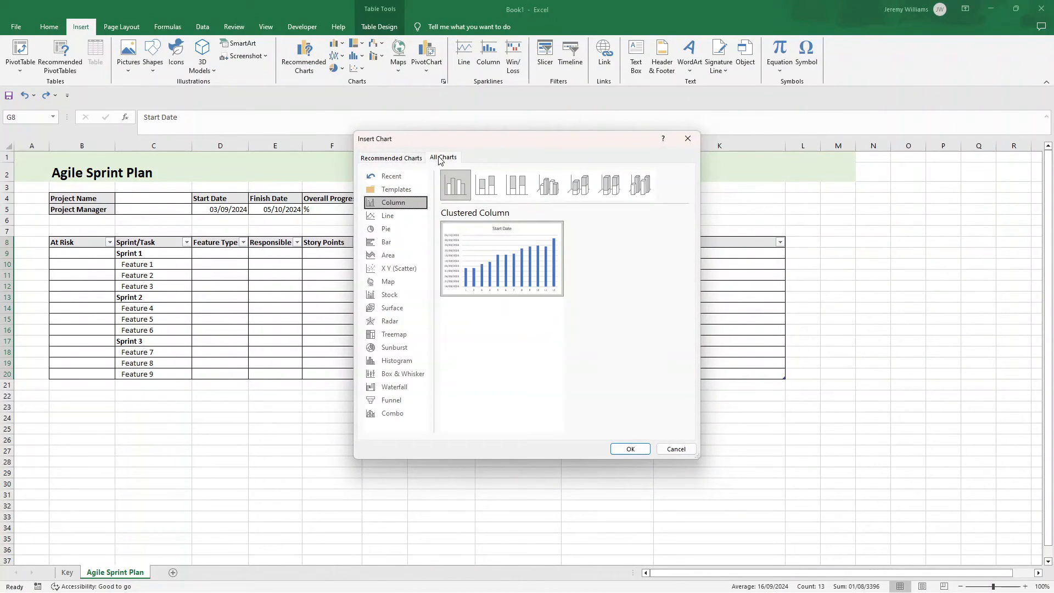
click(396, 242)
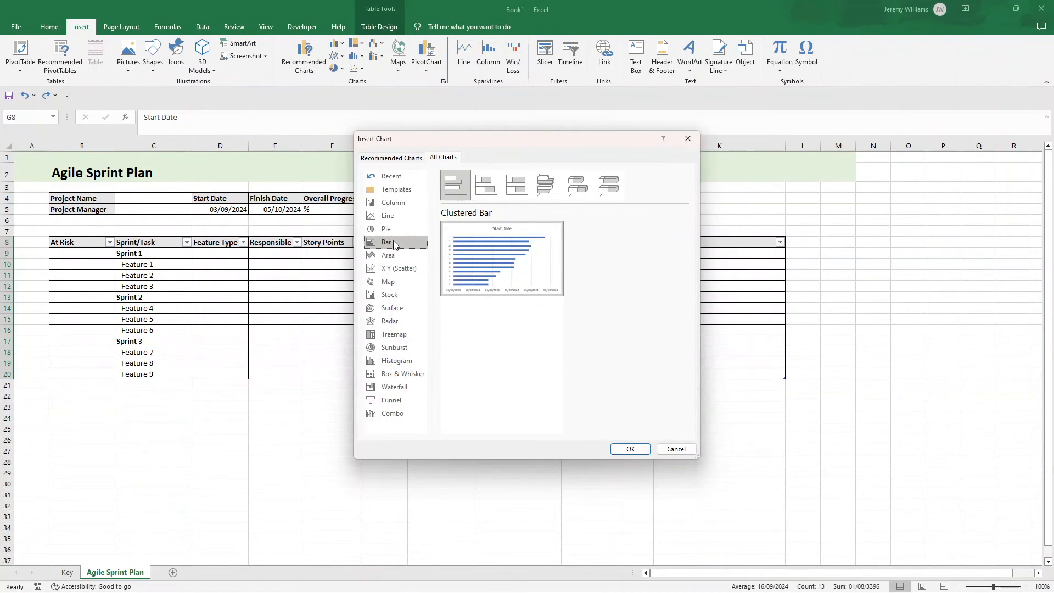
click(485, 185)
mouse_move(516, 251)
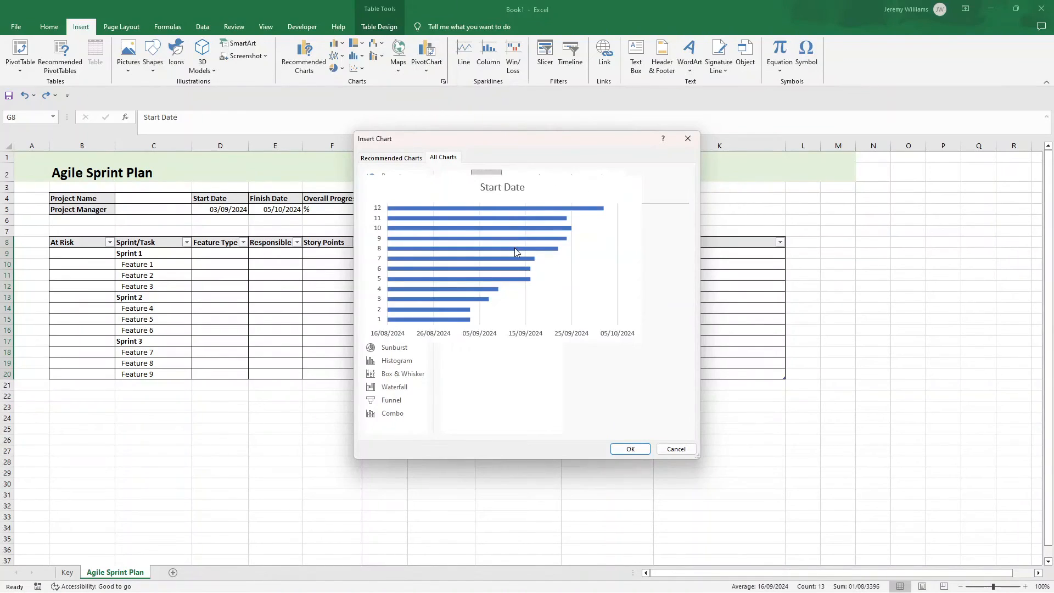
click(637, 450)
Step: Move the chart below the task table and enlarge it to span about columns C to J and rows 24 to 45
drag(494, 294, 245, 392)
scroll(291, 406, down, 3)
drag(445, 454, 658, 529)
drag(329, 301, 287, 283)
Step: Add a second data series to the chart, taking its name from the Duration header in I8
click(367, 364)
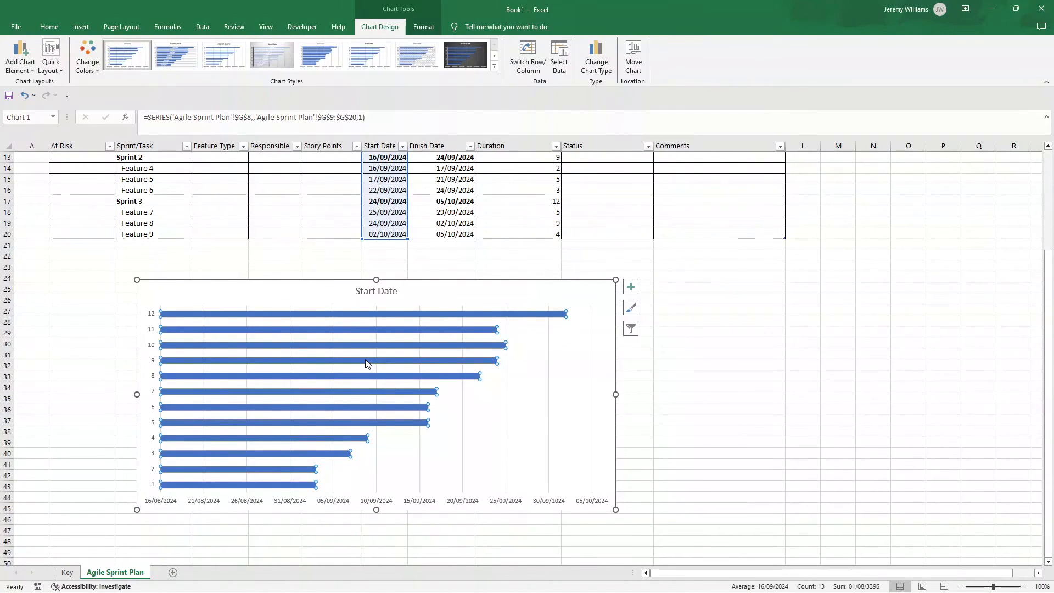
right_click(367, 364)
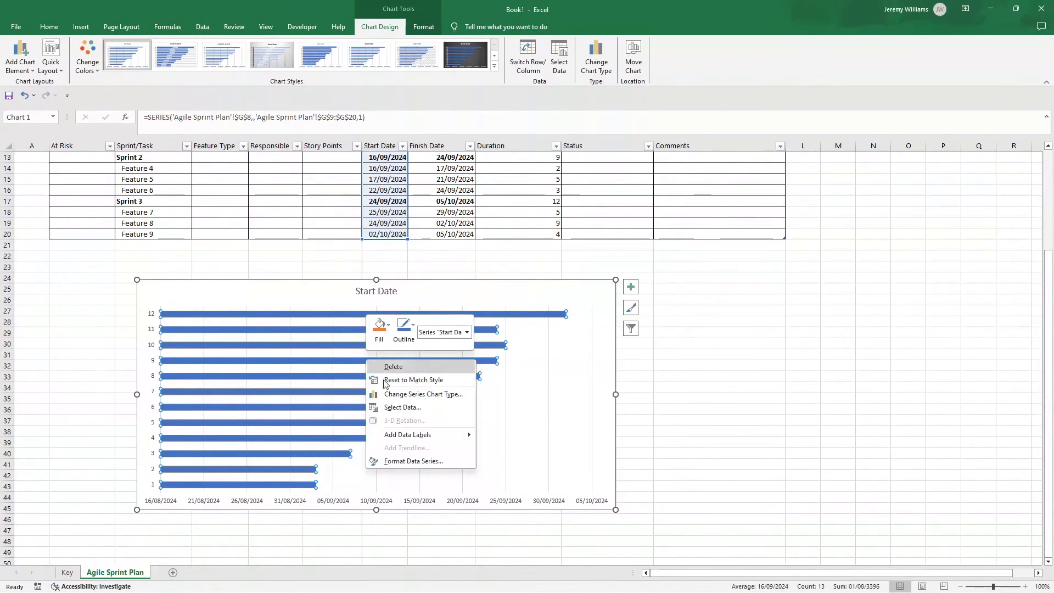
click(402, 407)
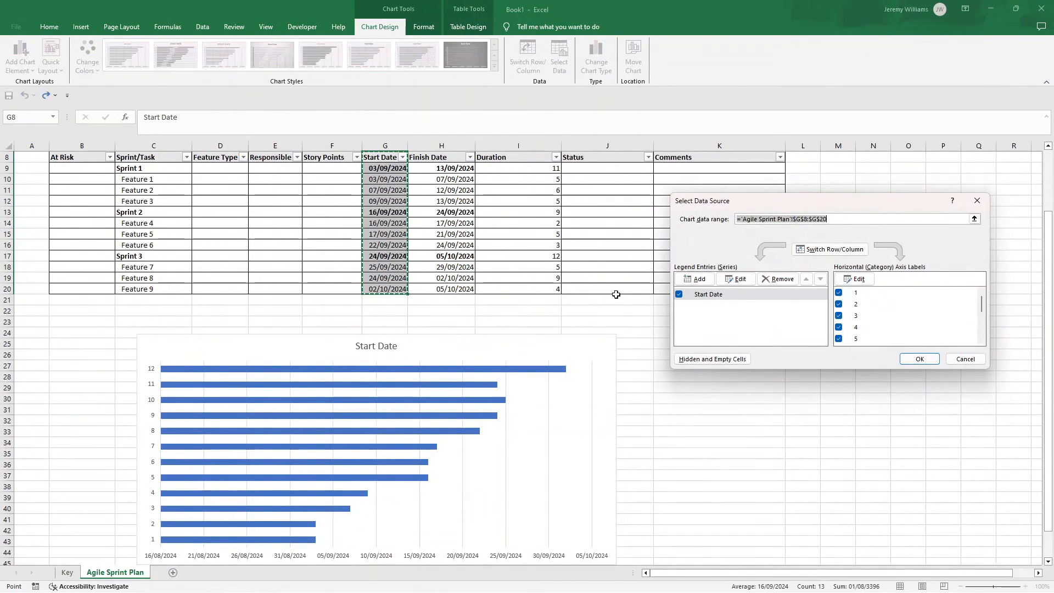
scroll(507, 229, up, 1)
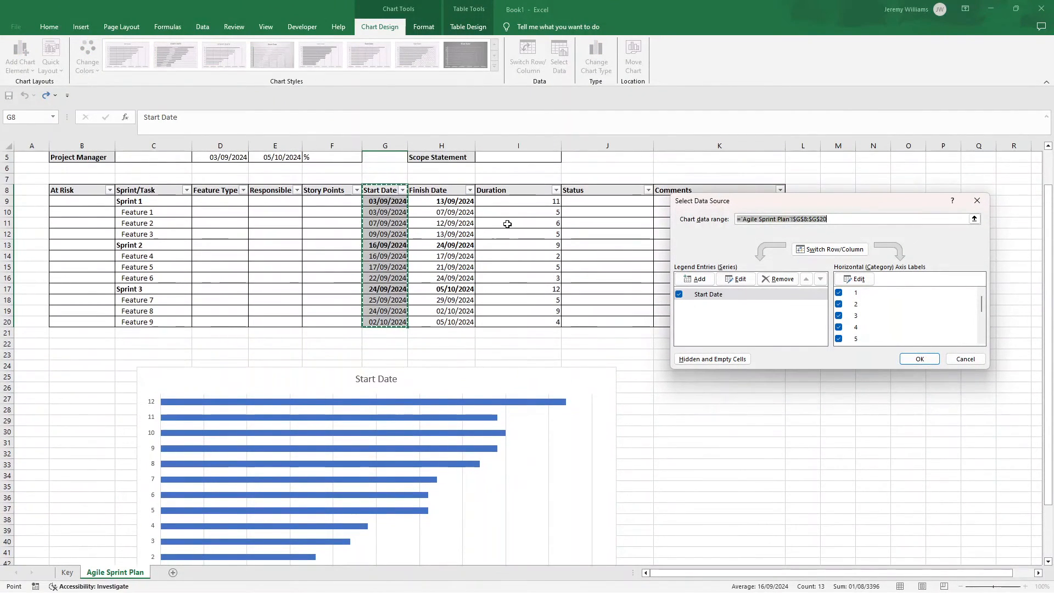
click(699, 279)
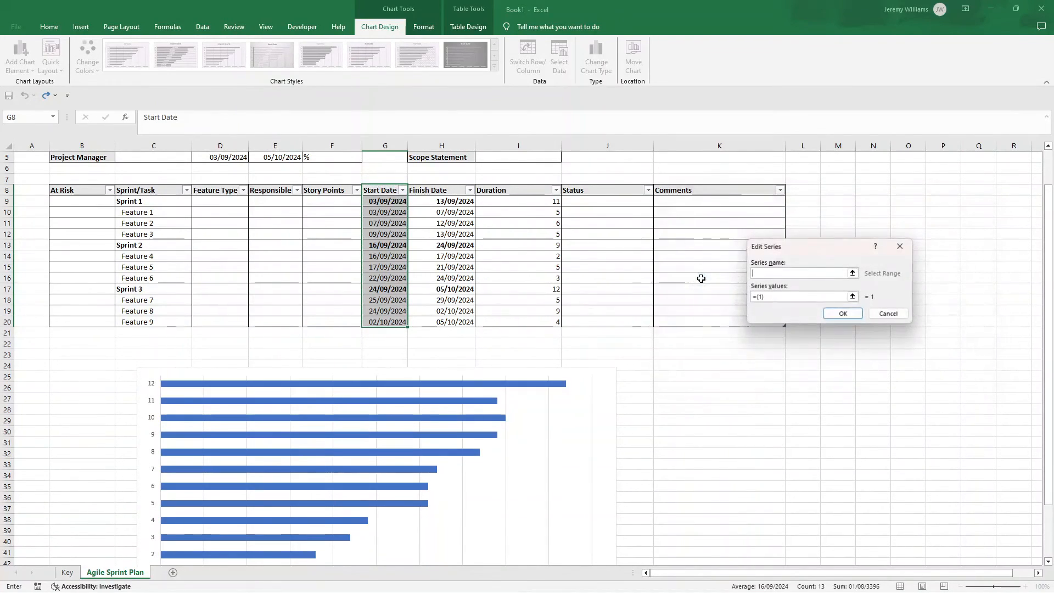
mouse_move(497, 192)
mouse_down()
mouse_move(517, 264)
mouse_move(502, 194)
mouse_up()
click(769, 273)
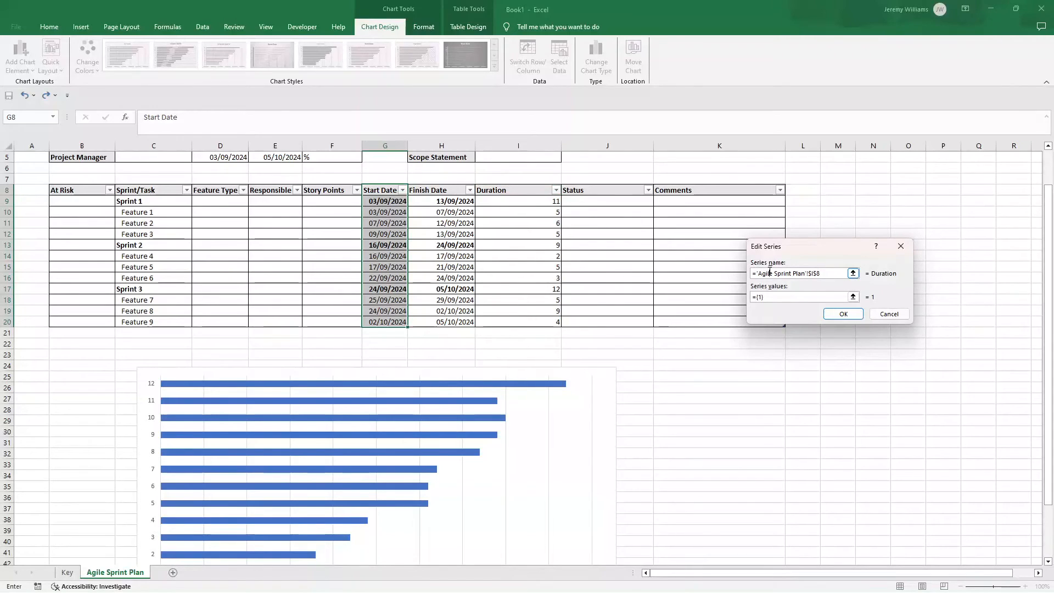
drag(824, 273, 755, 272)
key(BackSpace)
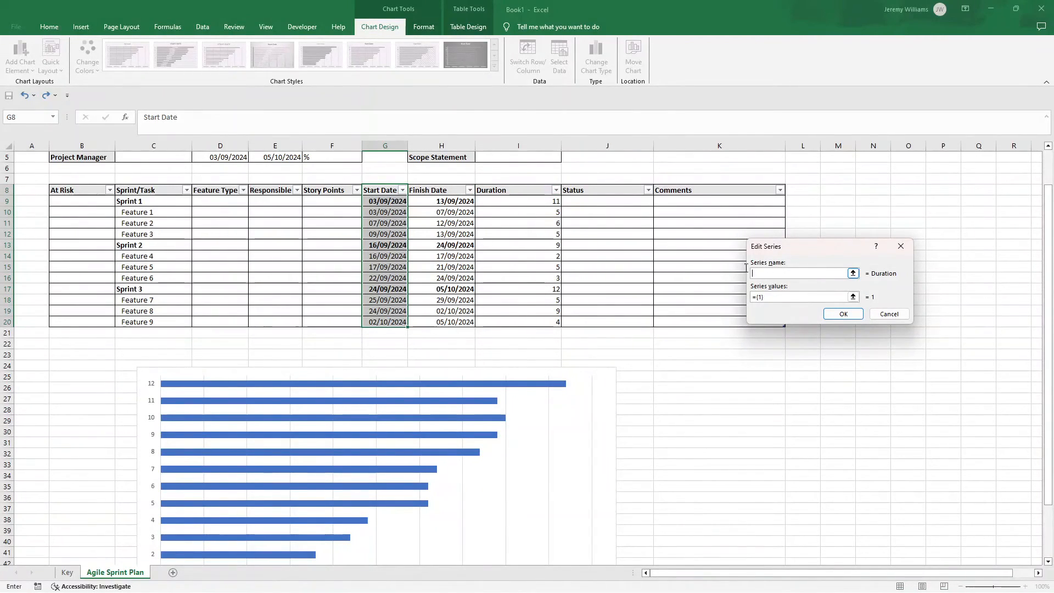
click(502, 193)
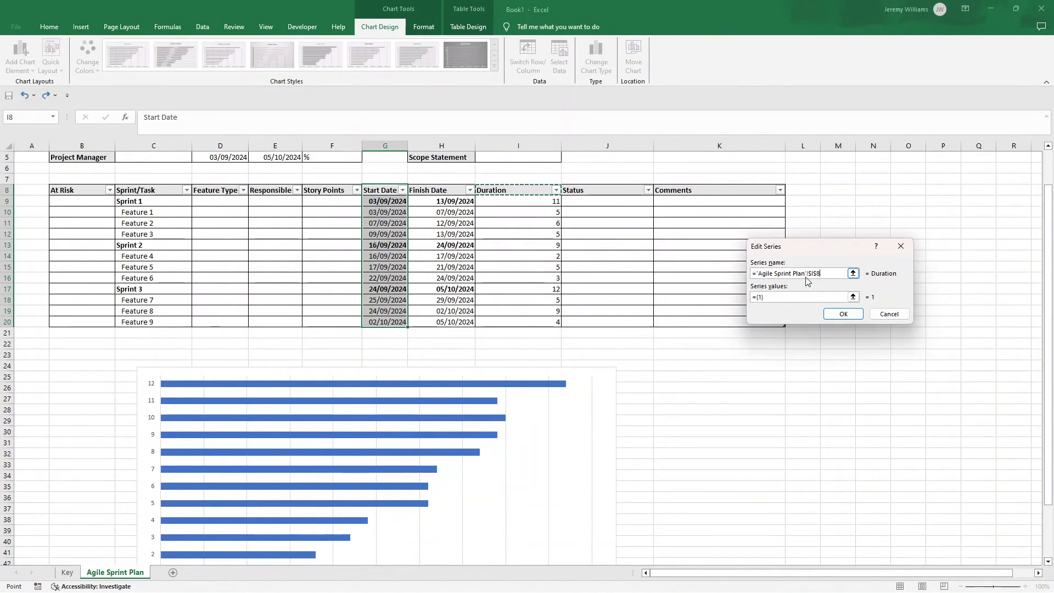
Step: Set the Duration series' values to I9:I20 on the Agile Sprint Plan sheet
click(779, 297)
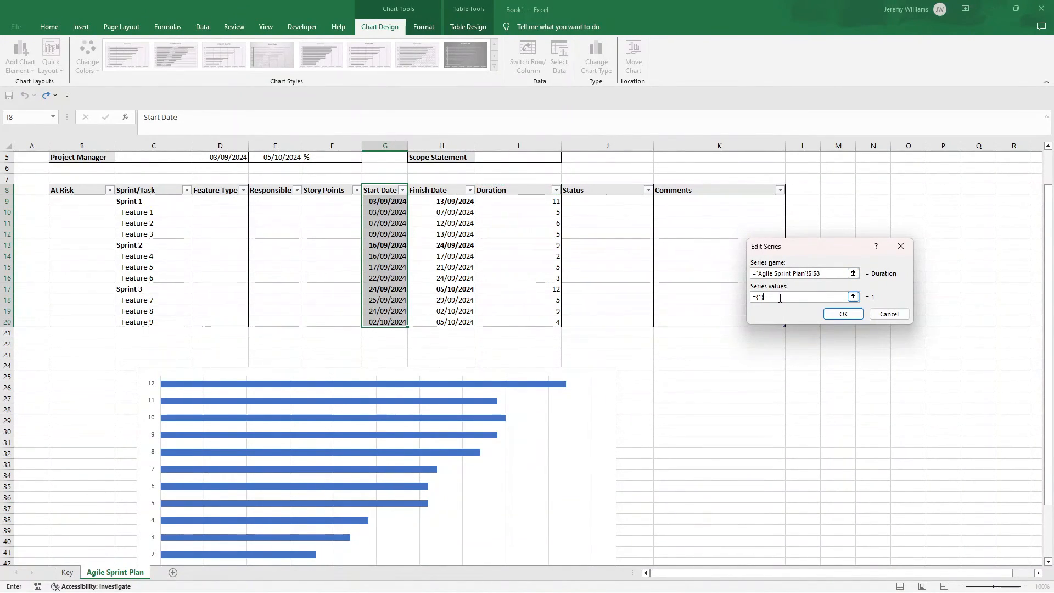
drag(505, 201, 526, 321)
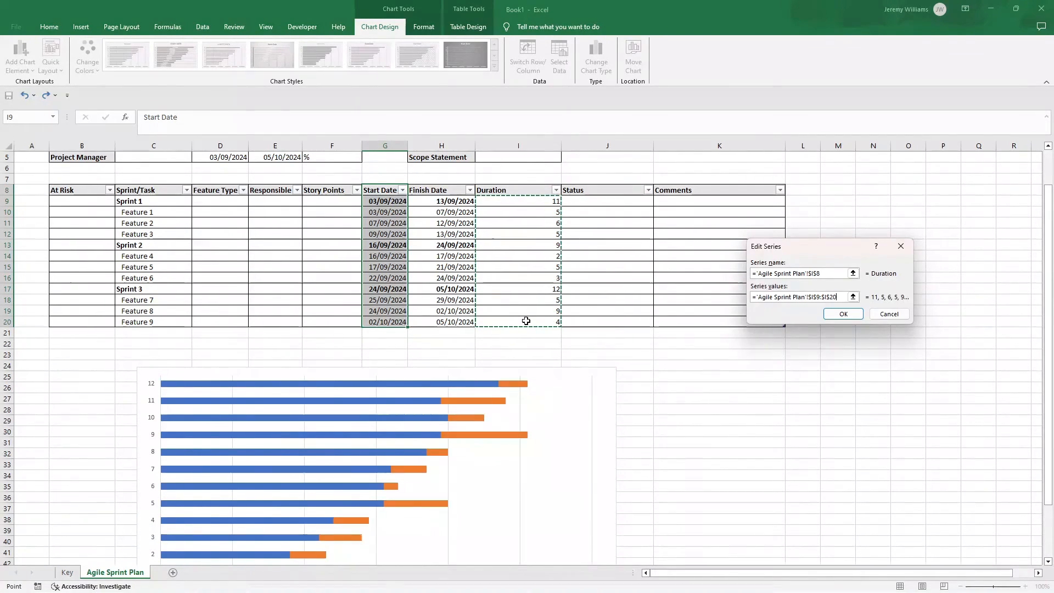
click(835, 316)
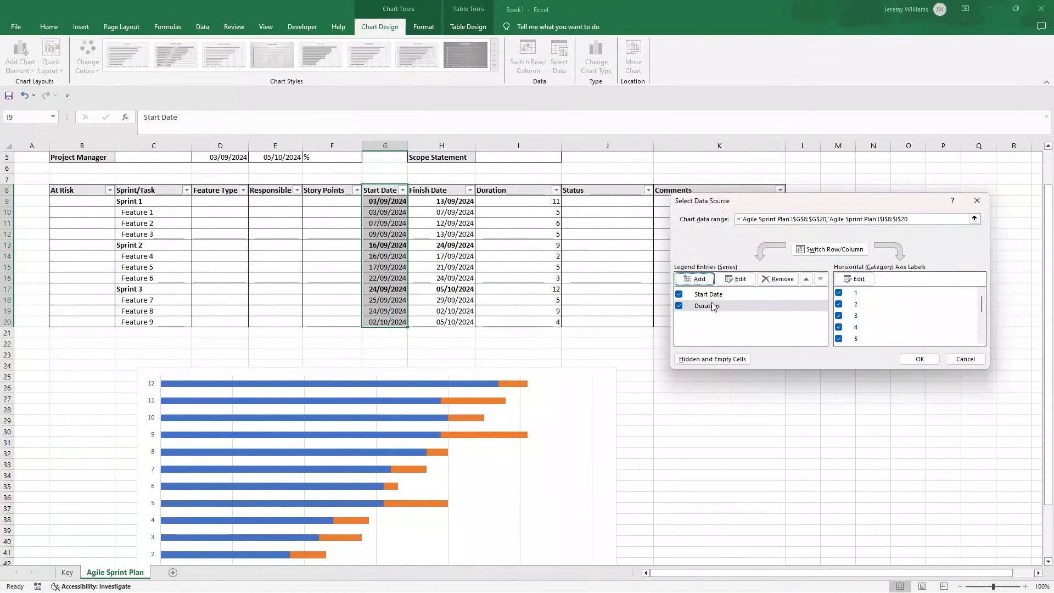
Step: Set the chart's category axis labels to the sprint and feature names in C9:C20 and apply the data source changes
click(859, 281)
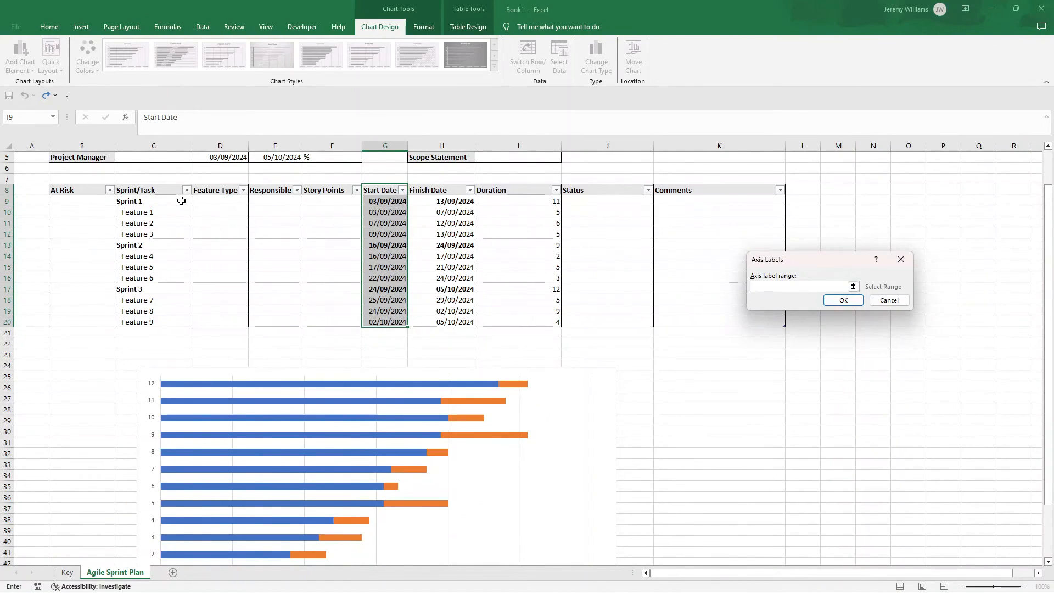
drag(181, 201, 179, 323)
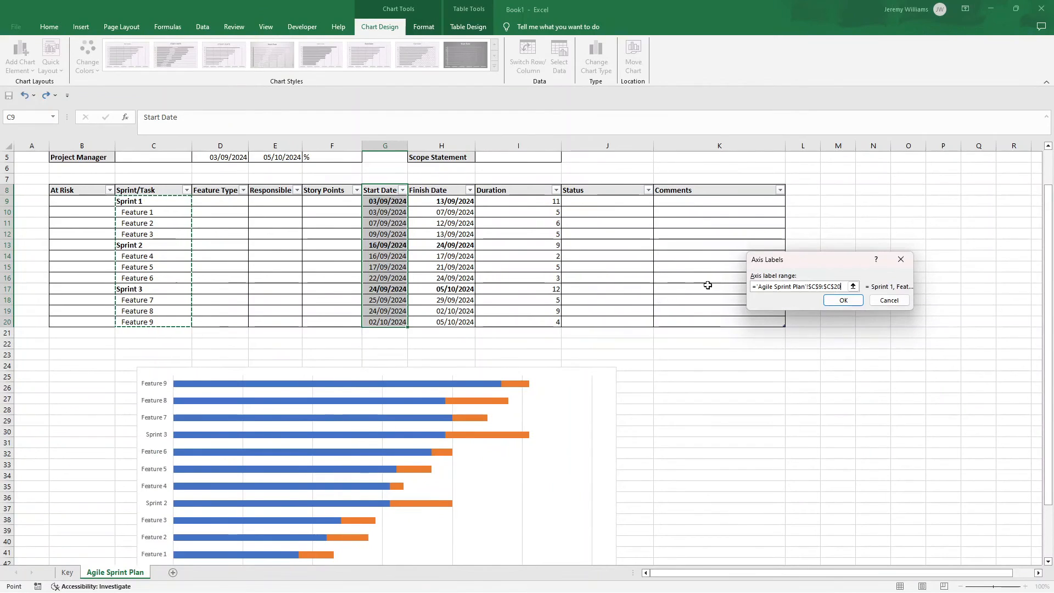
click(842, 301)
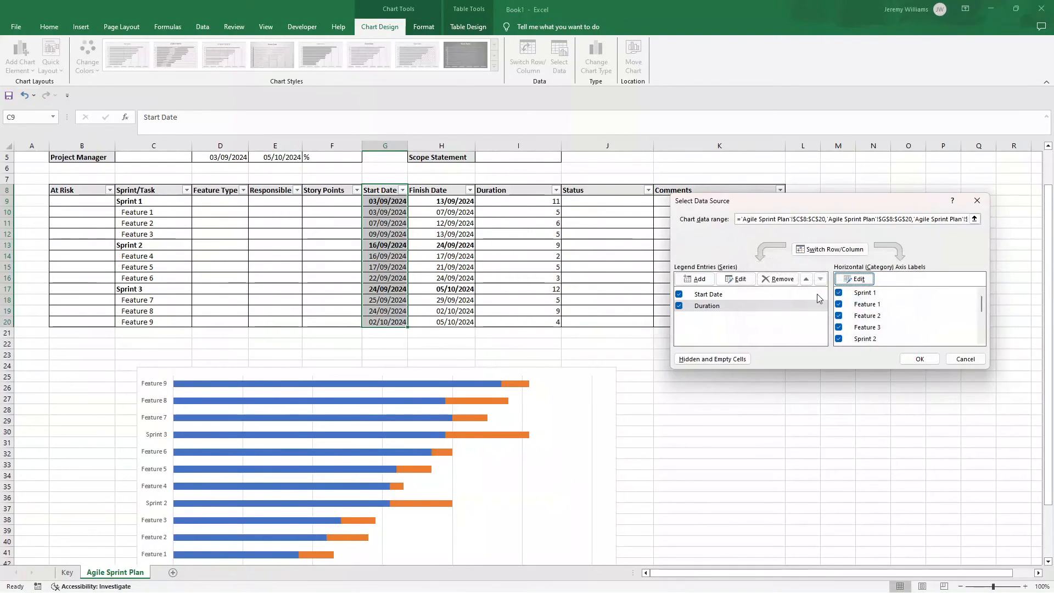
click(919, 359)
Step: Format the blue Start Date series with no fill so that only the orange Duration bars show
scroll(459, 350, down, 2)
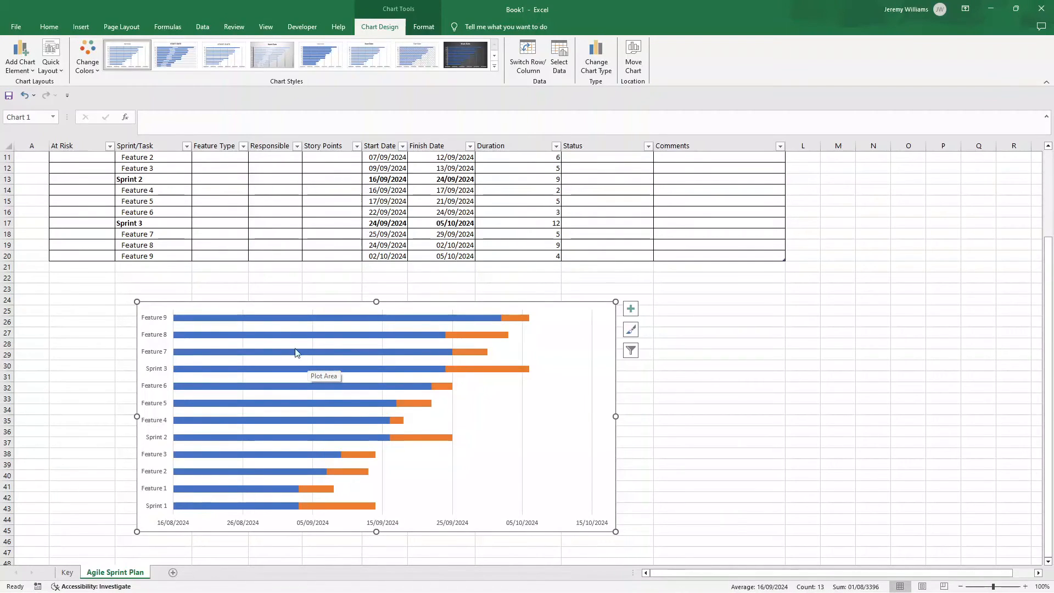
click(285, 335)
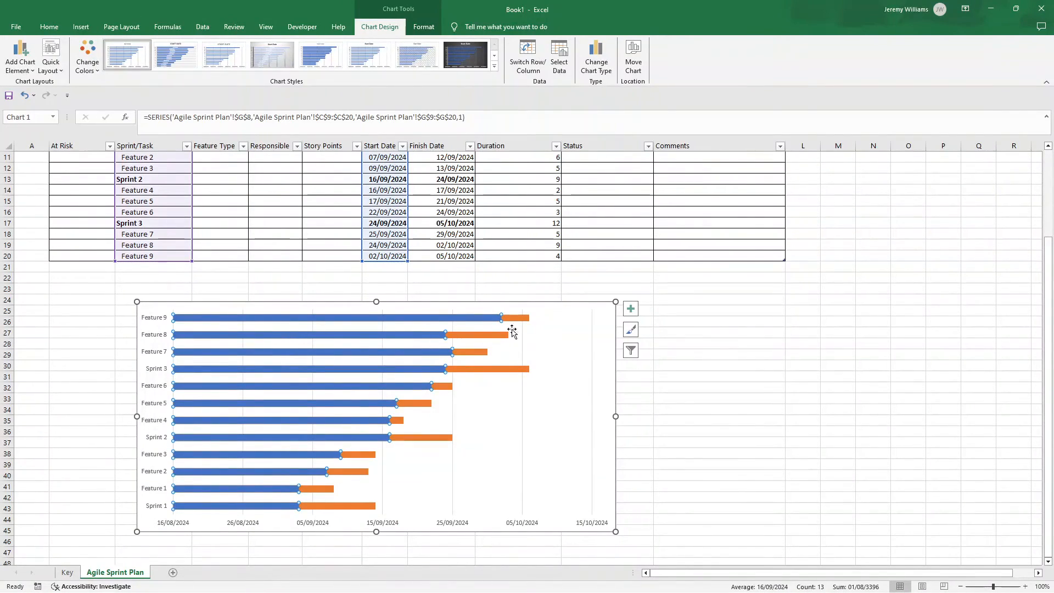
click(681, 367)
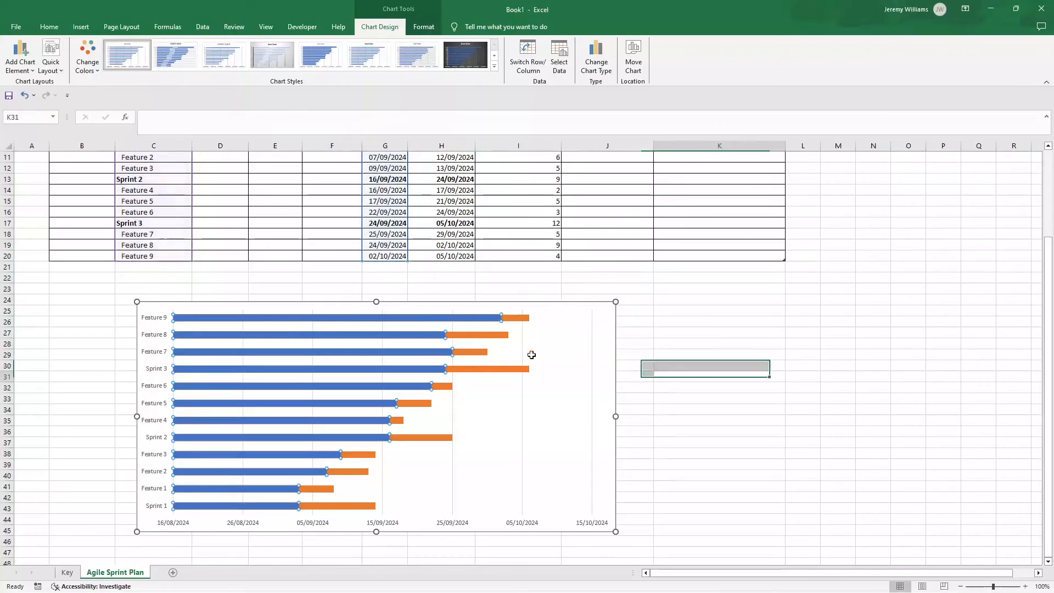
click(285, 335)
click(285, 335)
click(713, 377)
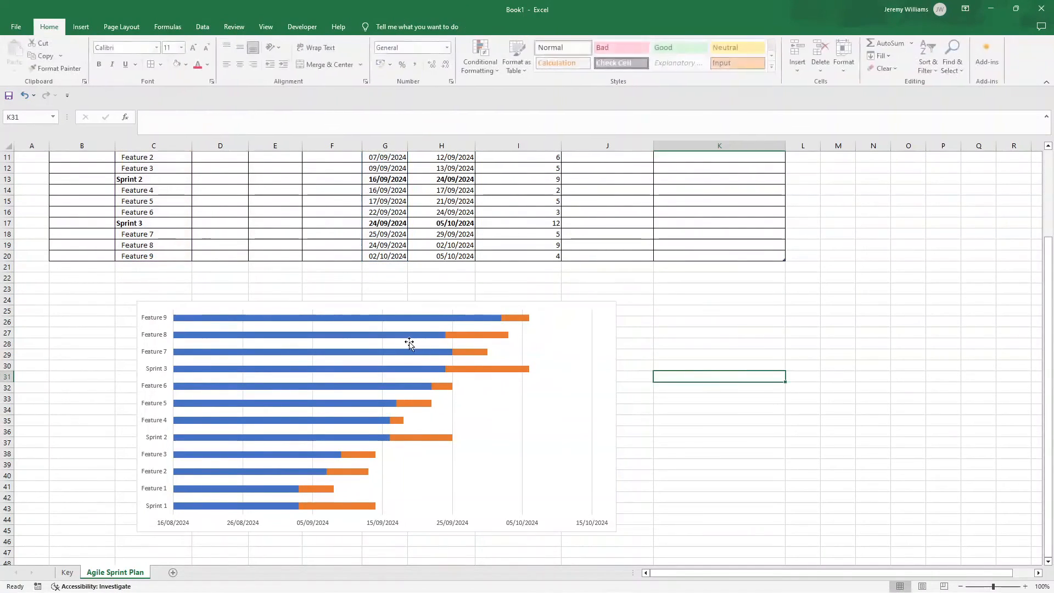
click(374, 318)
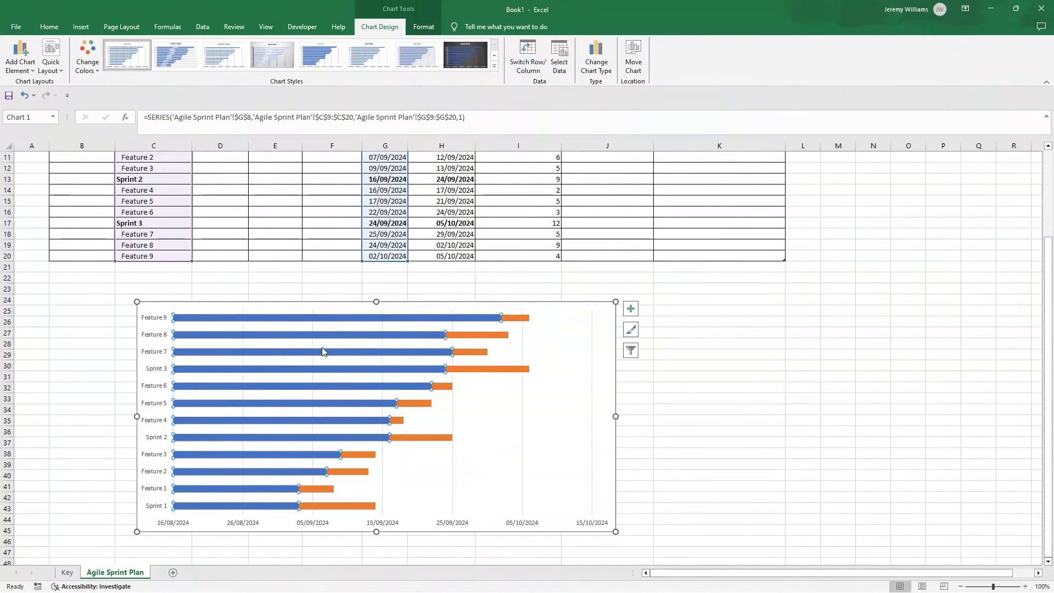
right_click(341, 334)
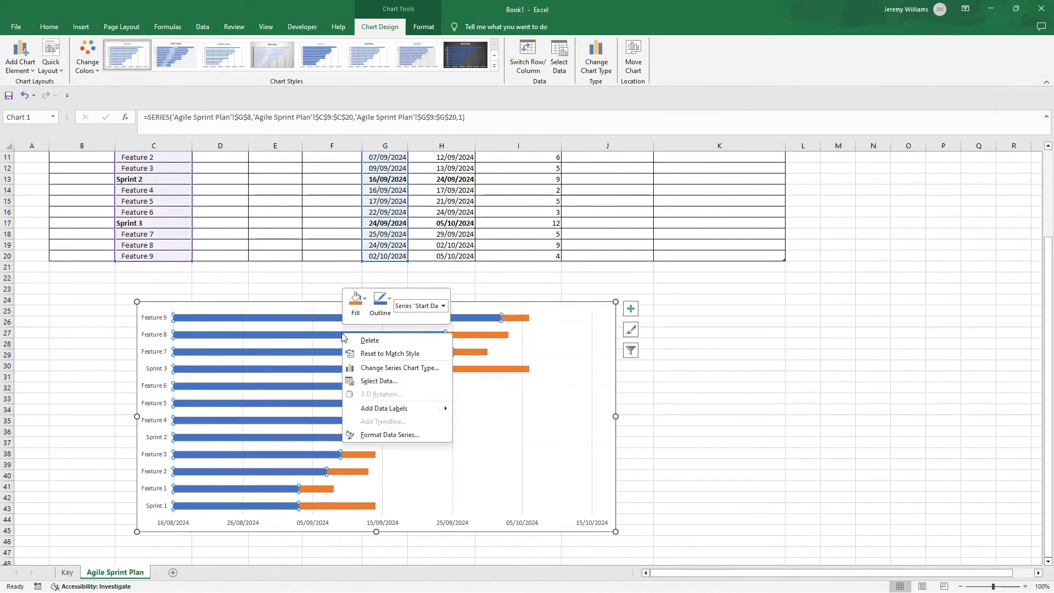
click(396, 436)
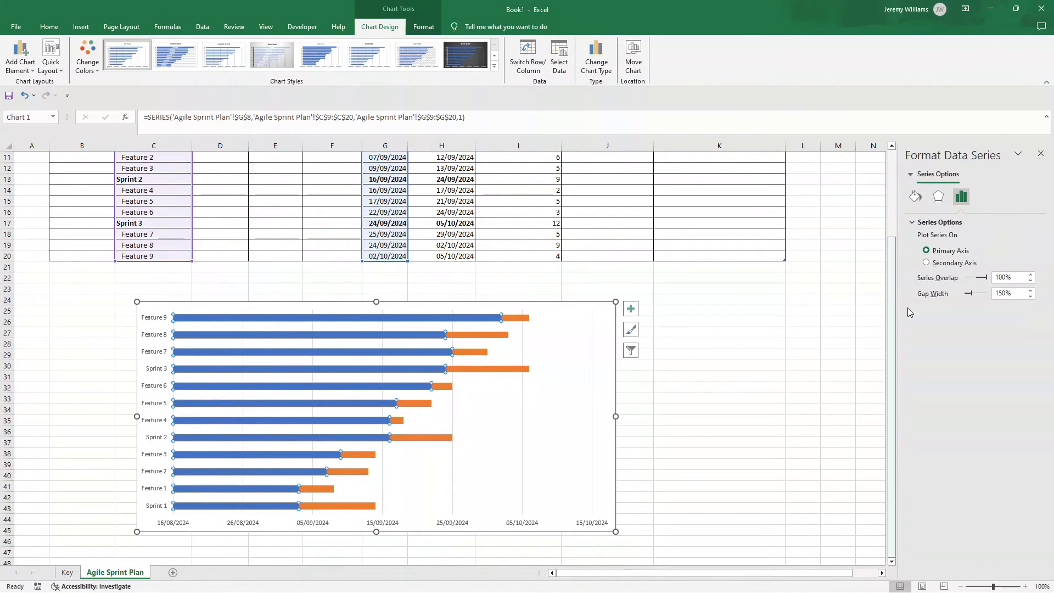
click(916, 198)
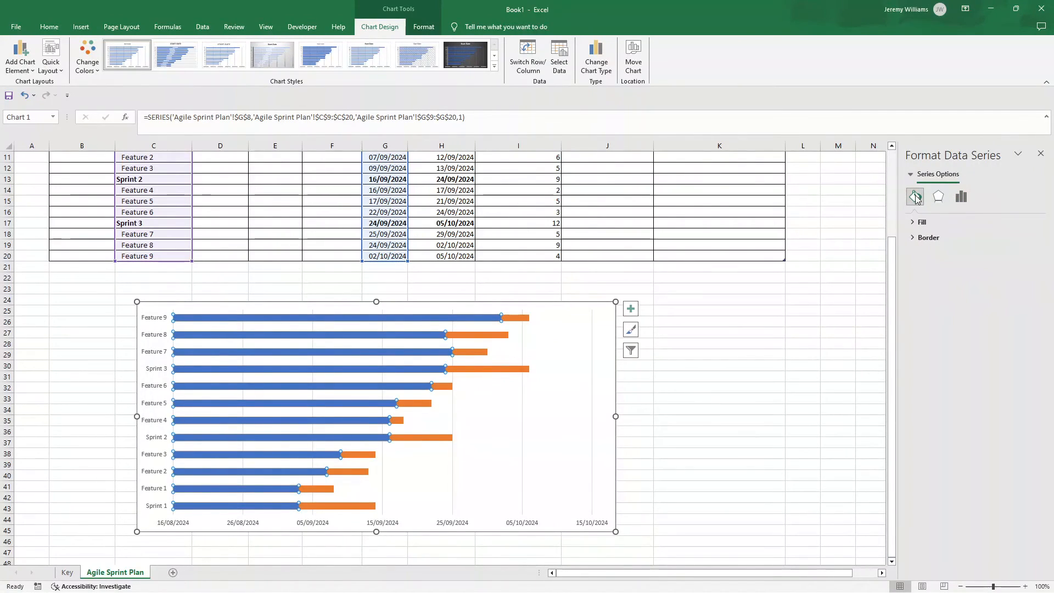
click(912, 223)
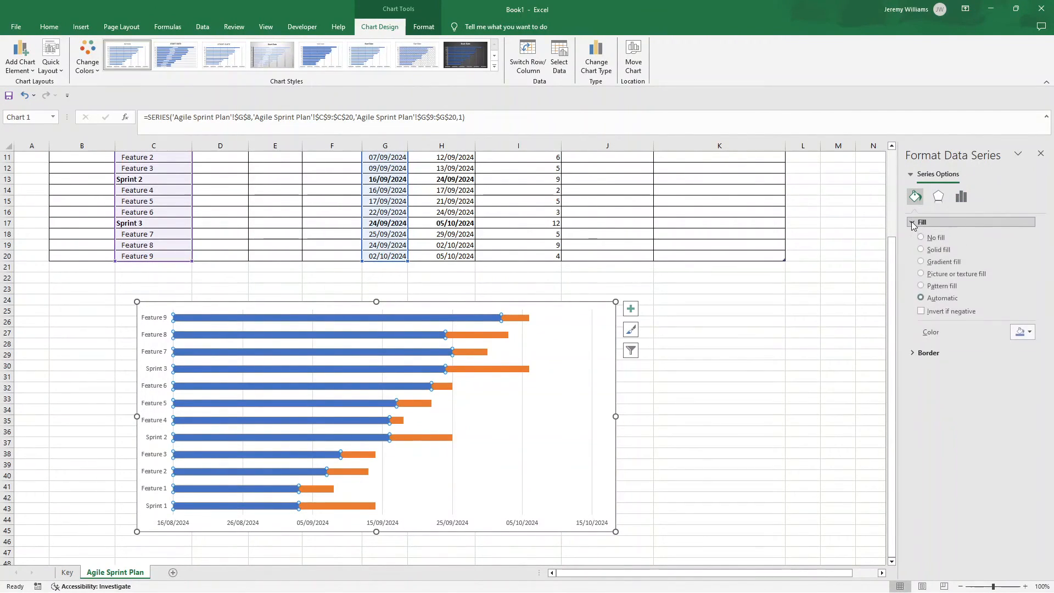
click(931, 242)
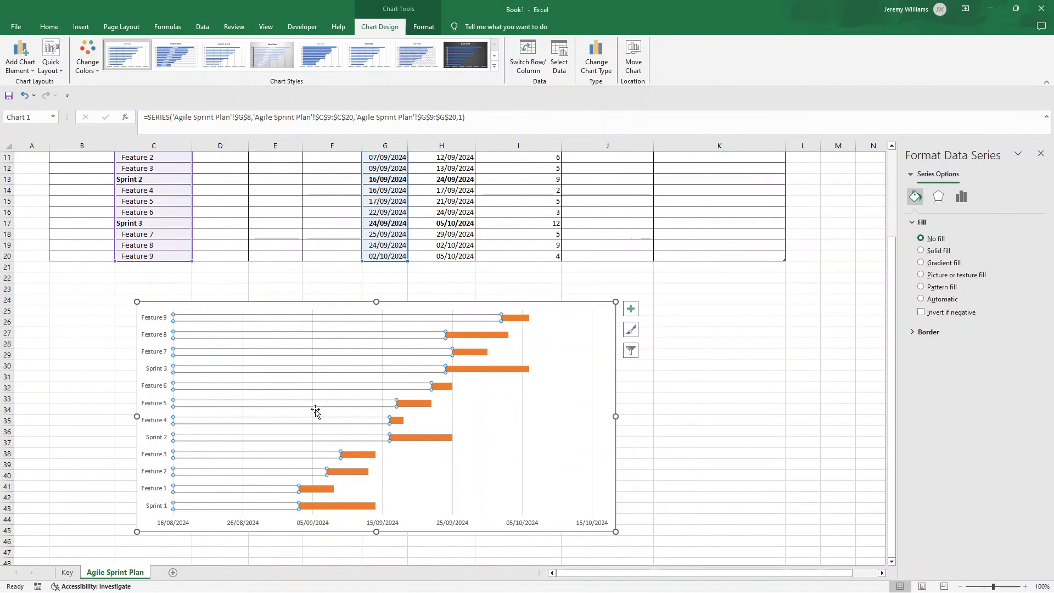
click(722, 388)
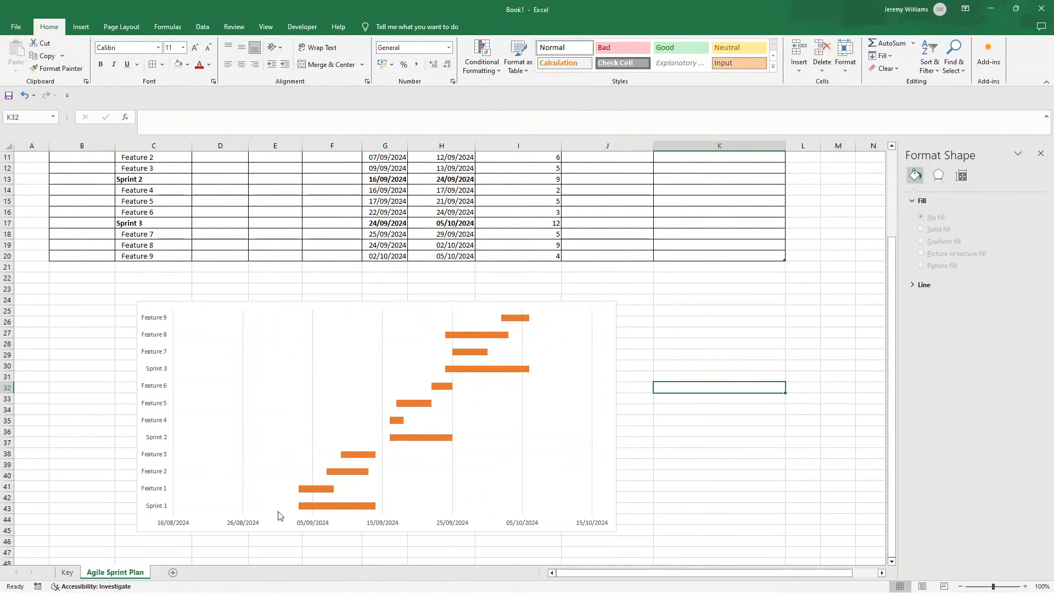
Step: Put the categories on the chart's vertical axis in reverse order so that Sprint 1 comes first
click(181, 524)
click(153, 378)
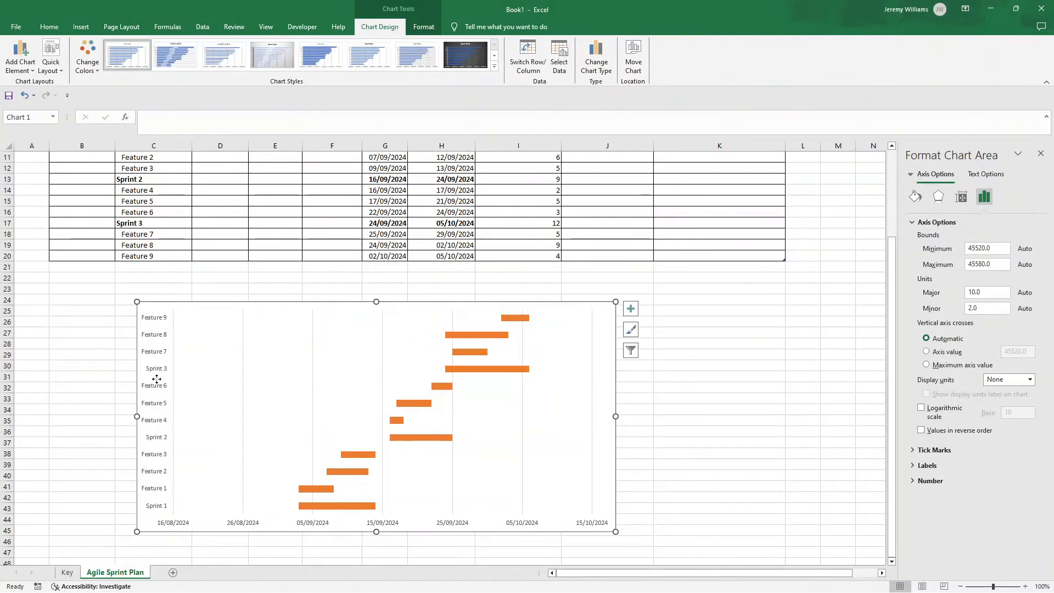
click(157, 314)
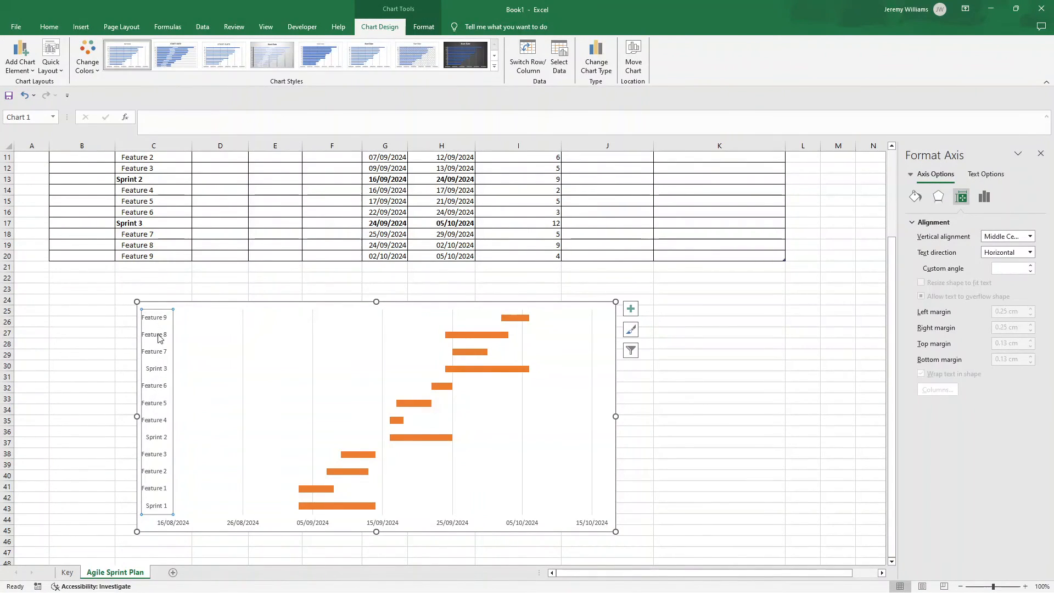
click(983, 198)
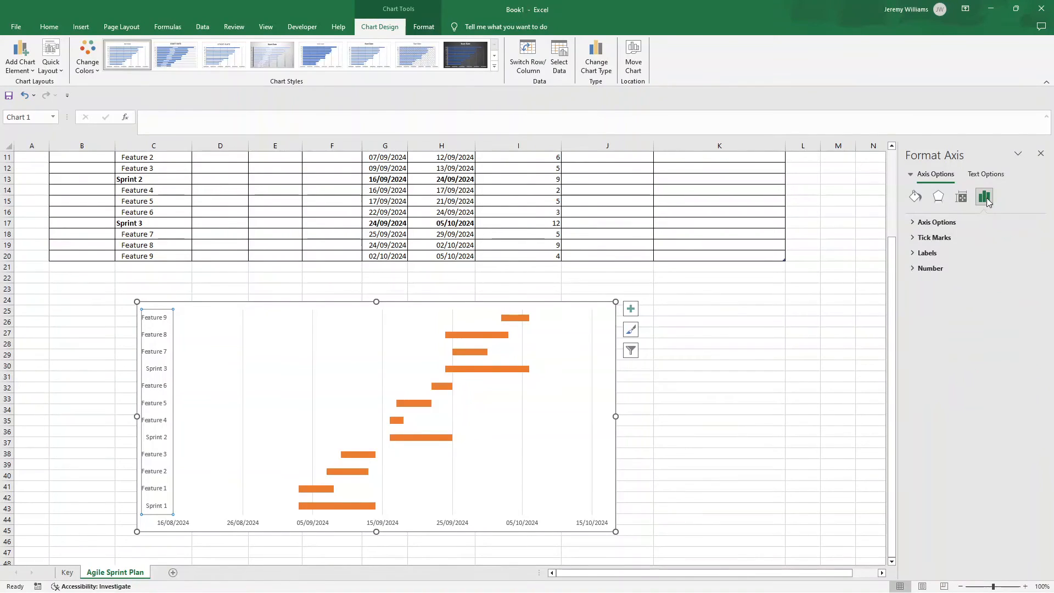
click(912, 223)
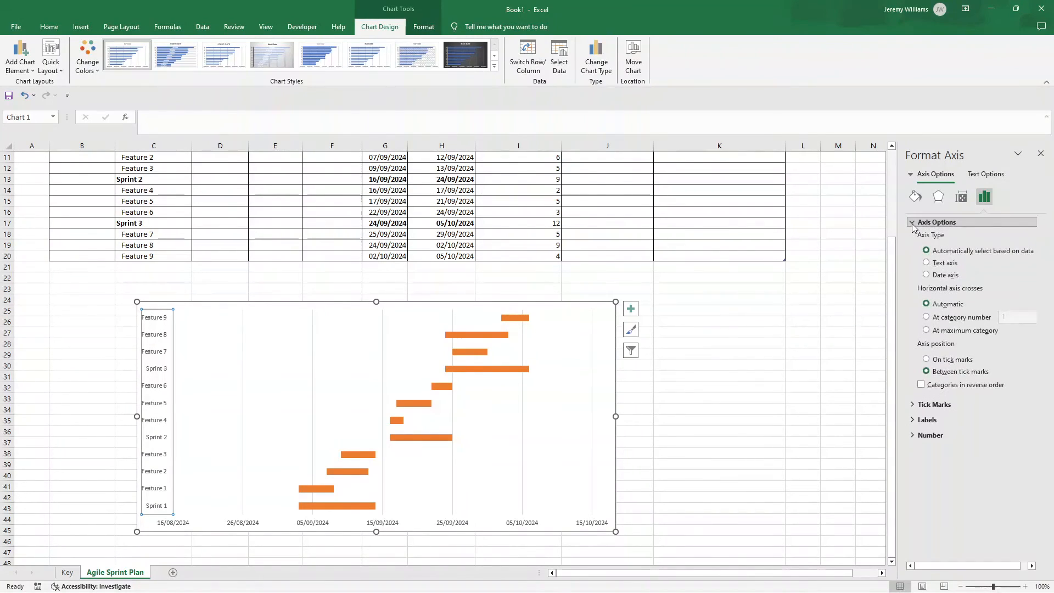
click(921, 385)
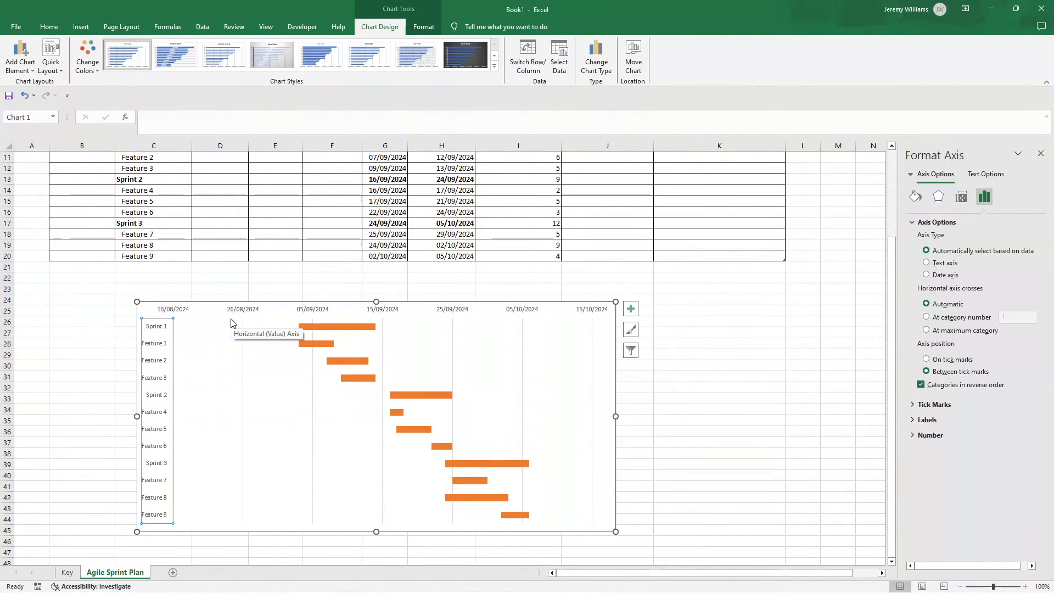
Step: Change the number format of the chart's date axis to the custom code dd/mm
click(182, 311)
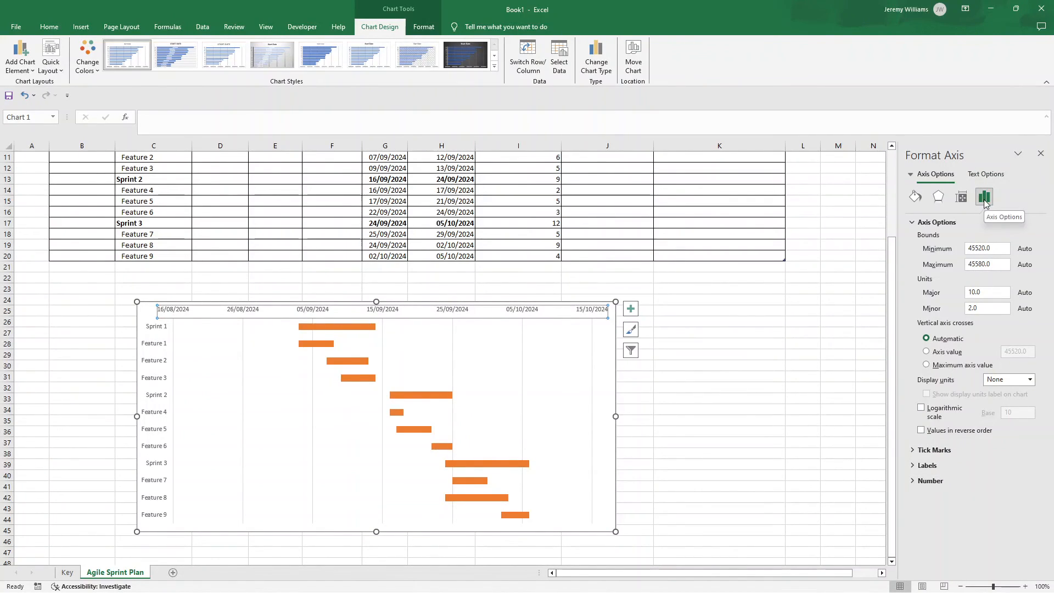
click(935, 478)
click(982, 545)
key(BackSpace)
key(BackSpace)
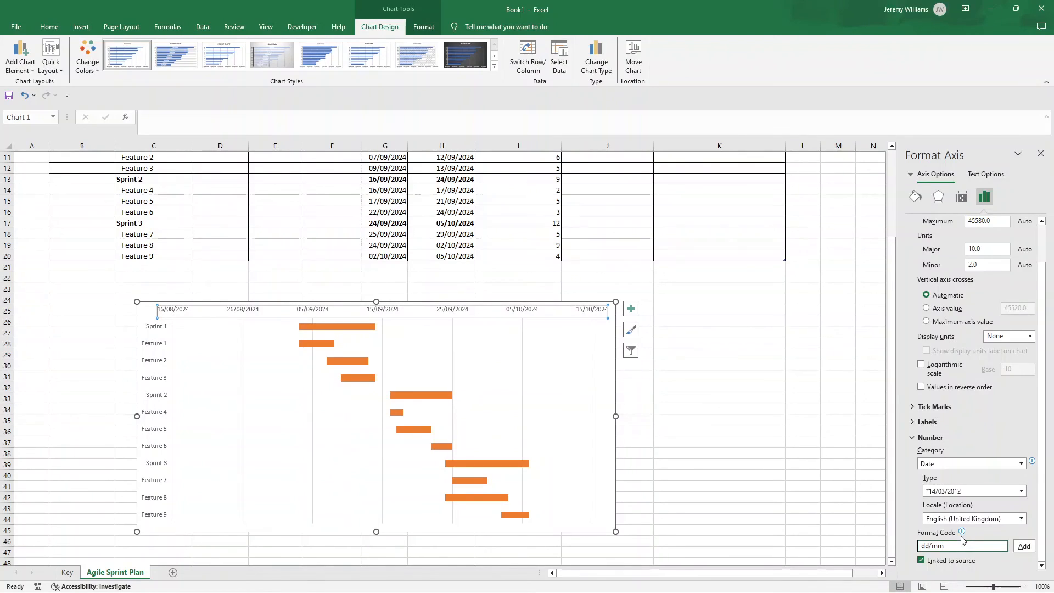
click(1023, 546)
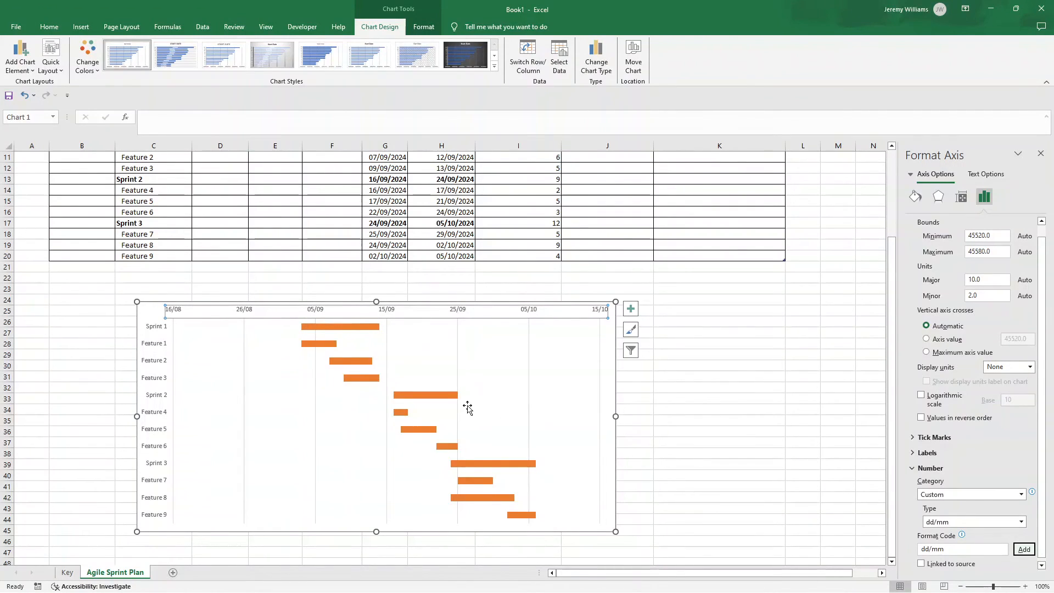
scroll(511, 384, up, 1)
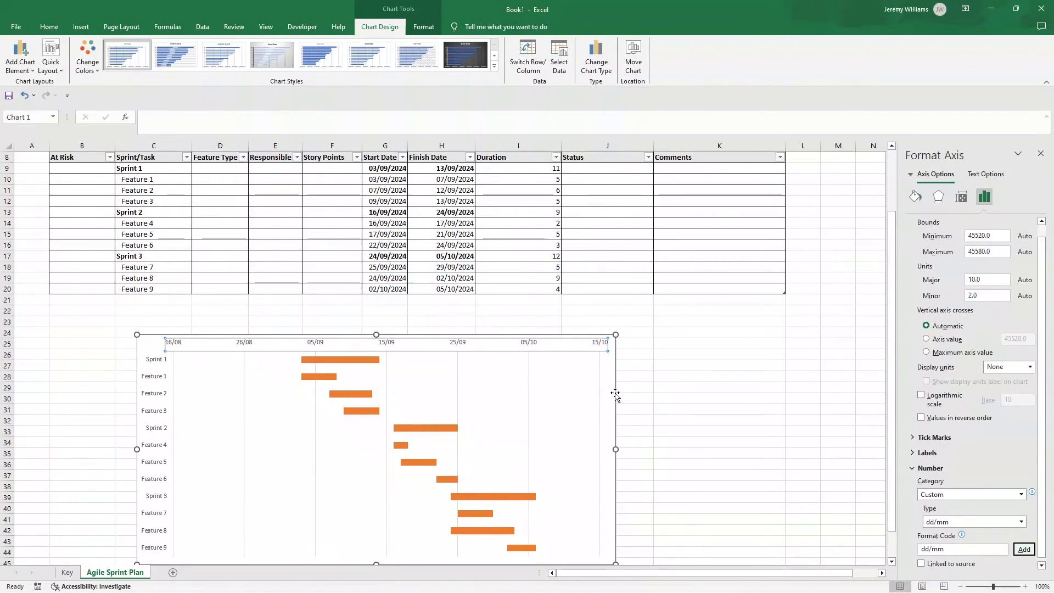
scroll(411, 368, up, 1)
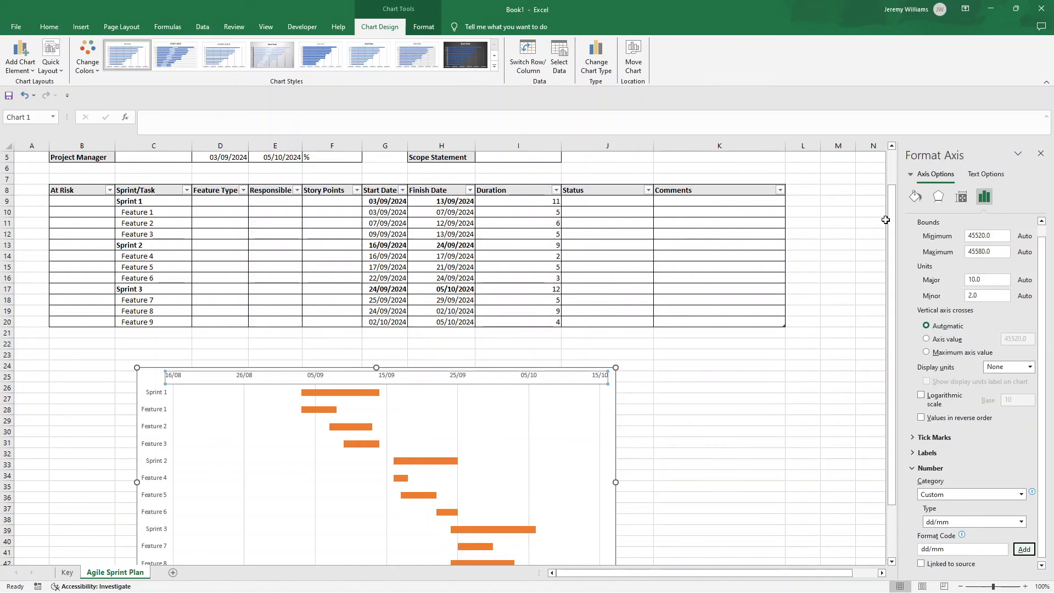
click(696, 431)
click(316, 417)
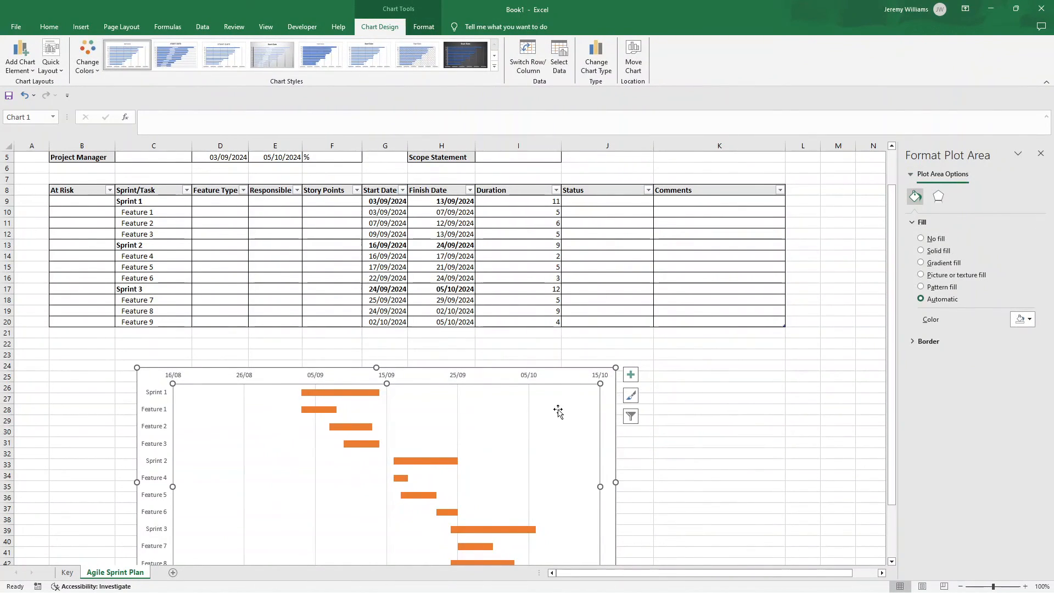
click(347, 429)
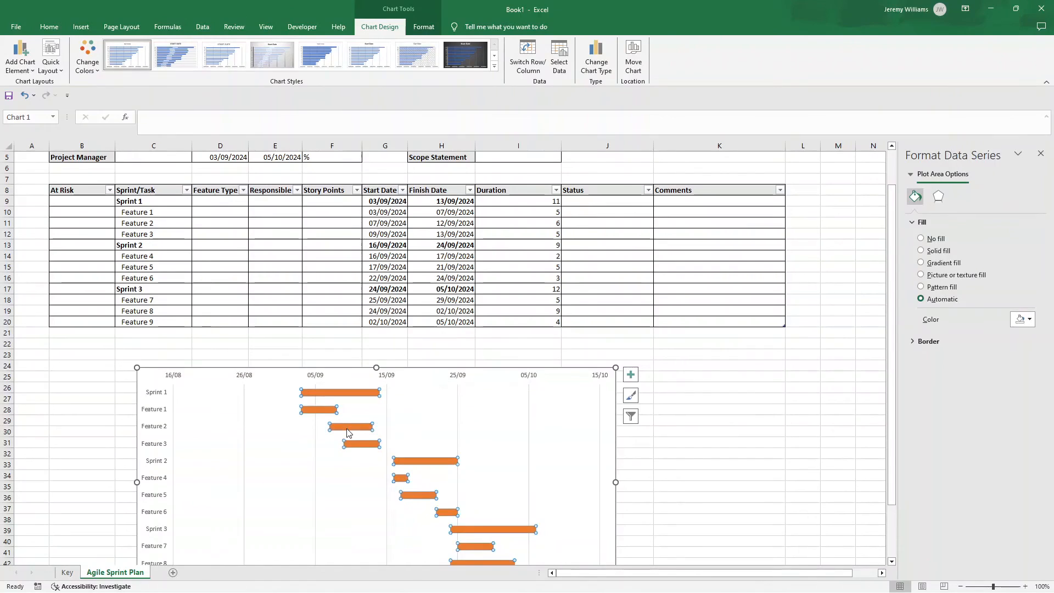
click(245, 378)
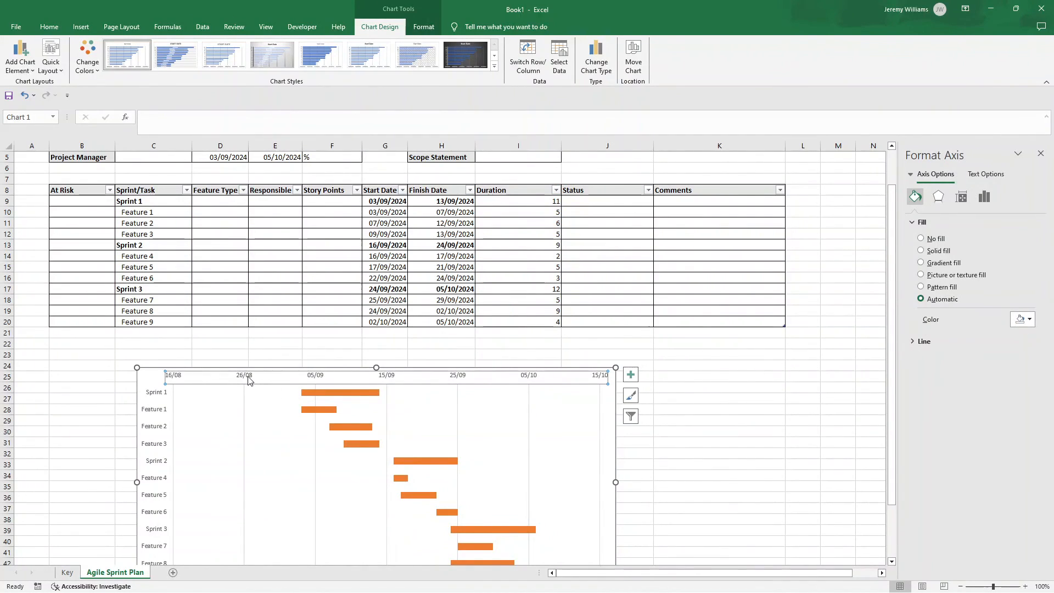
click(983, 199)
click(934, 223)
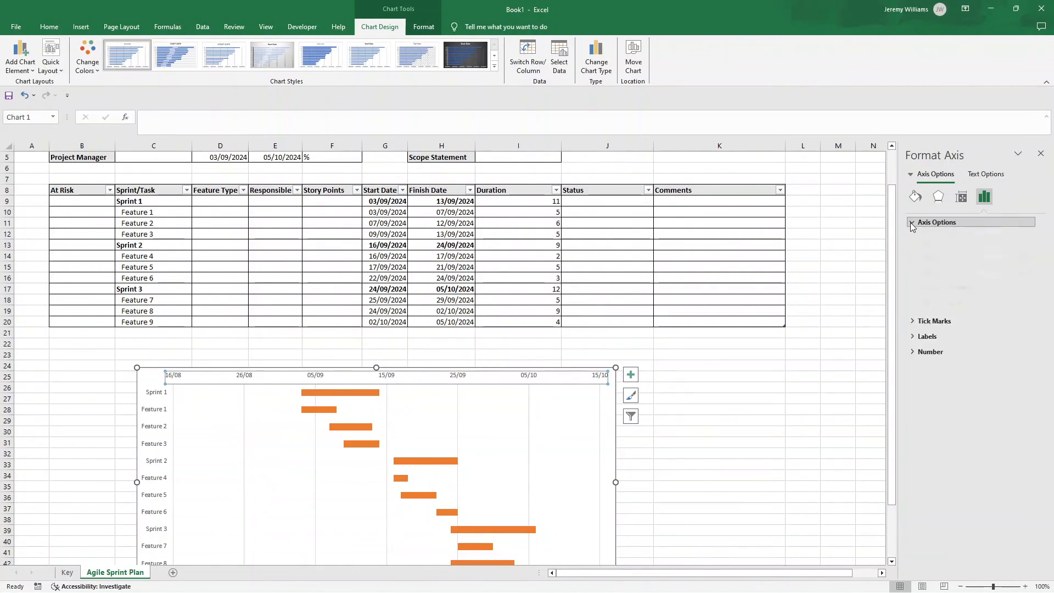
click(971, 265)
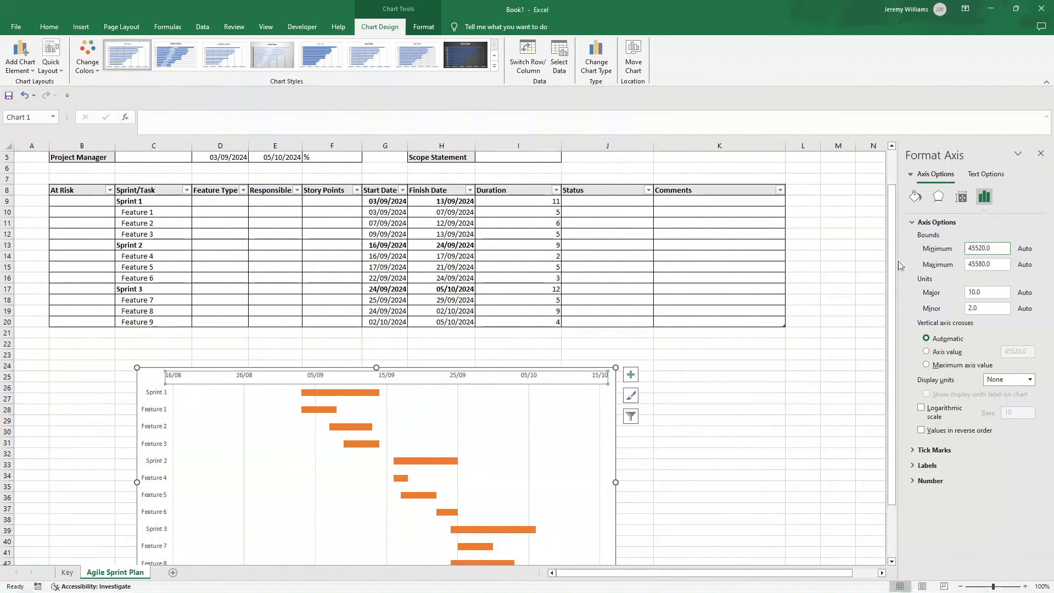
Step: Copy the Feature 1 start date from cell G10 and leave the cell unchanged
double_click(382, 200)
double_click(383, 200)
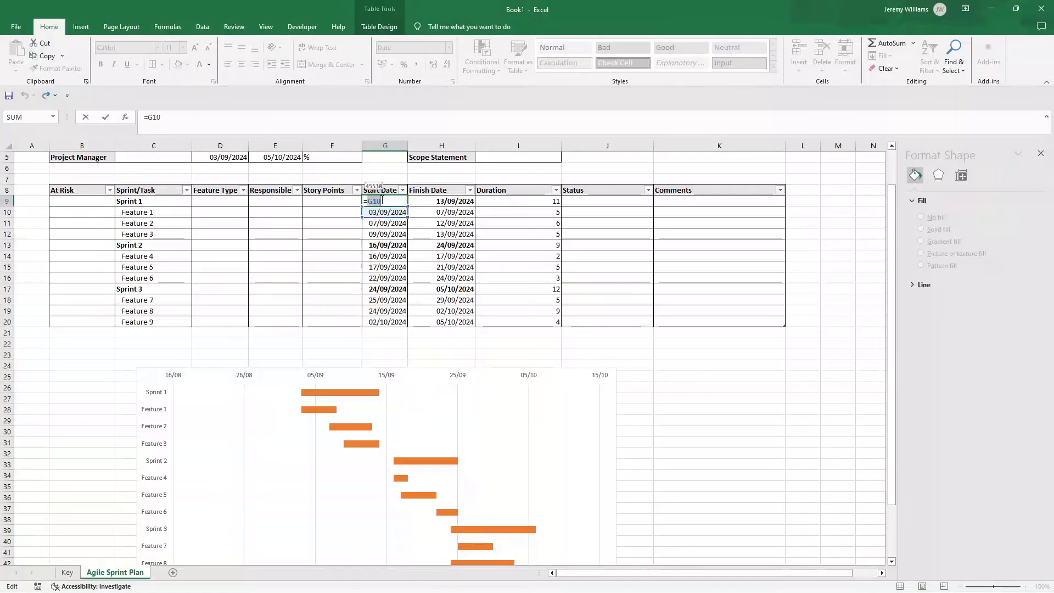
key(Return)
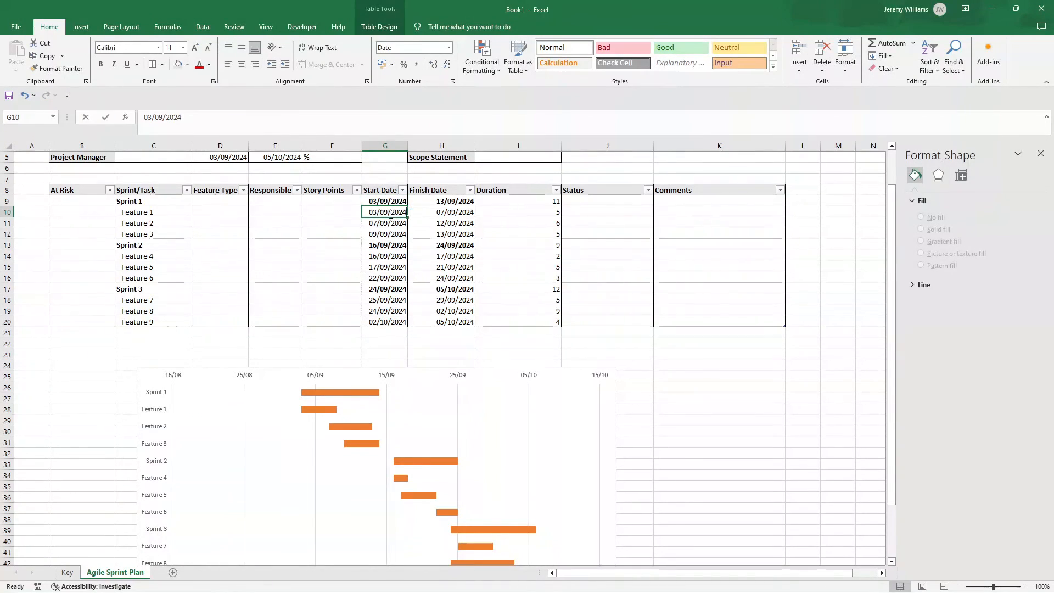
double_click(390, 214)
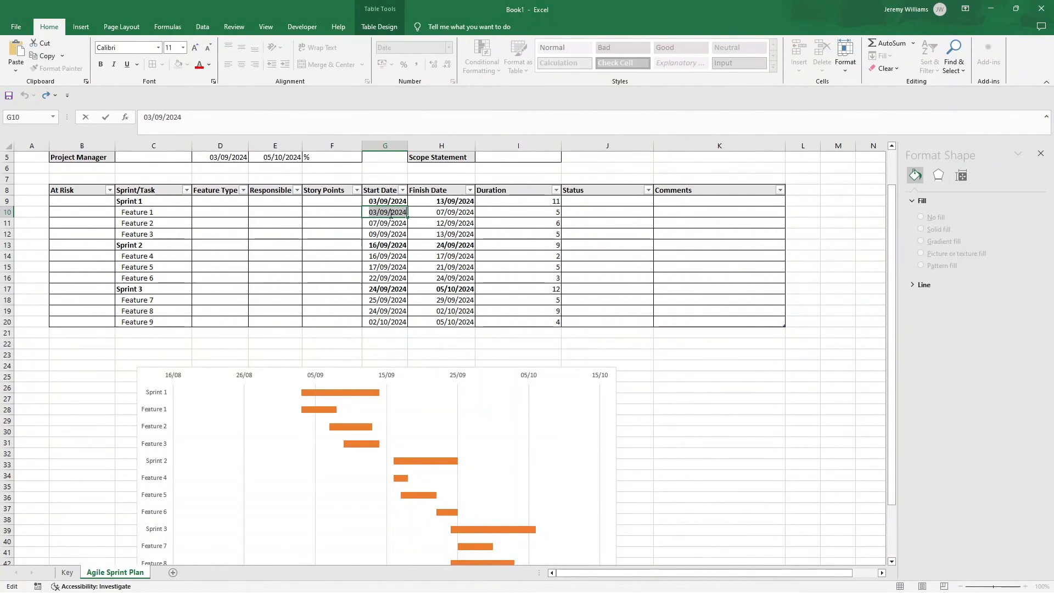
click(717, 379)
Step: Set the minimum bound of the chart's date axis to 01/09/2024, adapting the copied start date
click(247, 383)
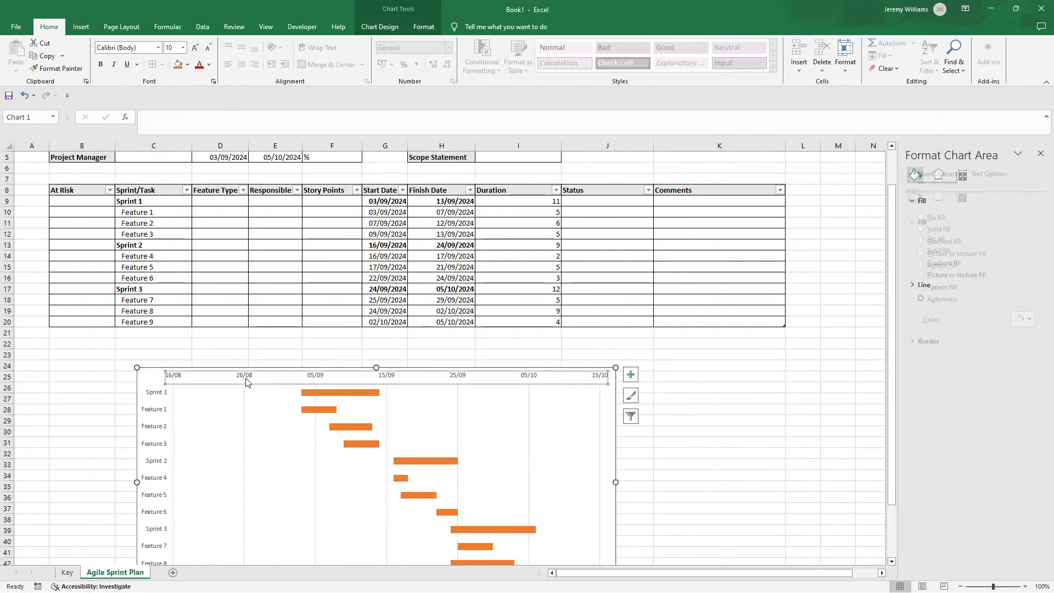
click(247, 378)
click(983, 197)
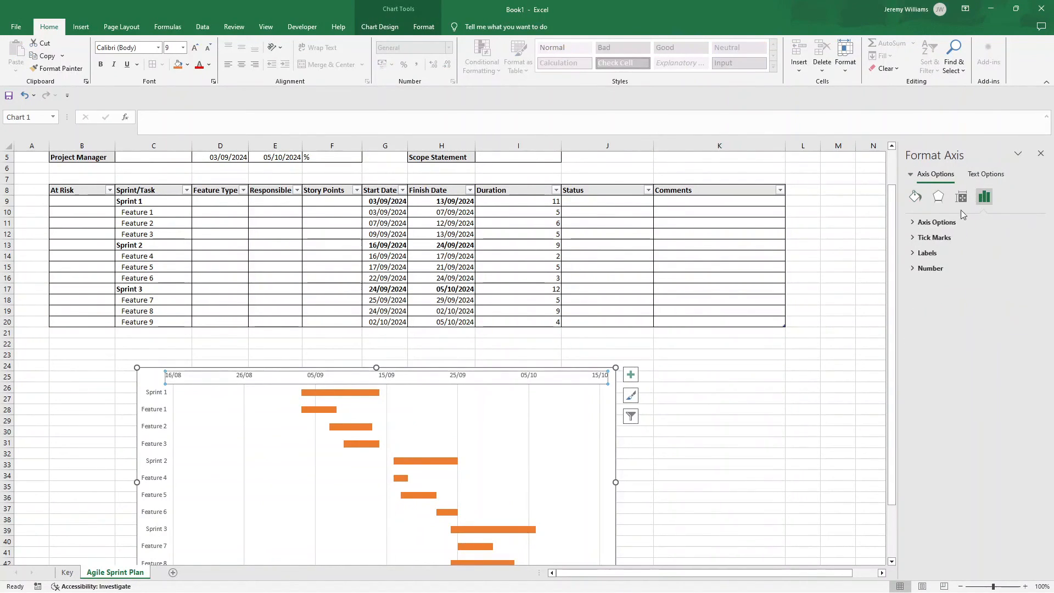
click(938, 221)
click(987, 248)
text(03/09/2024)
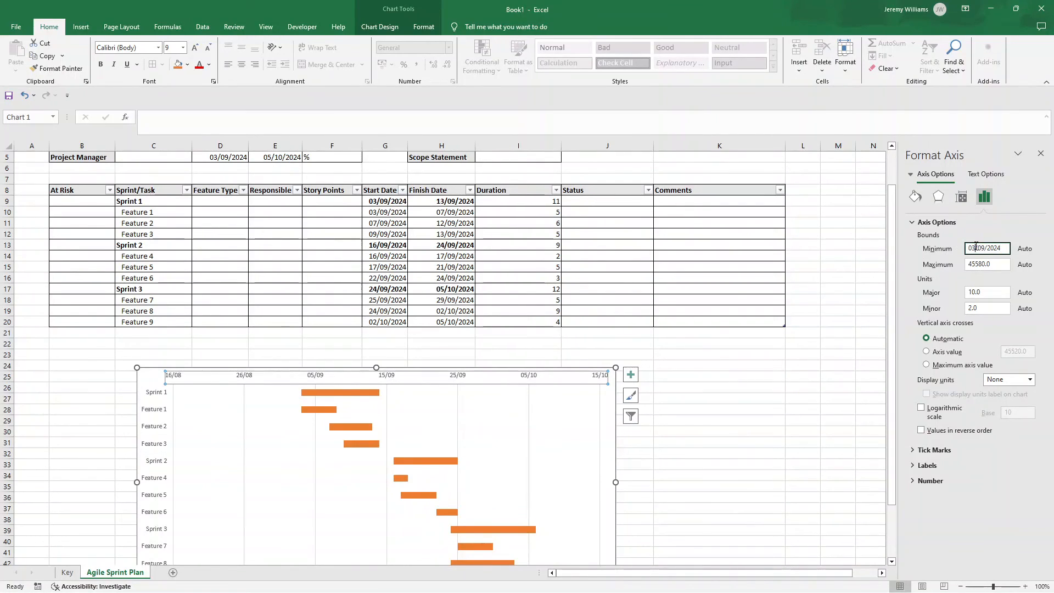
key(BackSpace)
text(1)
key(Return)
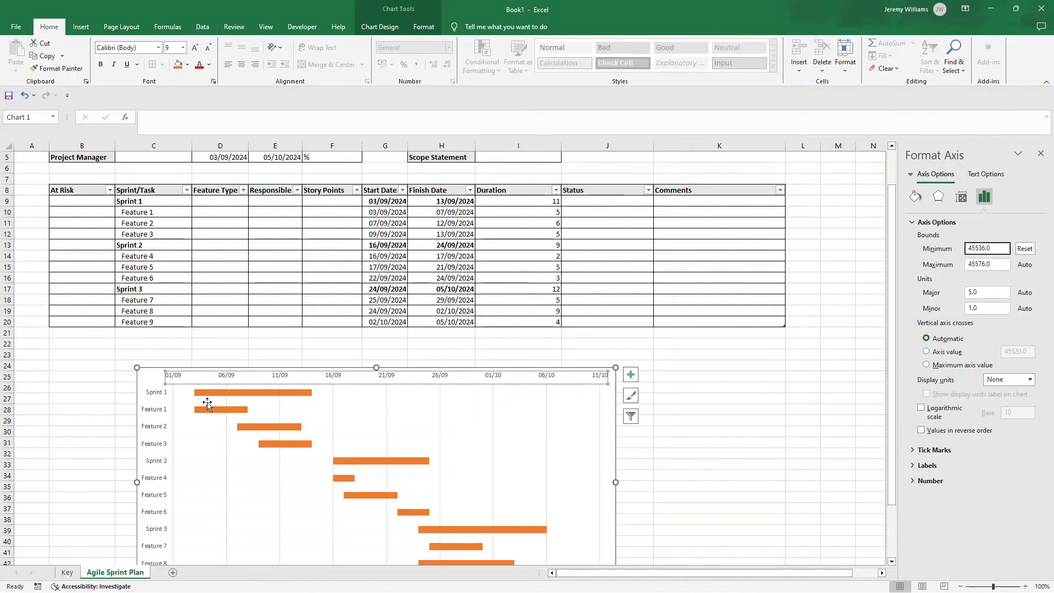
Step: Copy the Feature 9 finish date from cell H20 and leave the cell unchanged
scroll(620, 443, down, 2)
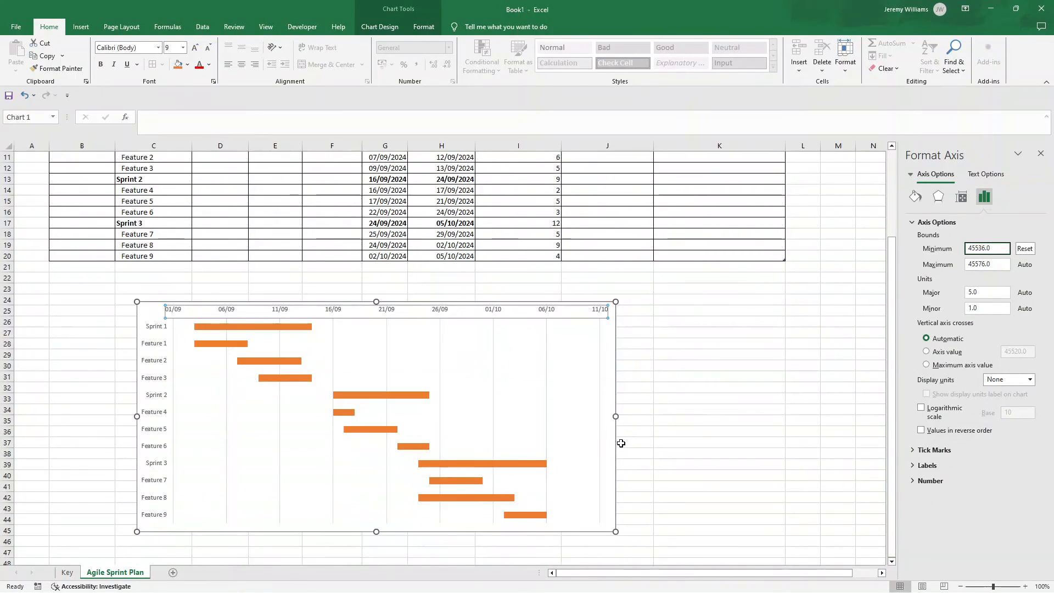
click(455, 255)
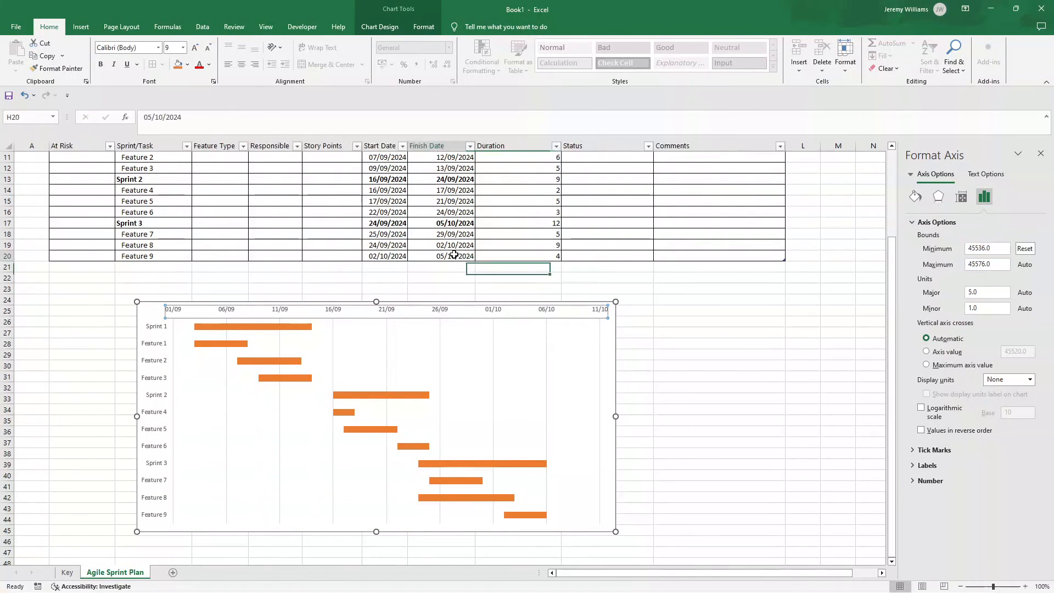
double_click(455, 254)
key(ctrl+c)
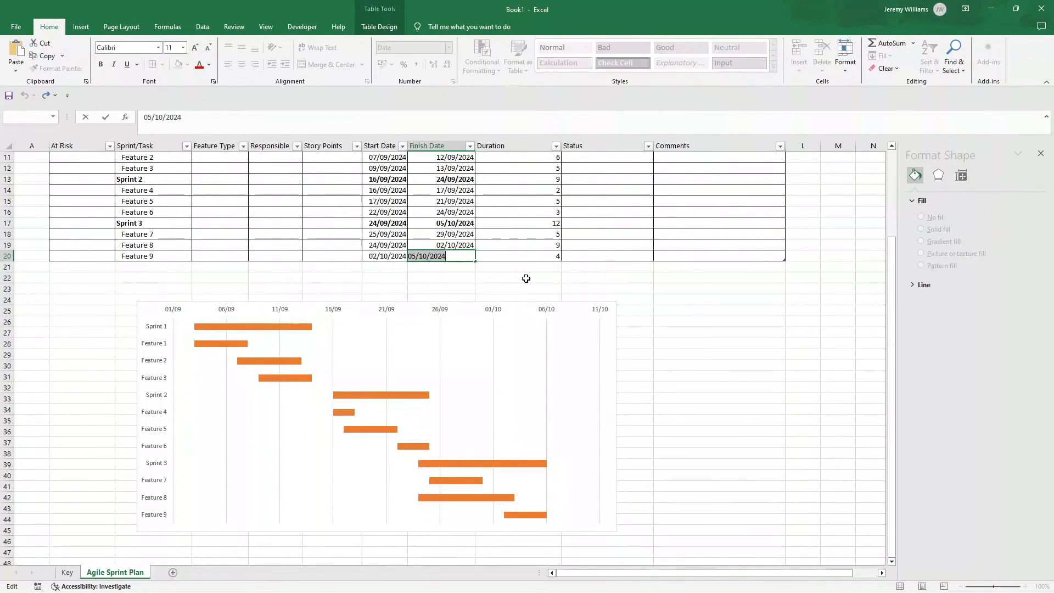
click(771, 331)
Step: Set the date axis's maximum bound to a date shortly after the project's finish, adapting the copied Feature 9 finish date
click(284, 359)
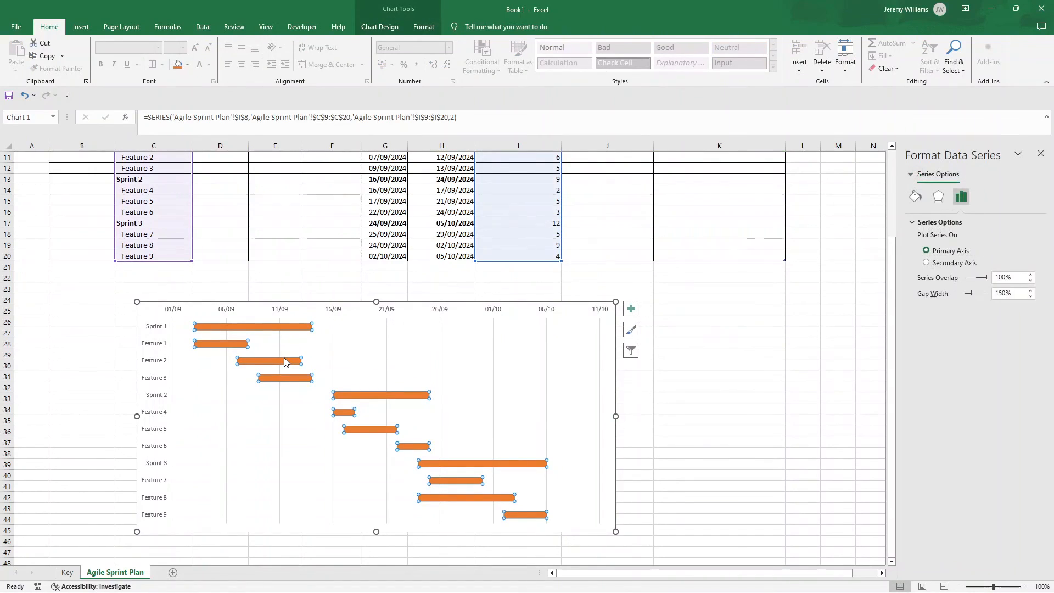
click(281, 308)
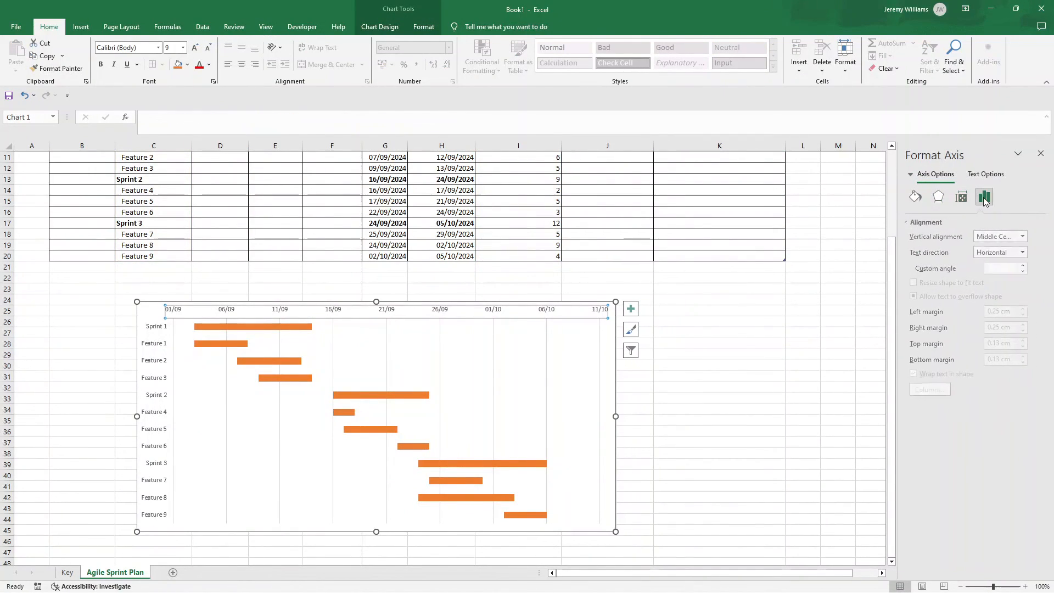
click(983, 198)
double_click(983, 263)
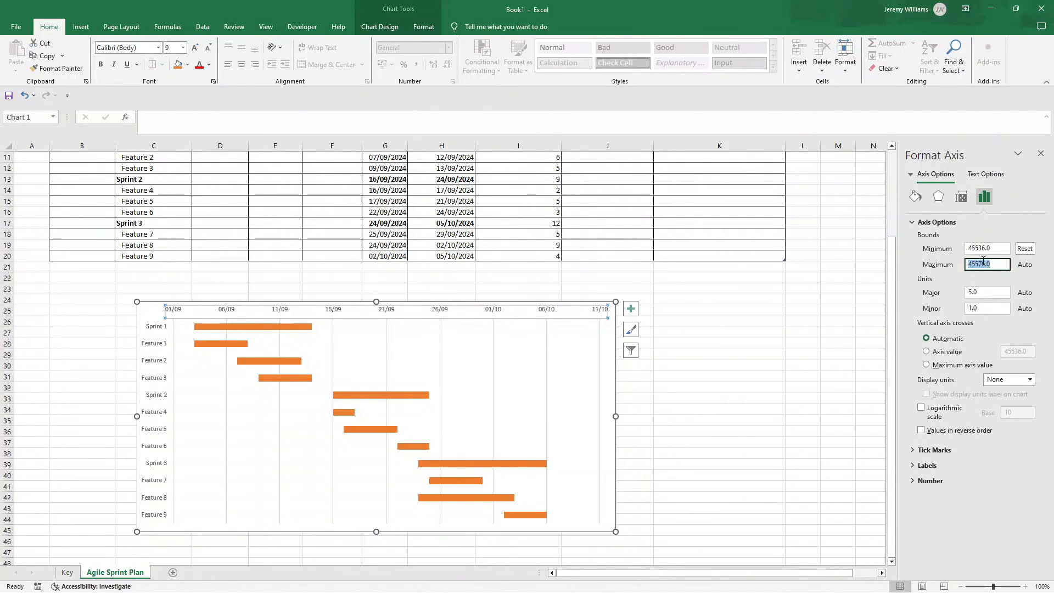
key(ctrl+v)
key(BackSpace)
key(BackSpace)
key(Return)
click(713, 365)
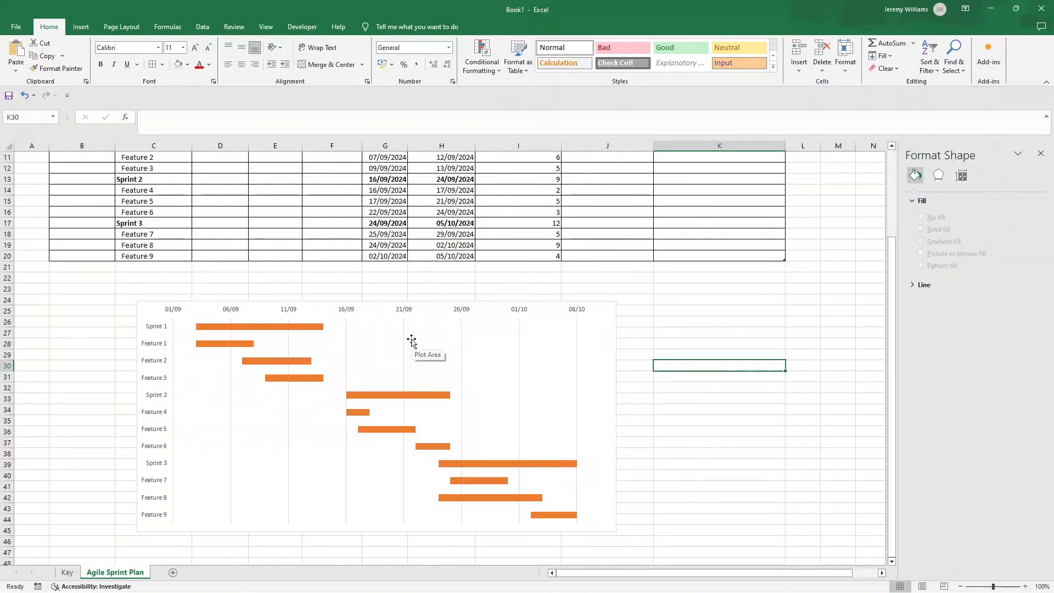
click(713, 320)
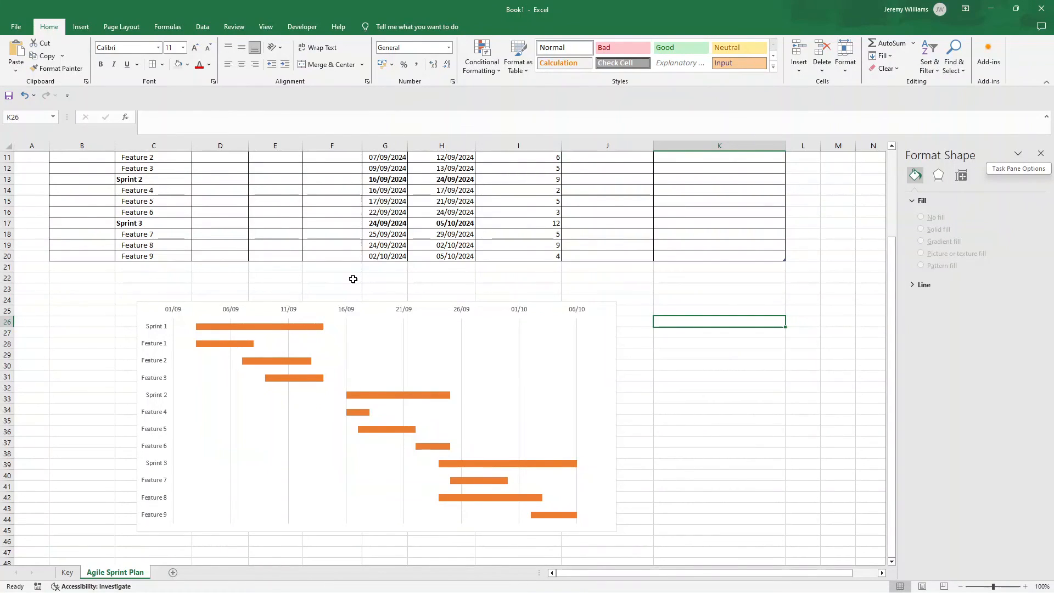
Step: Fill only the Sprint 1 bar in the chart with a solid light green
click(270, 327)
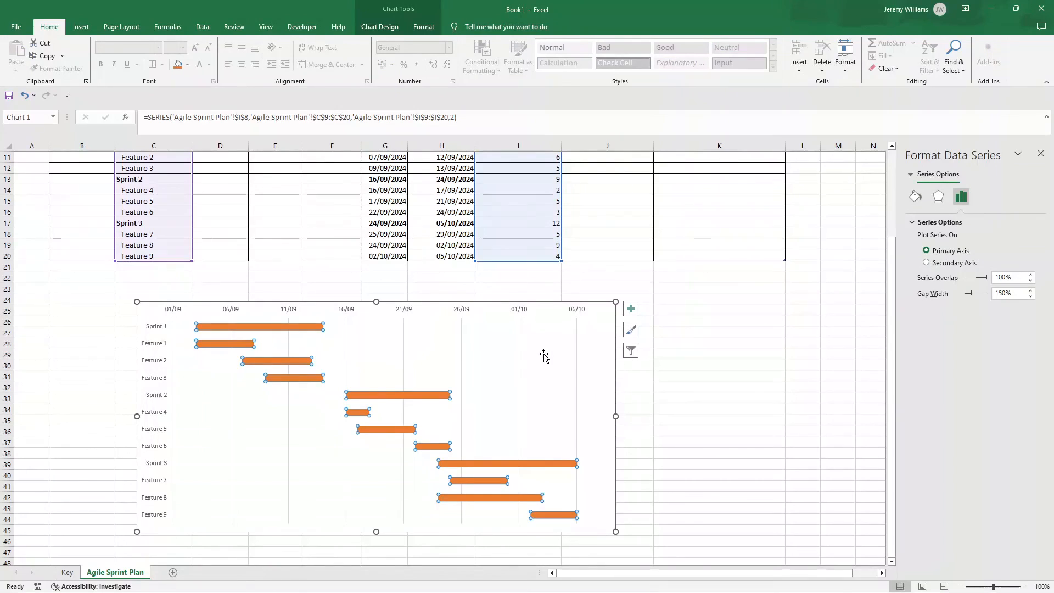
click(261, 329)
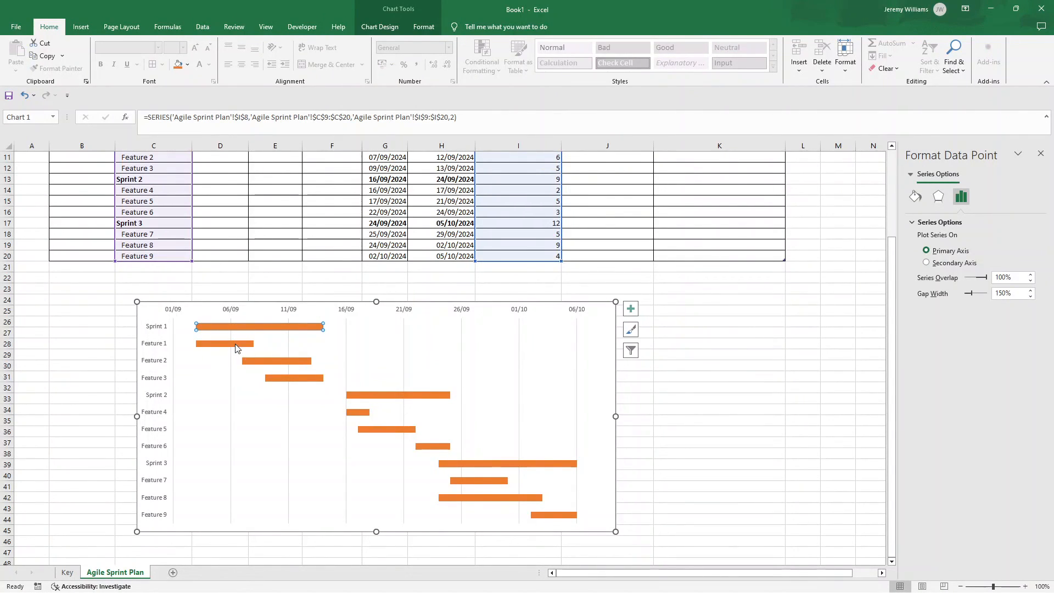
click(242, 332)
click(241, 329)
click(257, 329)
click(915, 195)
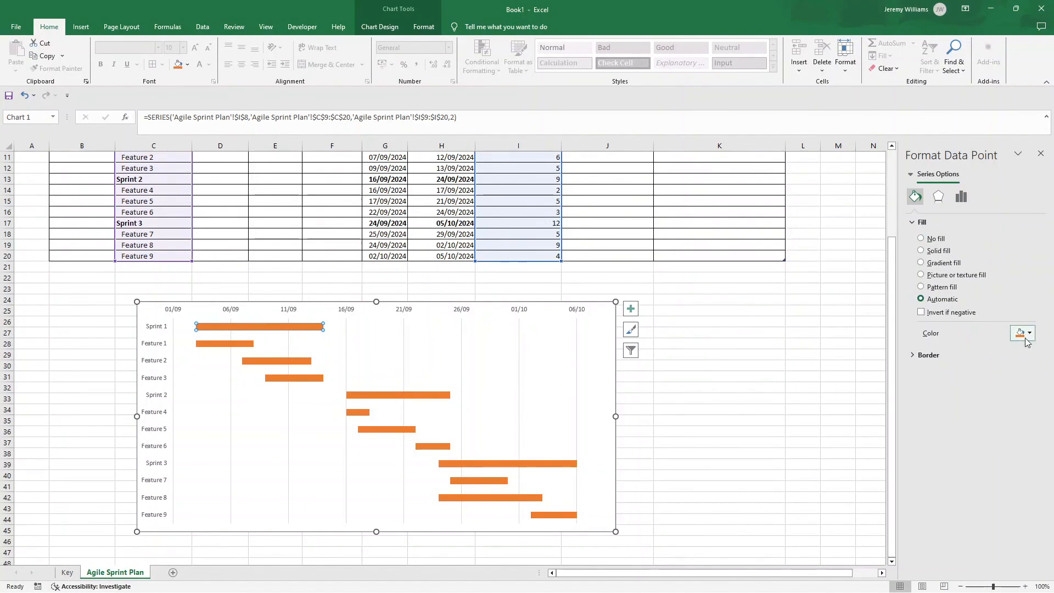
click(1027, 340)
click(1046, 395)
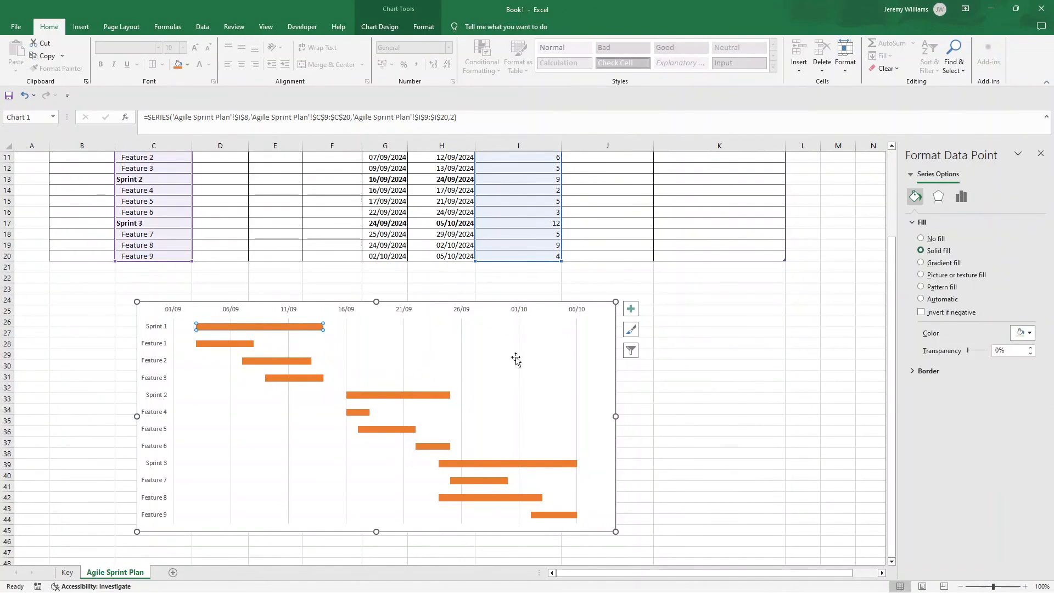
Step: Fill the Feature 1, Feature 2 and Feature 3 bars individually with the lightest green theme tint
click(225, 343)
click(1023, 333)
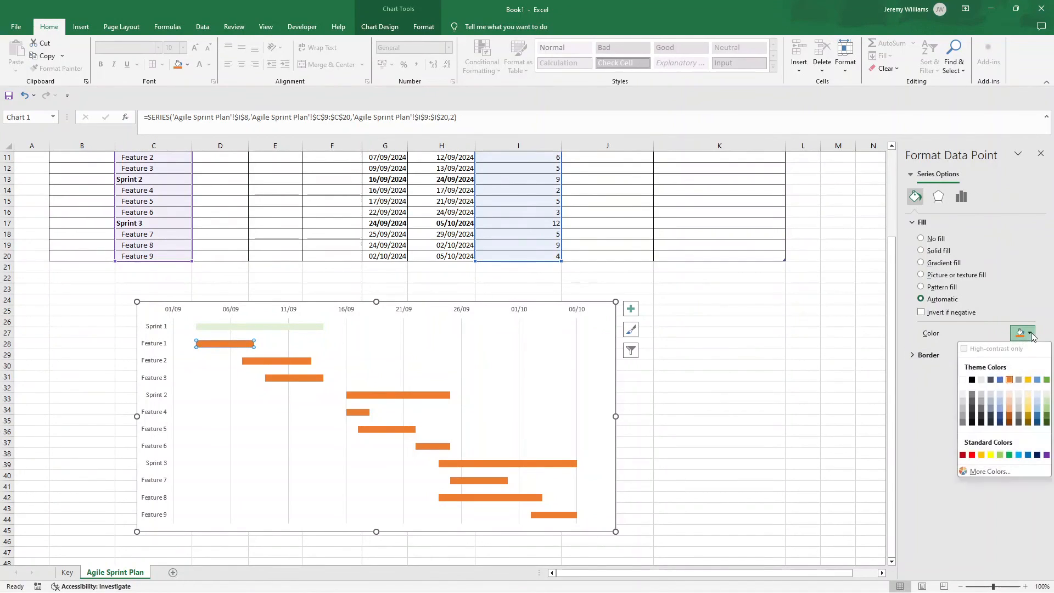
click(1046, 395)
click(291, 360)
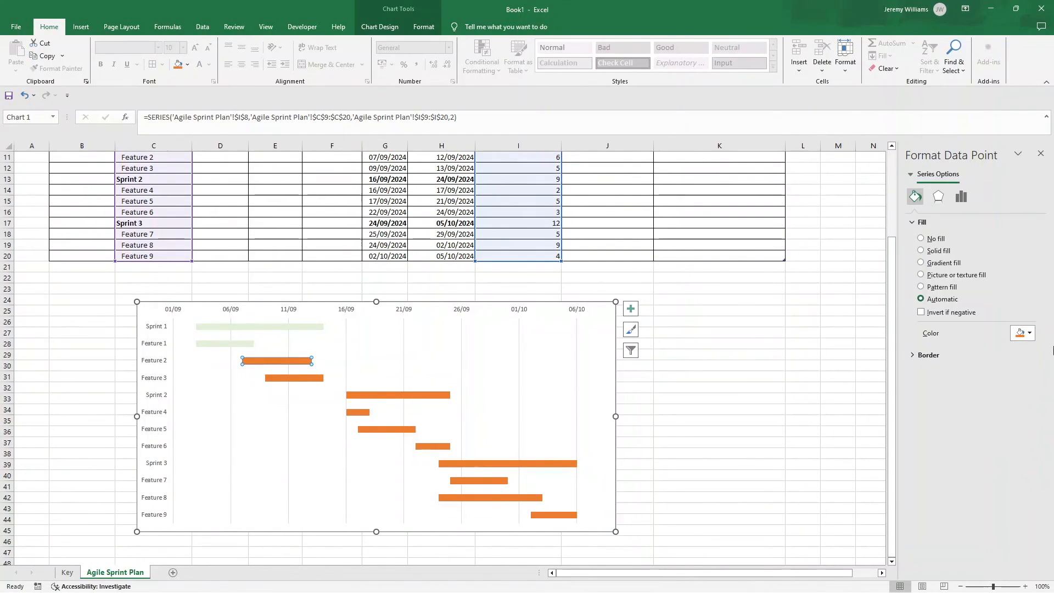
click(1023, 333)
click(1046, 400)
click(301, 377)
click(1023, 333)
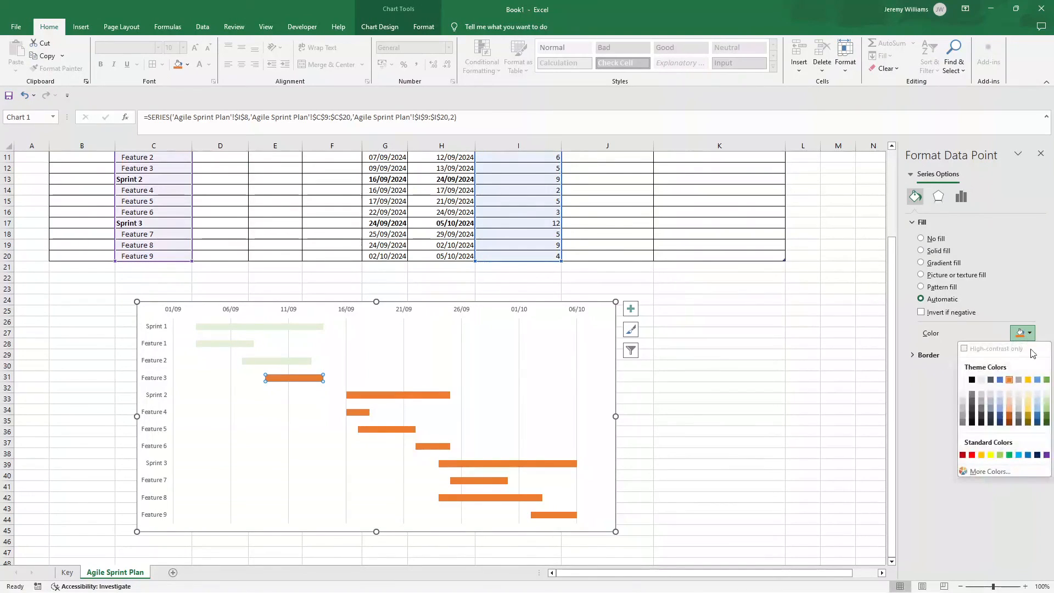
click(1045, 397)
Step: Recolour only the Sprint 1 bar with the full-strength green theme colour
click(250, 328)
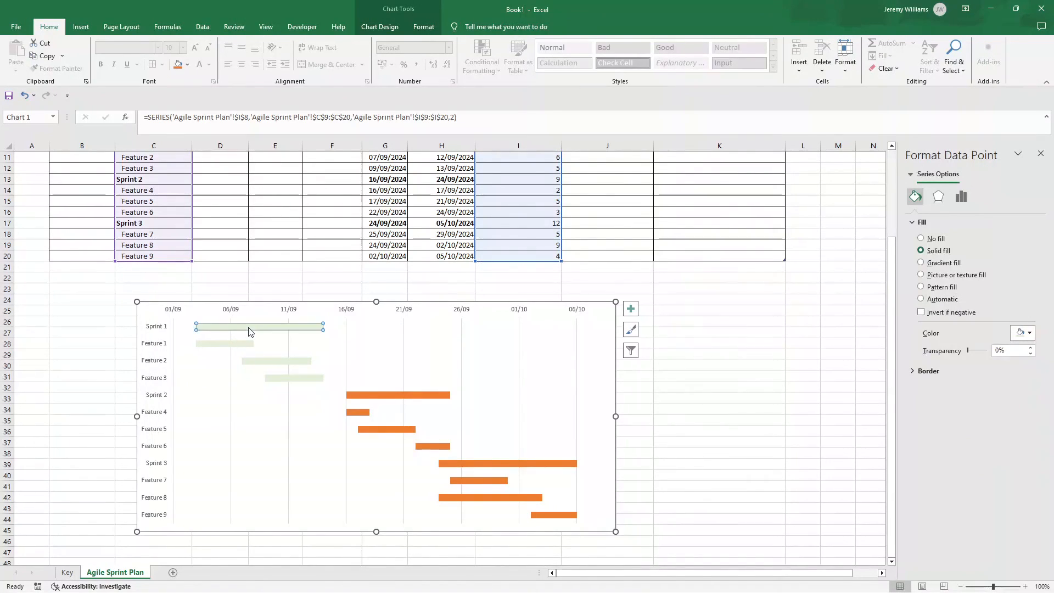
click(1024, 333)
click(1046, 381)
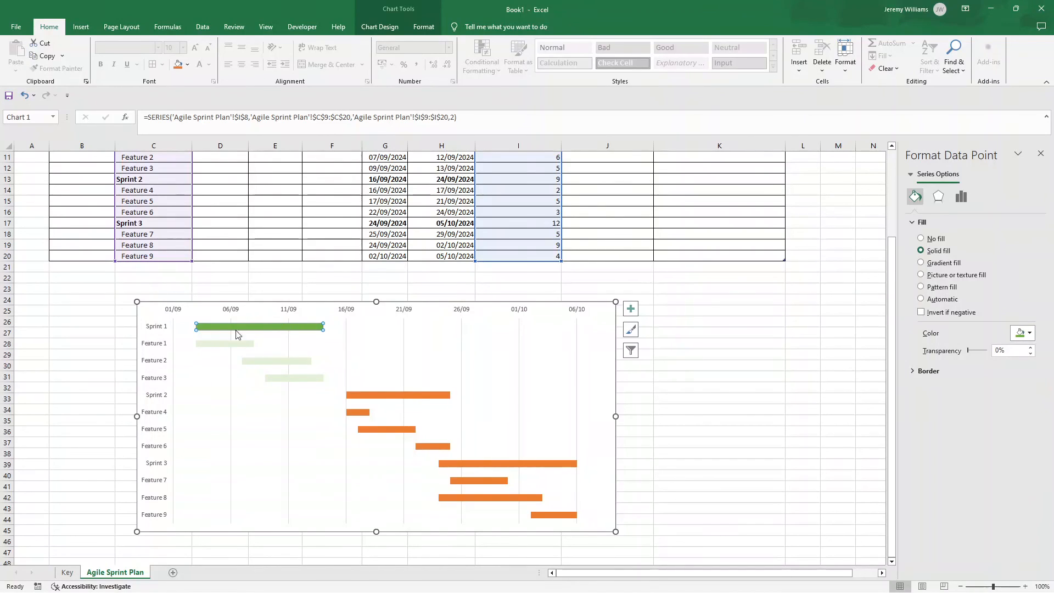
Step: Fill only the Sprint 2 bar with the theme colour Blue, Accent 5
click(361, 394)
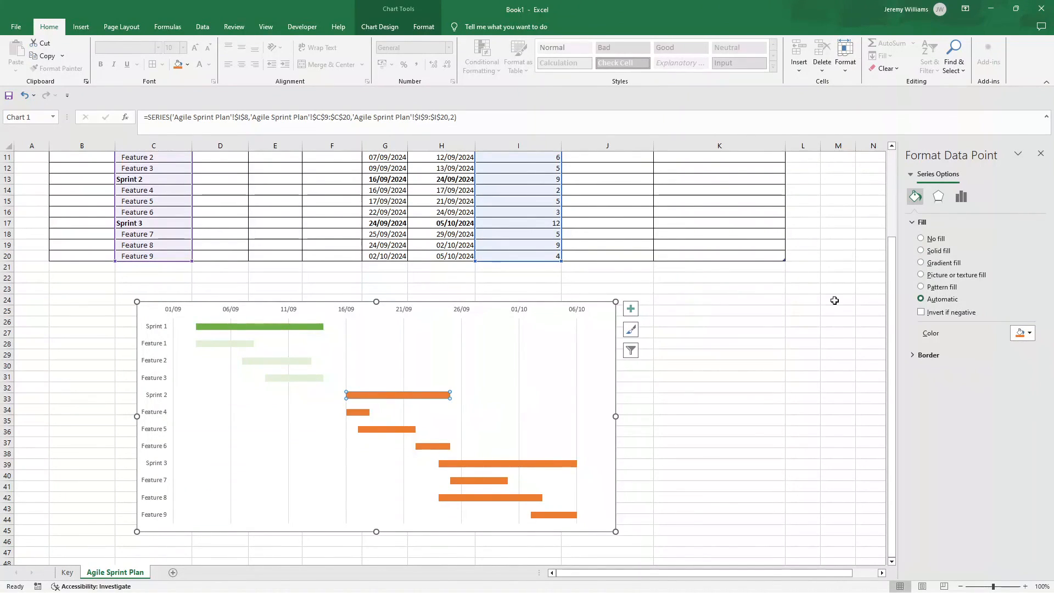
click(1024, 333)
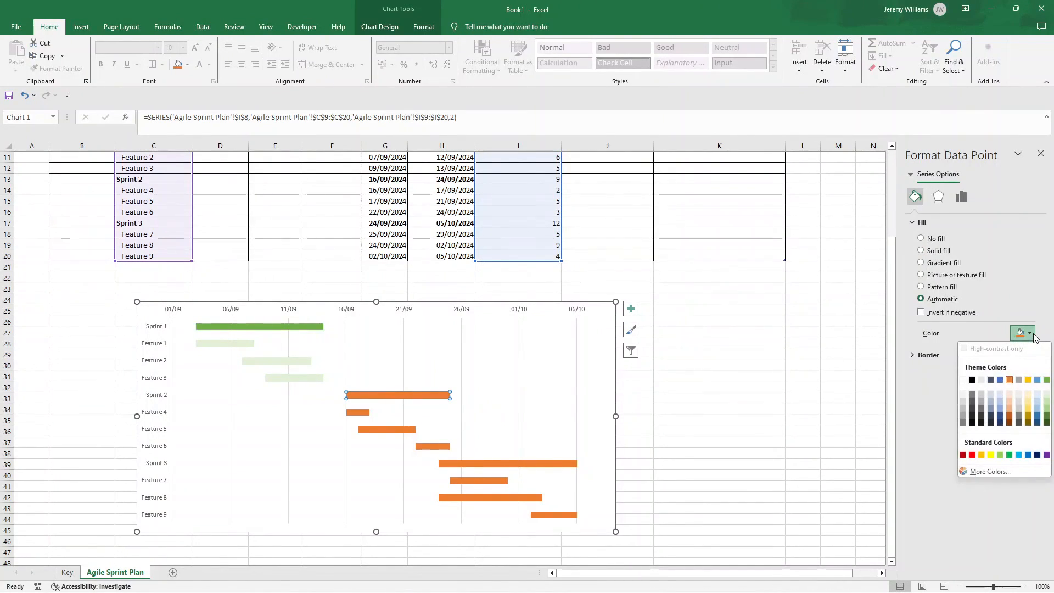
click(1037, 380)
Step: Fill the Feature 4, Feature 5 and Feature 6 bars individually with the lightest tint of the darker blue theme colour
click(360, 410)
click(1023, 333)
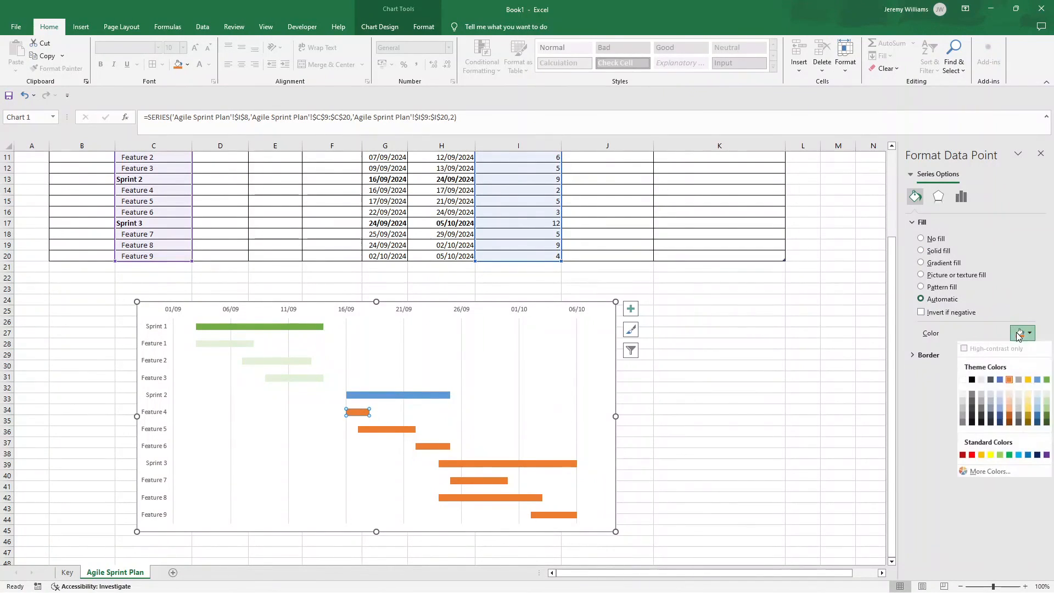
click(1000, 395)
click(387, 429)
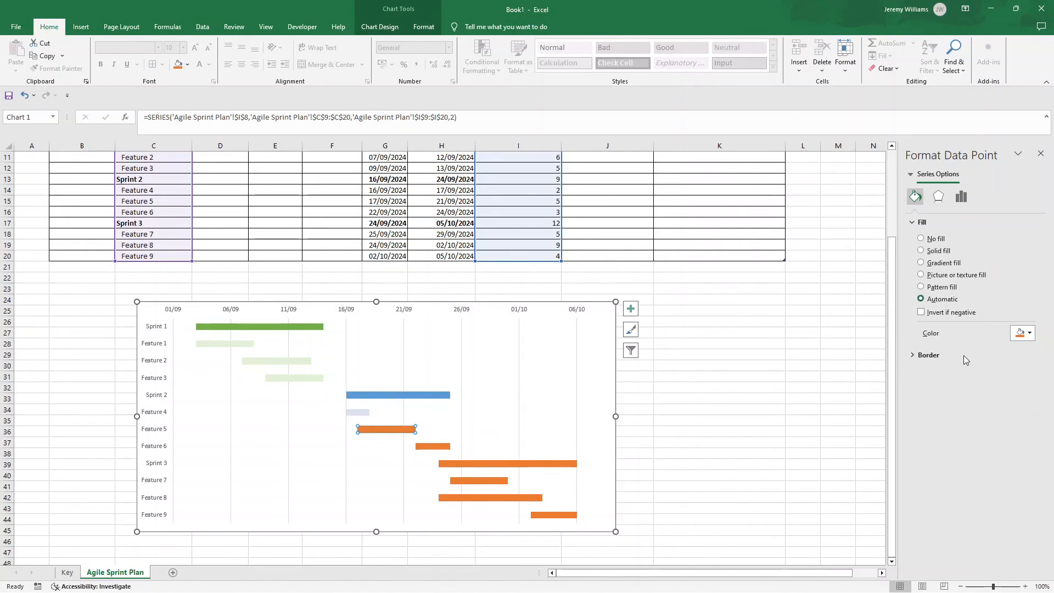
click(1024, 333)
click(1000, 395)
click(432, 445)
click(1024, 333)
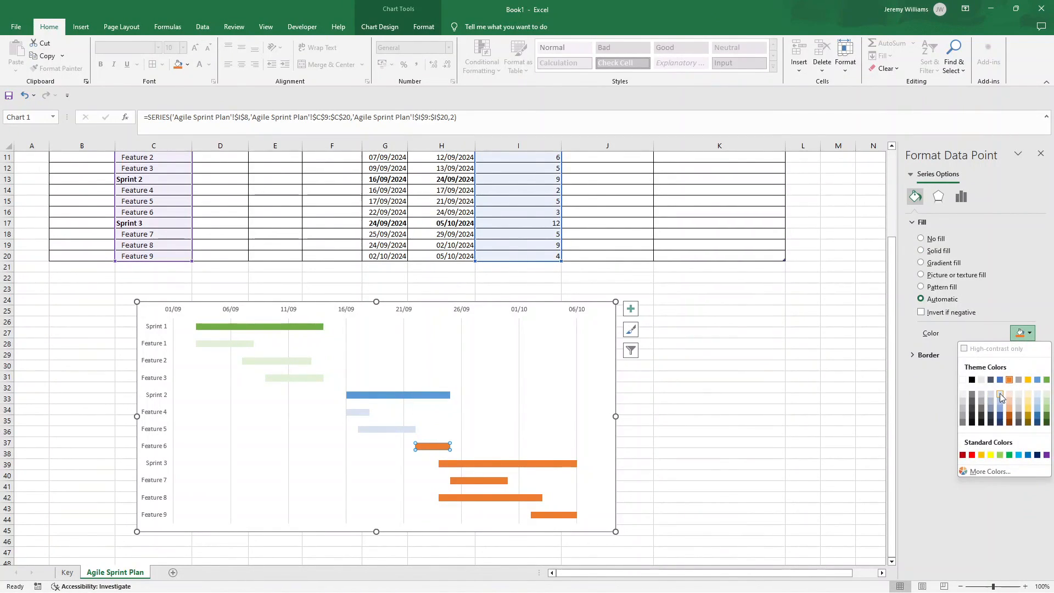
click(999, 396)
Step: Fill only the Sprint 3 bar with the full-strength gold theme colour
click(518, 463)
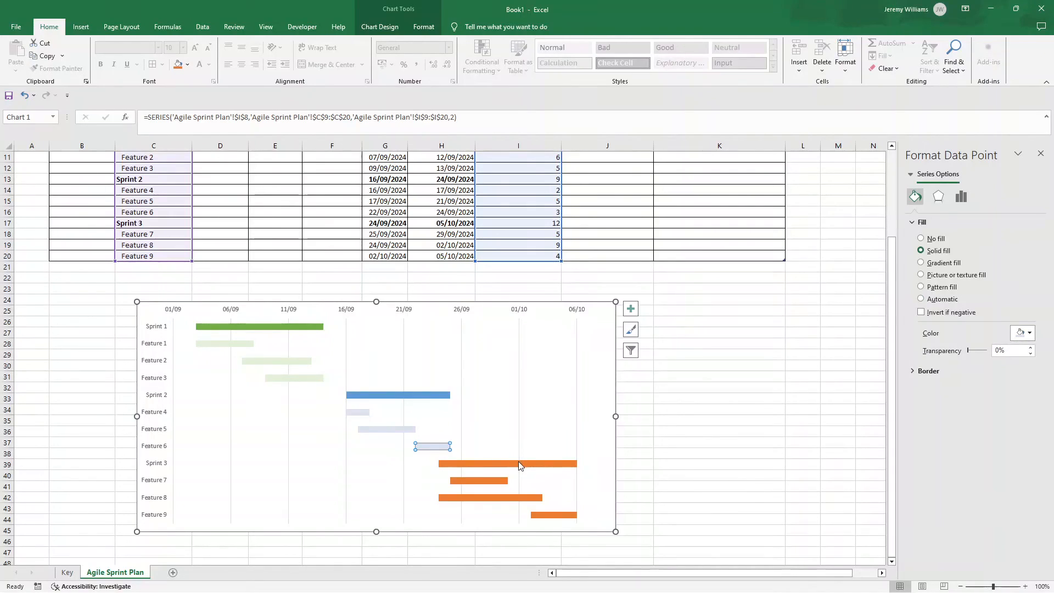
click(1022, 334)
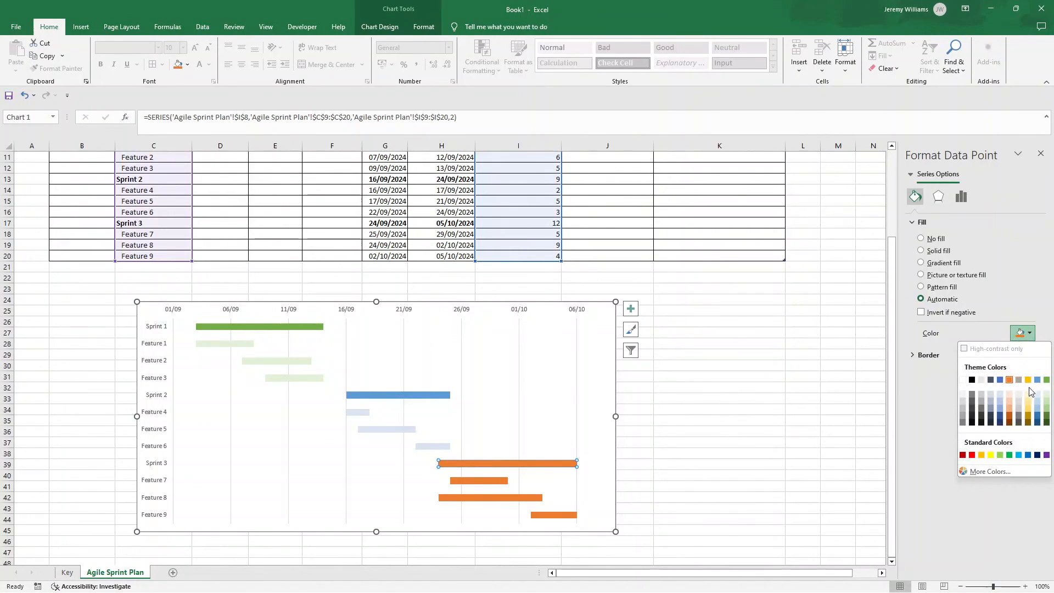
click(1027, 379)
Step: Fill the Feature 7, Feature 8 and Feature 9 bars individually with the lightest gold theme tint and deselect the chart
click(496, 480)
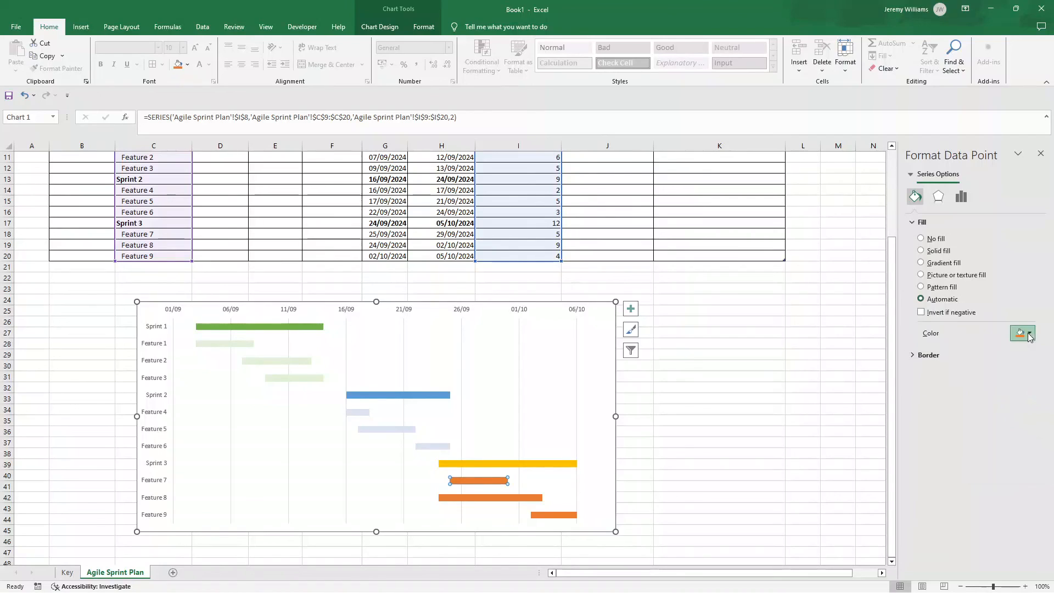
click(1028, 335)
click(1026, 395)
click(527, 497)
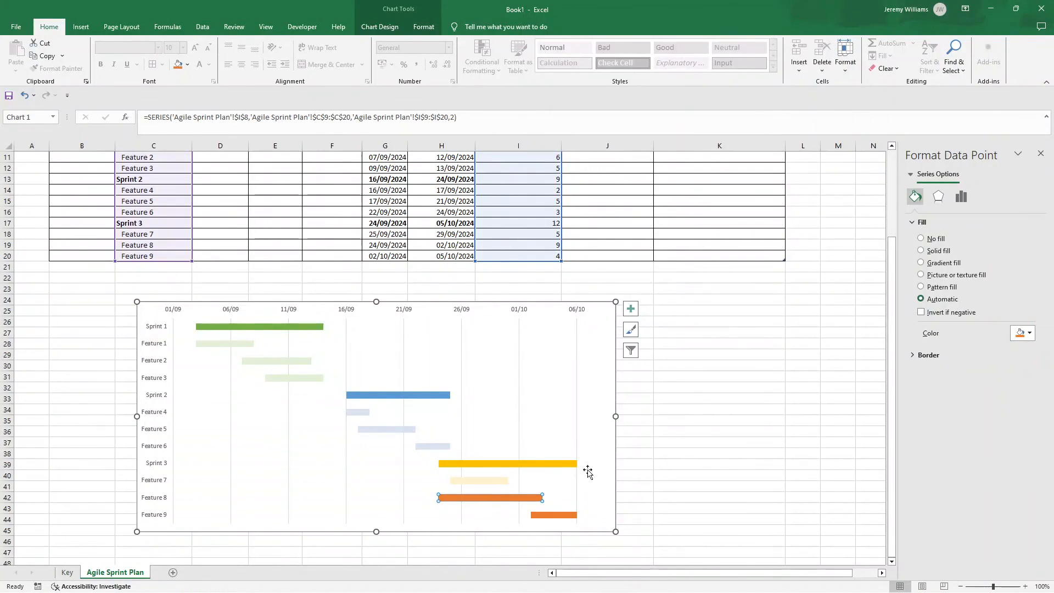
click(1022, 333)
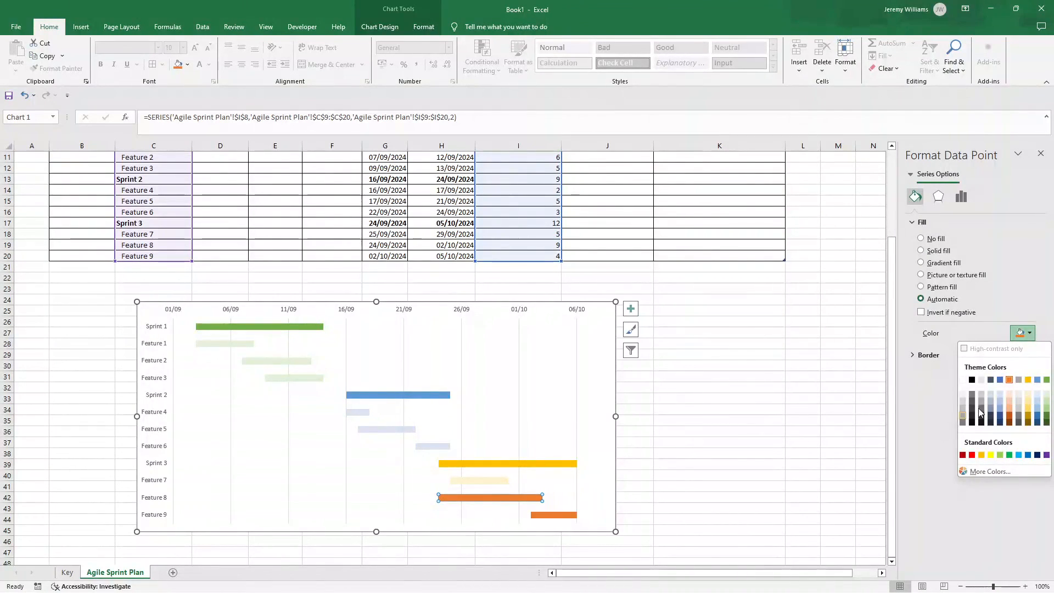
click(1028, 394)
click(558, 514)
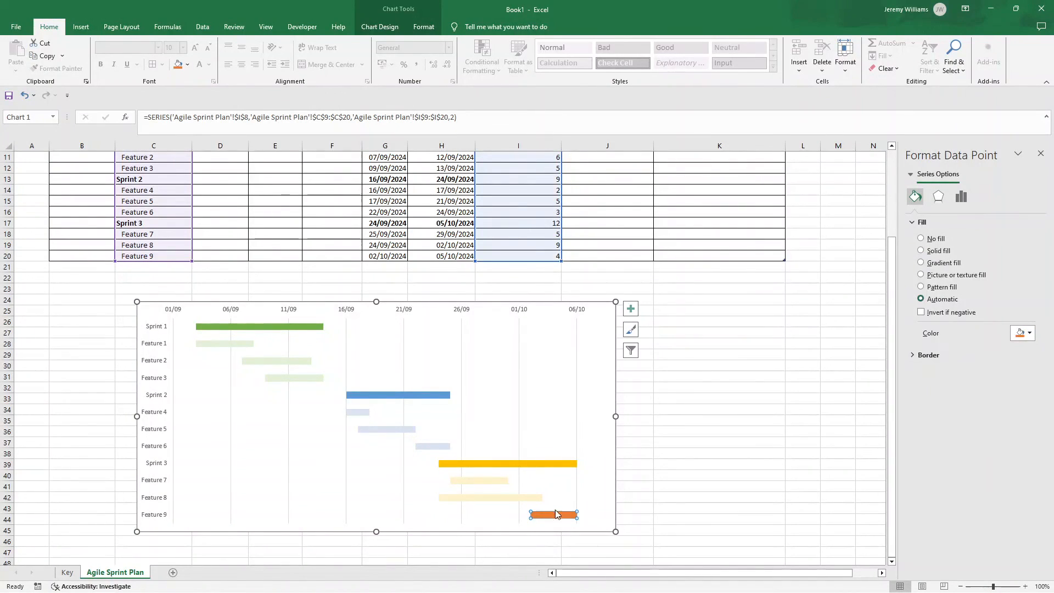
click(1024, 332)
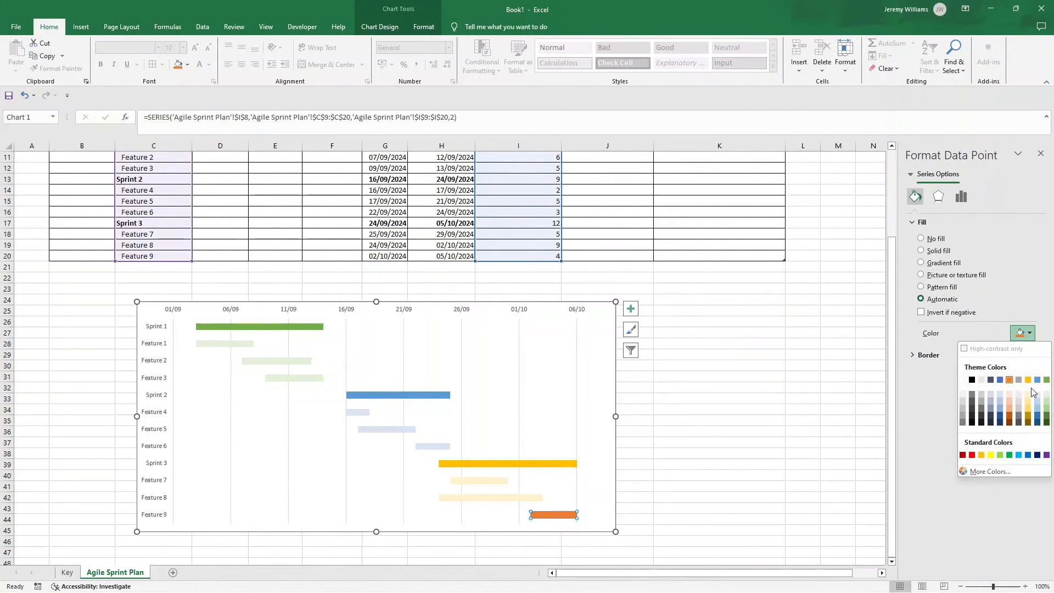
click(1027, 394)
click(710, 423)
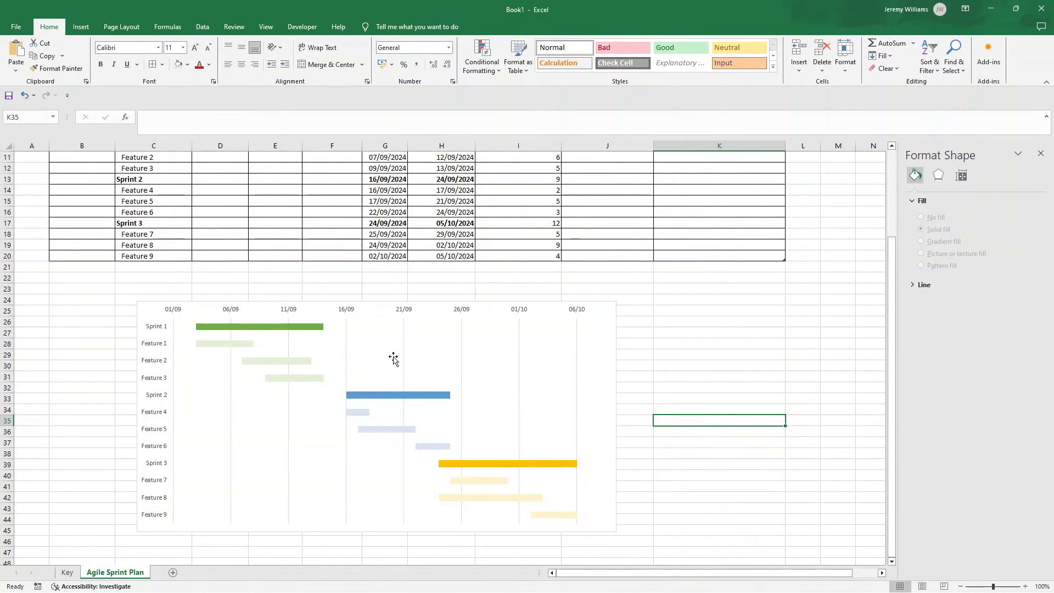
scroll(395, 359, up, 3)
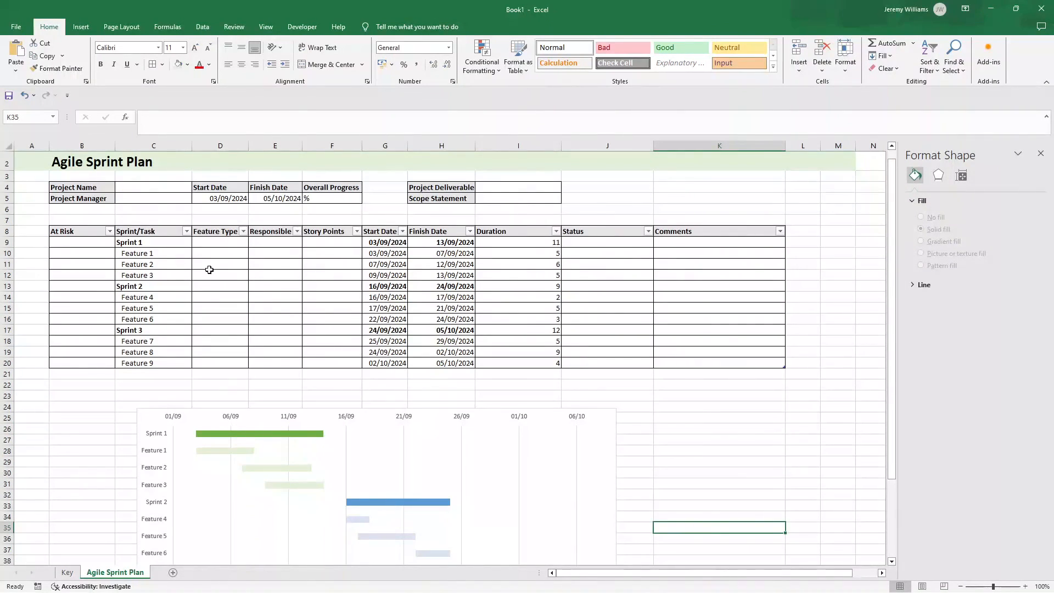